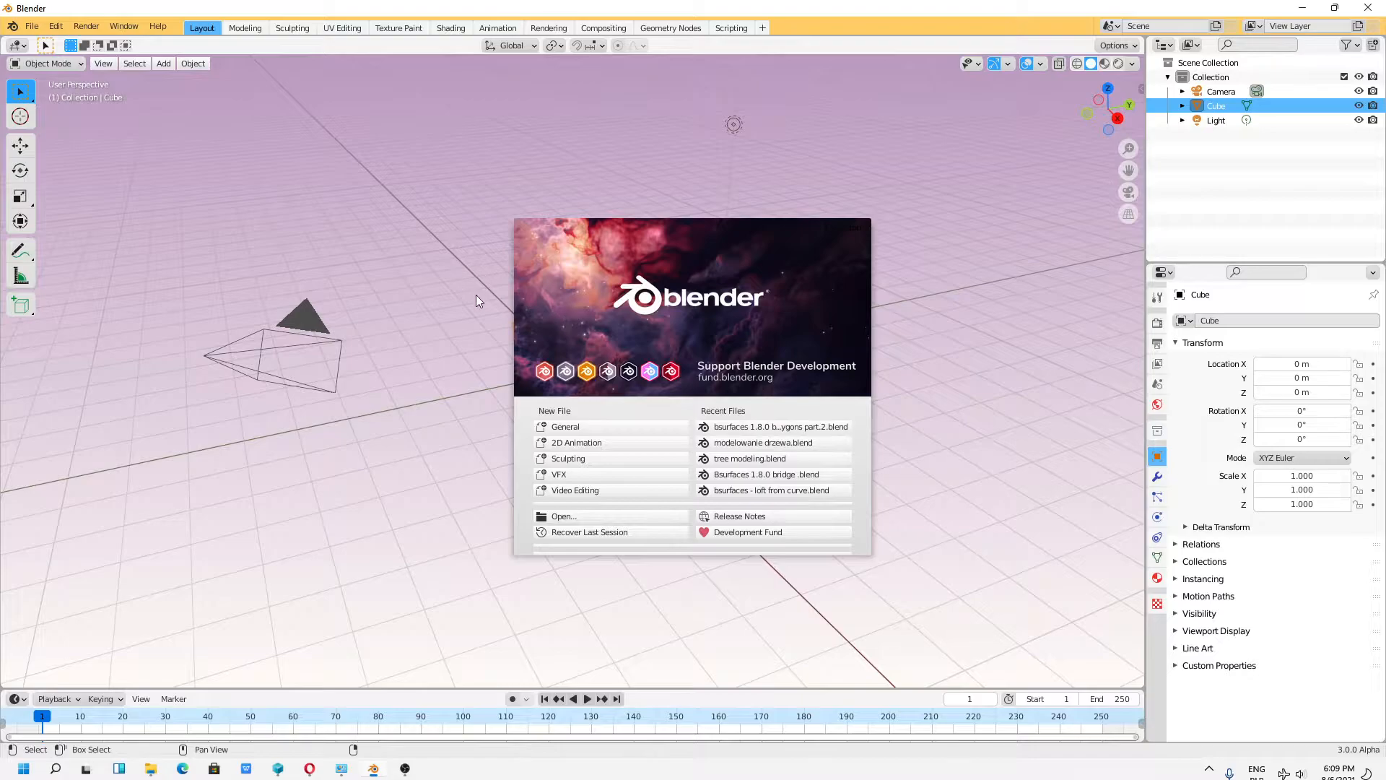
# Step: Dismiss the splash screen, reopen it briefly, and check the About Blender information
pyautogui.click(466, 301)
pyautogui.click(12, 26)
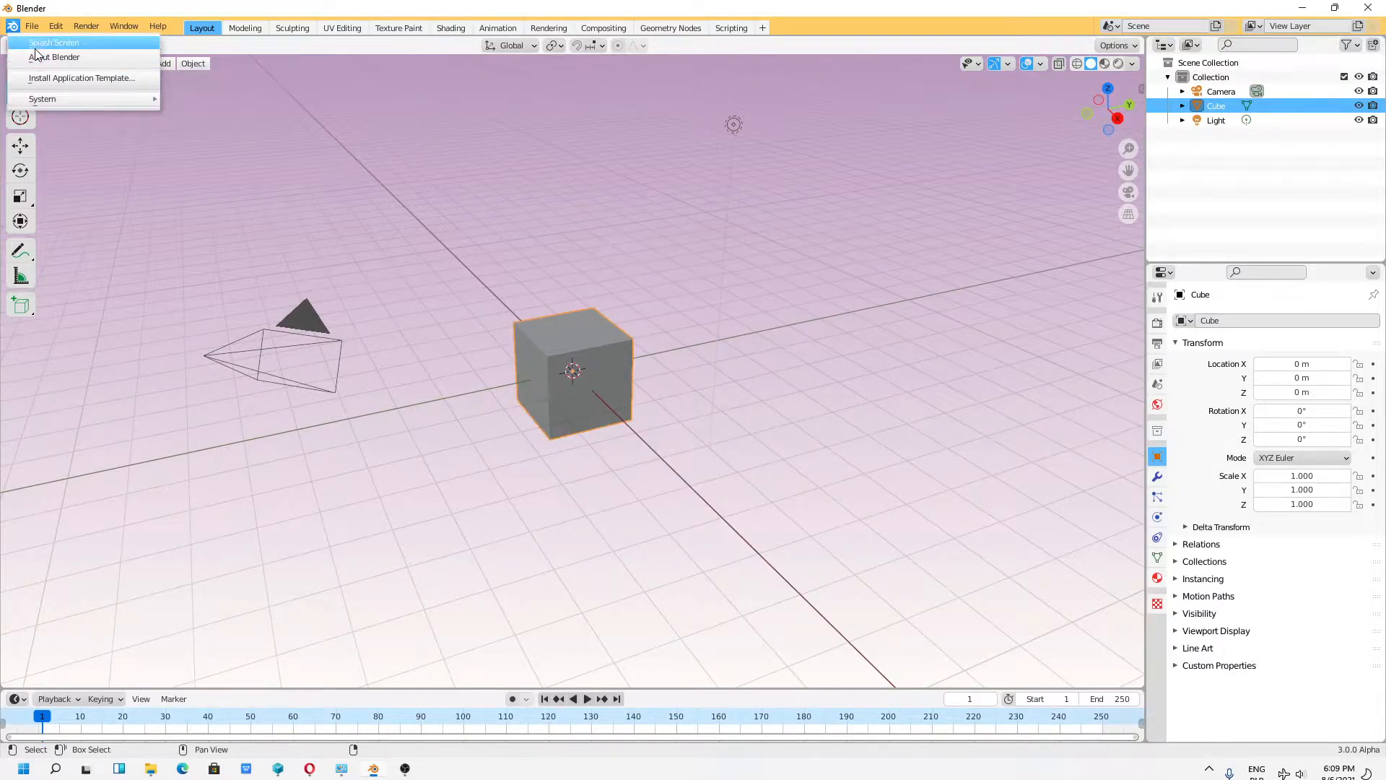
pyautogui.click(36, 44)
pyautogui.click(83, 69)
pyautogui.click(12, 26)
pyautogui.click(26, 59)
pyautogui.click(353, 562)
# Step: Open the video bsurface blender.mp4 from the filmy youtube 2021 folder on drive D and minimise the folder window
pyautogui.moveTo(154, 767)
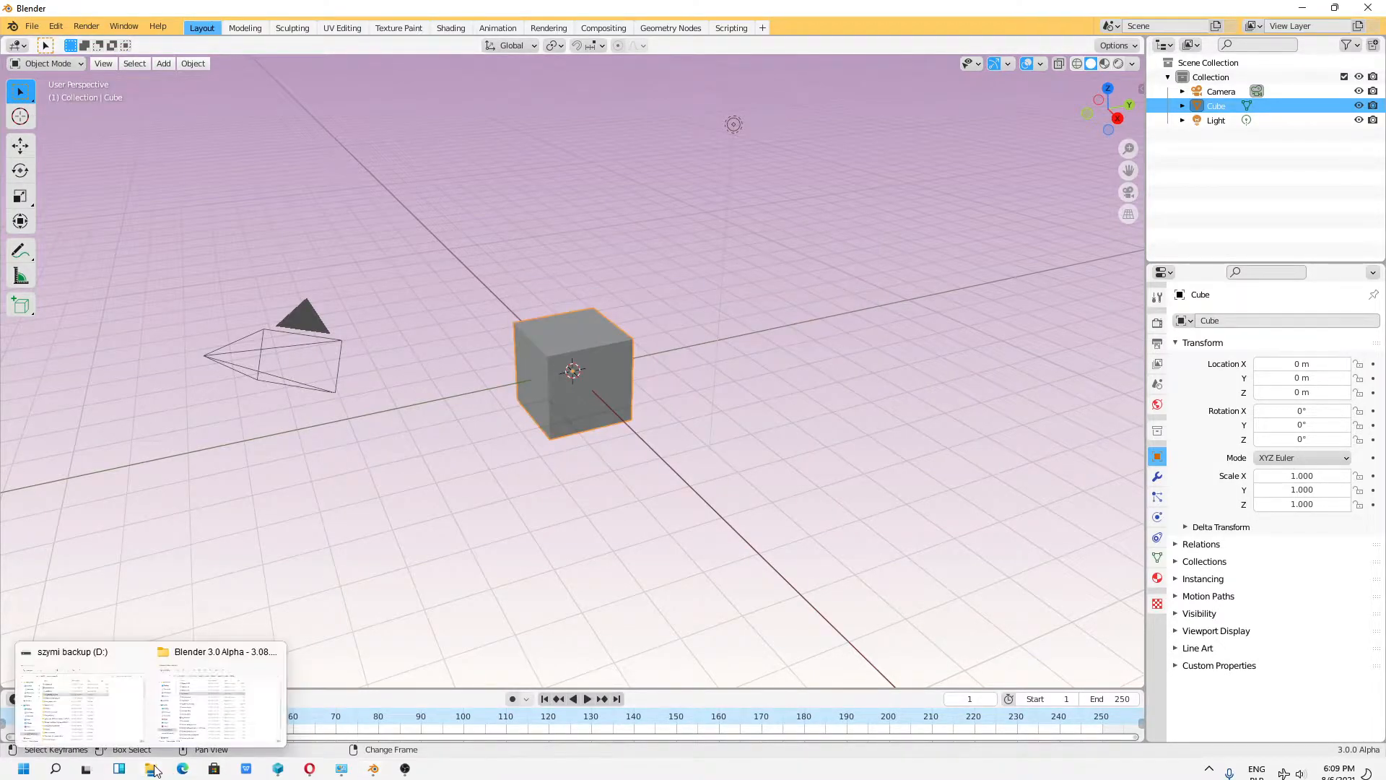
pyautogui.click(120, 699)
pyautogui.doubleClick(281, 458)
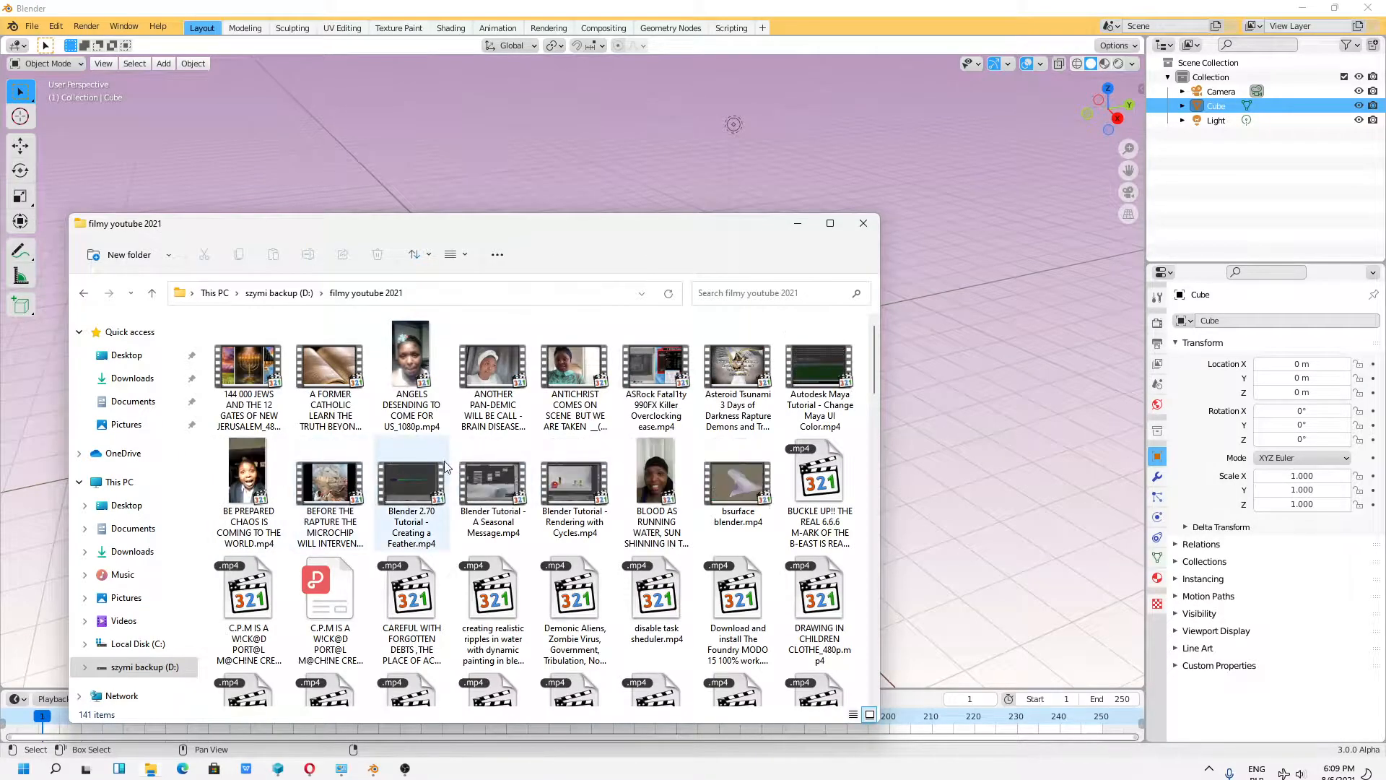
pyautogui.doubleClick(729, 473)
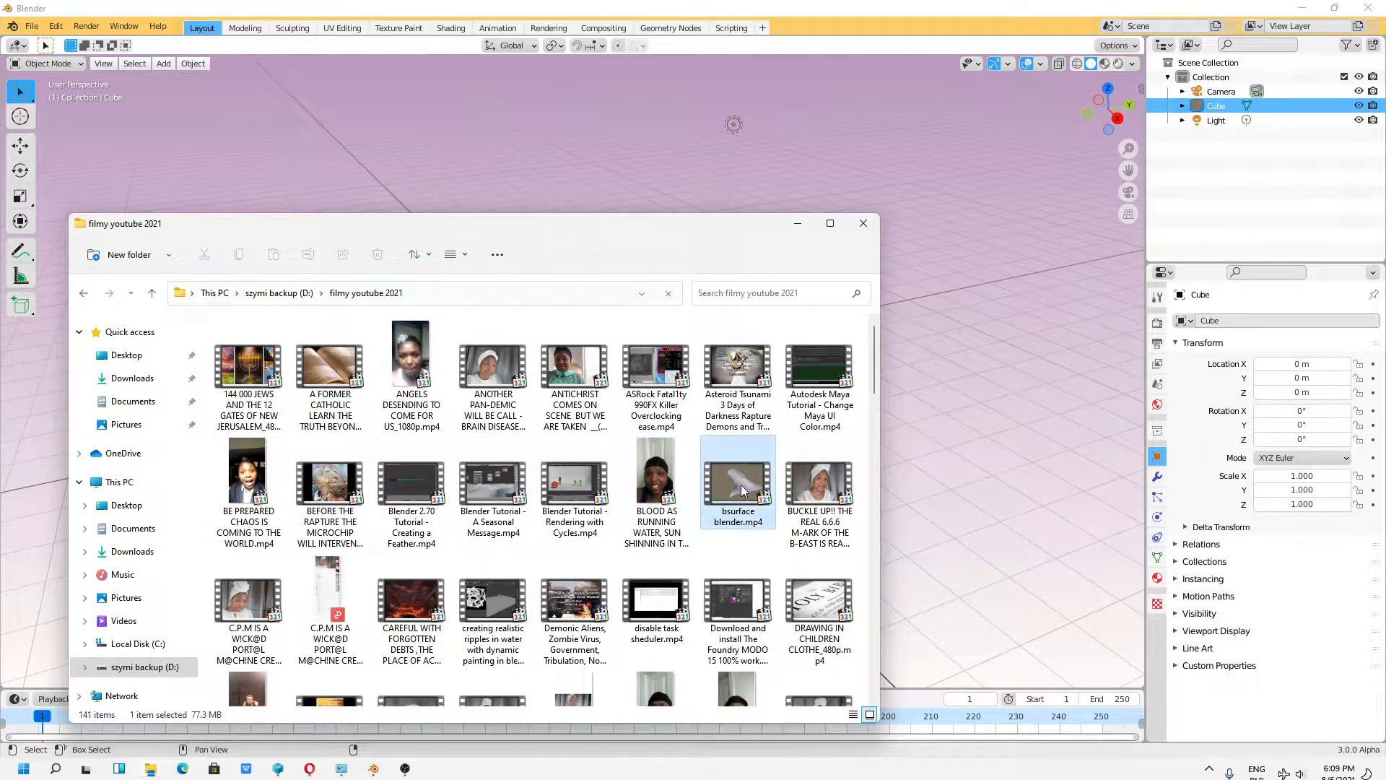
pyautogui.click(800, 224)
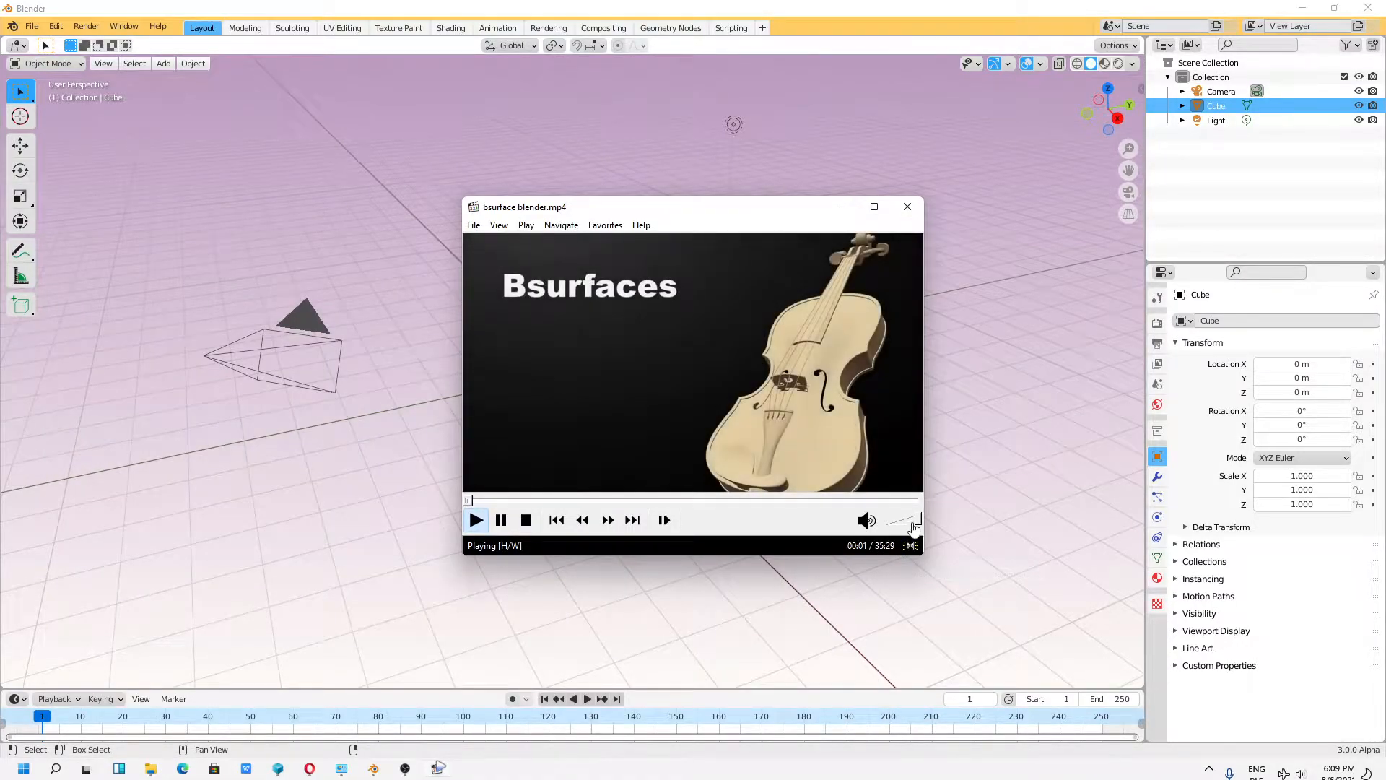
# Step: Pause the video, jump to about 03:16, lower the volume and play a few seconds of the Bsurfaces example up to 03:20
pyautogui.click(503, 526)
pyautogui.moveTo(473, 500); pyautogui.dragTo(510, 505)
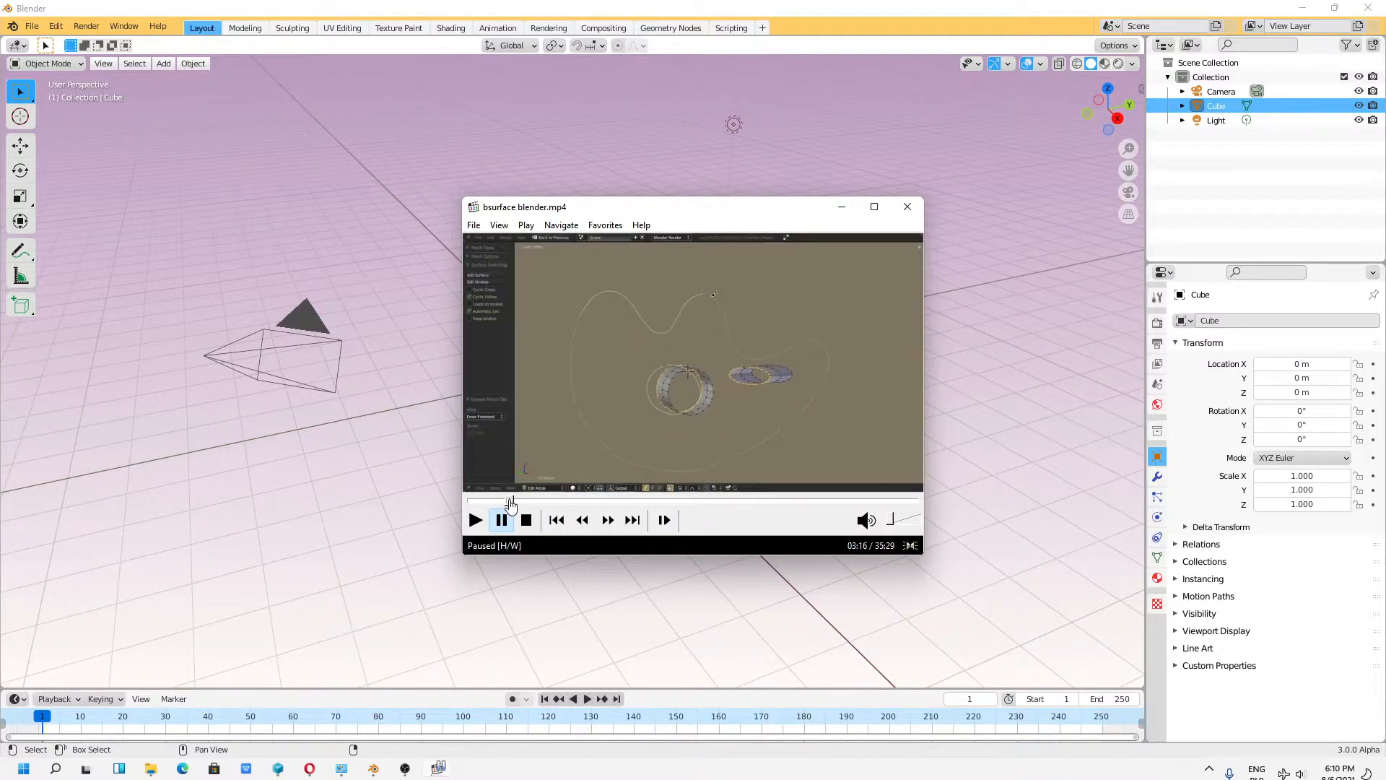
pyautogui.click(897, 526)
pyautogui.click(475, 520)
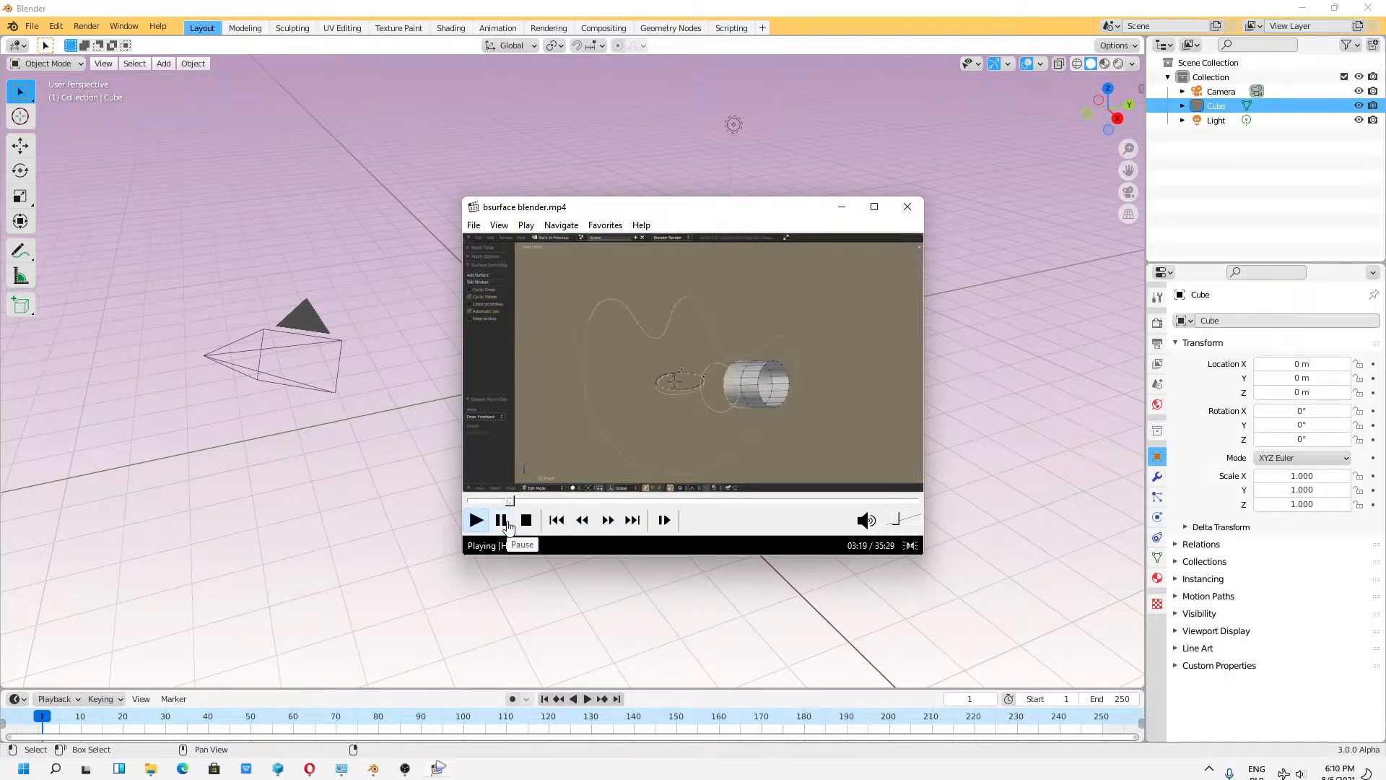
pyautogui.click(638, 348)
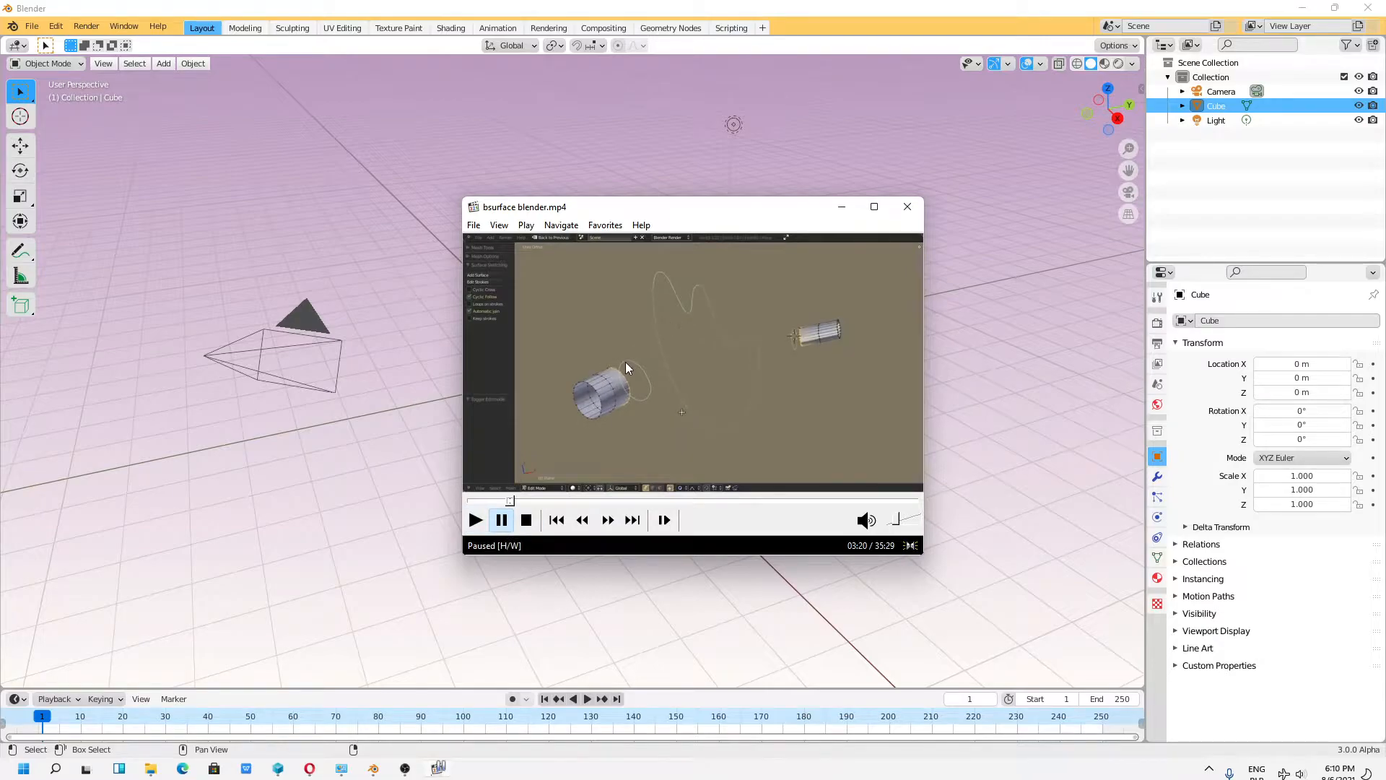
# Step: Enlarge the video player window, play the reference video on to 03:23, pause it and minimise the player
pyautogui.moveTo(924, 559); pyautogui.dragTo(1105, 646)
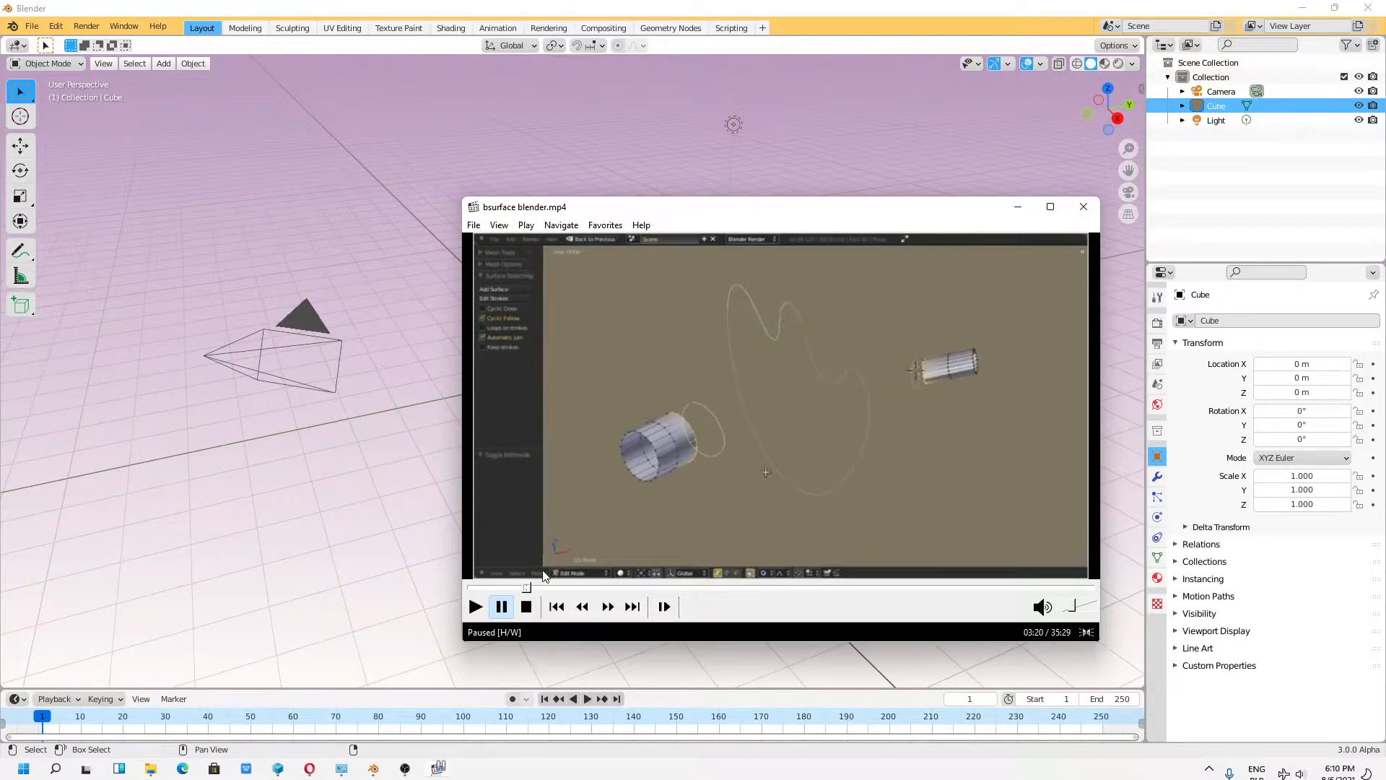
pyautogui.click(476, 613)
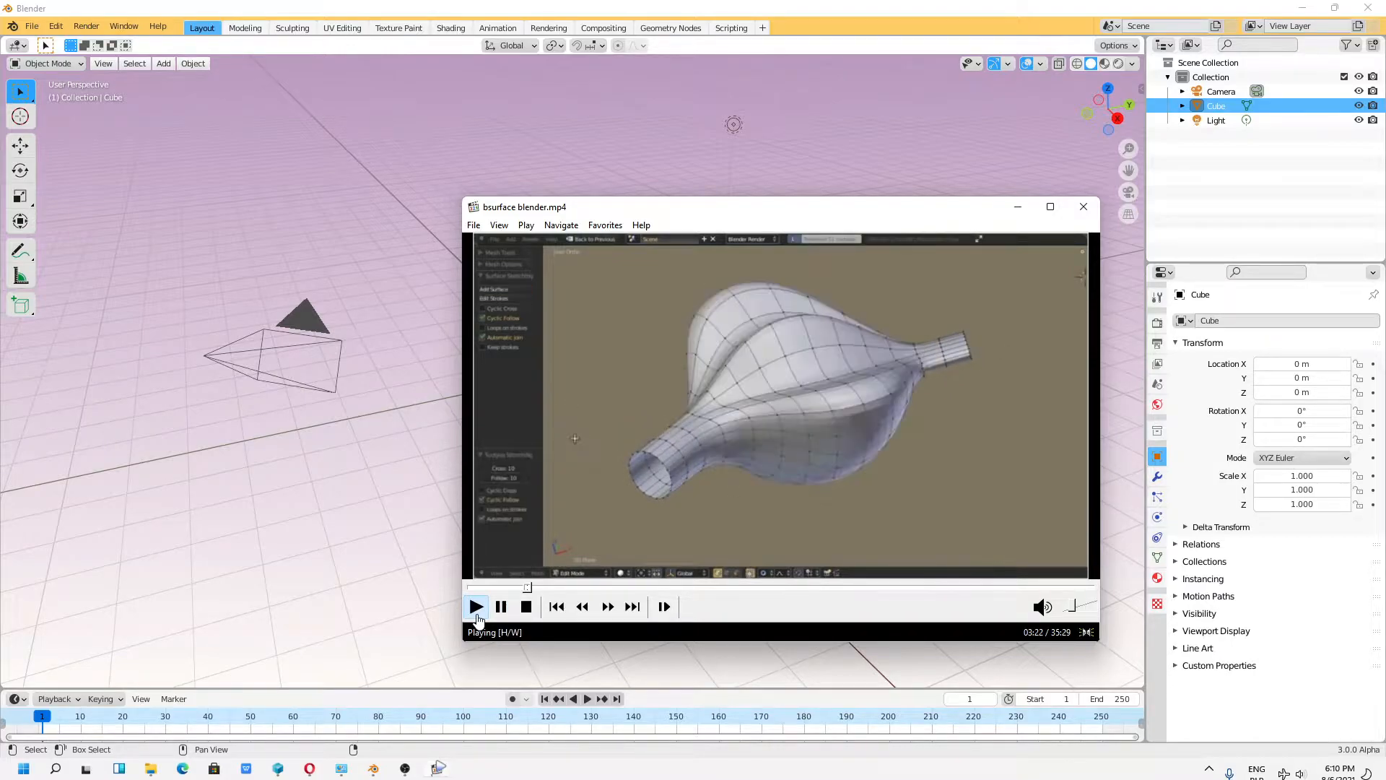
pyautogui.click(501, 606)
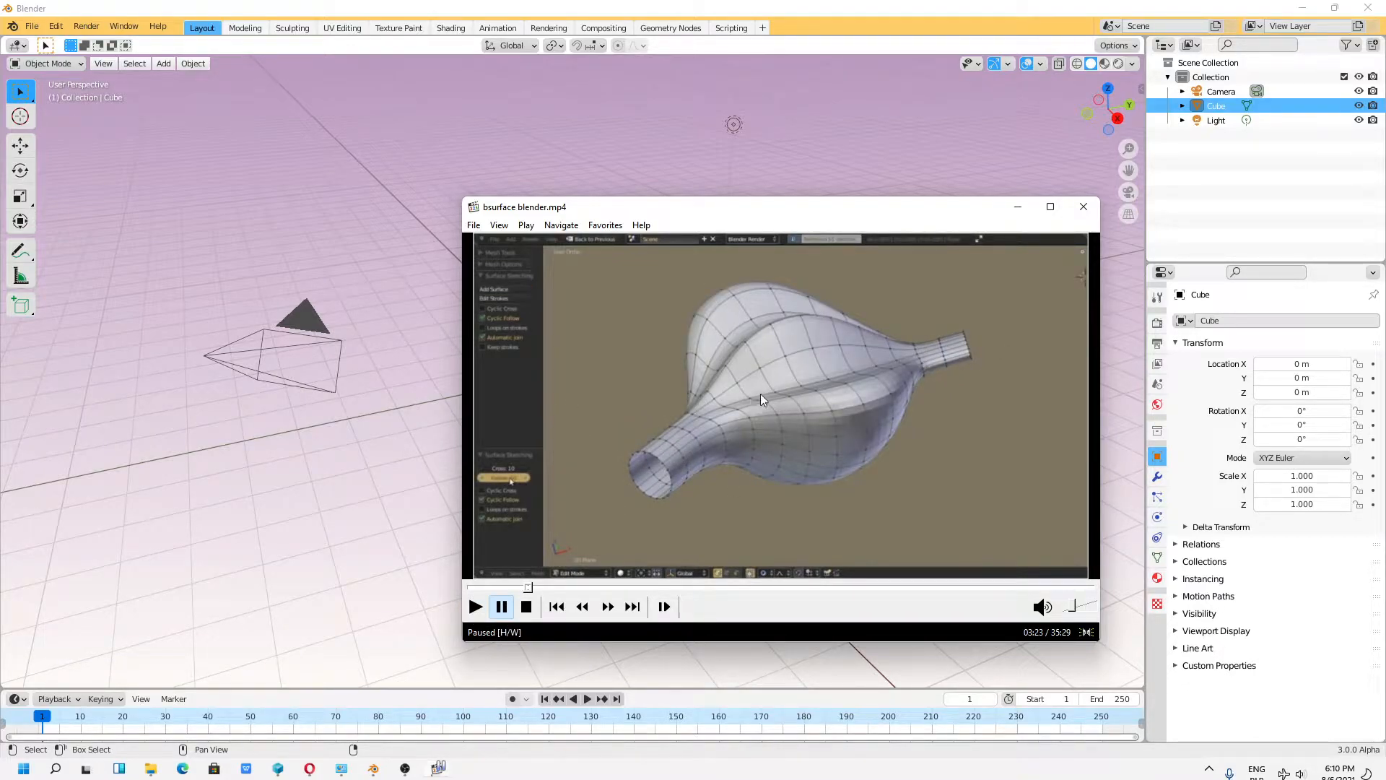
pyautogui.click(1016, 210)
# Step: Delete the default cube and add a cylinder mesh in its place
pyautogui.moveTo(701, 423); pyautogui.dragTo(608, 400, button='middle')
pyautogui.scroll(3, 608, 401)
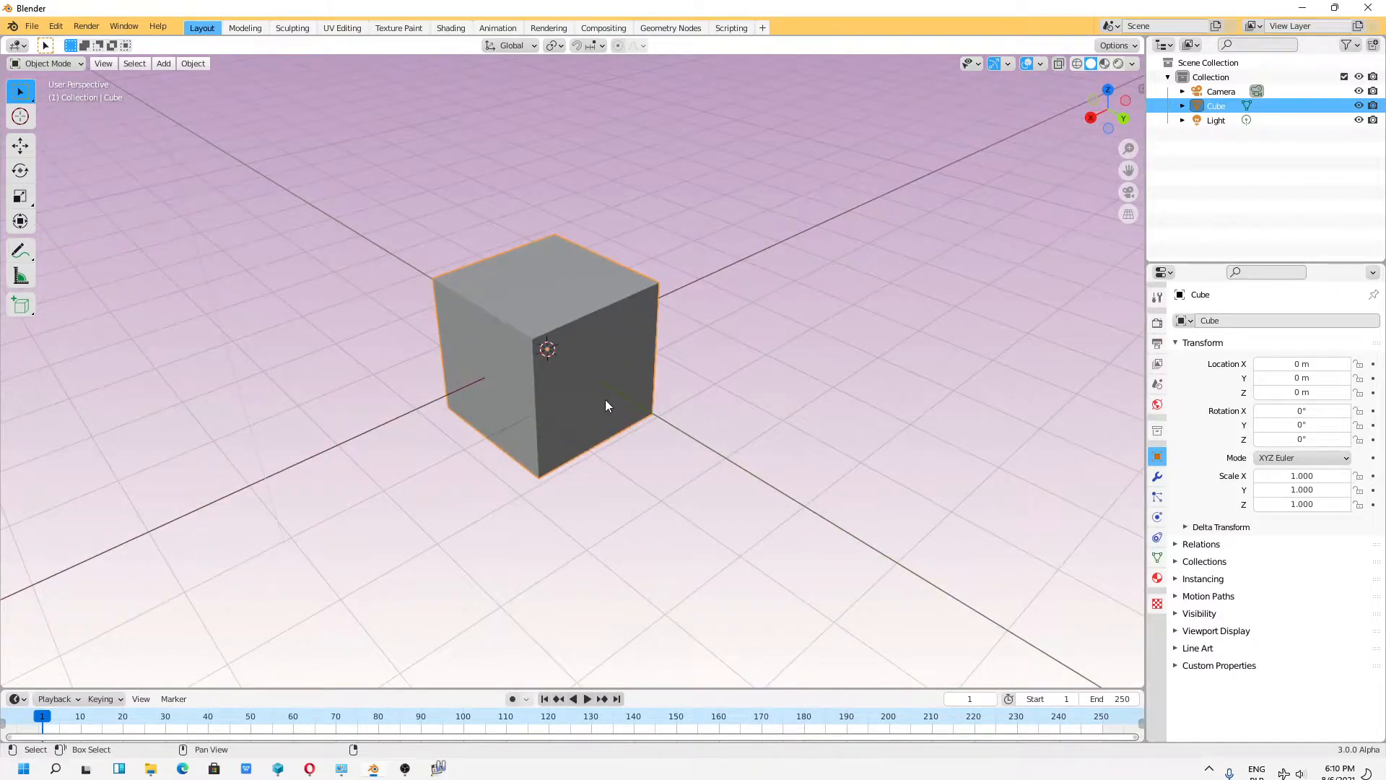
pyautogui.press('Delete')
pyautogui.click(163, 64)
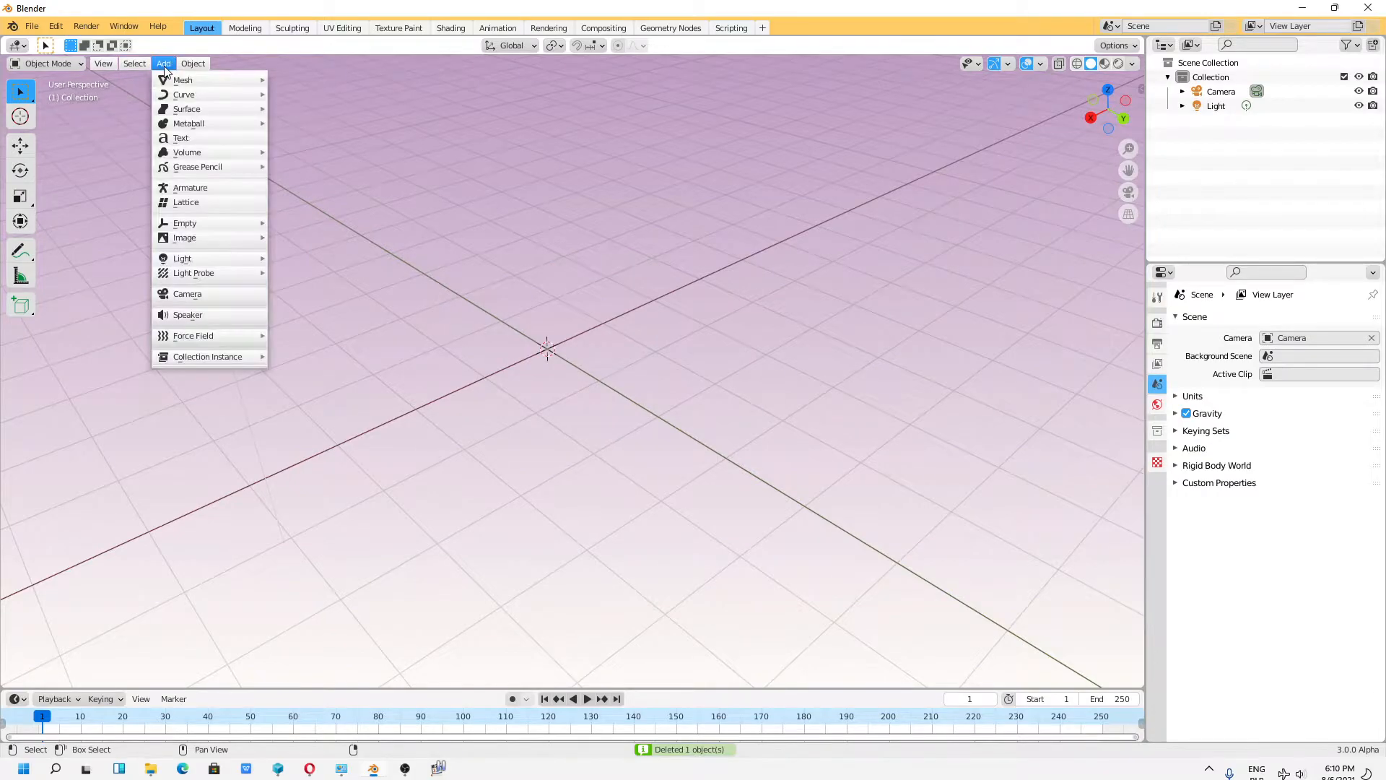
pyautogui.moveTo(209, 80)
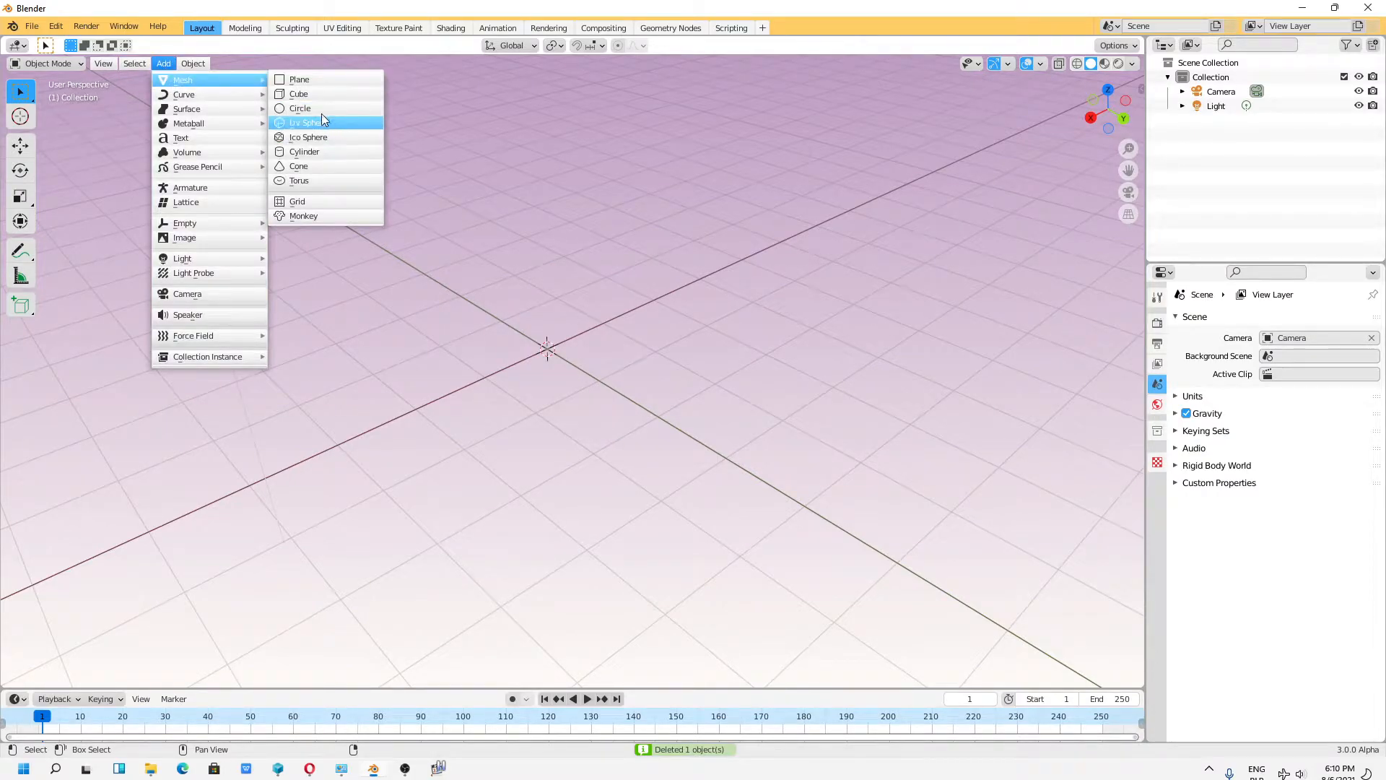
pyautogui.click(318, 153)
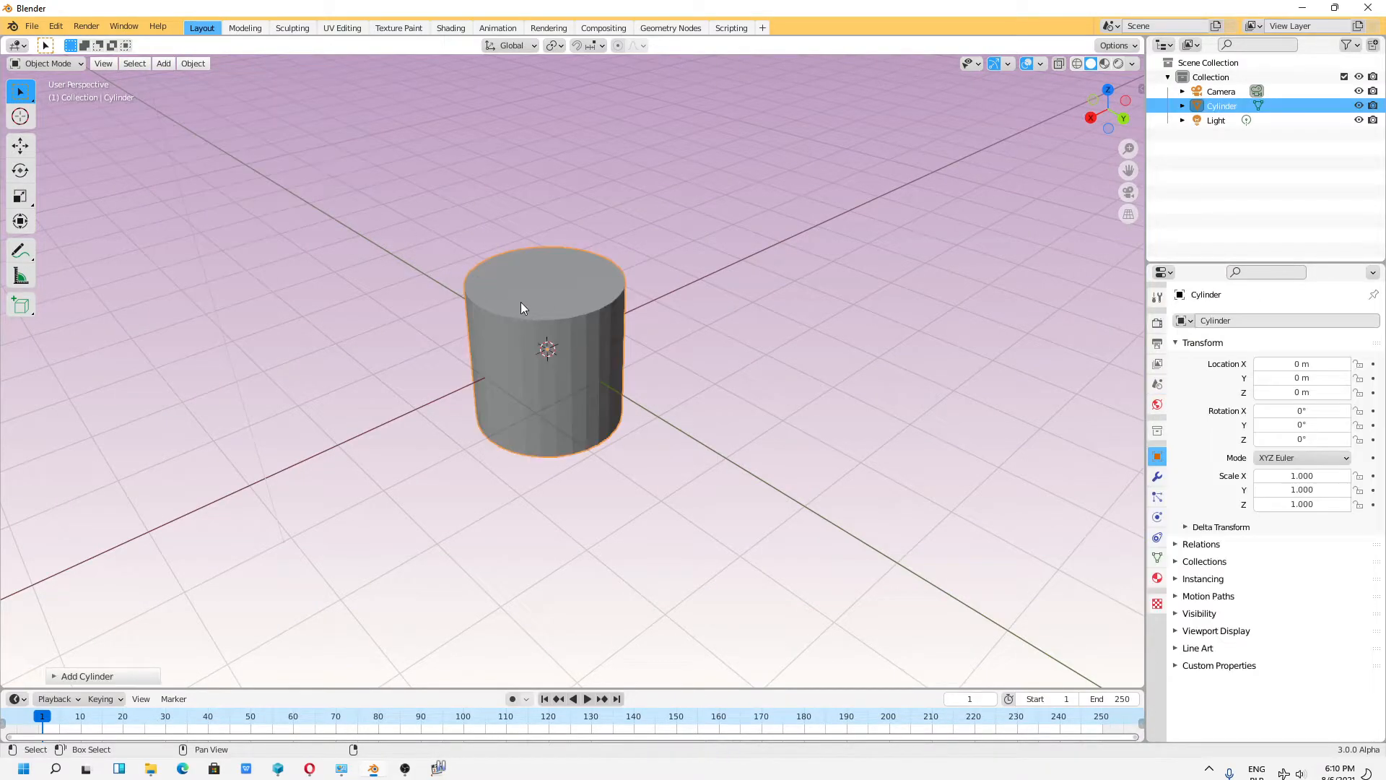
# Step: Activate the Move tool and turn on the wireframe overlay in the viewport with reduced opacity
pyautogui.hotkey('shift', 'space')
pyautogui.press('g')
pyautogui.scroll(3, 621, 345)
pyautogui.moveTo(621, 345); pyautogui.dragTo(795, 210, button='middle')
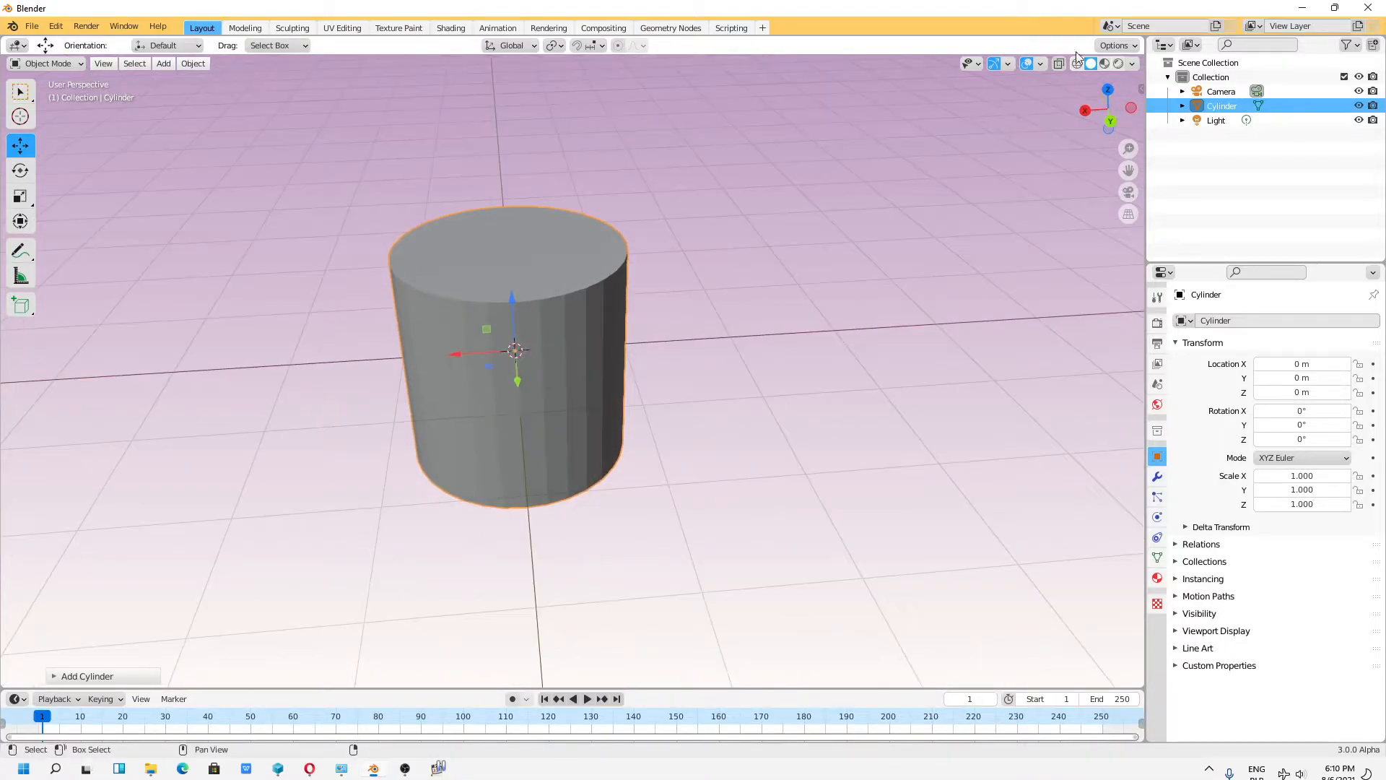
pyautogui.click(1040, 64)
pyautogui.click(951, 309)
pyautogui.moveTo(1111, 308); pyautogui.dragTo(1084, 308)
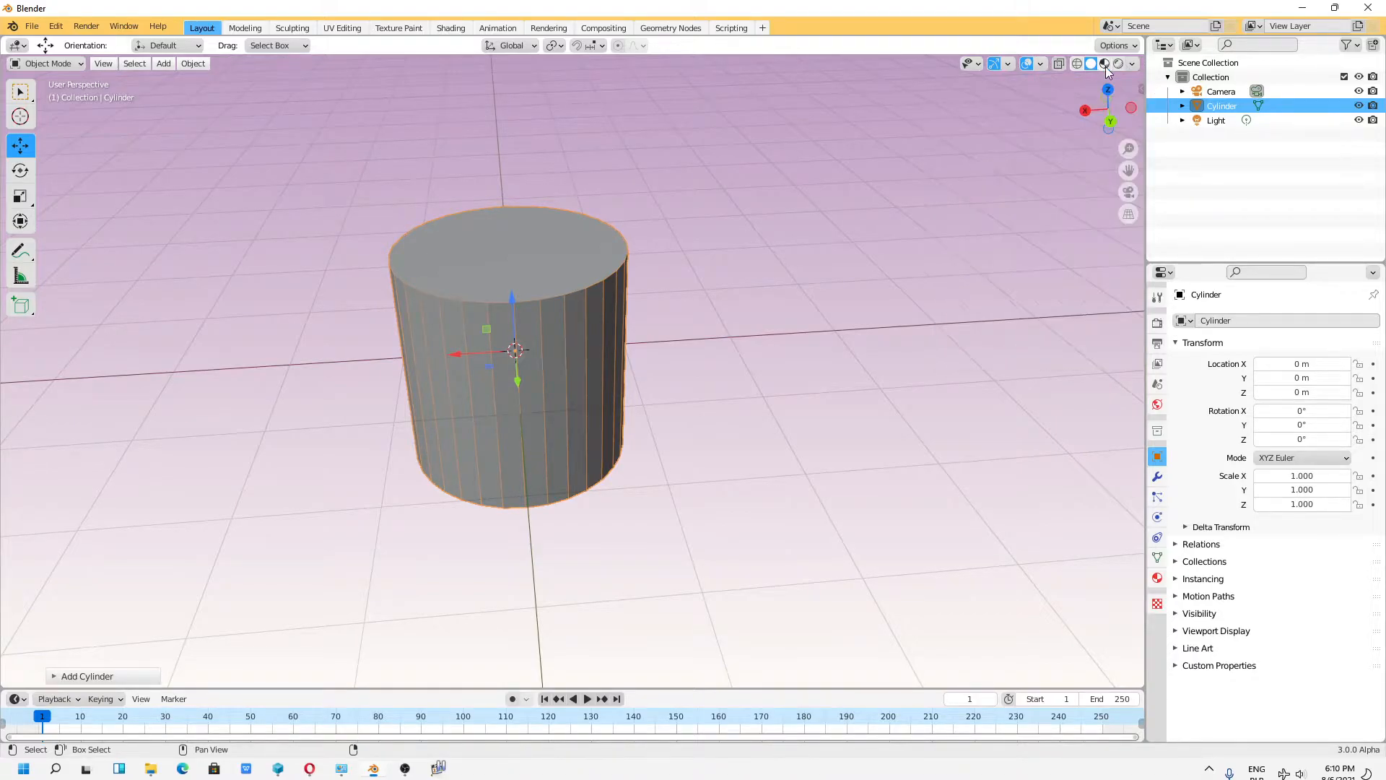
# Step: Change the viewport's Studio lighting to the bright fourth preset
pyautogui.click(1132, 63)
pyautogui.click(1119, 164)
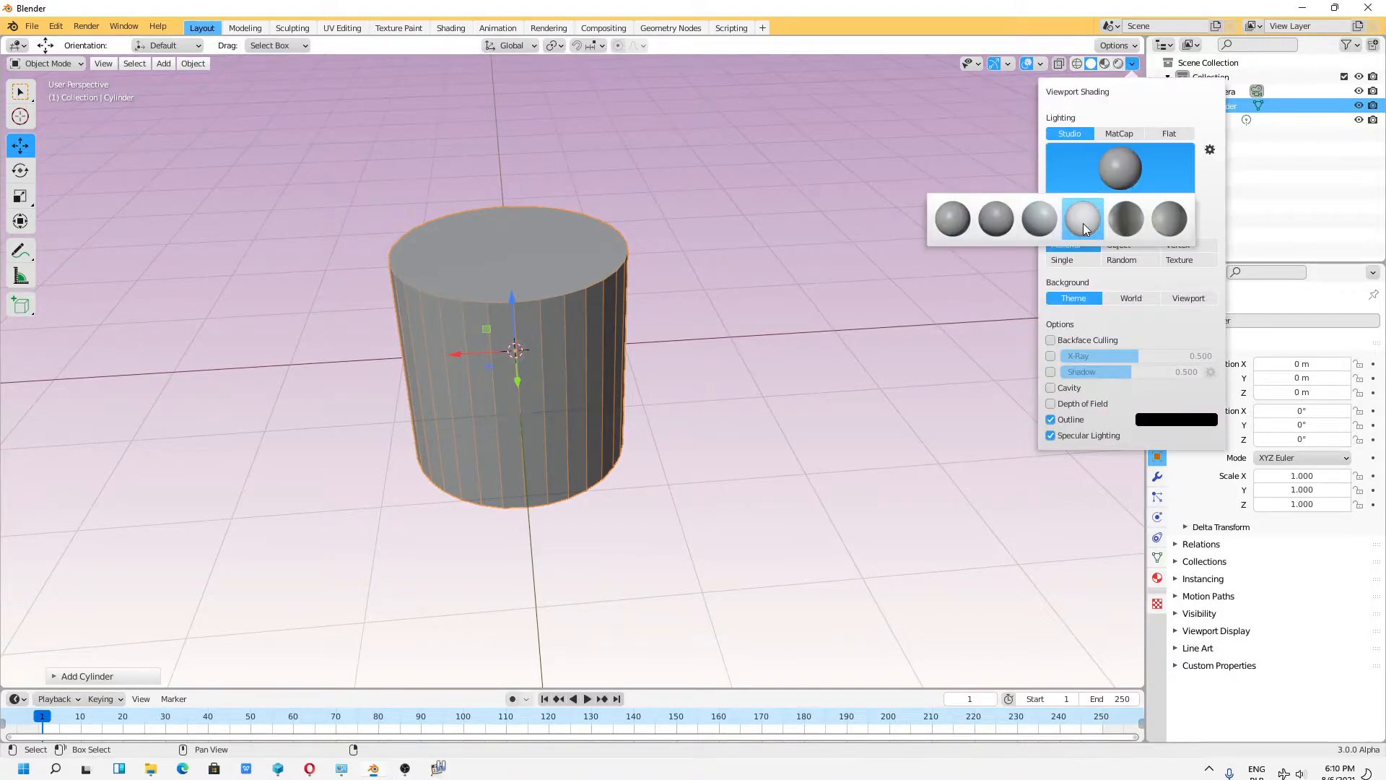
pyautogui.click(1083, 223)
# Step: Apply Shade Smooth to the cylinder and enable Auto Smooth in its mesh normals settings
pyautogui.scroll(2, 565, 240)
pyautogui.click(195, 64)
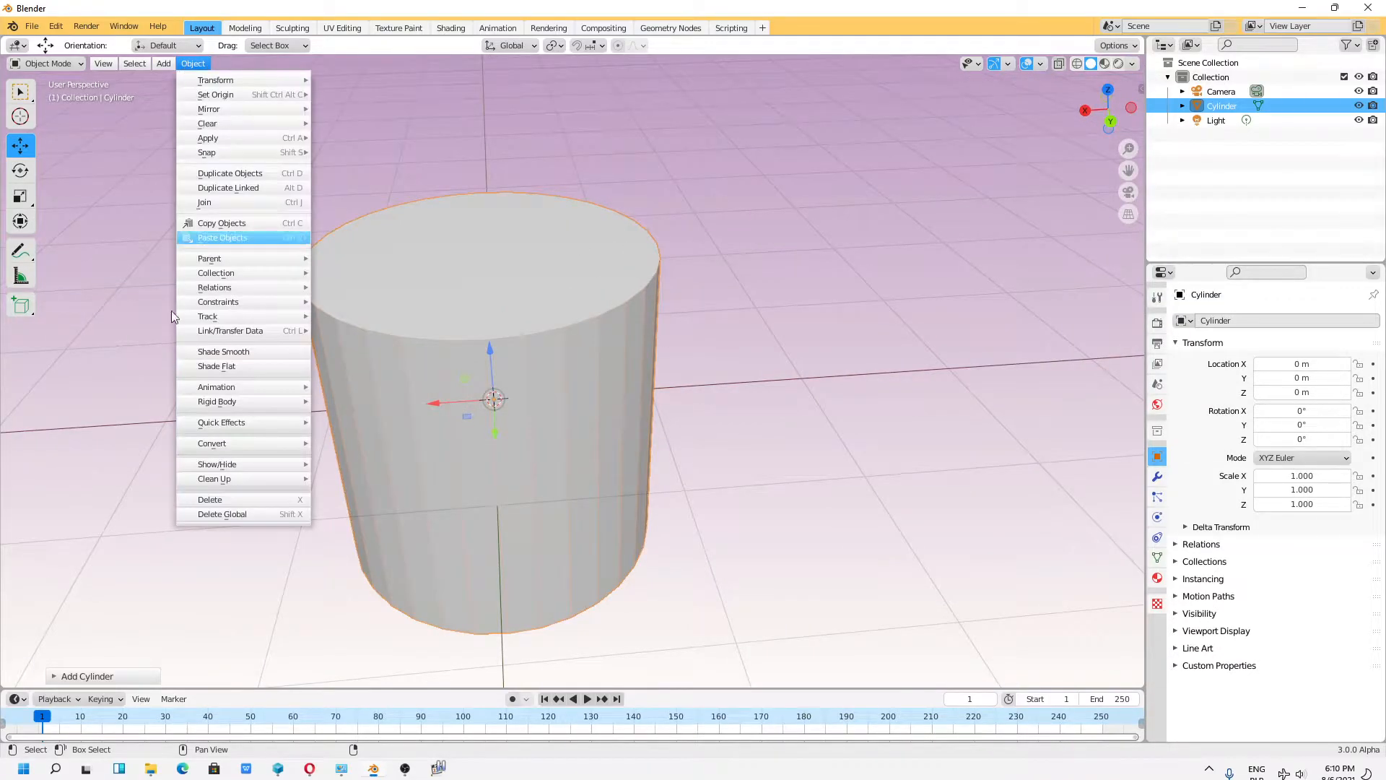
pyautogui.click(240, 352)
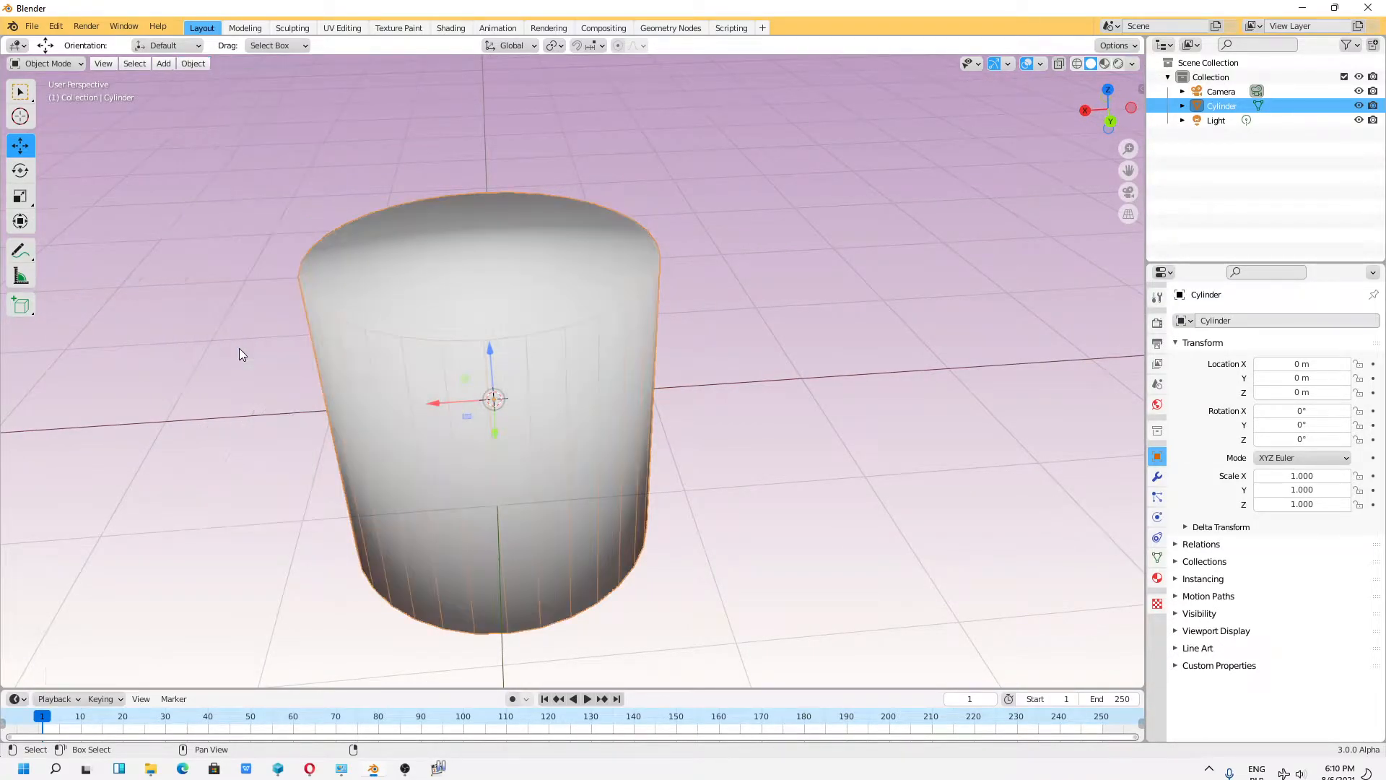
pyautogui.click(1157, 557)
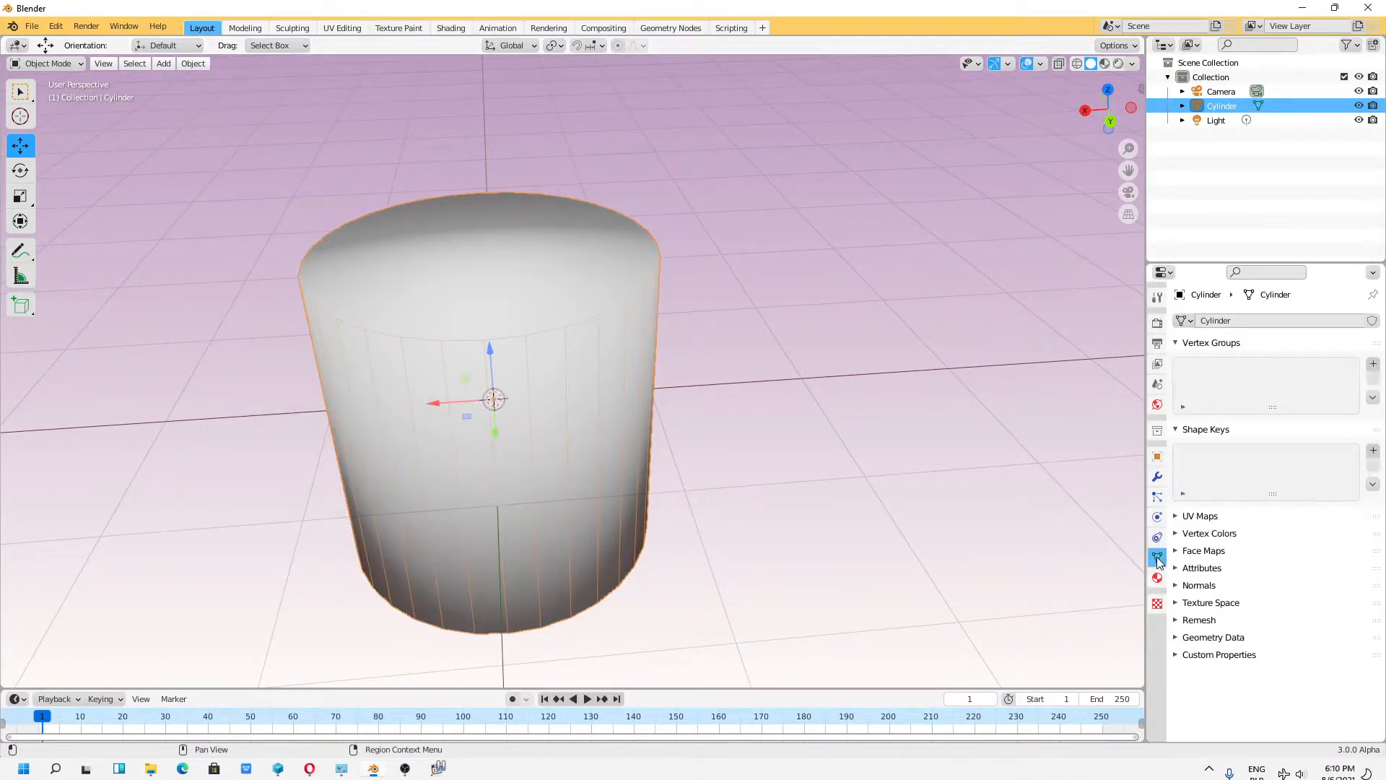
pyautogui.click(1187, 588)
pyautogui.click(1258, 606)
pyautogui.click(747, 417)
pyautogui.click(554, 336)
pyautogui.moveTo(772, 436); pyautogui.dragTo(757, 412, button='middle')
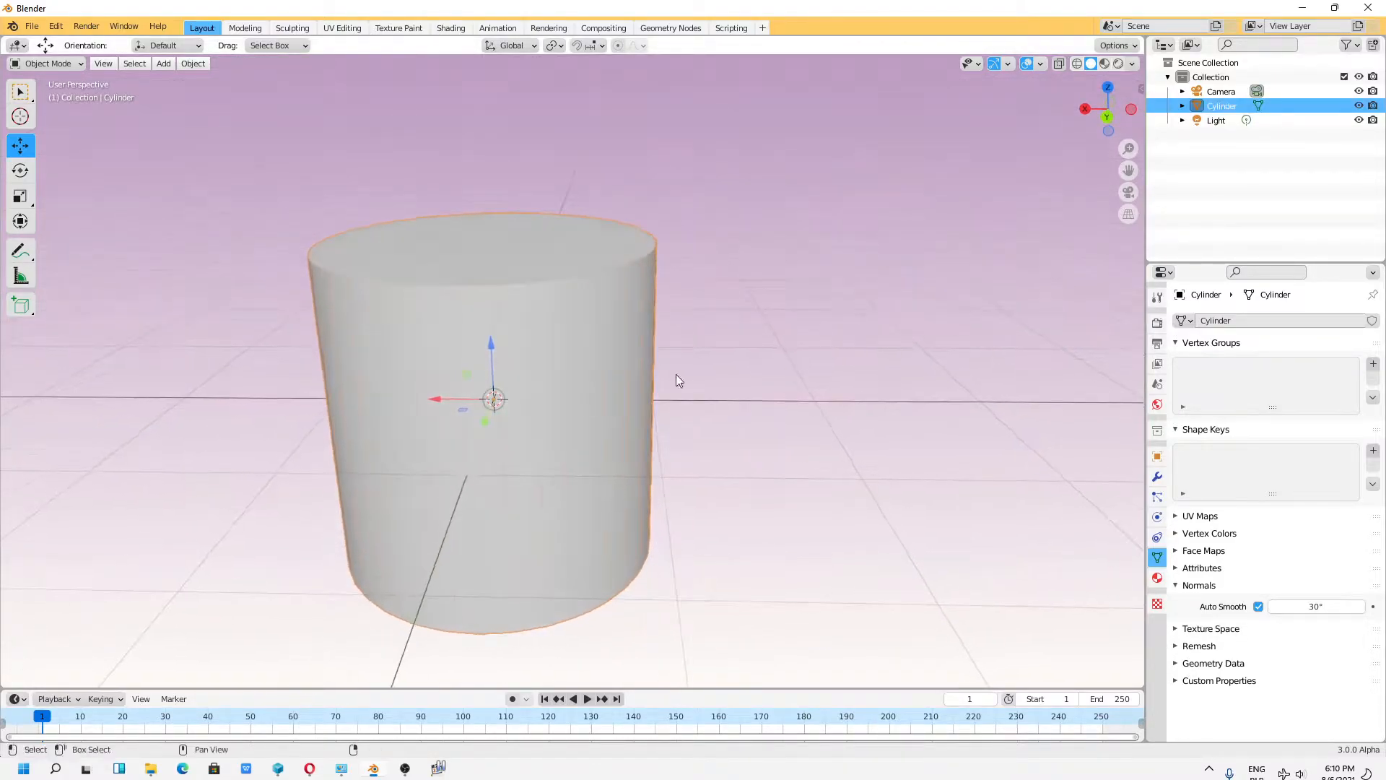
# Step: Raise the cylinder along Z until its base sits near the grid floor, and enable increment snapping with Absolute Grid Snap
pyautogui.scroll(-3, 684, 377)
pyautogui.moveTo(549, 338); pyautogui.dragTo(545, 261)
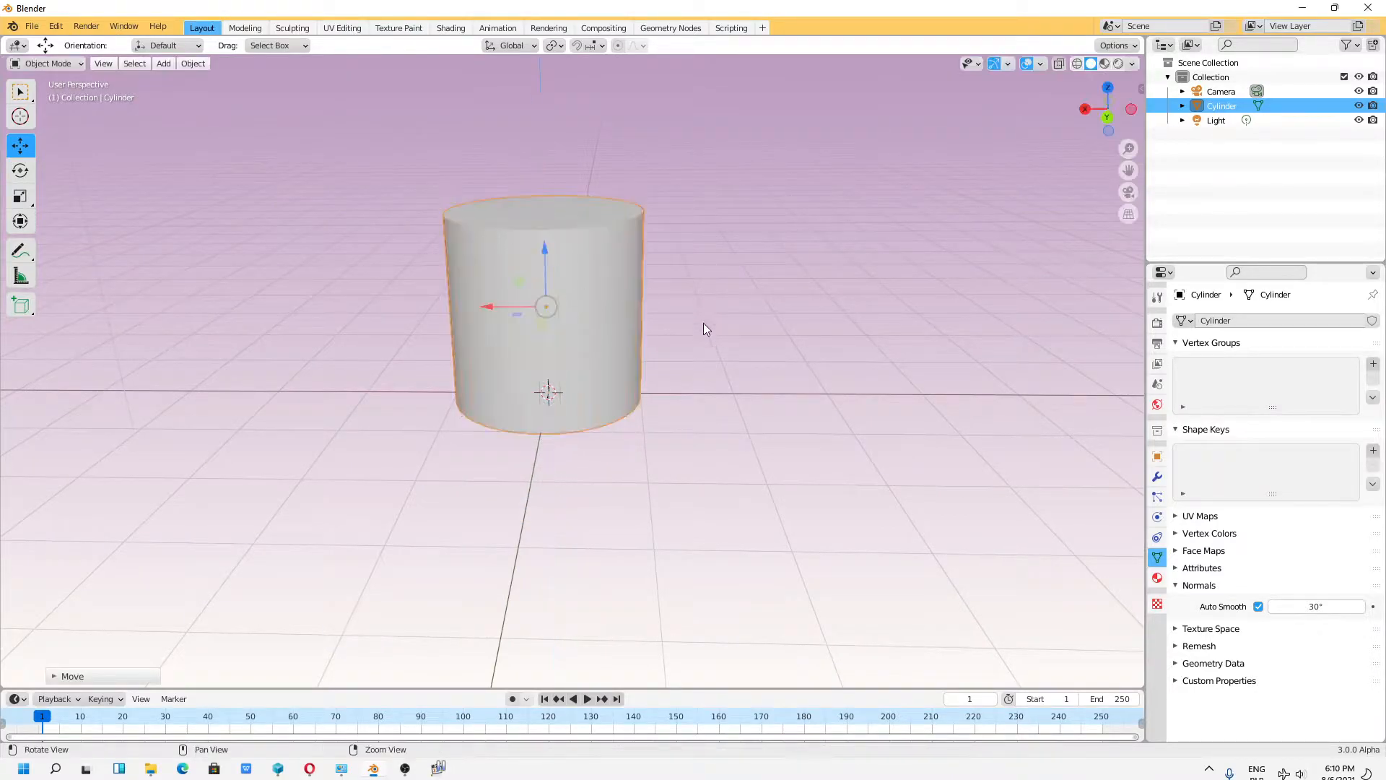
pyautogui.keyDown('alt'); pyautogui.moveTo(703, 315); pyautogui.dragTo(676, 414, button='middle'); pyautogui.keyUp('alt')
pyautogui.click(574, 46)
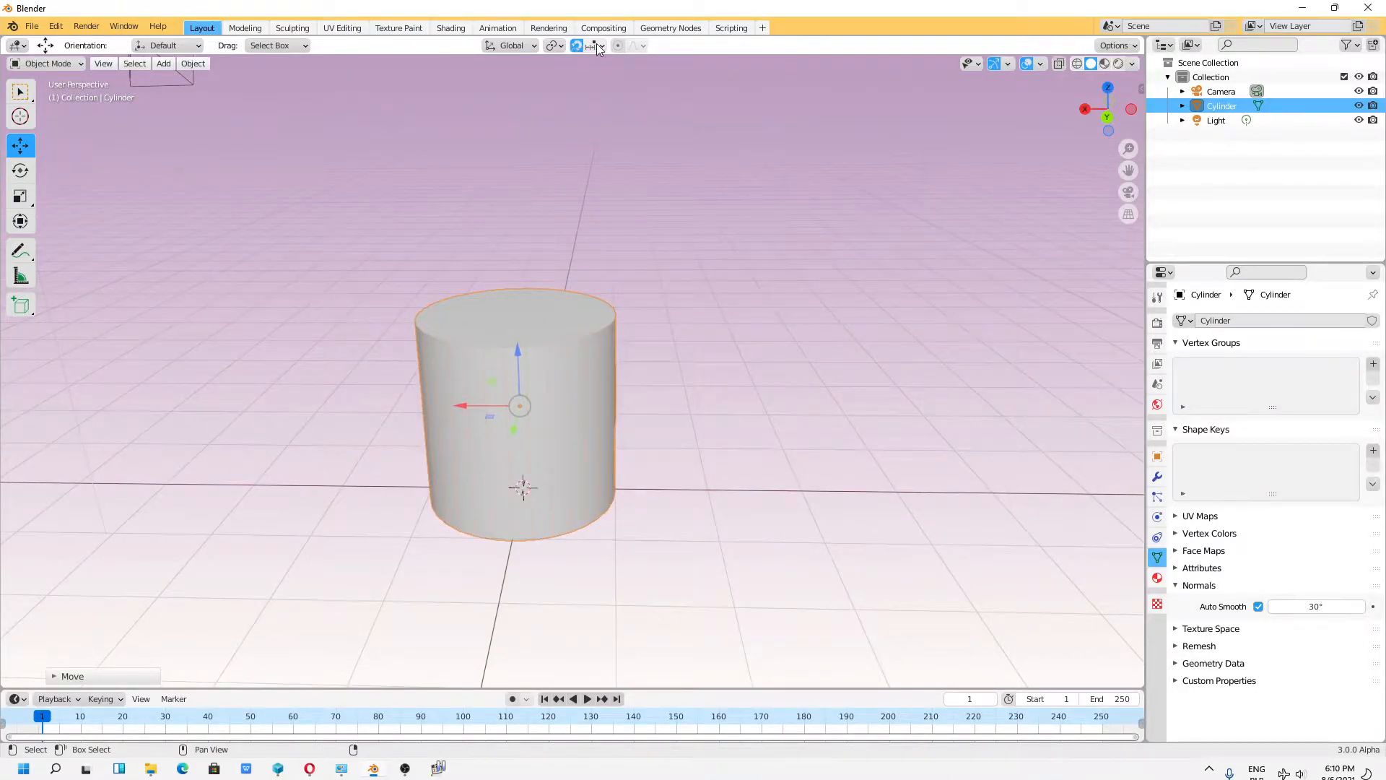
pyautogui.click(595, 46)
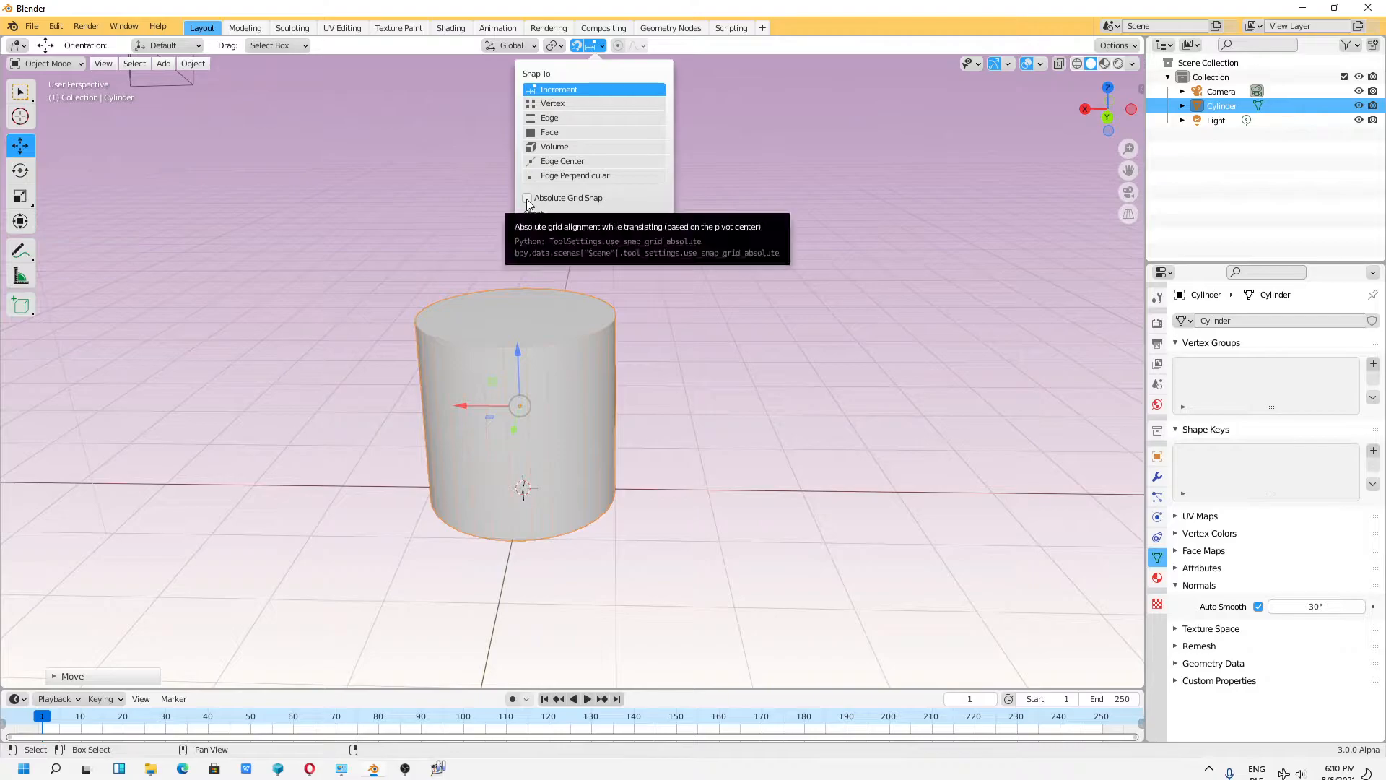
# Step: In the back orthographic view, make snapping affect rotation and rotate the cylinder 90° about the Y axis so it lies on its side
pyautogui.click(1108, 117)
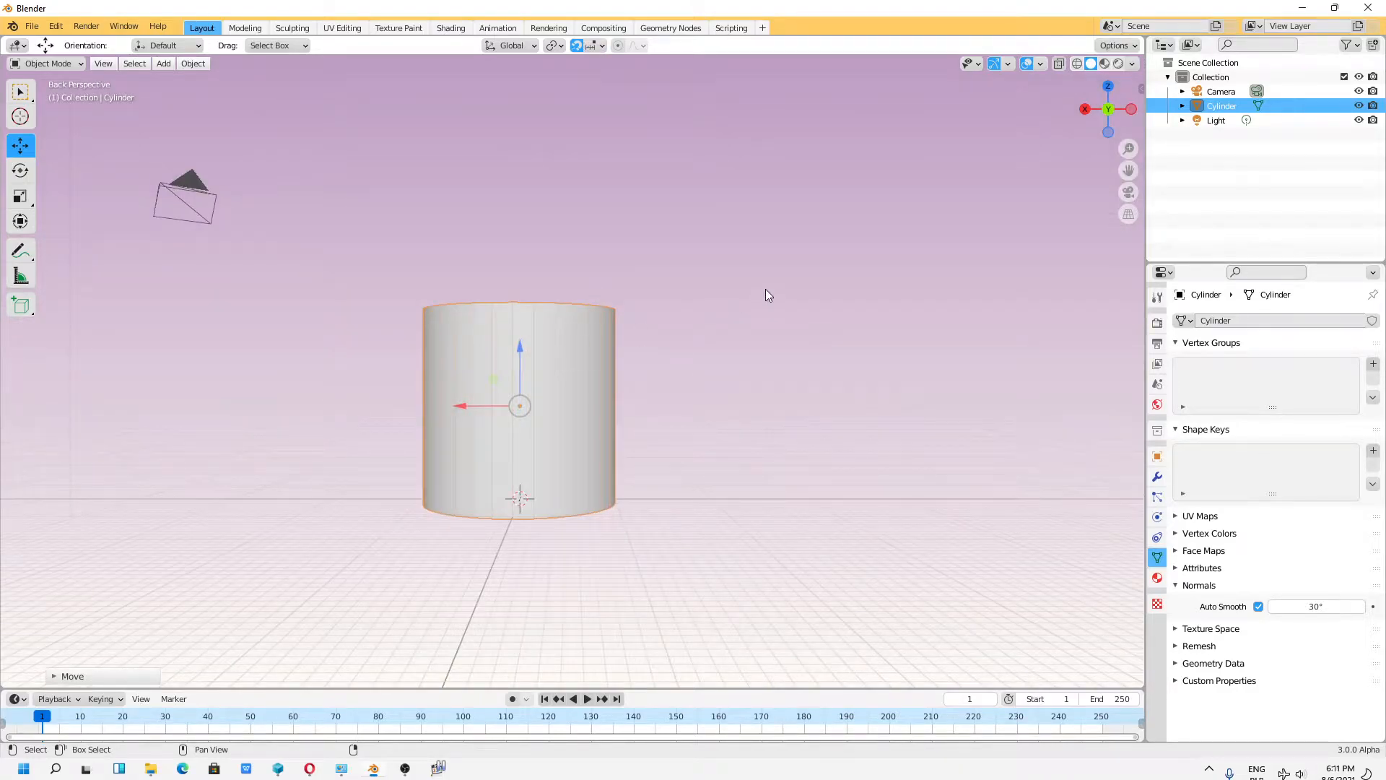
pyautogui.press('KP_5')
pyautogui.hotkey('shift', 'space')
pyautogui.press('r')
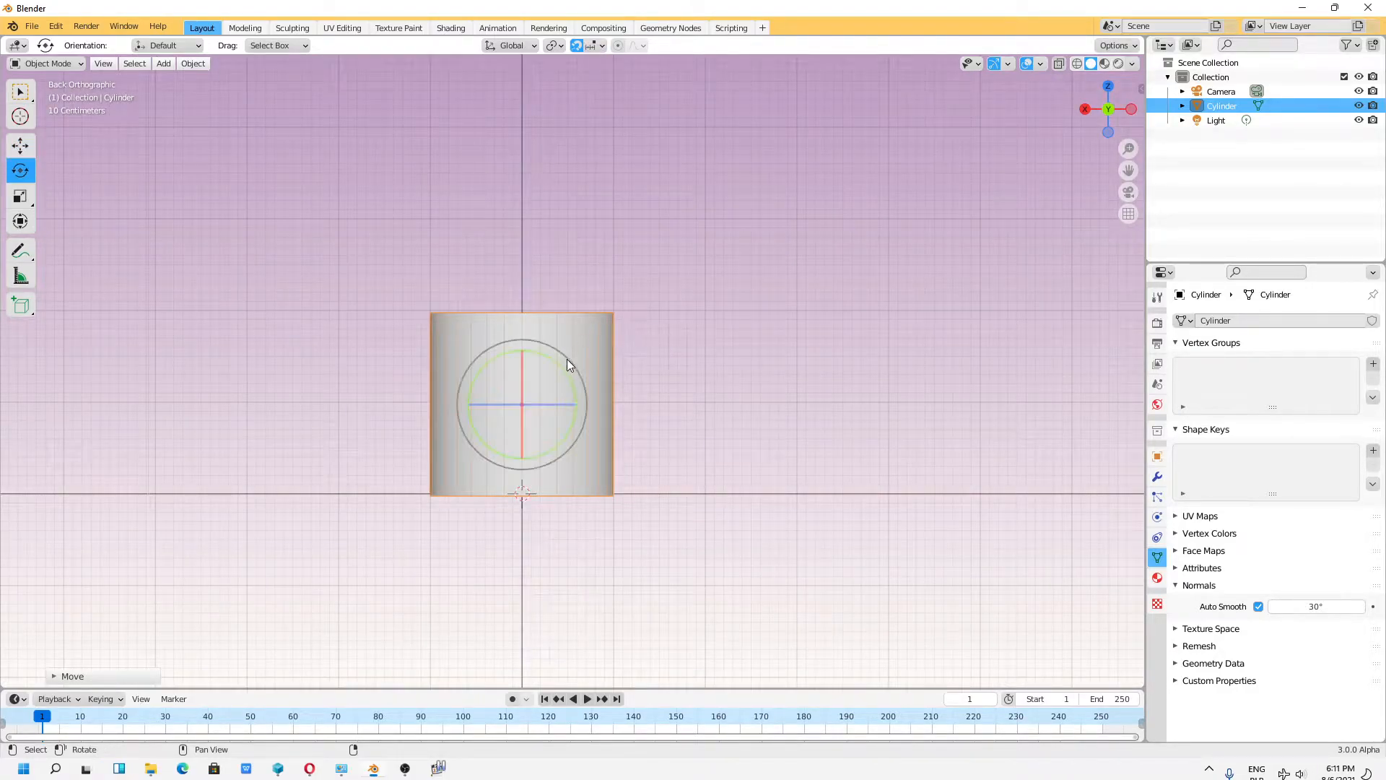
pyautogui.moveTo(563, 368); pyautogui.dragTo(576, 381)
pyautogui.hotkey('ctrl', 'z')
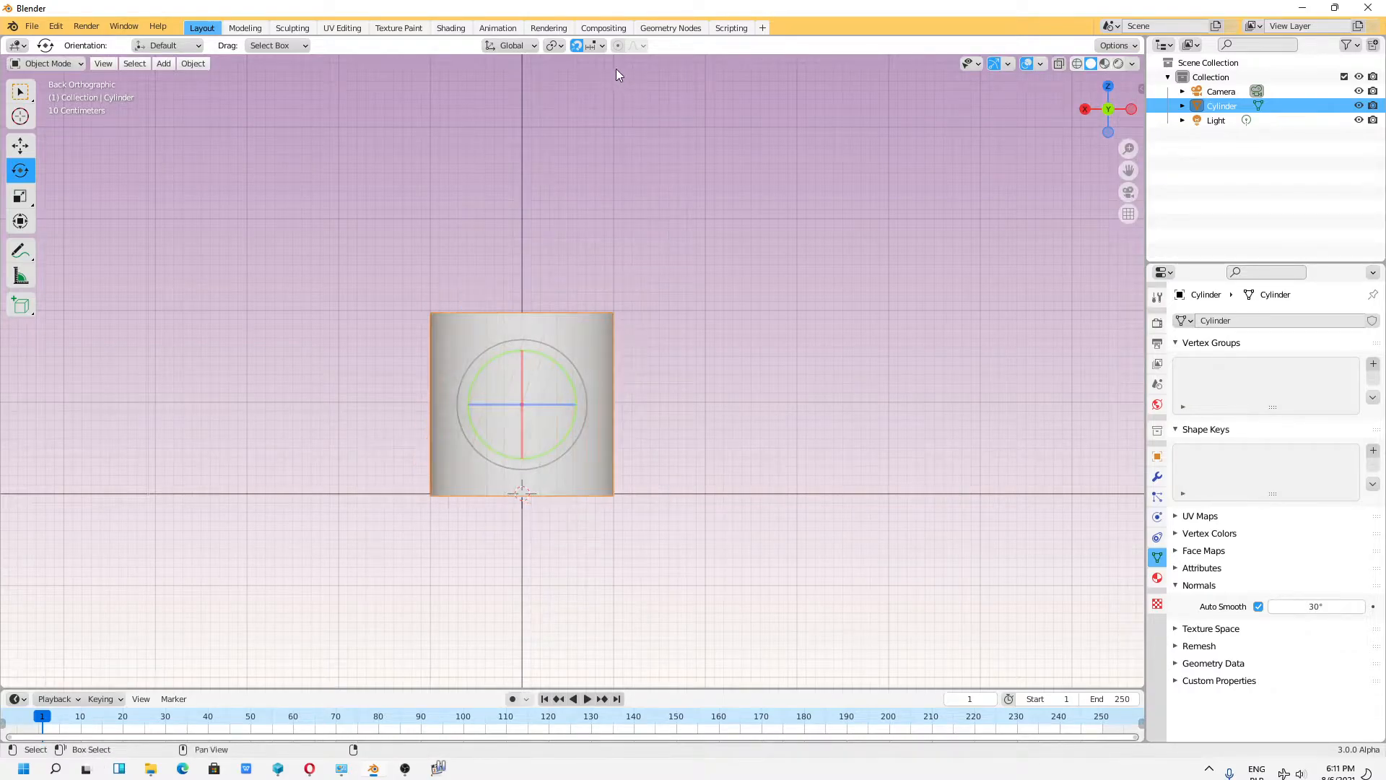
pyautogui.click(601, 47)
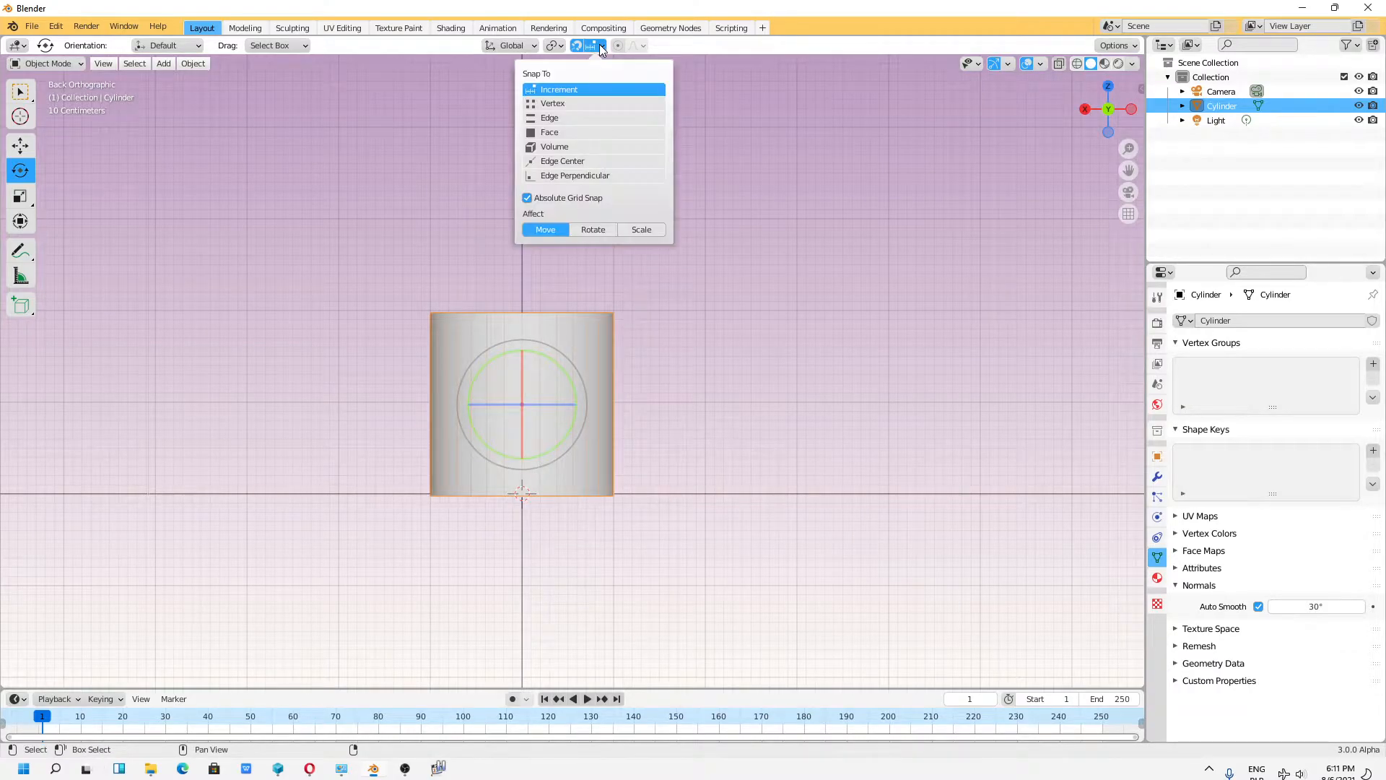
pyautogui.click(594, 229)
pyautogui.moveTo(569, 358); pyautogui.dragTo(602, 455)
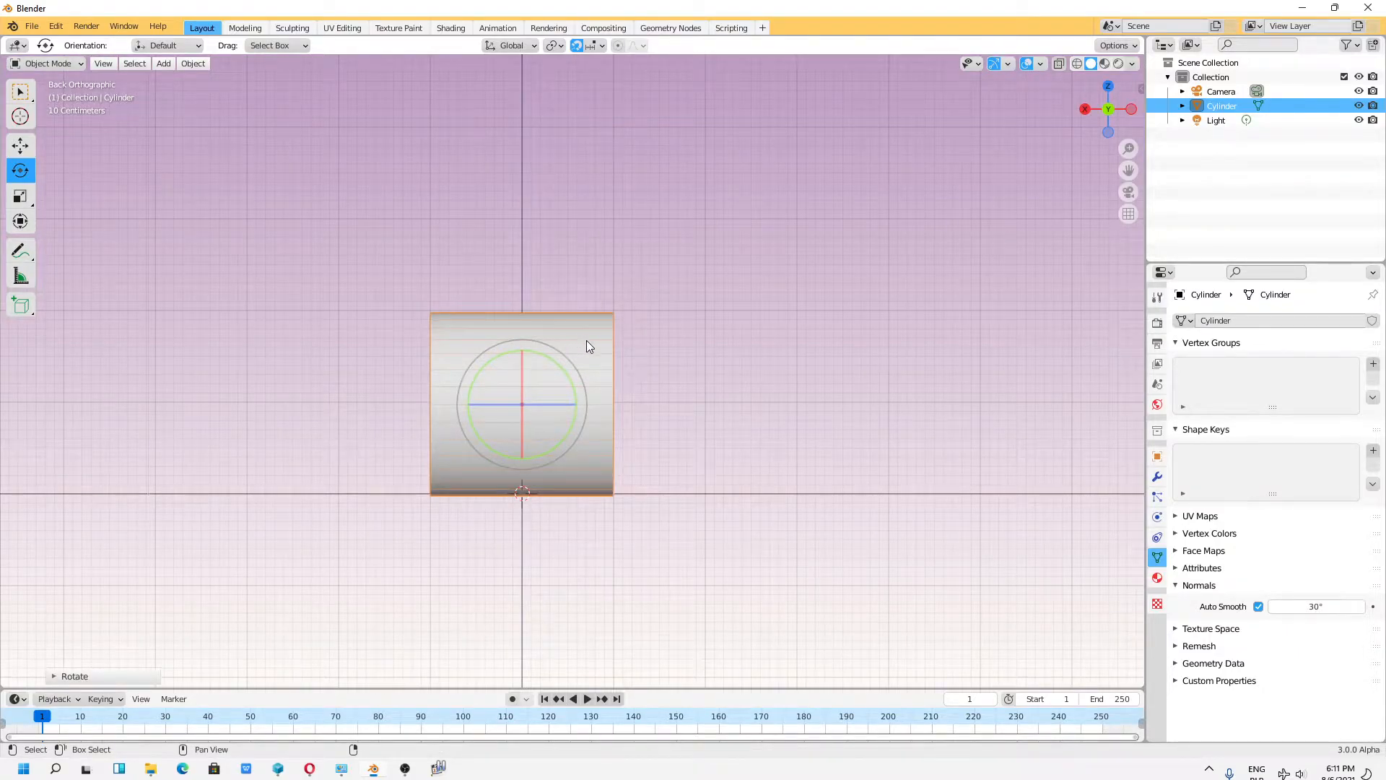
# Step: Return to perspective, put the cylinder in Edit Mode with face selection, and bring the bsurface blender.mp4 player back up
pyautogui.moveTo(606, 348)
pyautogui.mouseDown(button='middle')
pyautogui.moveTo(637, 345)
pyautogui.moveTo(590, 369)
pyautogui.mouseUp(button='middle')
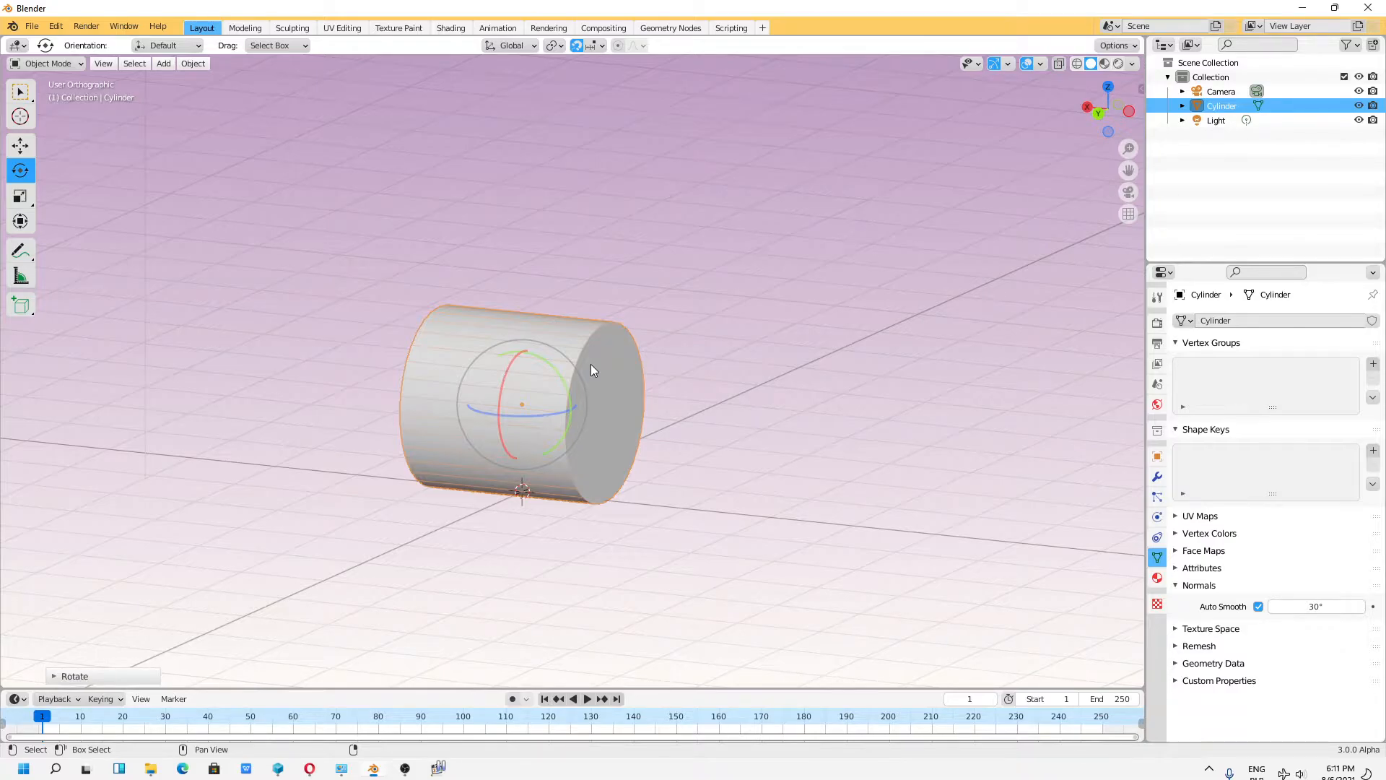
pyautogui.press('KP_5')
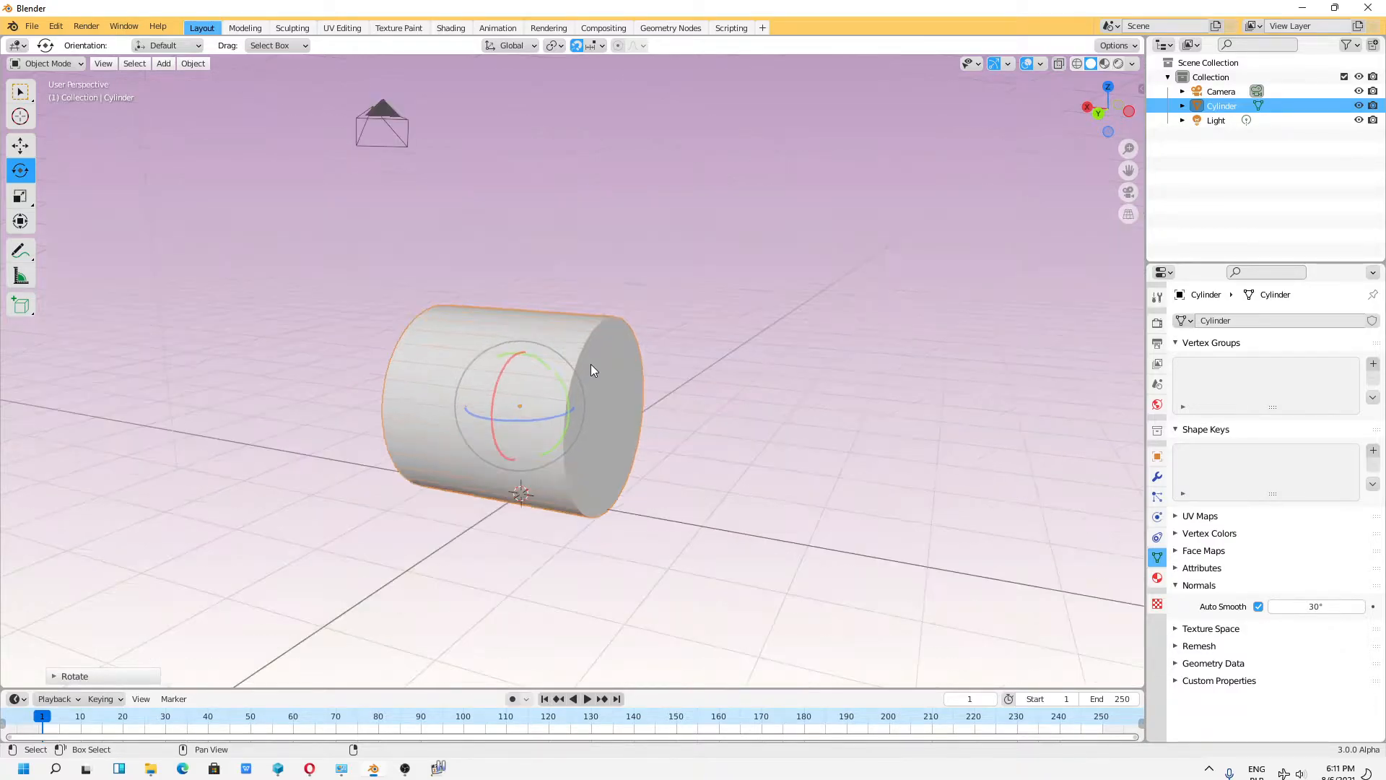
pyautogui.click(47, 64)
pyautogui.click(47, 96)
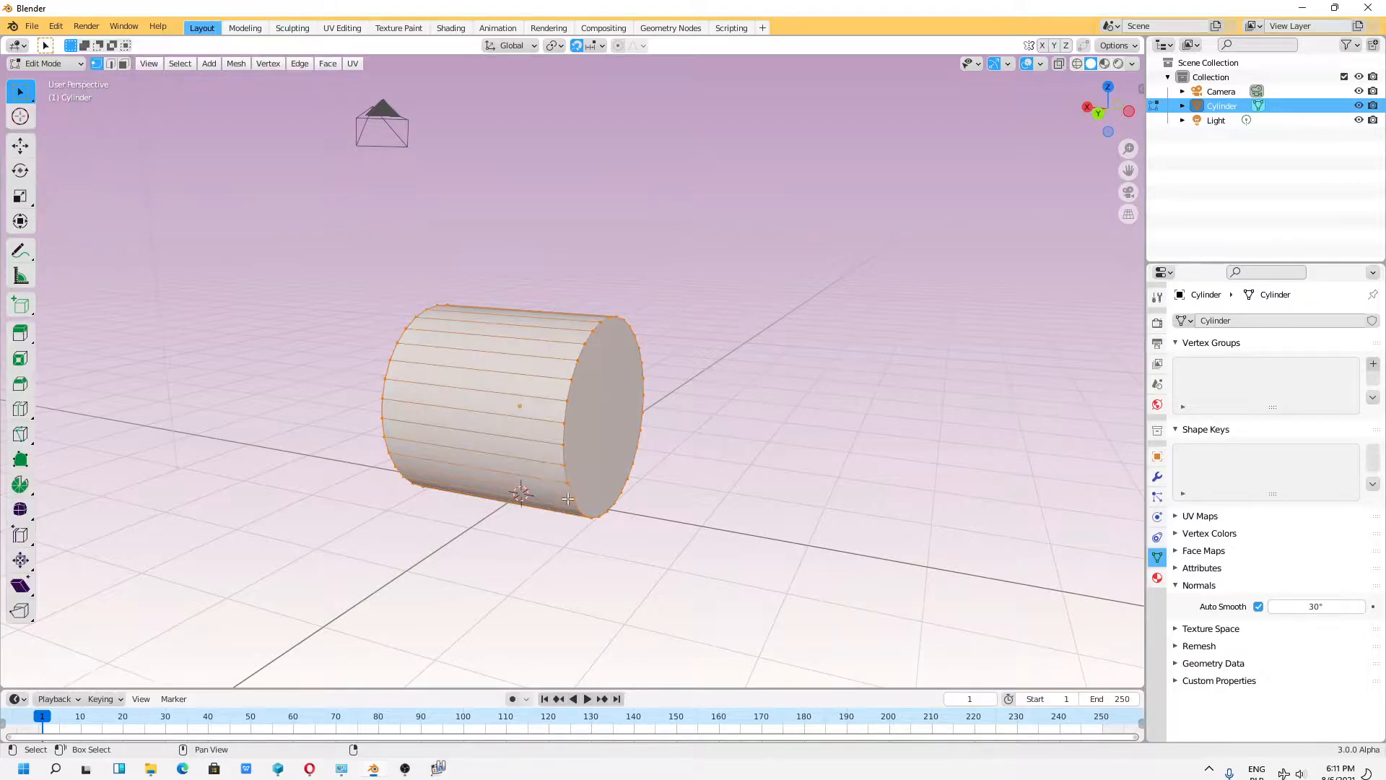
pyautogui.click(123, 63)
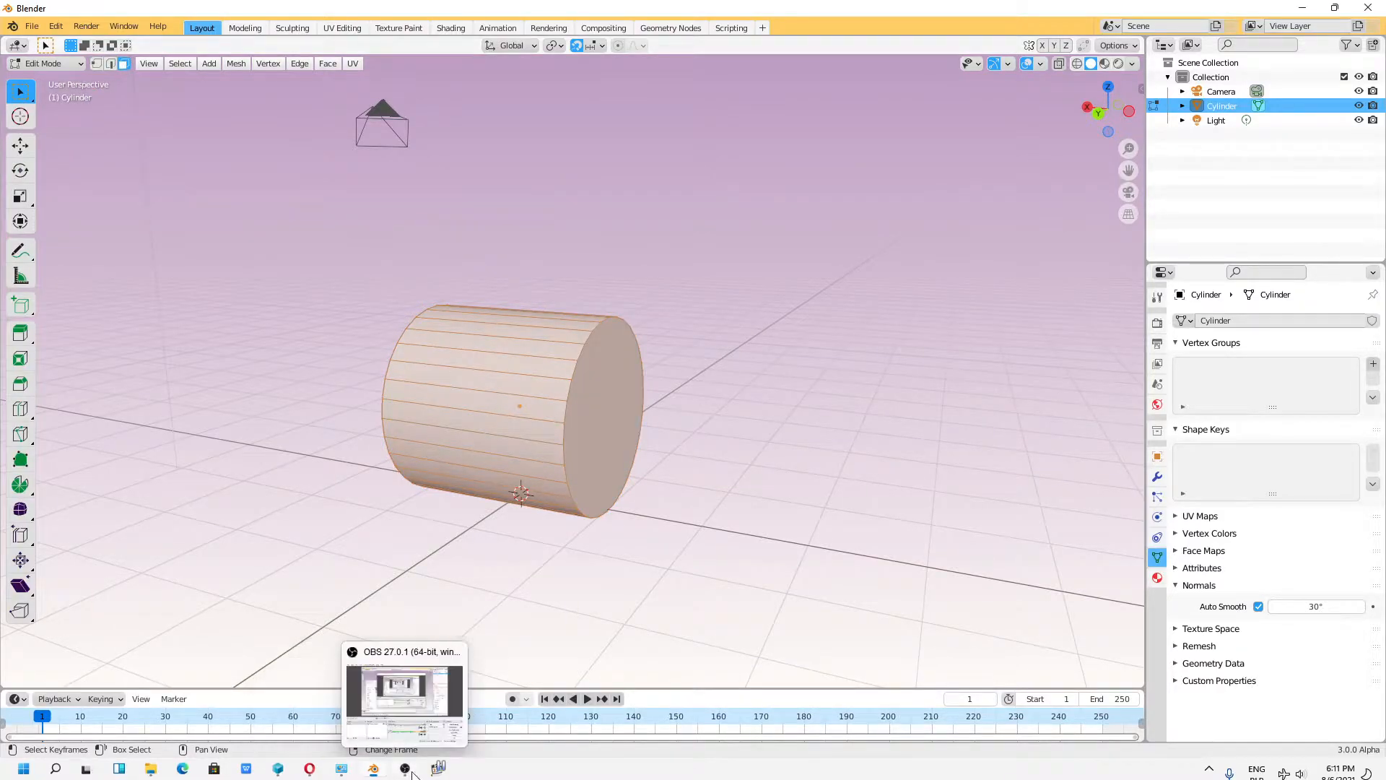
pyautogui.click(438, 768)
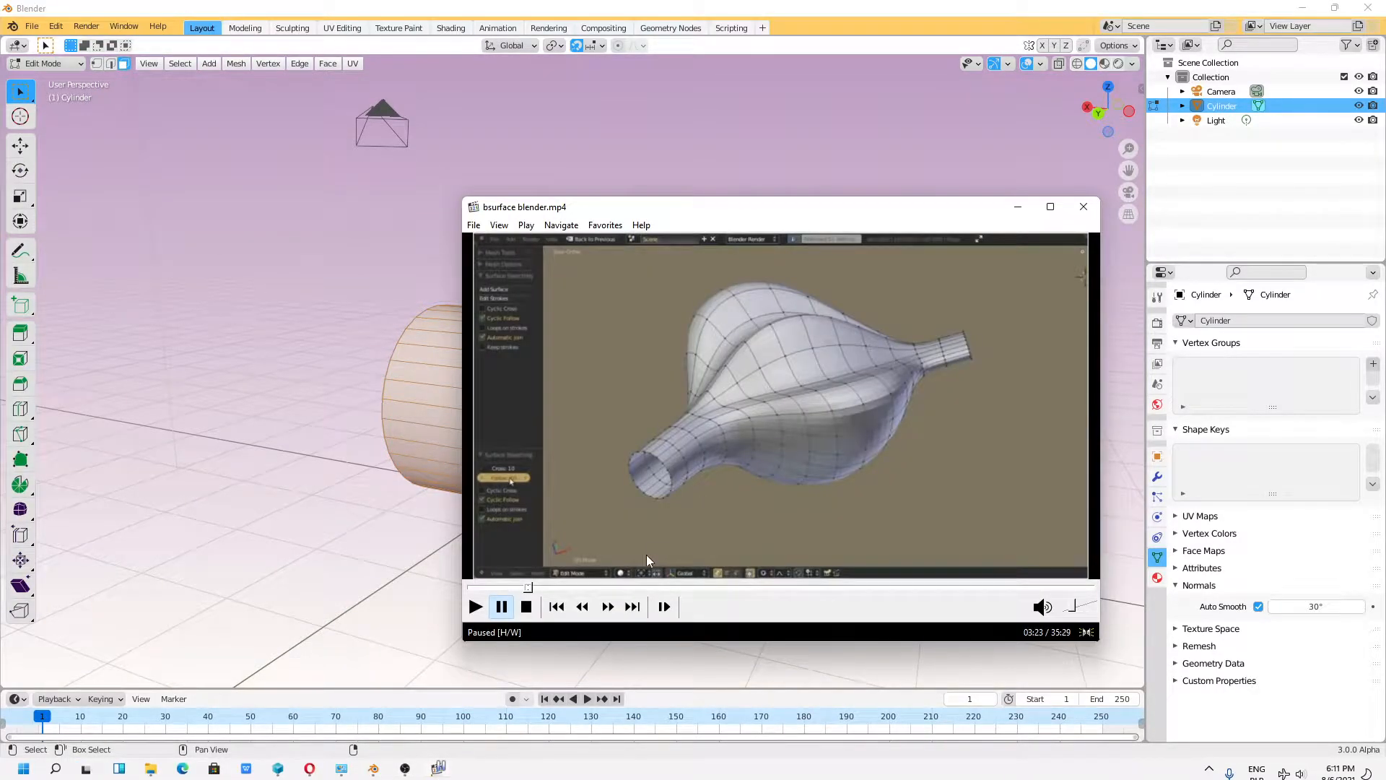
# Step: Replay the two-tube bridging example around 03:20 in the reference video, pause it and return to Blender
pyautogui.click(530, 587)
pyautogui.click(501, 607)
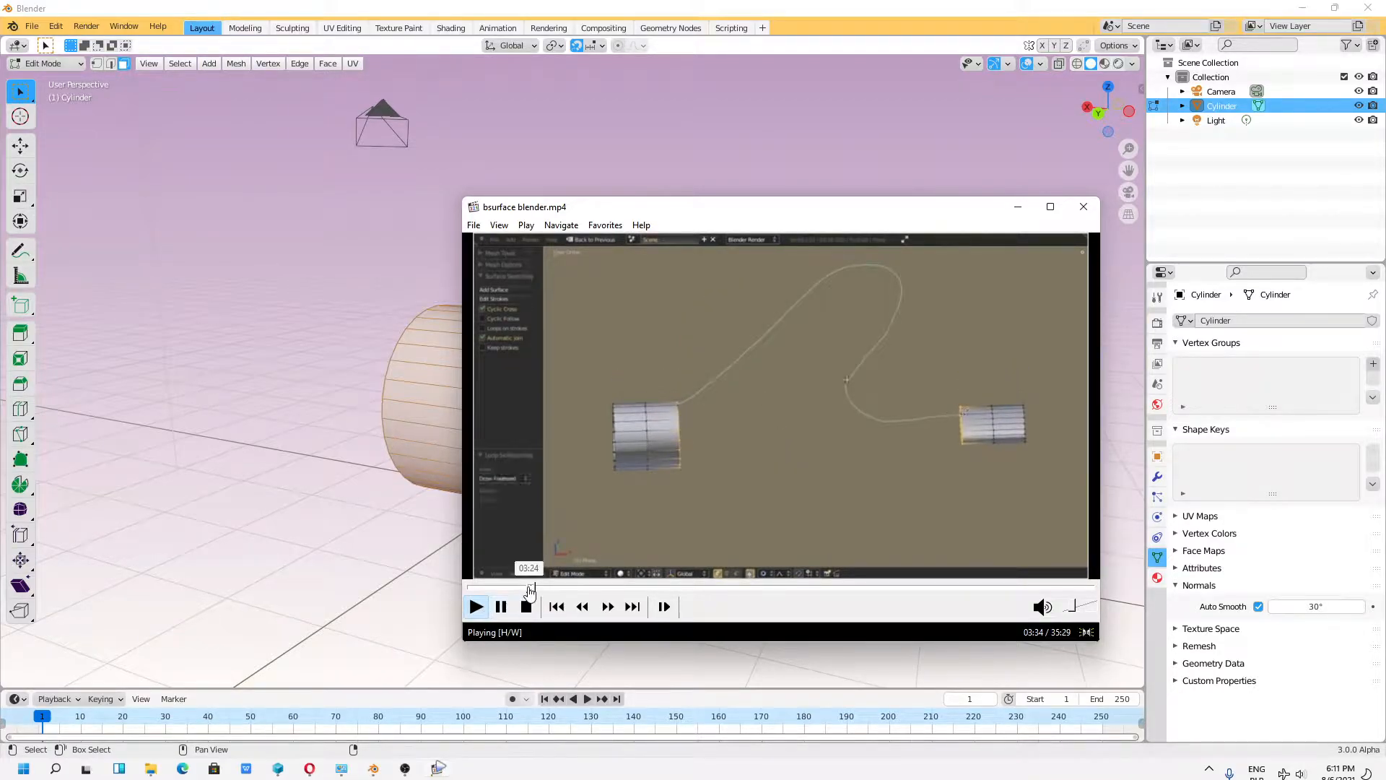
pyautogui.click(528, 587)
pyautogui.click(527, 588)
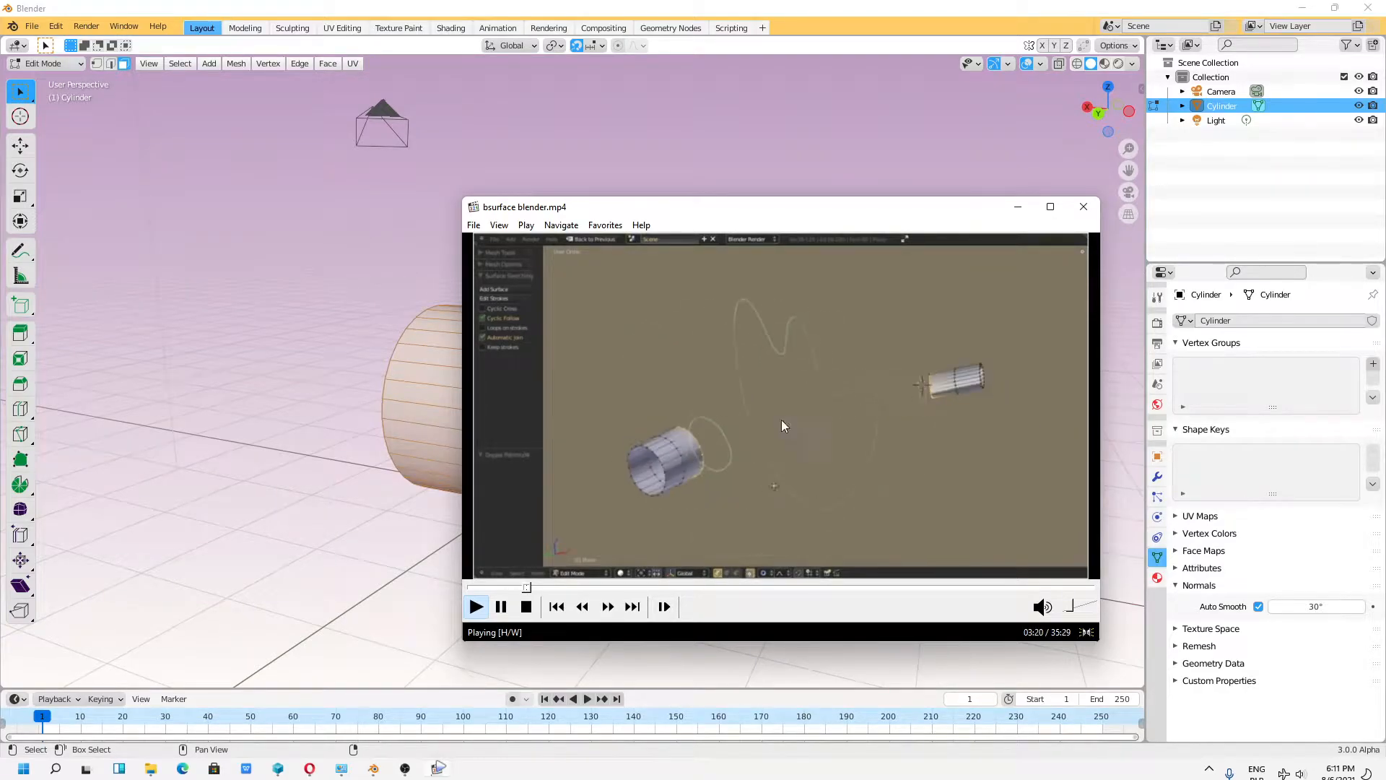
pyautogui.click(496, 610)
pyautogui.click(1018, 208)
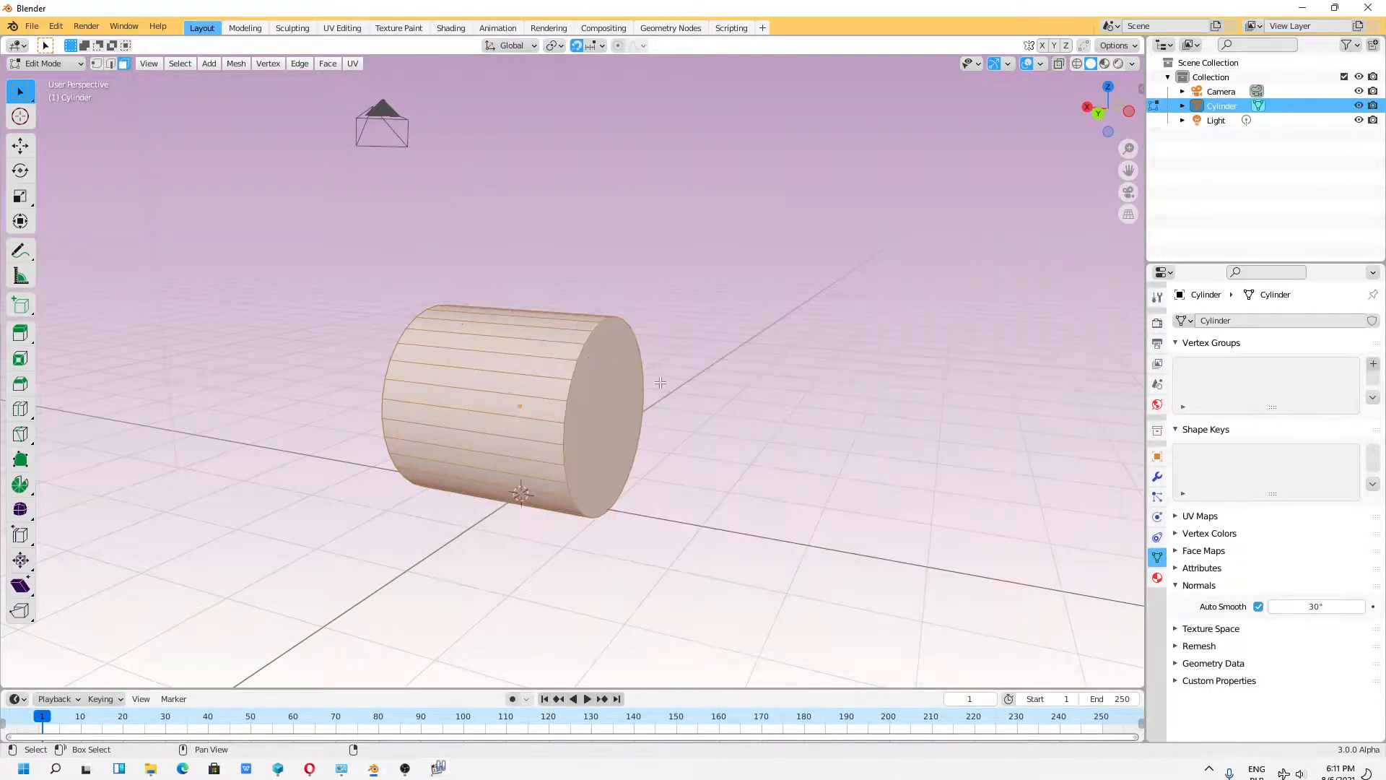
# Step: Delete the circular cap faces at both ends of the cylinder to turn it into an open tube
pyautogui.click(609, 403)
pyautogui.press('x')
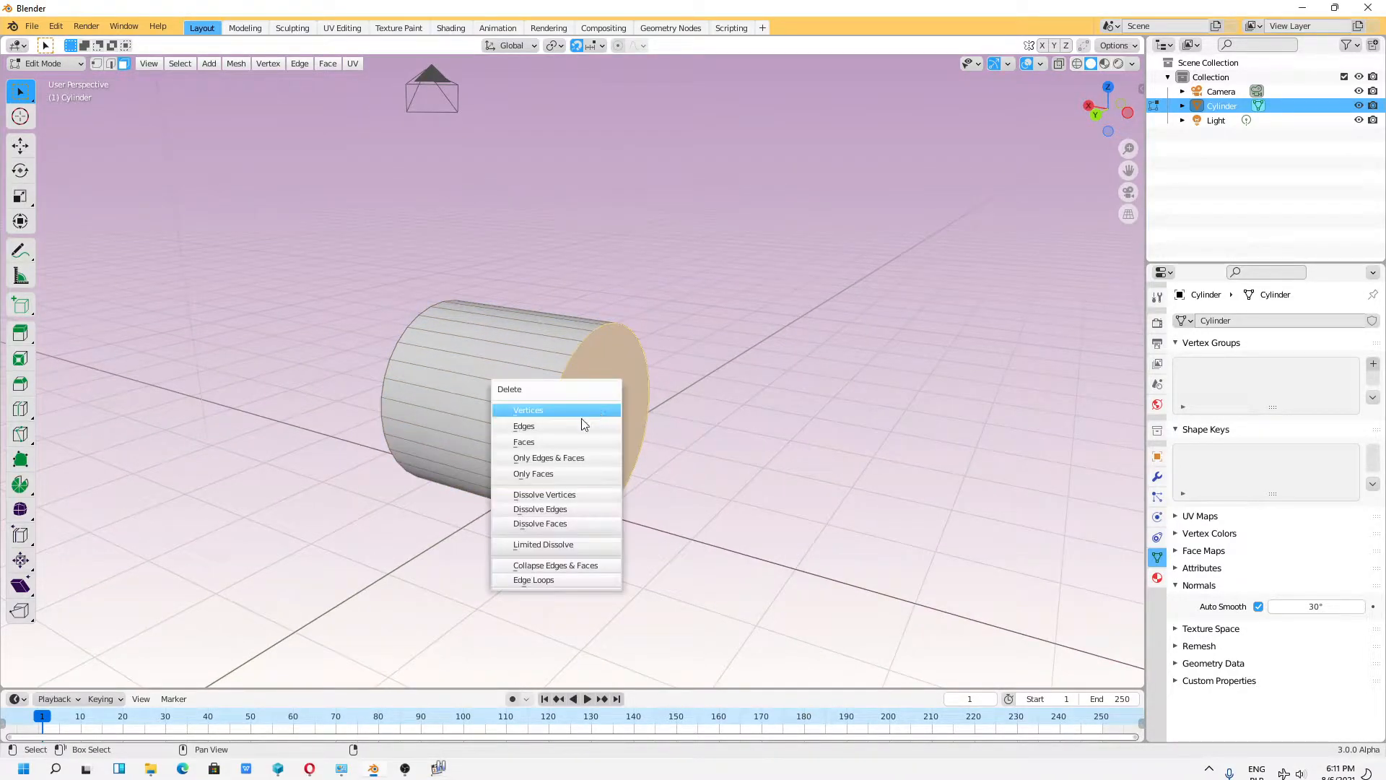
pyautogui.click(549, 442)
pyautogui.moveTo(549, 442); pyautogui.dragTo(581, 428, button='middle')
pyautogui.click(468, 412)
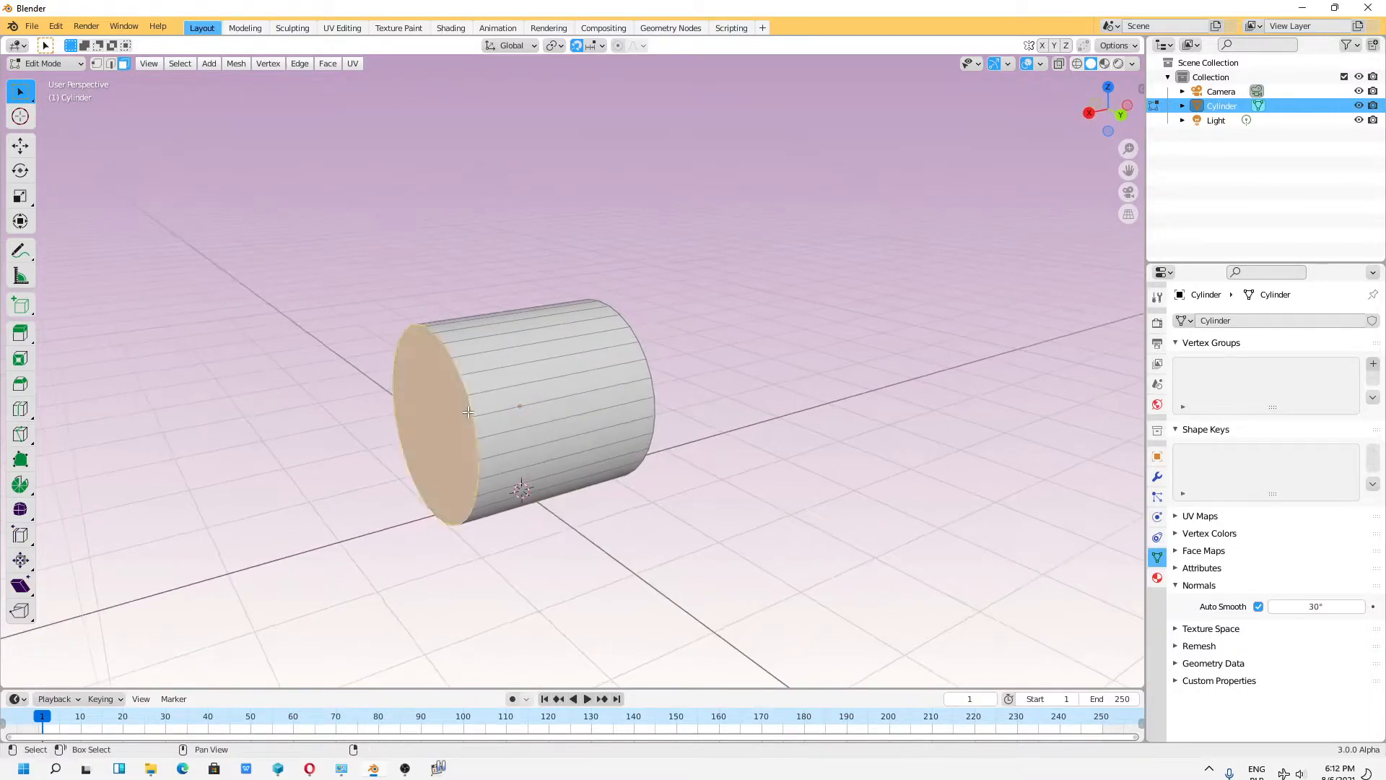
pyautogui.press('x')
pyautogui.click(467, 411)
pyautogui.moveTo(468, 411); pyautogui.dragTo(532, 418, button='middle')
# Step: Select the entire tube mesh and activate the Move tool
pyautogui.click(532, 418)
pyautogui.click(462, 379)
pyautogui.press('a')
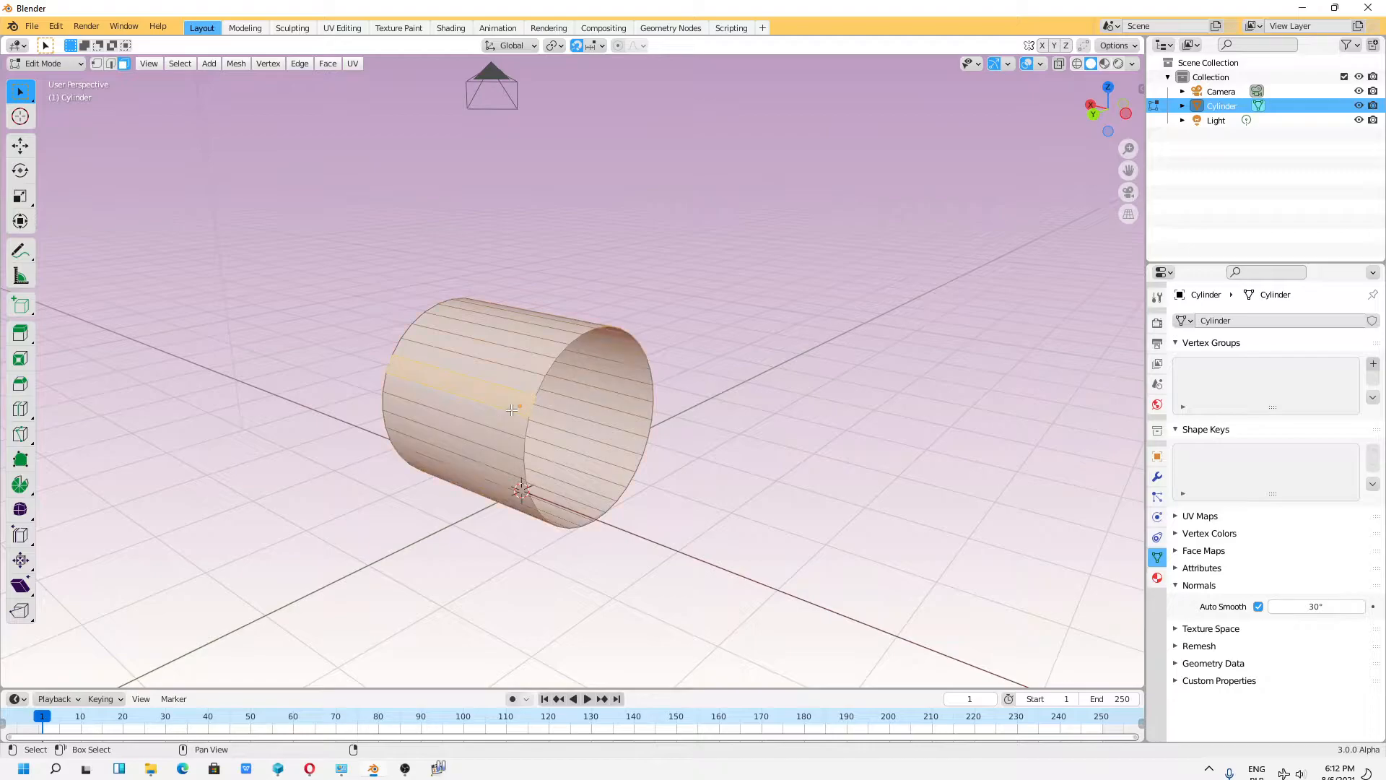
pyautogui.scroll(-3, 532, 389)
pyautogui.hotkey('shift', 'space')
pyautogui.press('g')
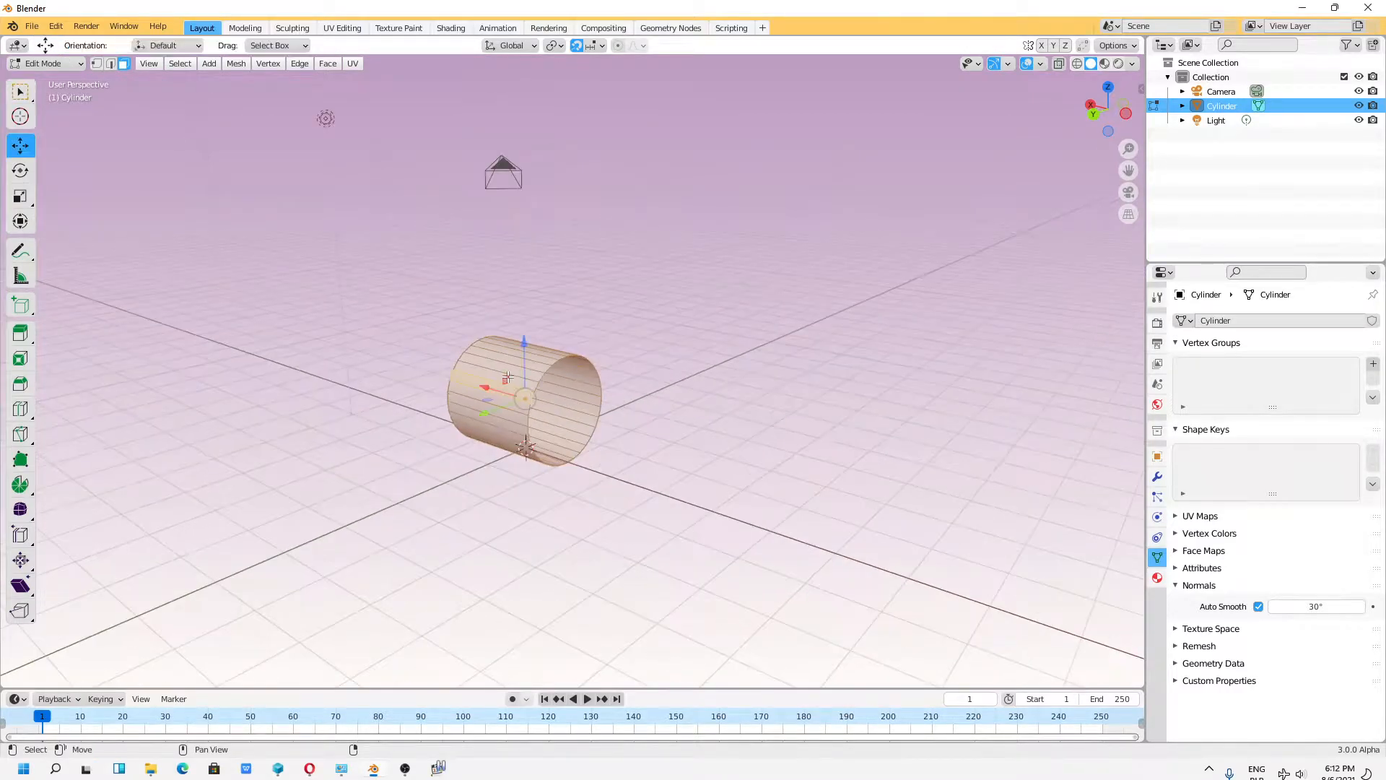
pyautogui.click(44, 63)
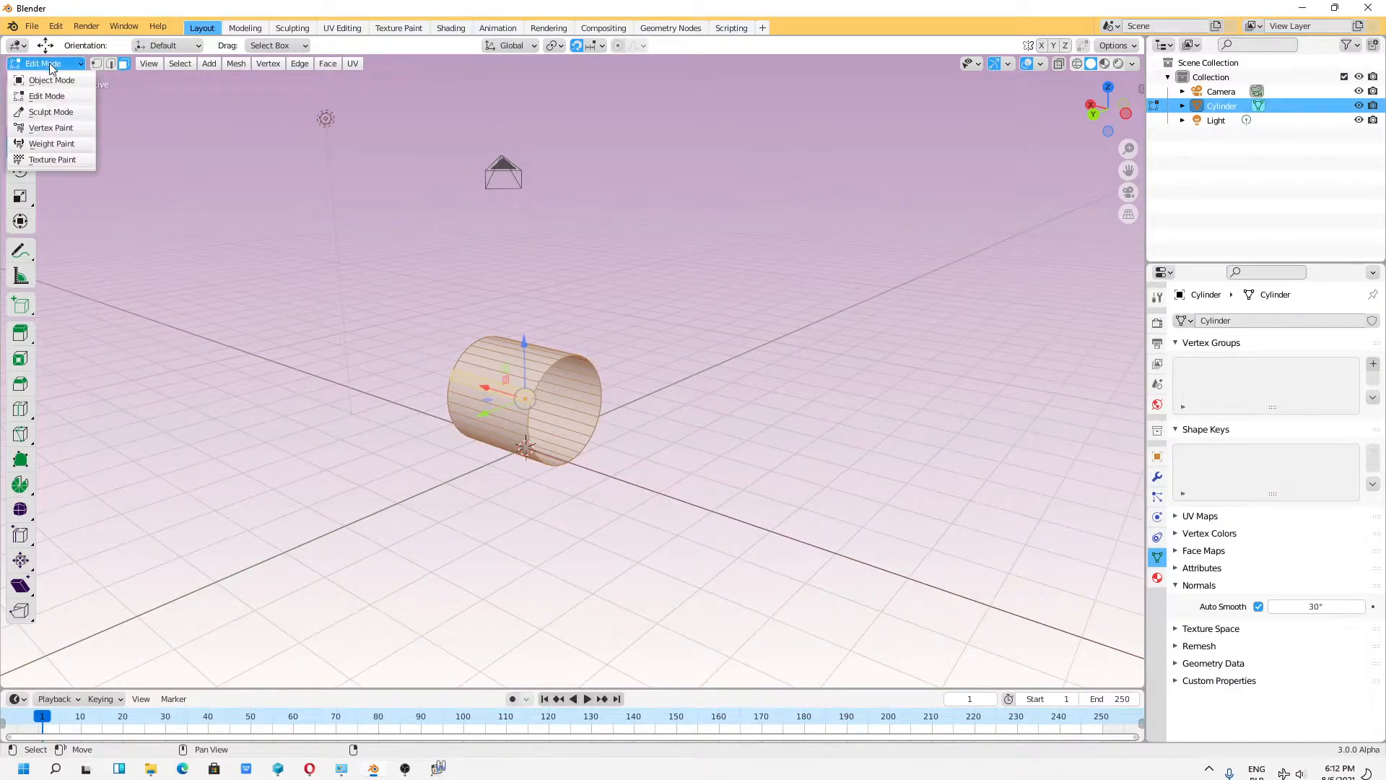
pyautogui.click(43, 77)
pyautogui.hotkey('shift', 'space')
pyautogui.press('g')
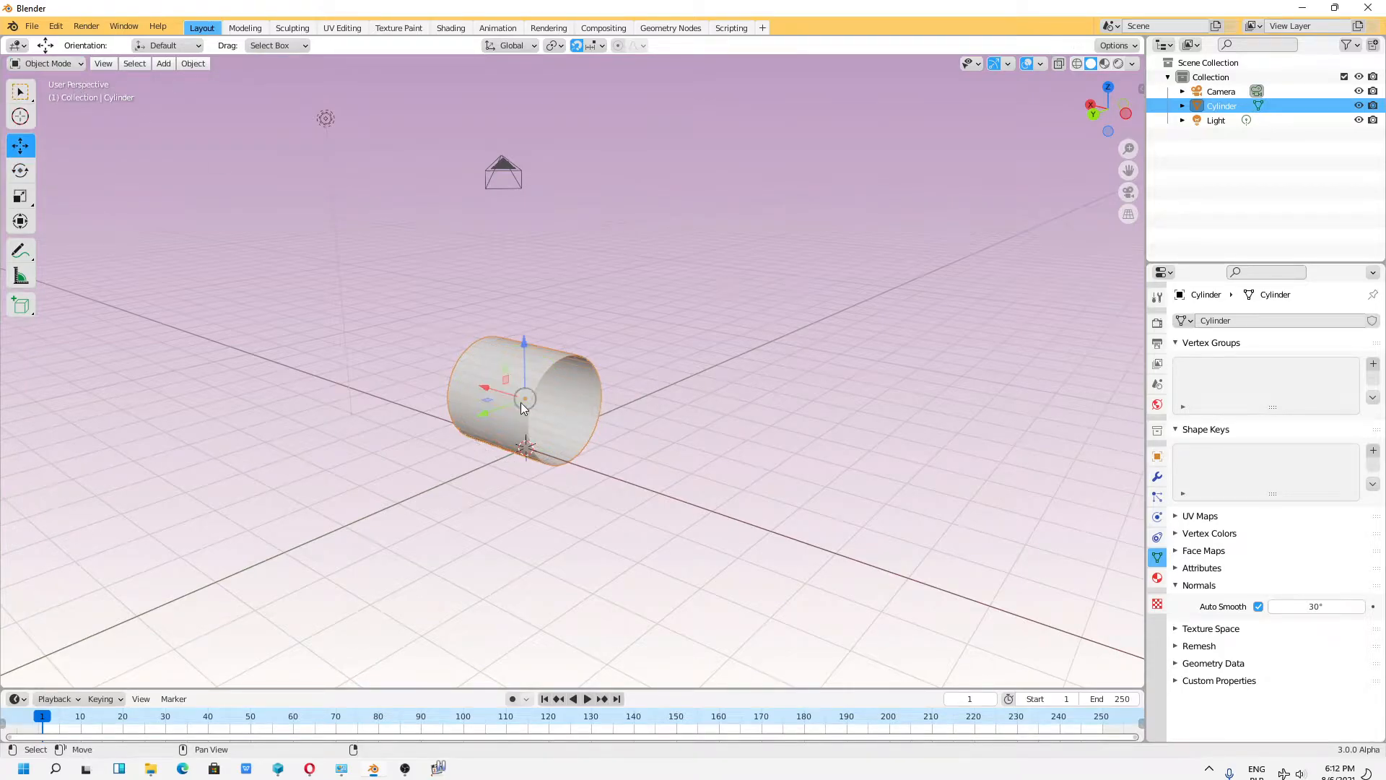
pyautogui.click(45, 63)
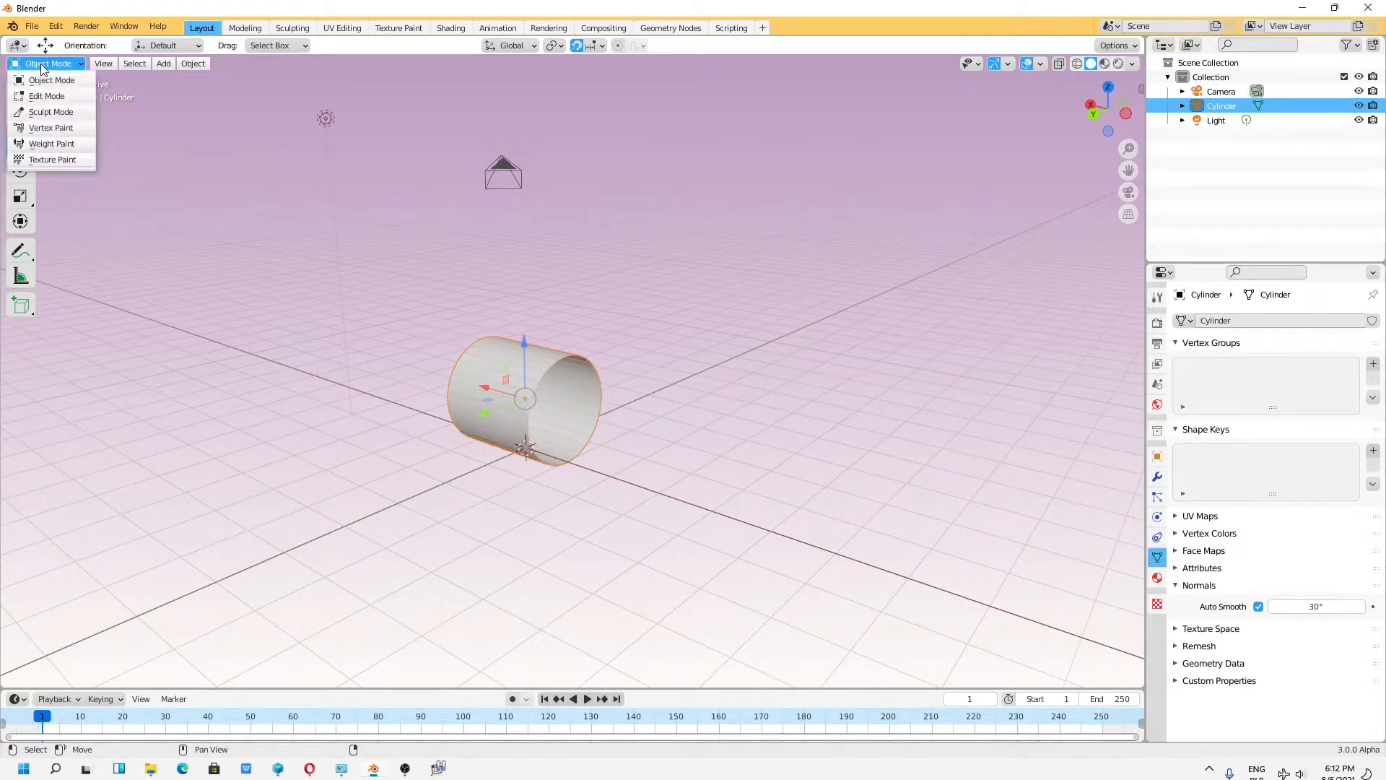
pyautogui.click(46, 92)
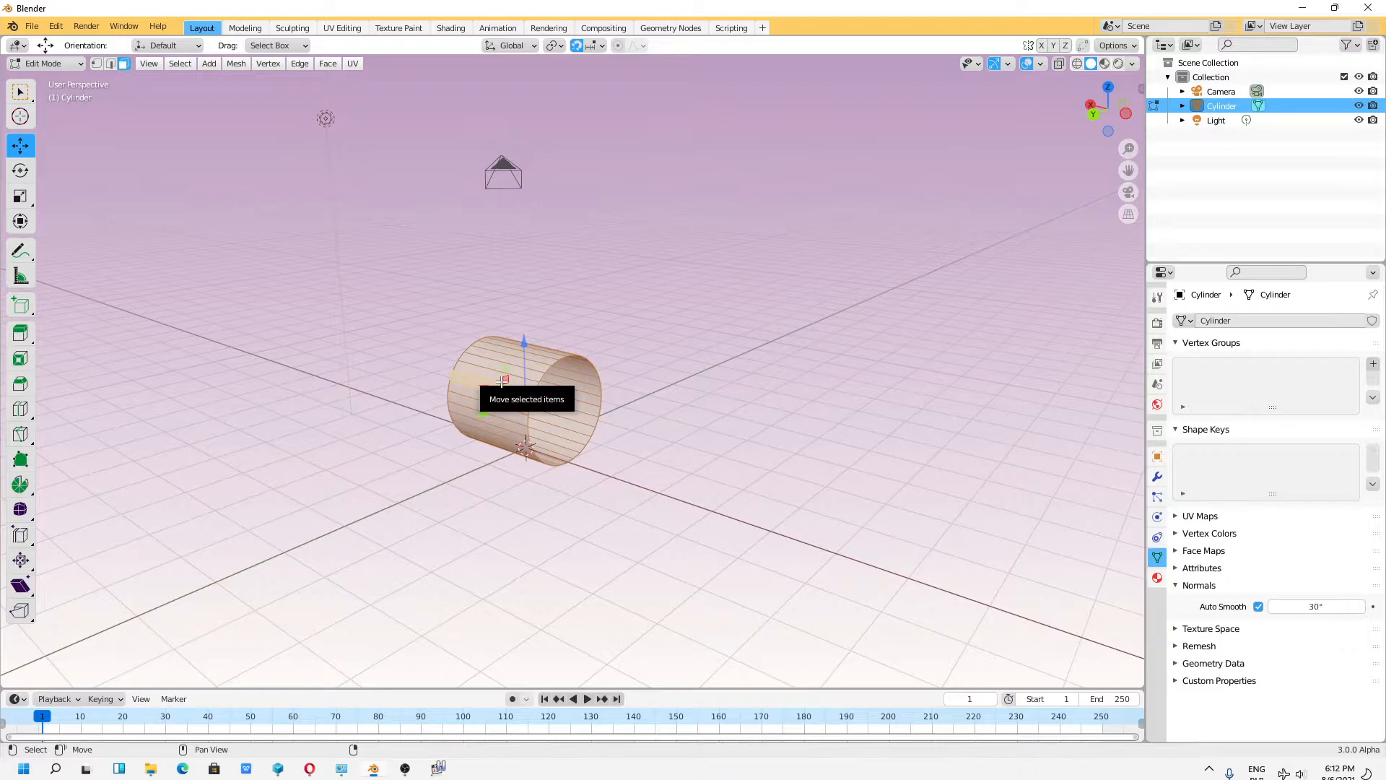
# Step: Turn snapping off and move the whole tube along X until its open end sits above the world origin
pyautogui.hotkey('shift', 'd')
pyautogui.rightClick(495, 397)
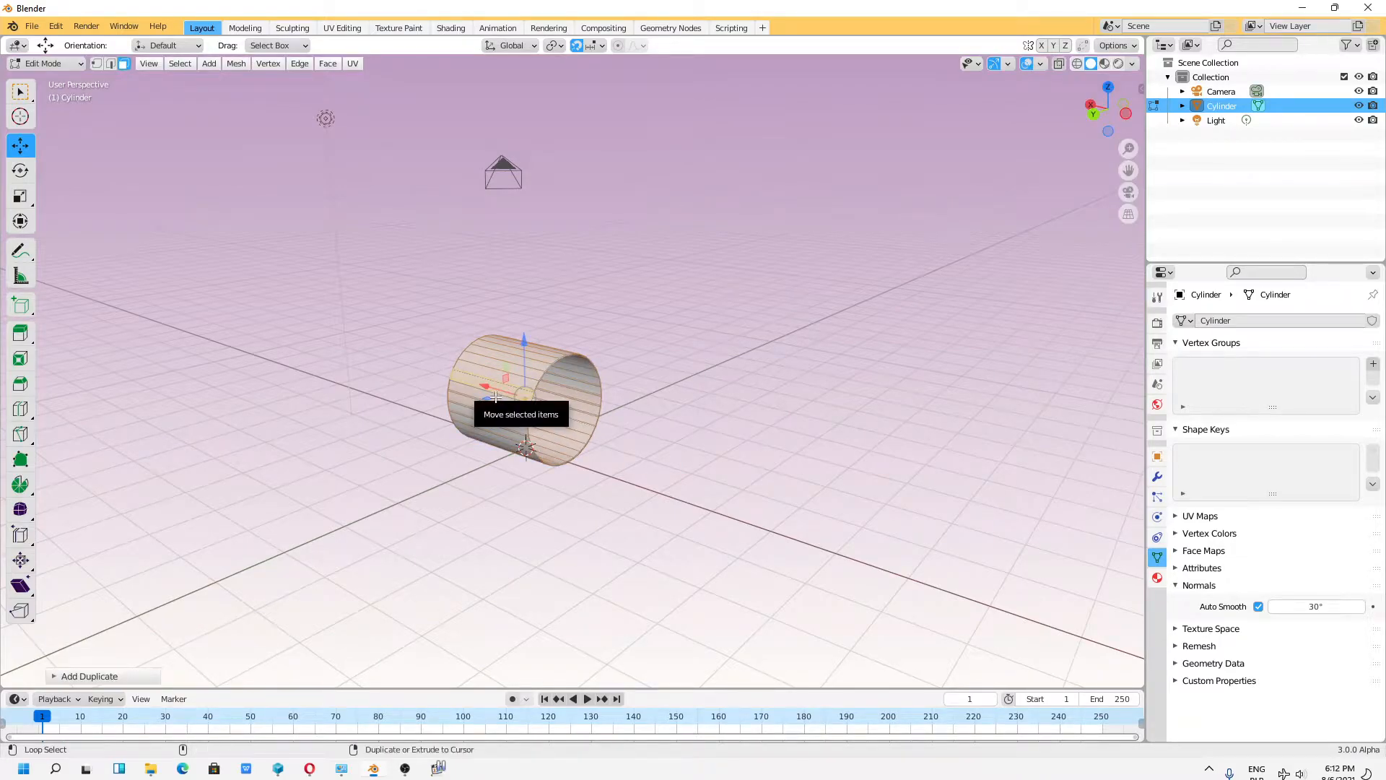
pyautogui.moveTo(496, 397); pyautogui.dragTo(457, 370)
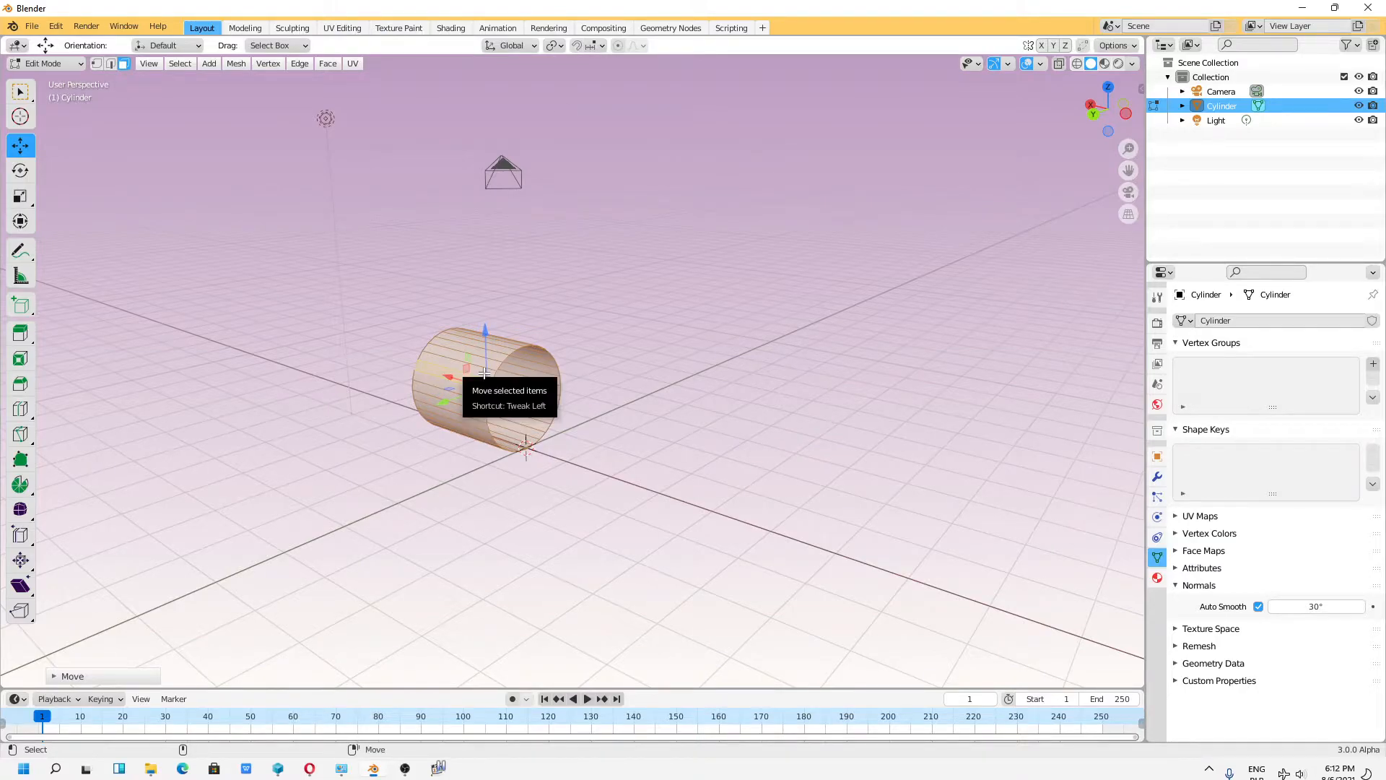
# Step: Duplicate the tube along negative X and pull the copy away until the pair spans about 16.8 m
pyautogui.hotkey('shift', 'd')
pyautogui.press('x')
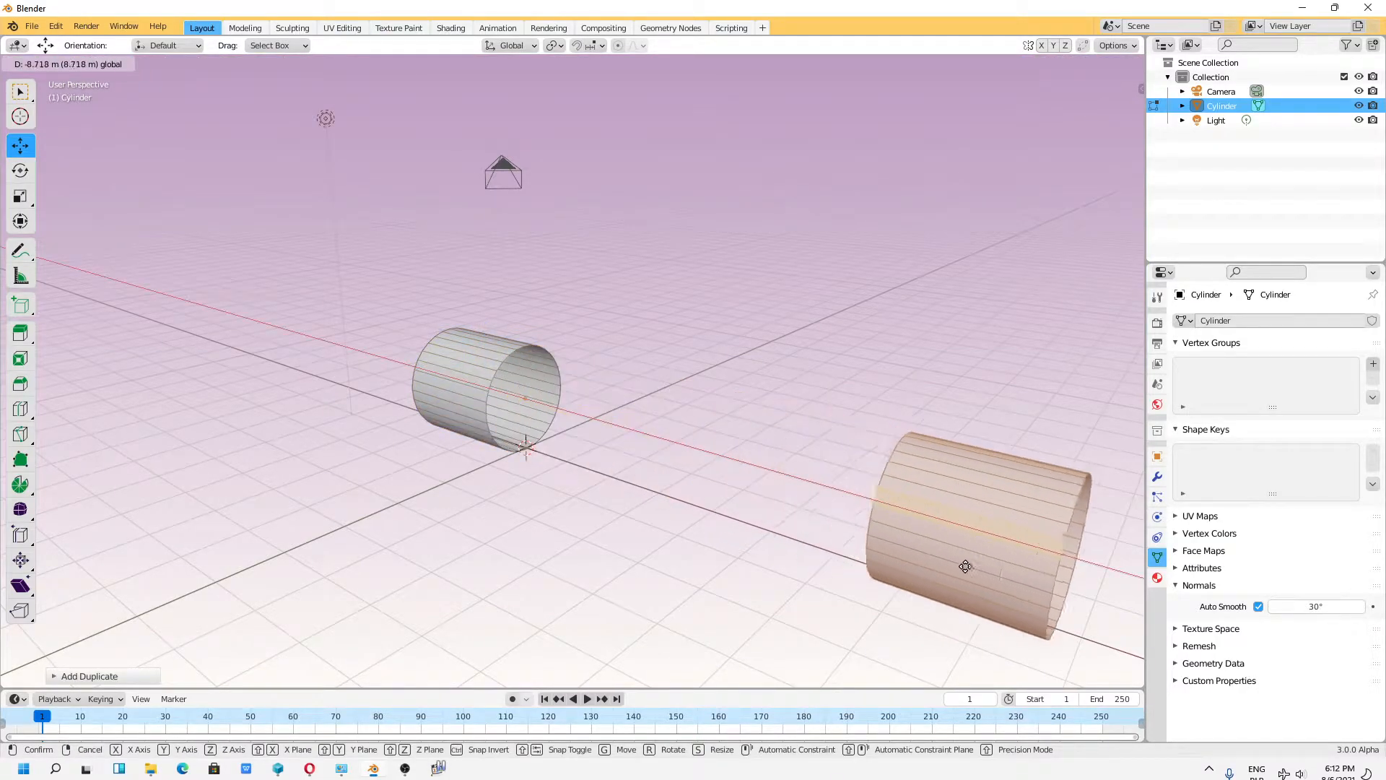
pyautogui.click(998, 565)
pyautogui.scroll(-3, 710, 419)
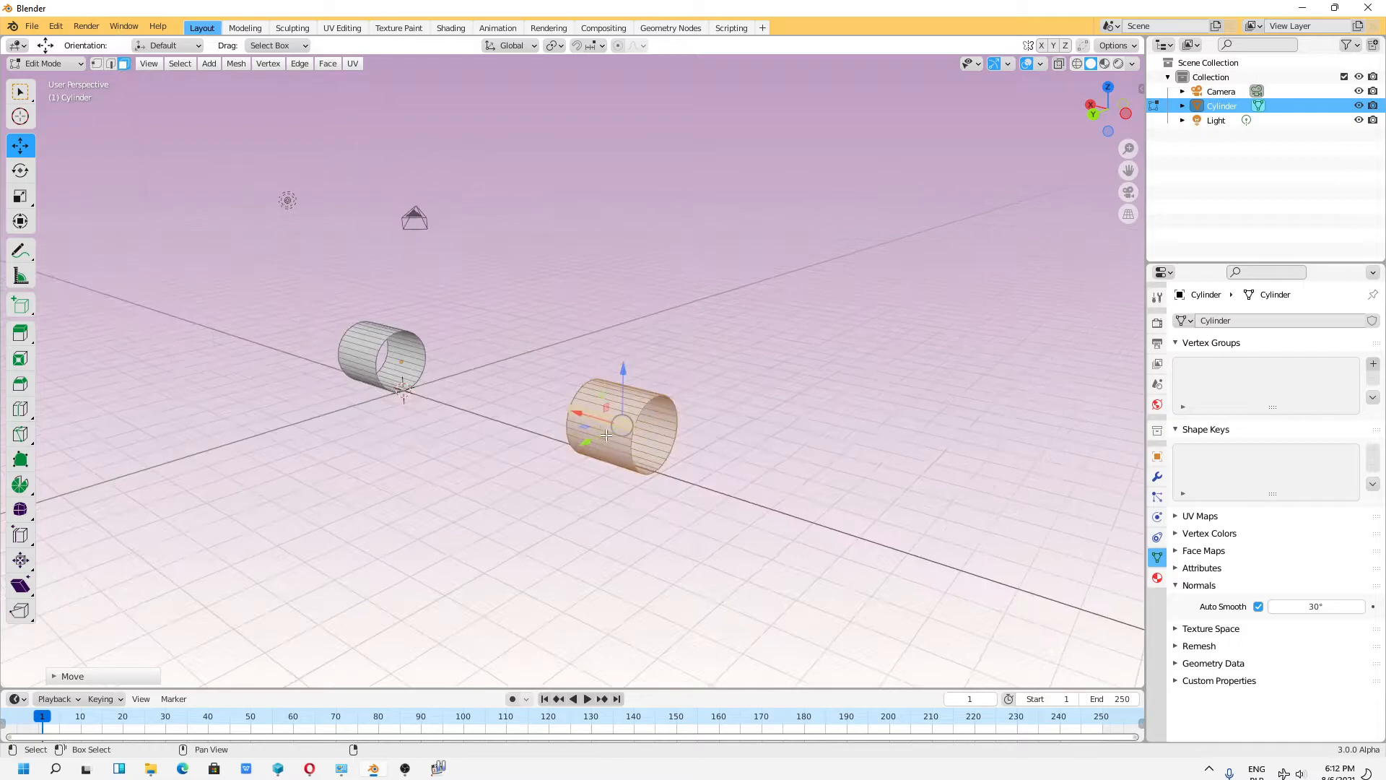
pyautogui.moveTo(586, 415); pyautogui.dragTo(619, 424)
pyautogui.moveTo(425, 400); pyautogui.dragTo(509, 374, button='middle')
pyautogui.moveTo(610, 436); pyautogui.dragTo(766, 433)
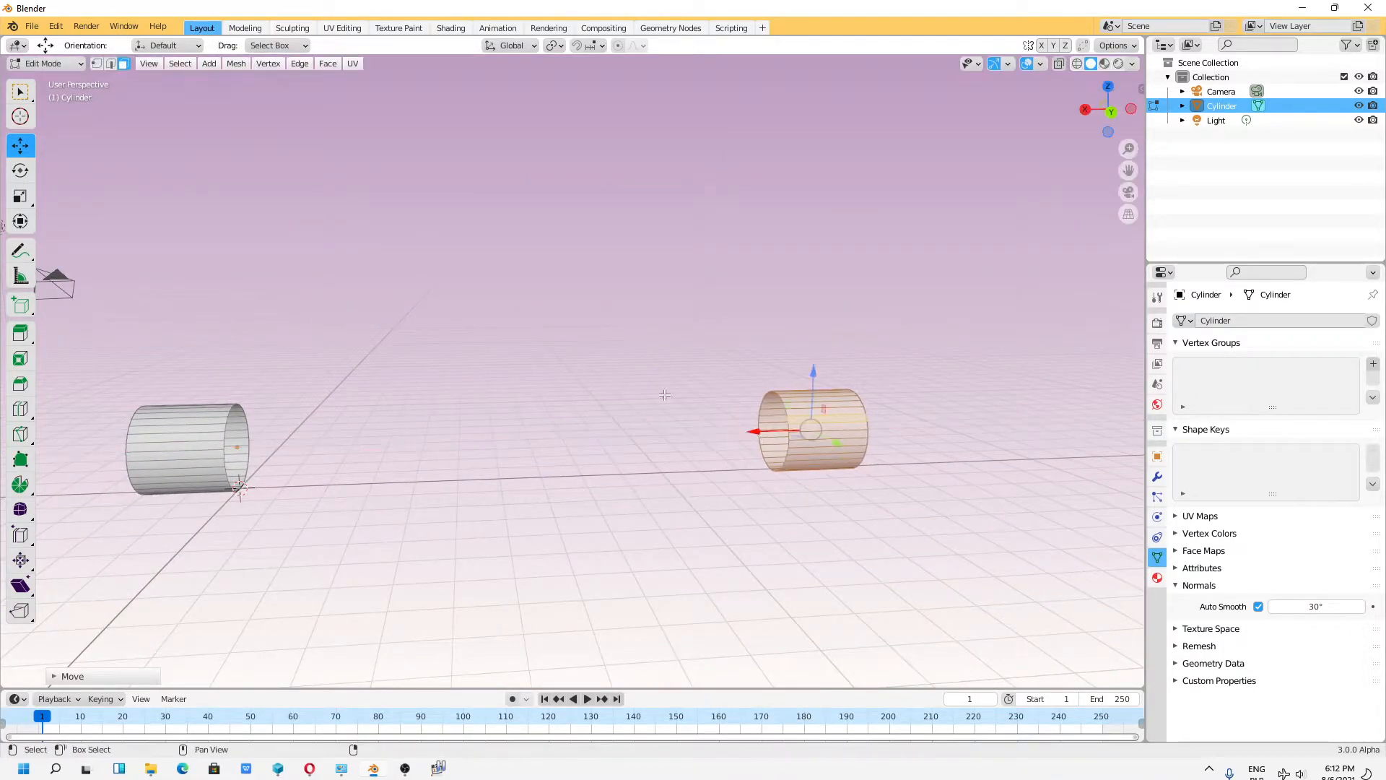
# Step: In Object Mode, snap the 3D cursor to the selected object, then set the object's origin to its geometry, midway between the tubes
pyautogui.press('Tab')
pyautogui.scroll(-2, 507, 303)
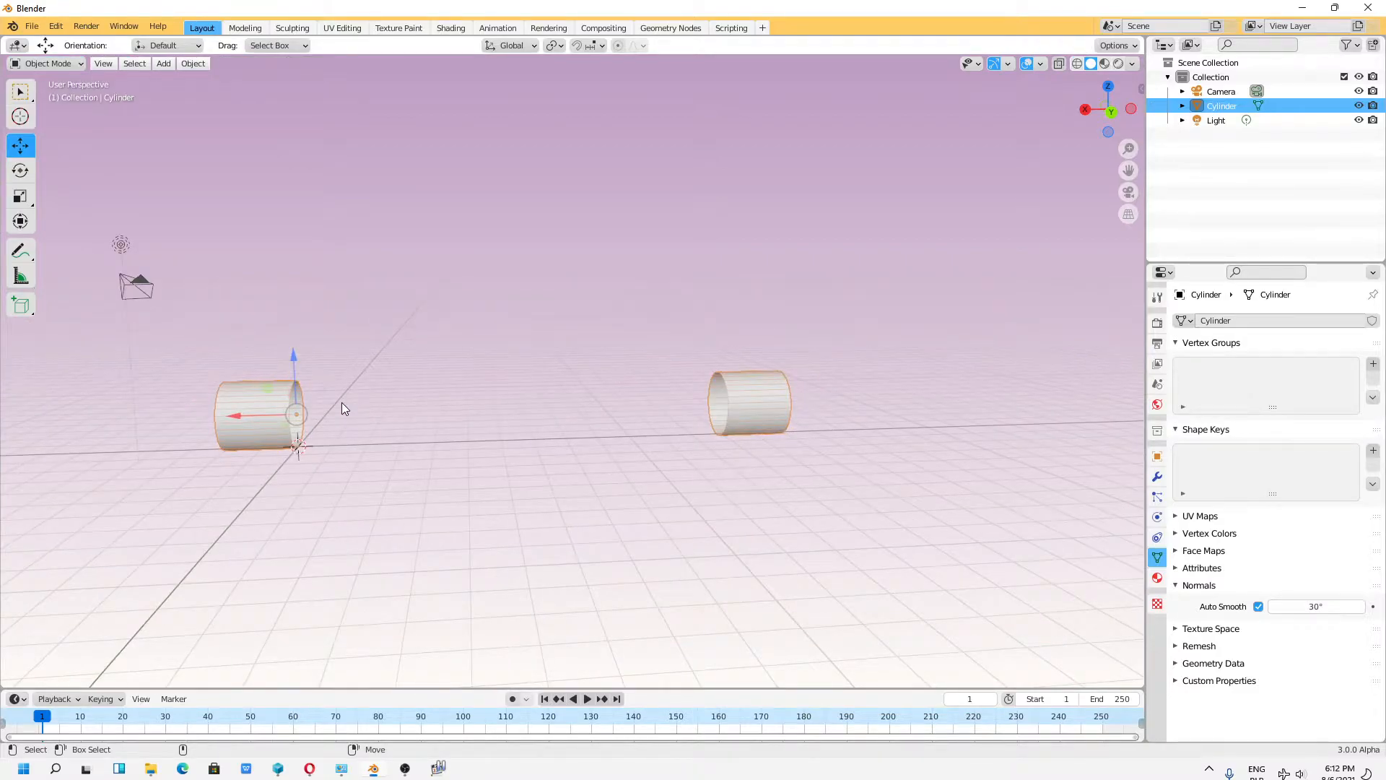
pyautogui.hotkey('shift', 's')
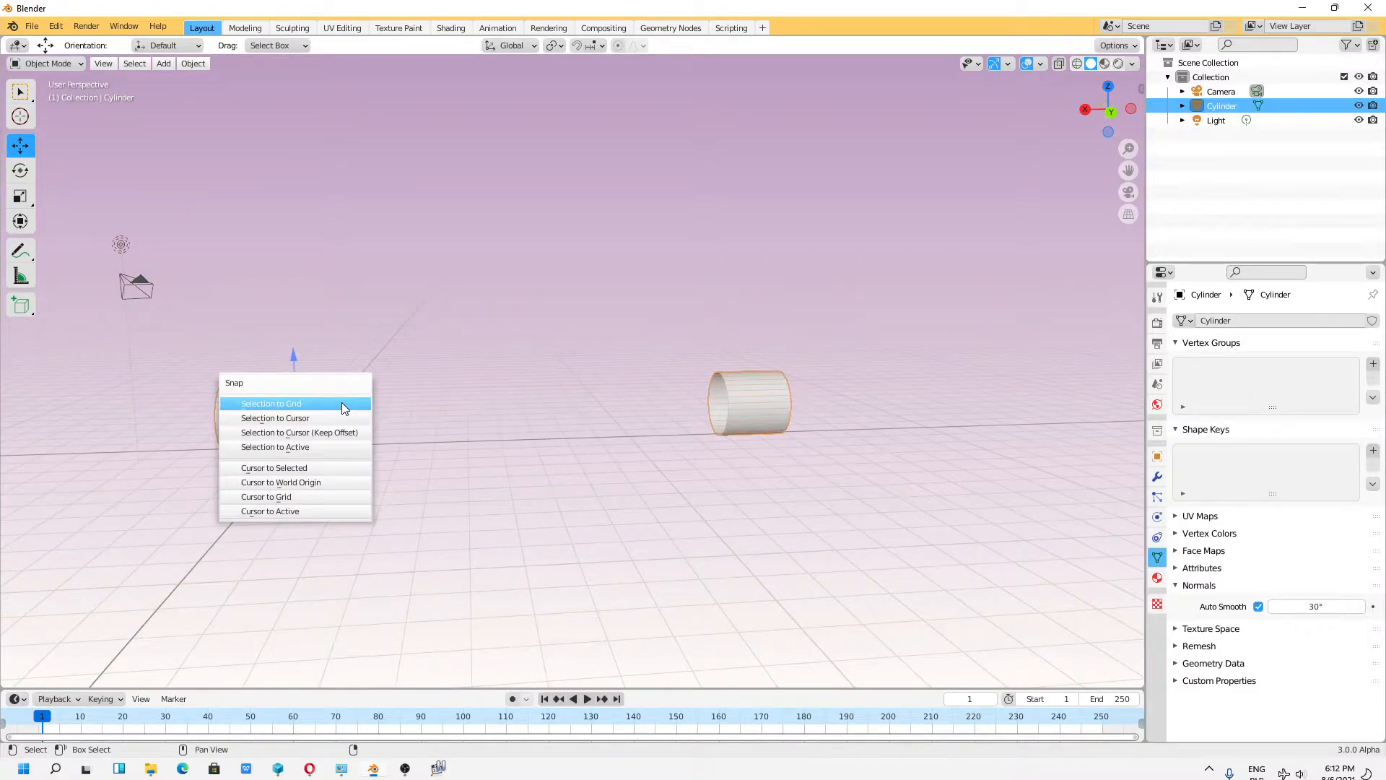
pyautogui.click(313, 467)
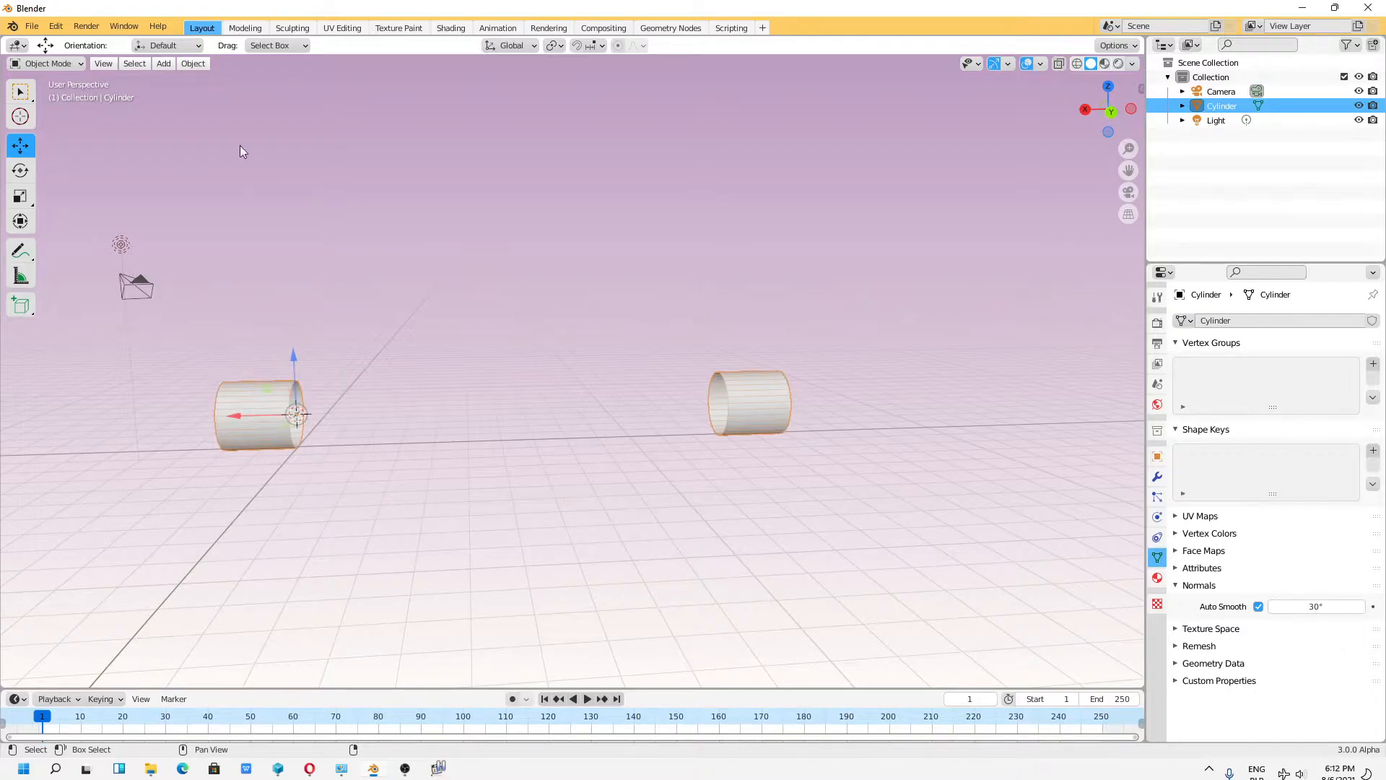
pyautogui.click(194, 63)
pyautogui.moveTo(228, 93)
pyautogui.click(397, 111)
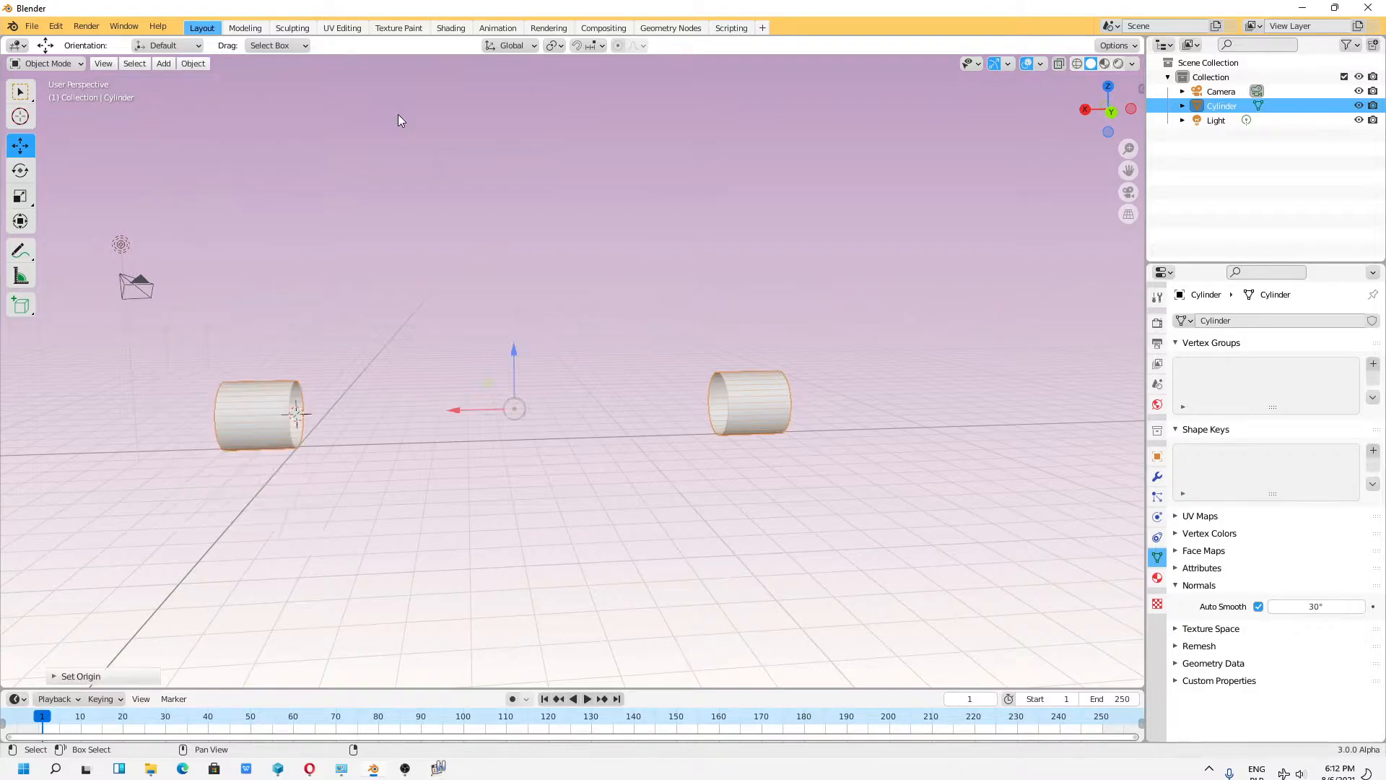
# Step: Save the project as "bsurfaces 1.8.0 bridge polygons part 3.blend" in the Blender 3.0 alpha projects folder
pyautogui.moveTo(625, 456); pyautogui.dragTo(581, 451, button='middle')
pyautogui.click(32, 26)
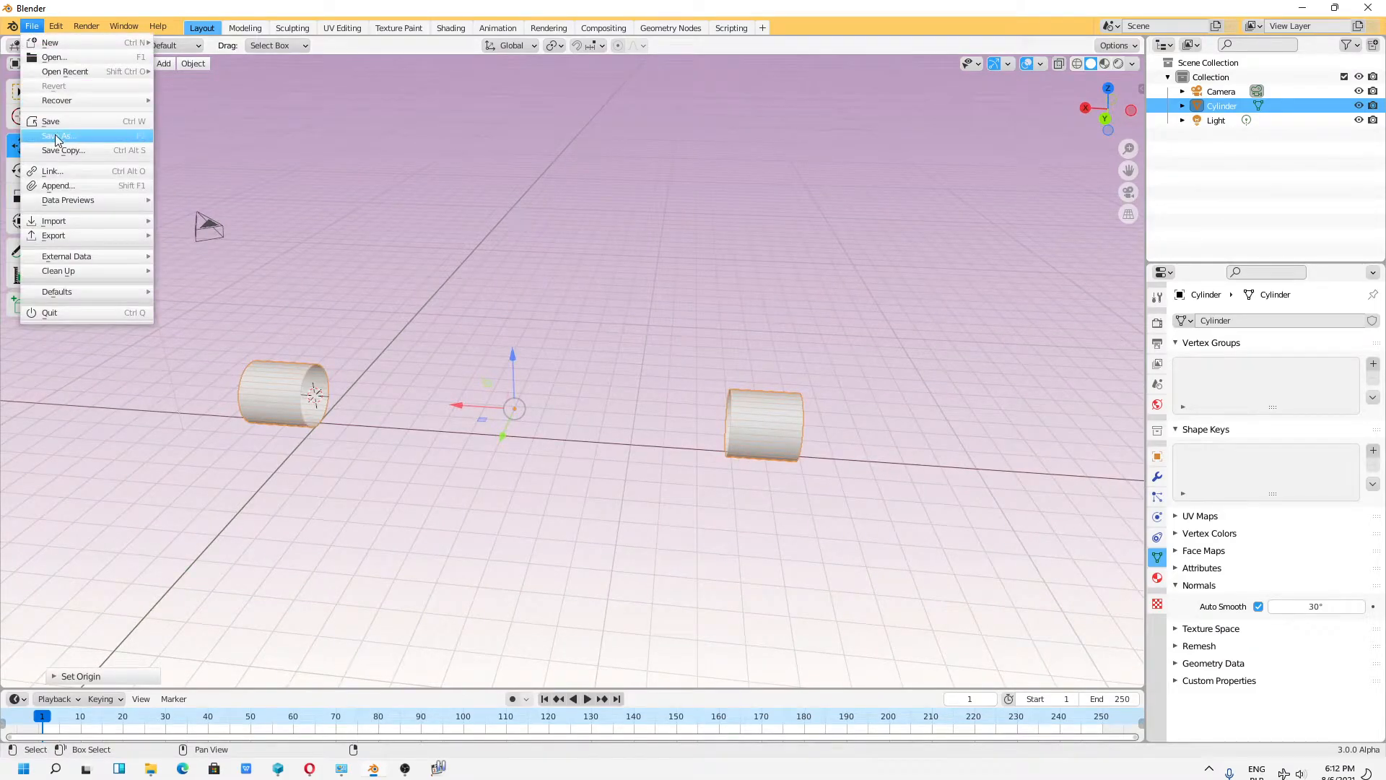
pyautogui.click(52, 137)
pyautogui.click(535, 584)
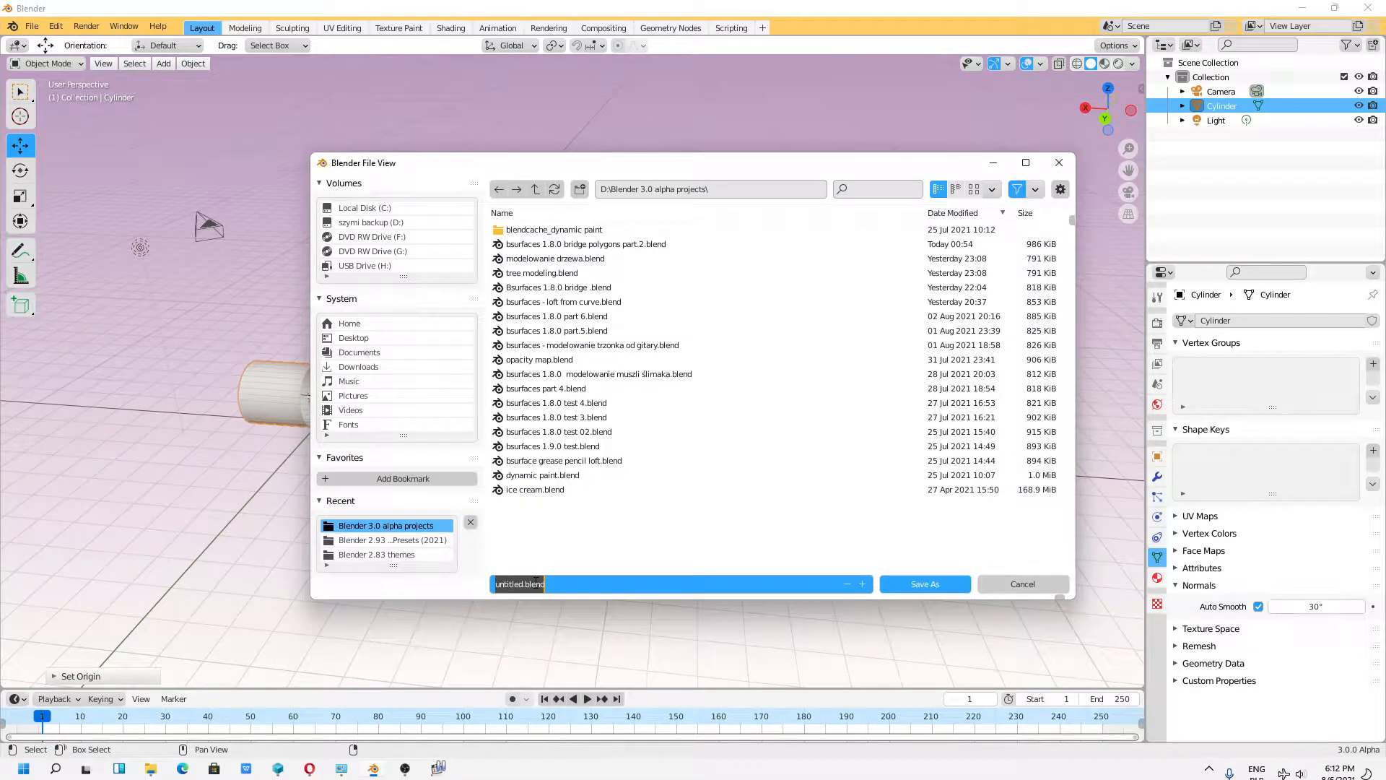
pyautogui.write('bsurfaces 1.8.0')
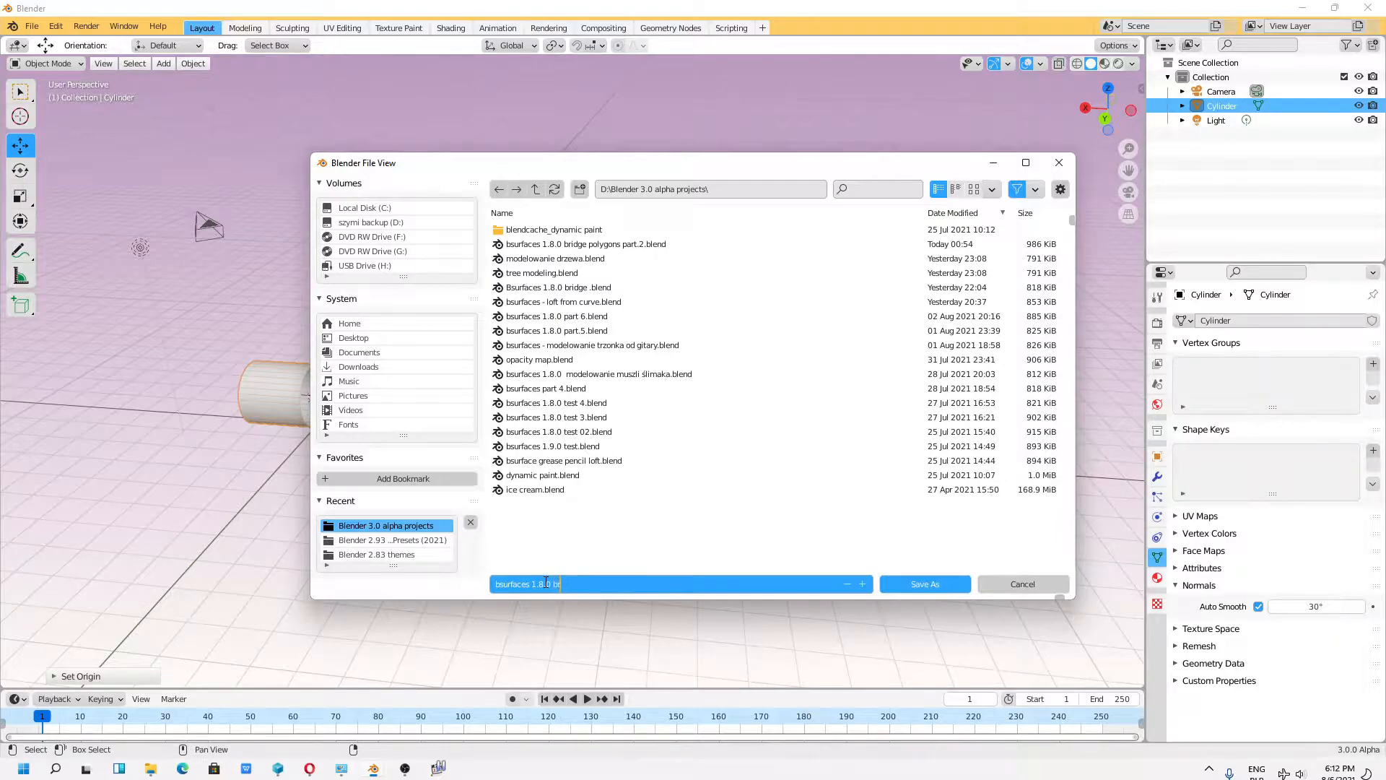
pyautogui.write('bridge polygons part 3.blend')
pyautogui.click(925, 583)
# Step: Enable Automatically Pack Resources for the project and save the file again
pyautogui.click(32, 26)
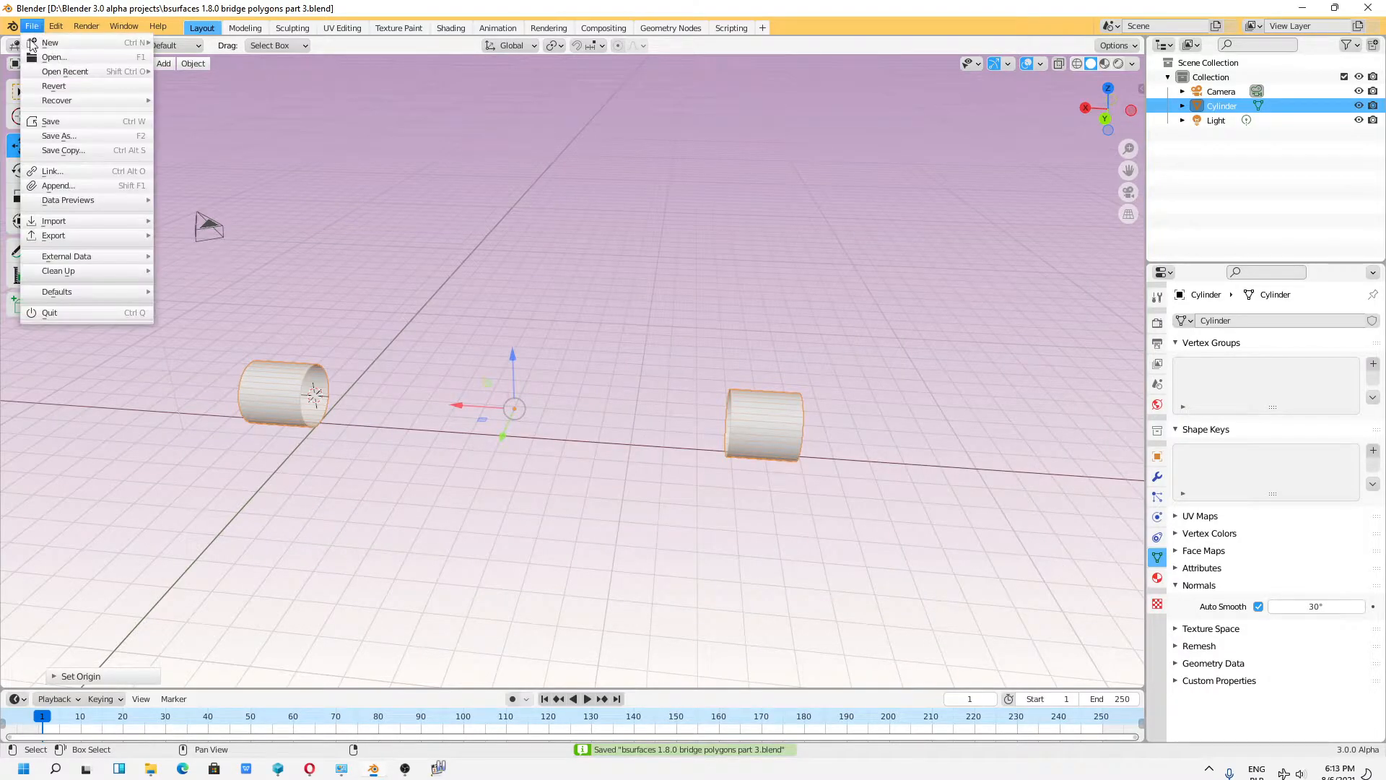
pyautogui.moveTo(97, 279)
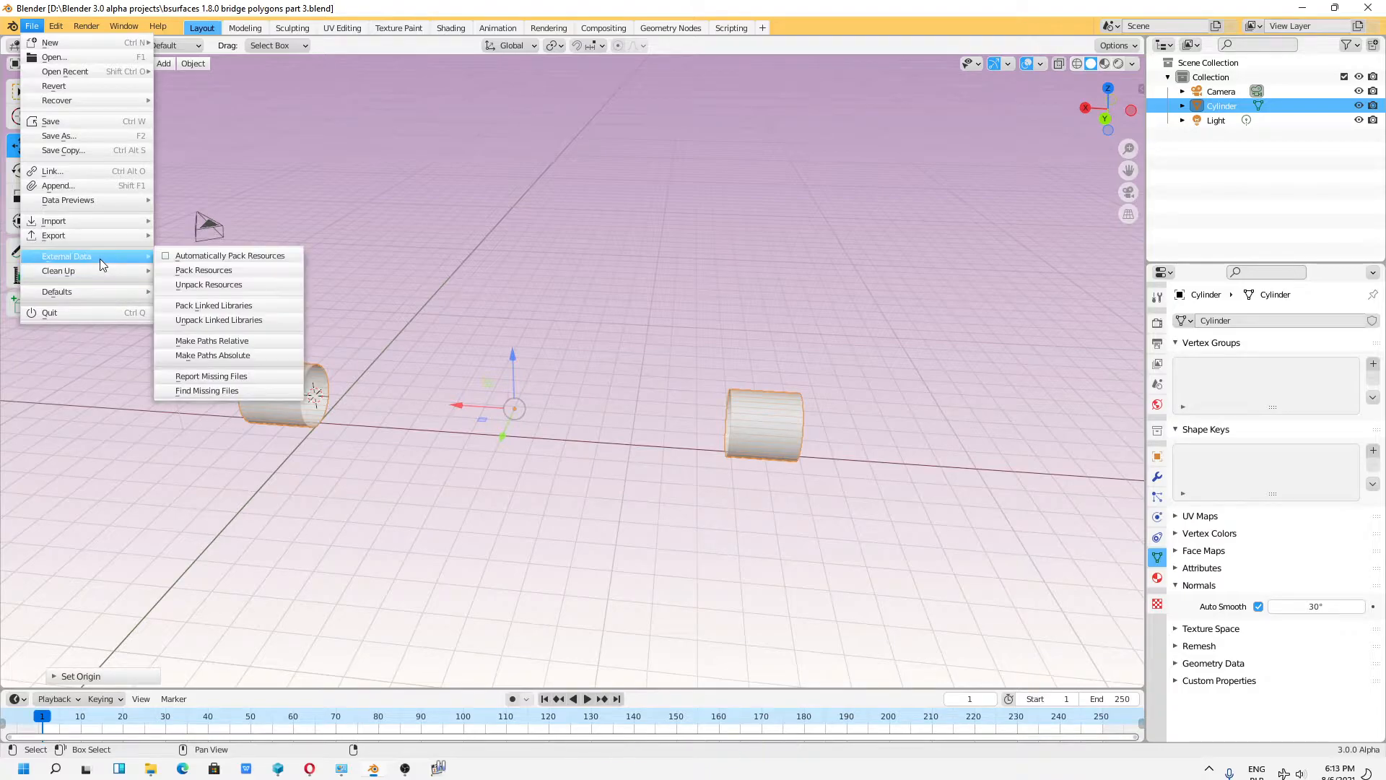
pyautogui.click(165, 257)
pyautogui.click(31, 26)
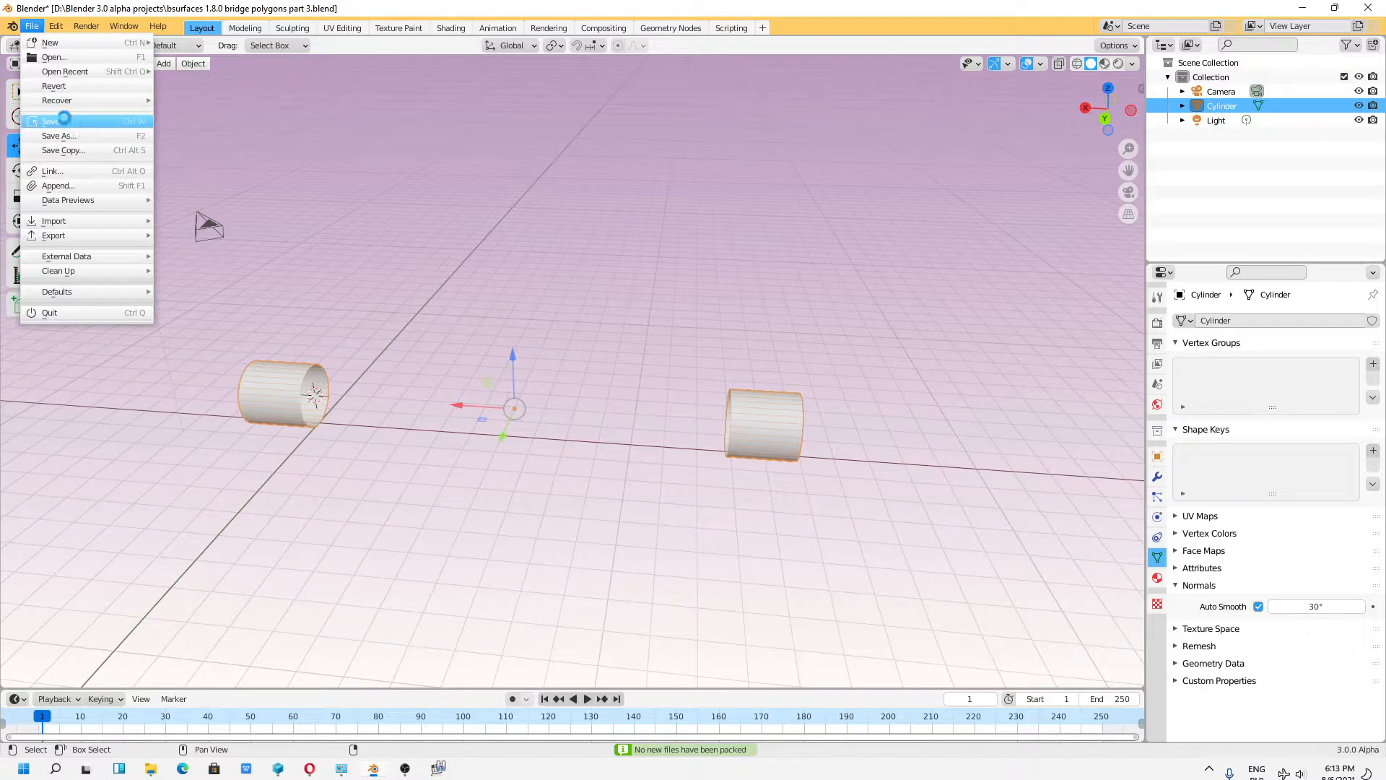
pyautogui.click(65, 123)
# Step: Deselect the tubes and examine how their origin lines up with the 3D cursor from the back, the right and oblique angles
pyautogui.moveTo(226, 208); pyautogui.dragTo(469, 459, button='middle')
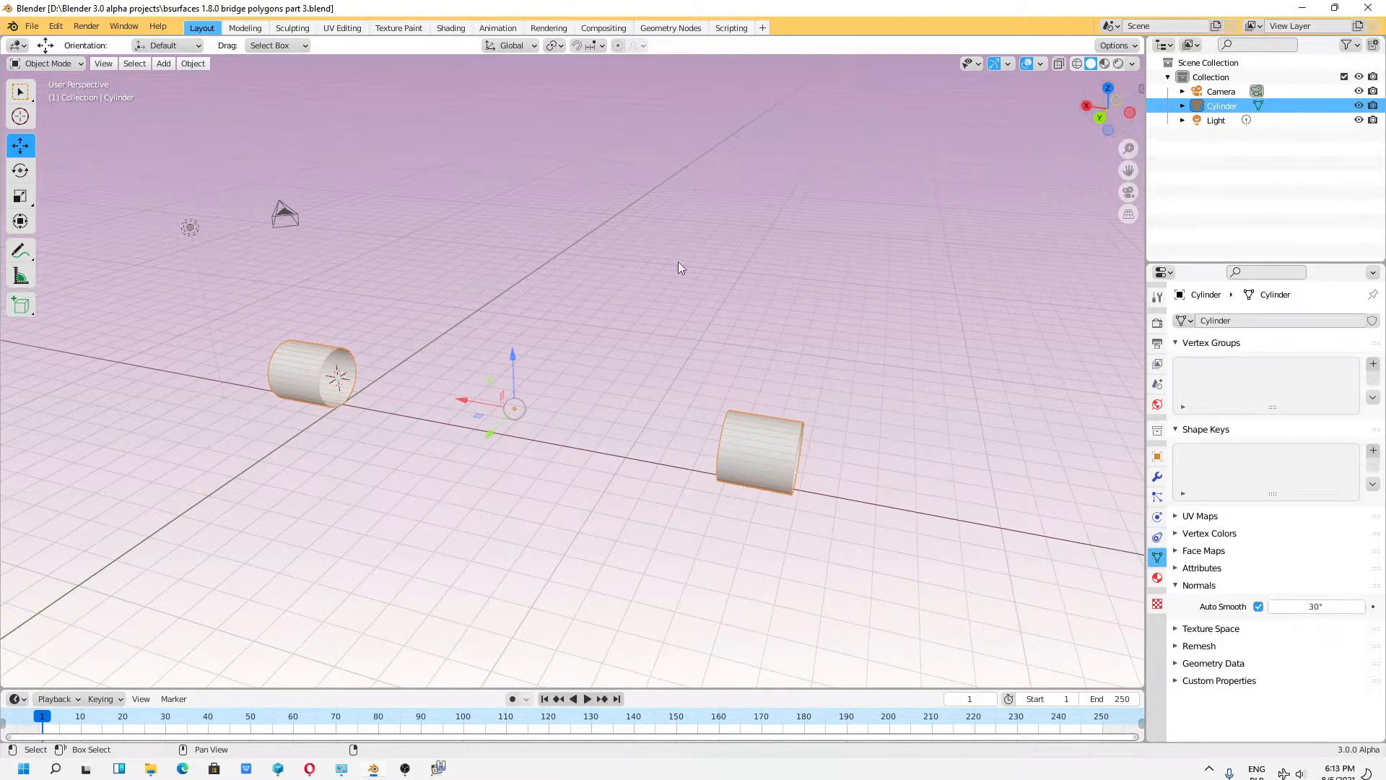
pyautogui.click(1098, 118)
pyautogui.press('KP_5')
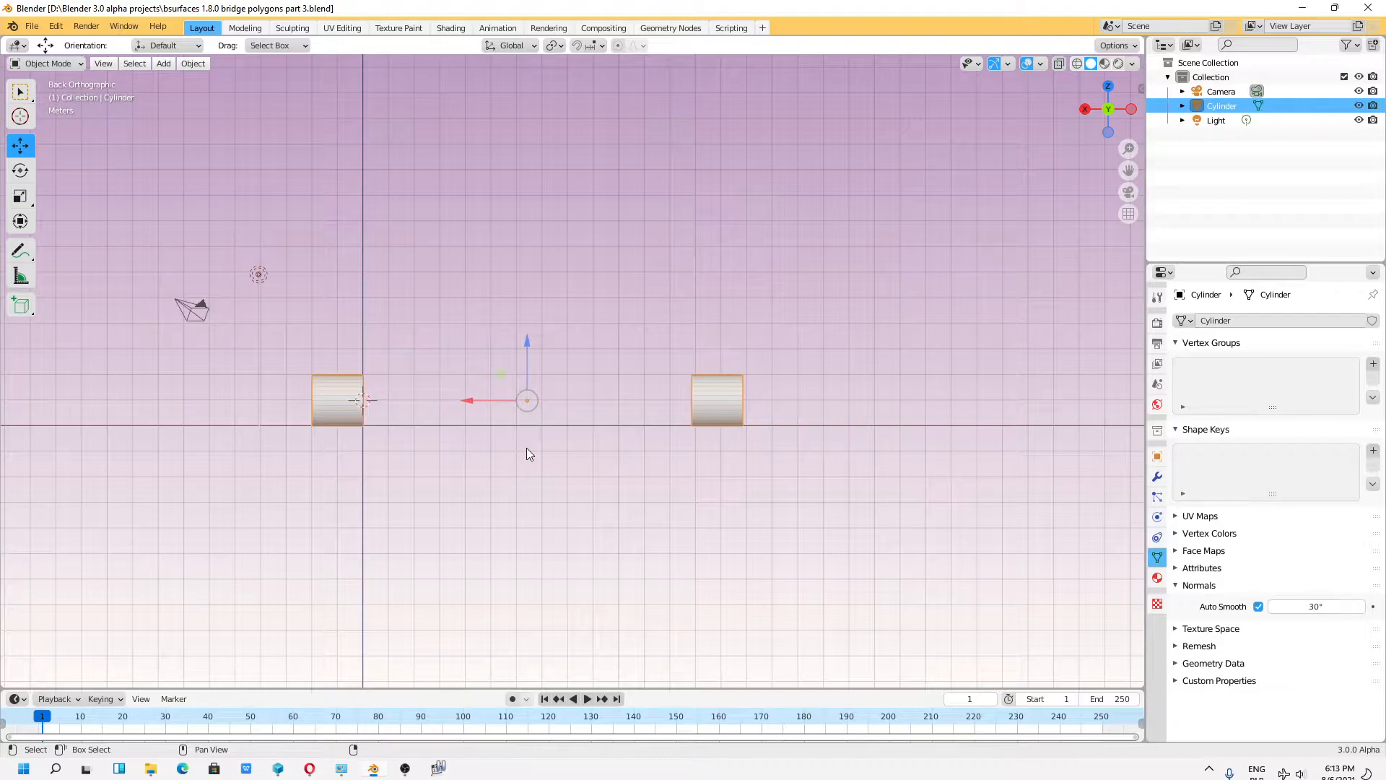
pyautogui.click(413, 399)
pyautogui.moveTo(452, 436); pyautogui.dragTo(553, 453, button='middle')
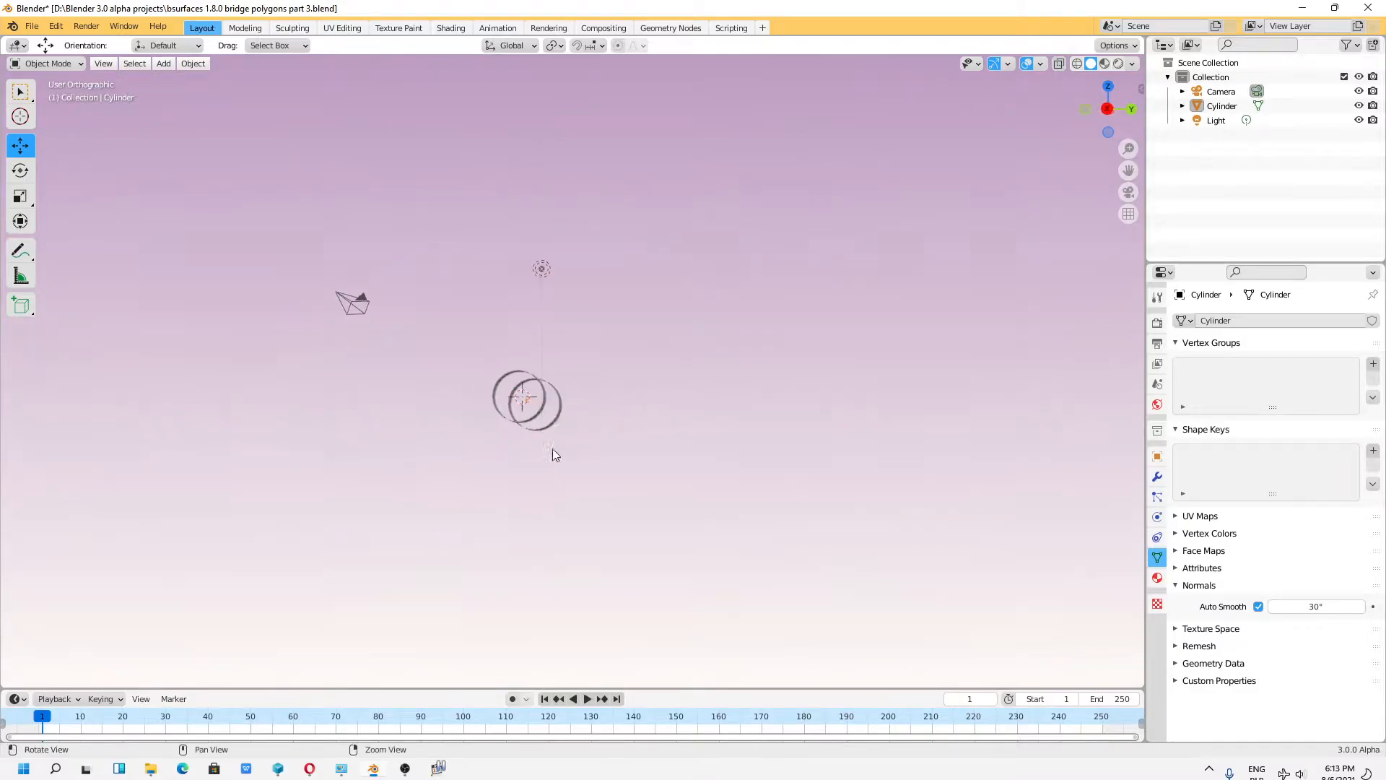
pyautogui.click(1108, 110)
pyautogui.scroll(5, 535, 393)
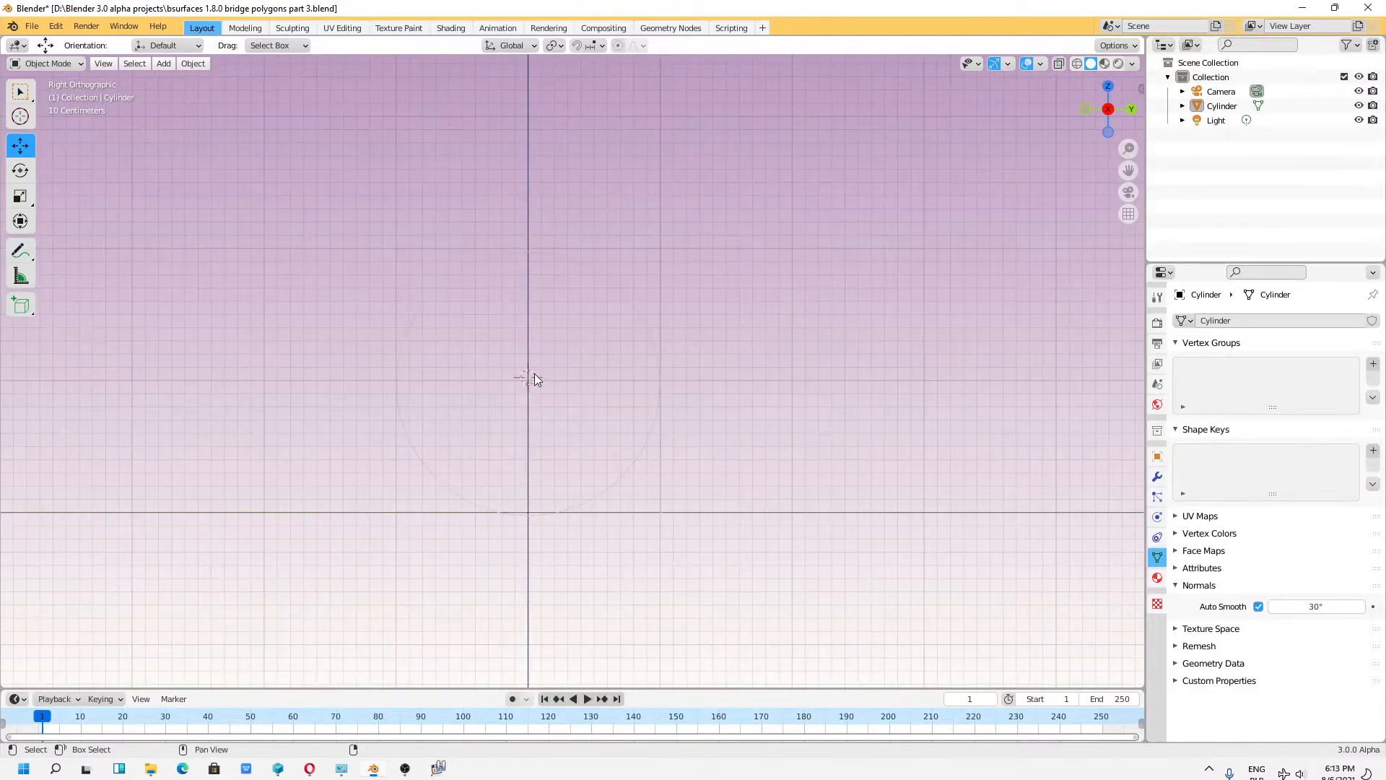
pyautogui.scroll(4, 534, 383)
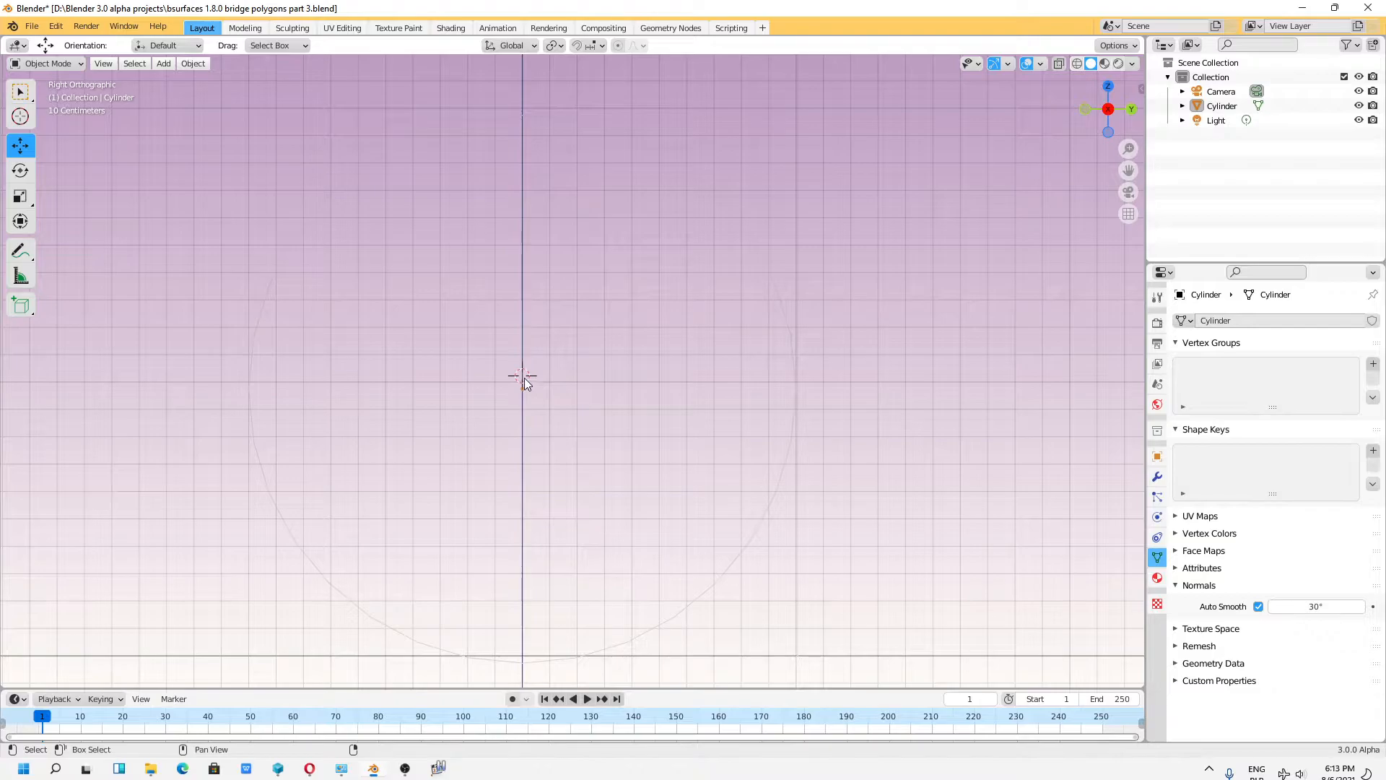
pyautogui.moveTo(681, 426); pyautogui.dragTo(661, 448, button='middle')
pyautogui.scroll(-5, 661, 447)
pyautogui.scroll(6, 270, 471)
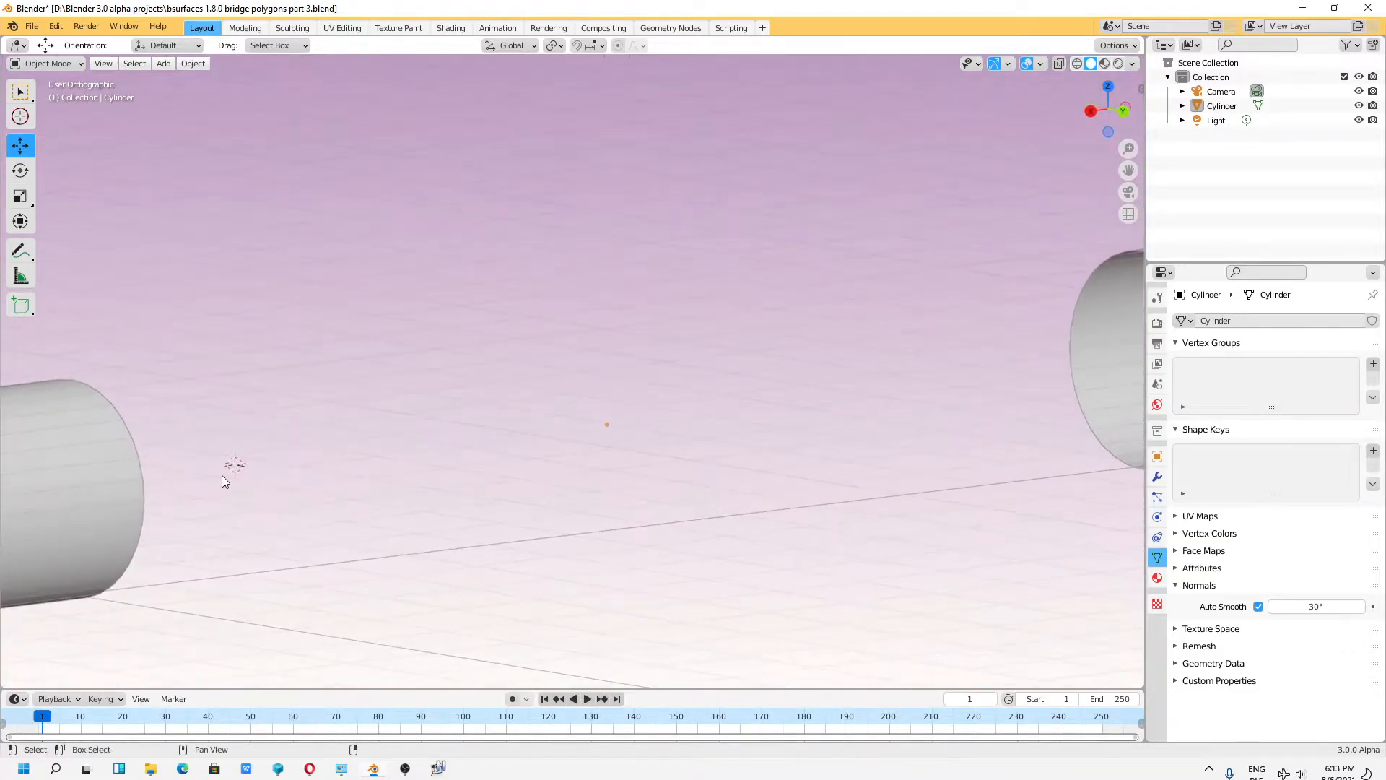
pyautogui.moveTo(220, 473); pyautogui.dragTo(274, 470, button='middle')
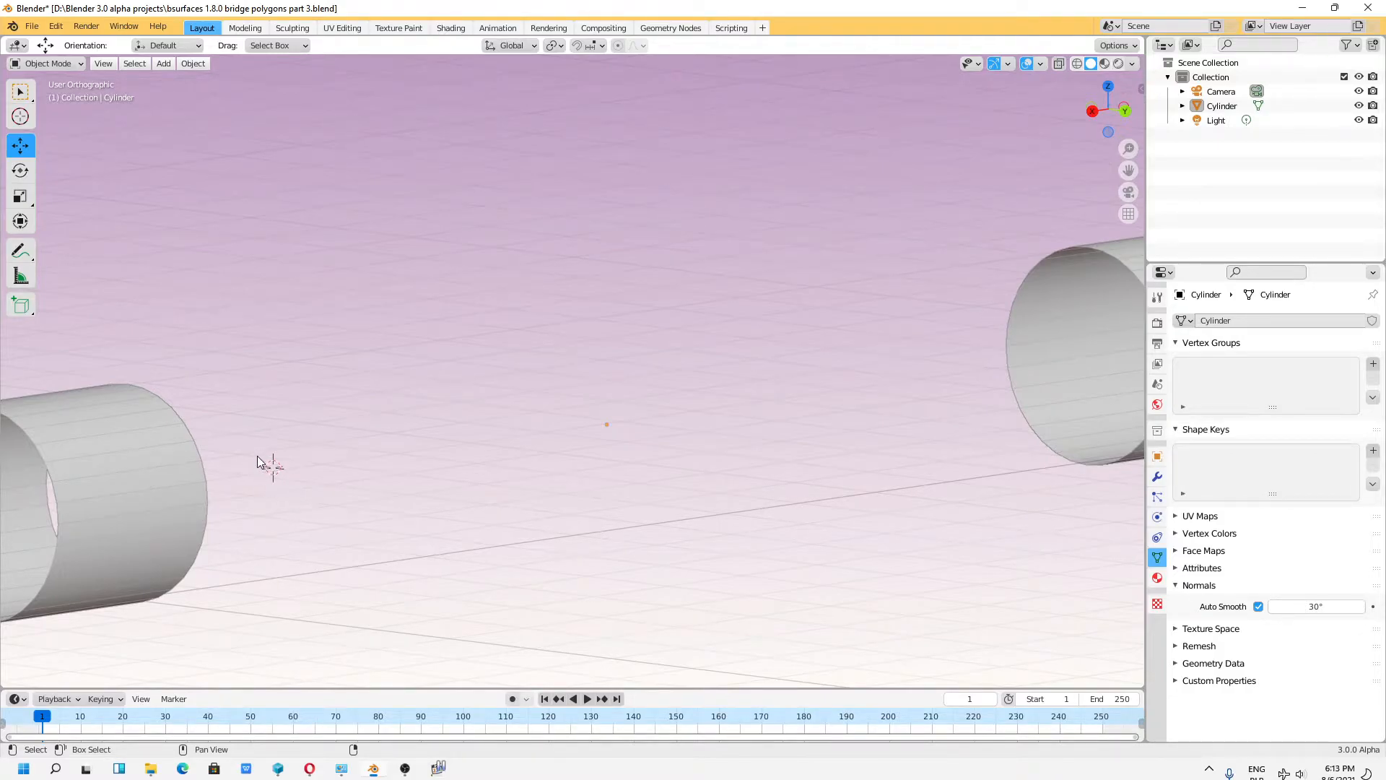
pyautogui.moveTo(271, 476); pyautogui.dragTo(600, 392, button='middle')
# Step: Advance to frame 2 and, in the right orthographic view, start a Bsurfaces annotation with stroke placement set to 3D Cursor
pyautogui.press('Right')
pyautogui.moveTo(1080, 117); pyautogui.dragTo(1101, 134)
pyautogui.click(1100, 116)
pyautogui.keyDown('shift'); pyautogui.moveTo(881, 341); pyautogui.dragTo(268, 438, button='middle'); pyautogui.keyUp('shift')
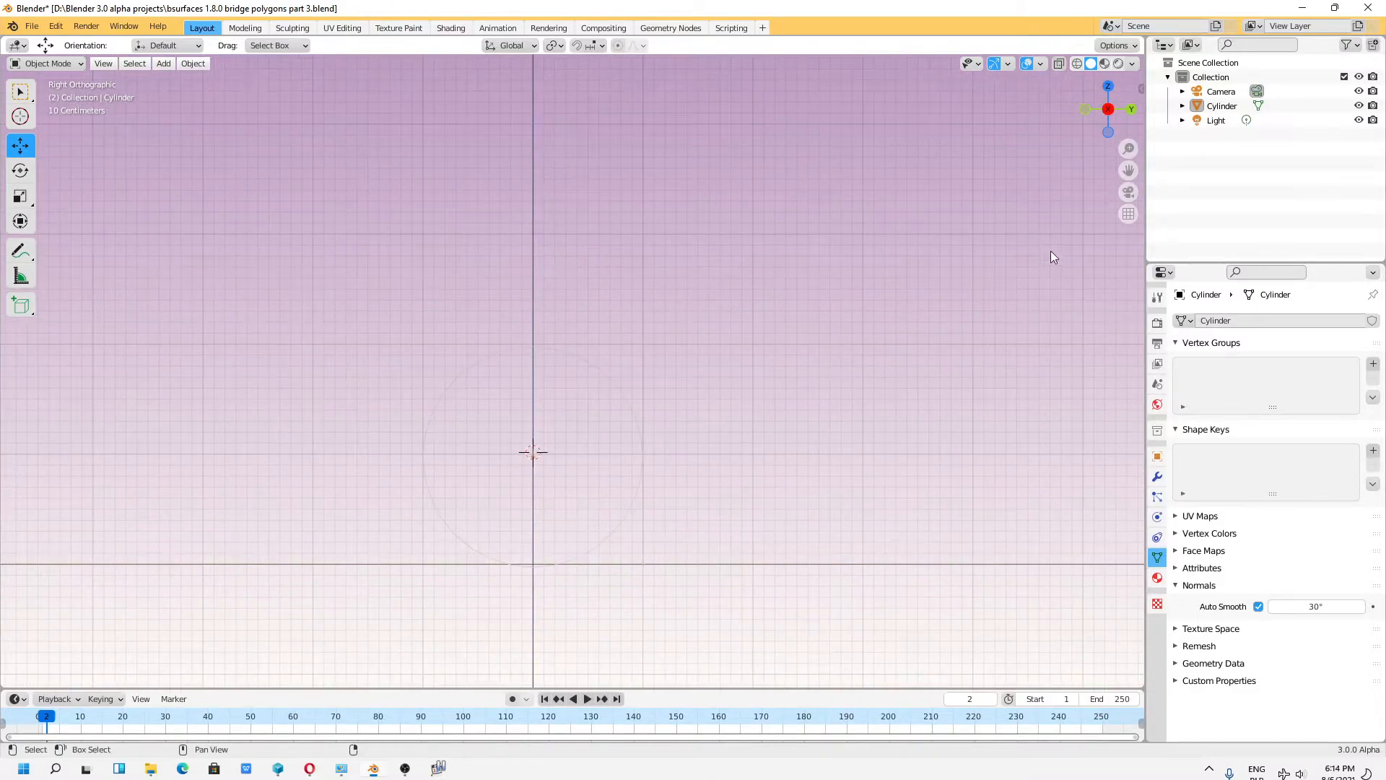
pyautogui.click(1141, 87)
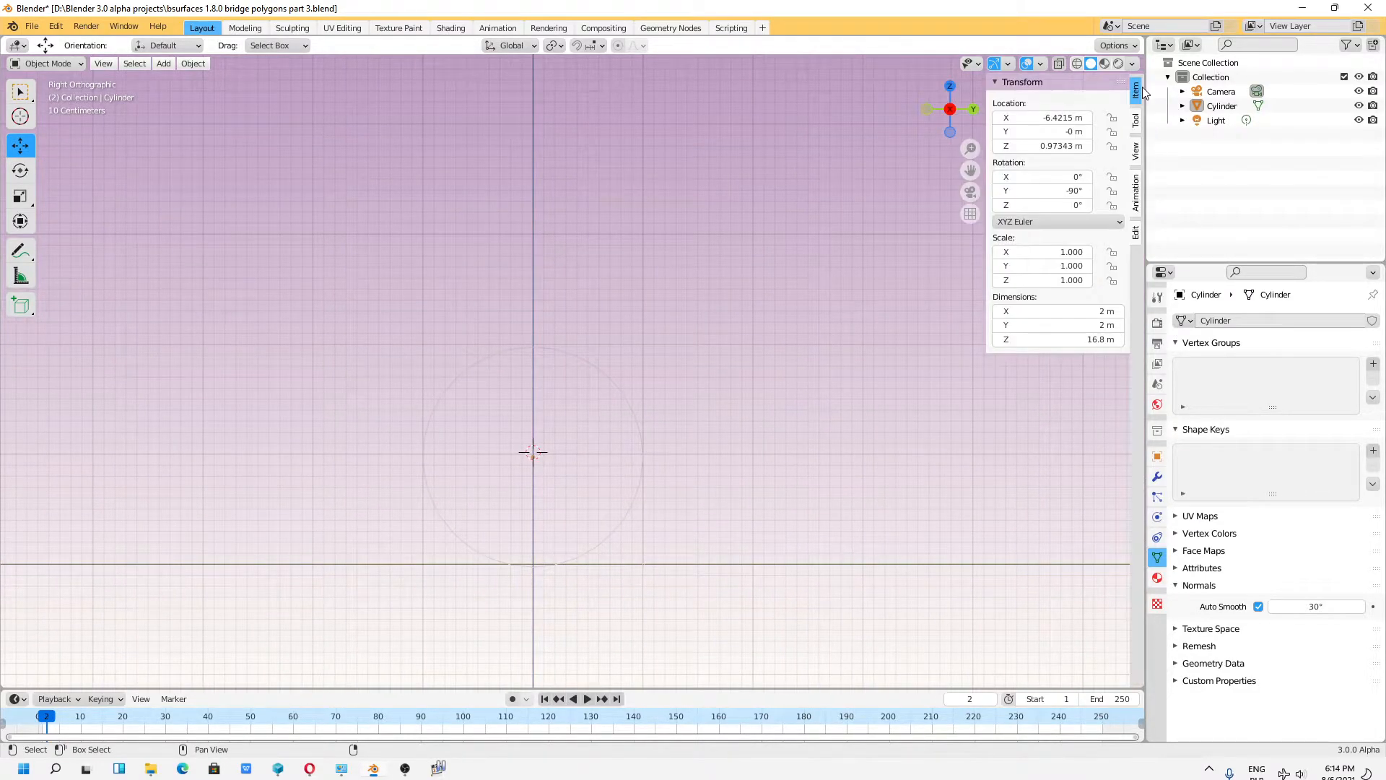
pyautogui.click(1136, 232)
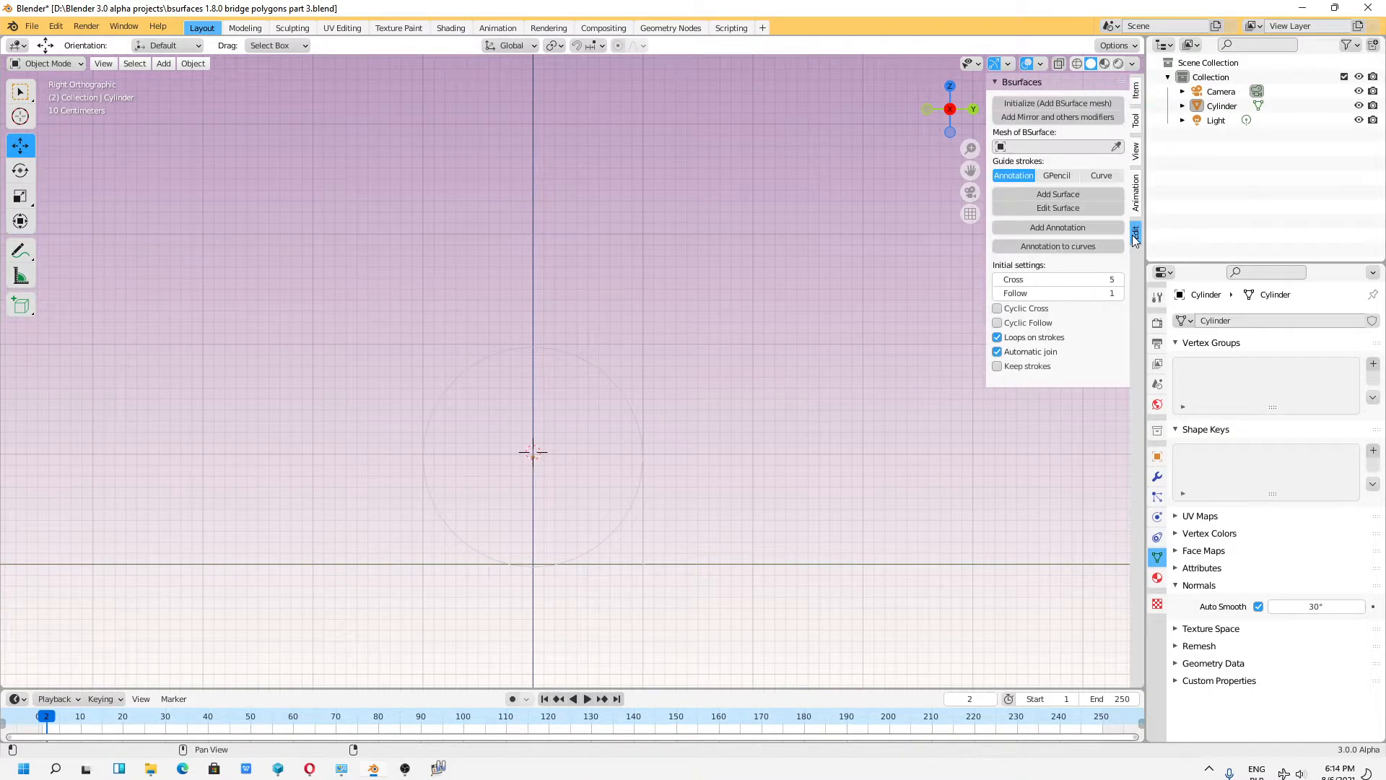
pyautogui.click(1066, 230)
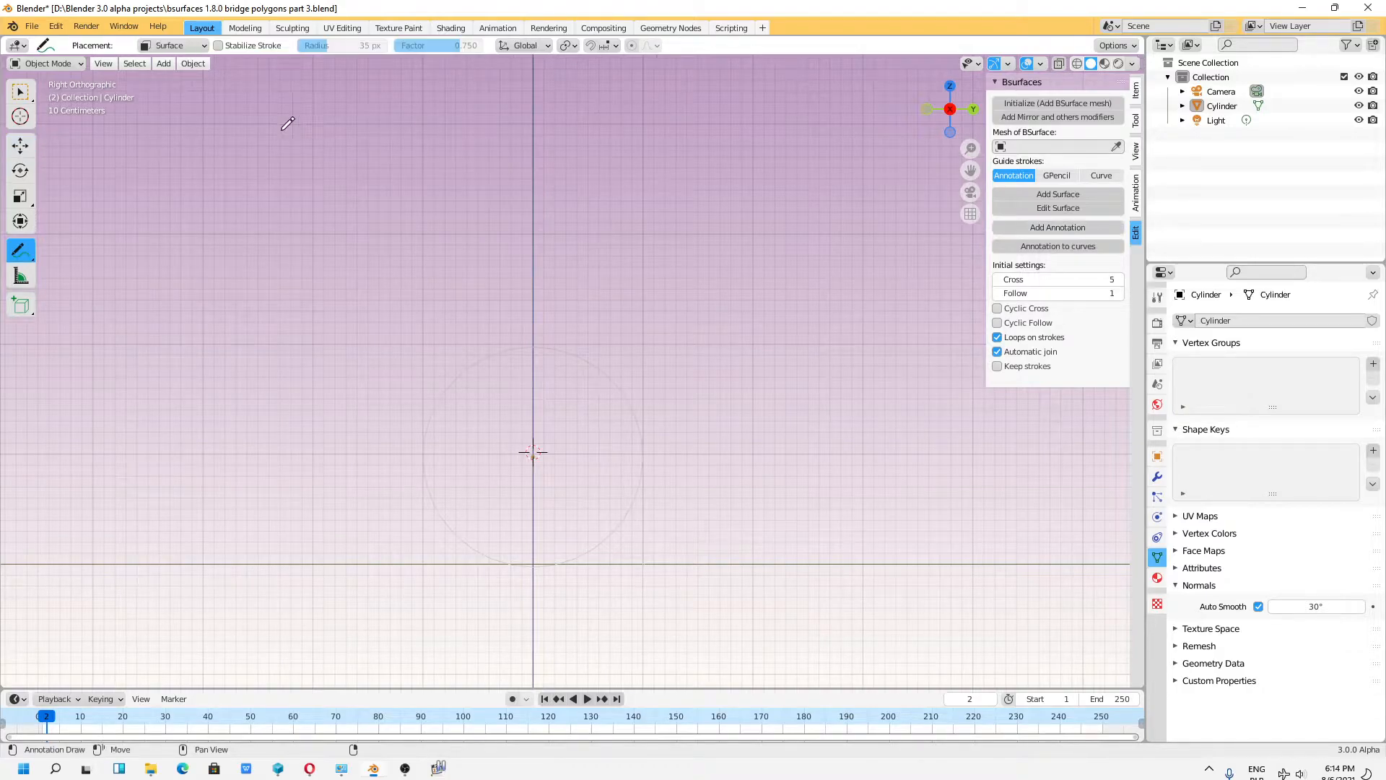
pyautogui.click(164, 48)
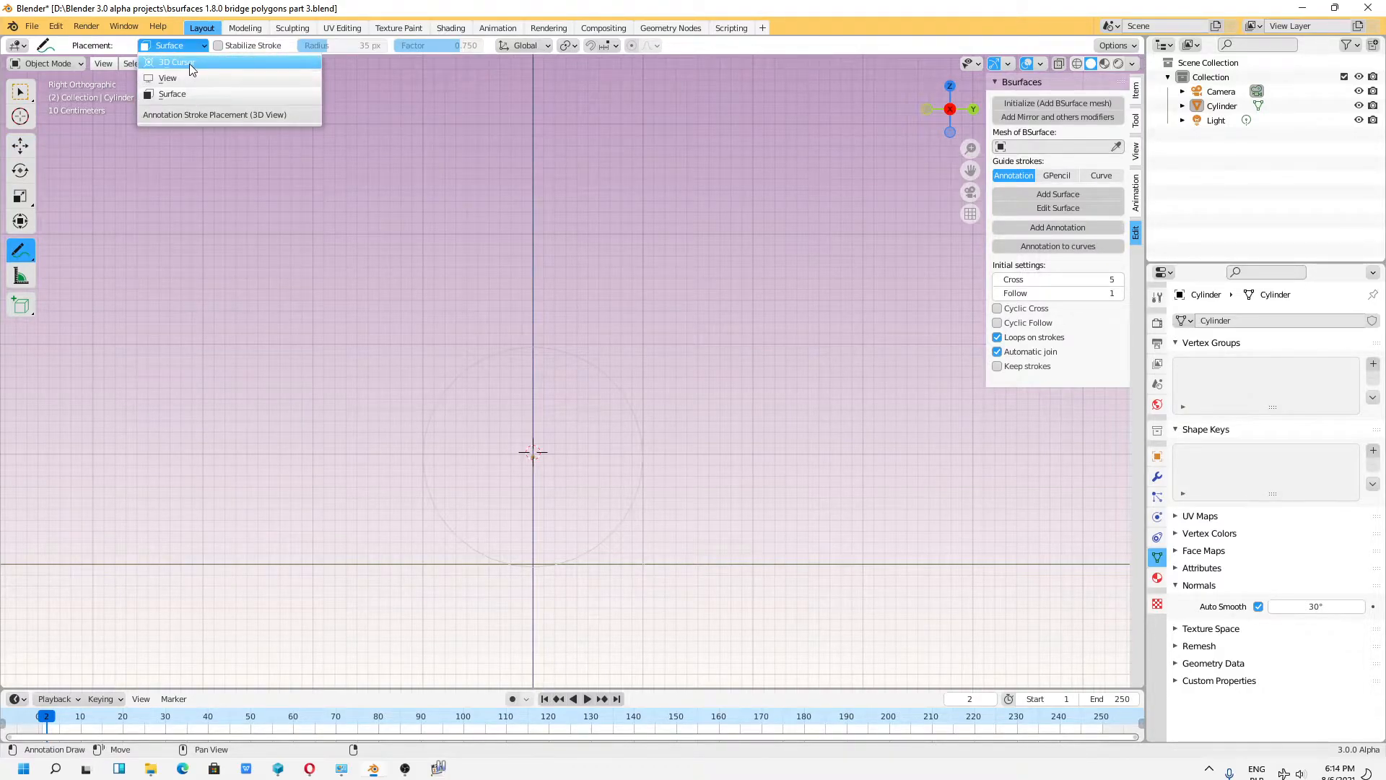
pyautogui.click(173, 62)
# Step: Draw one nearly closed, rounded rectangular stroke around the 3D cursor inside the tube's outline, then check it in perspective between the tubes
pyautogui.scroll(4, 534, 447)
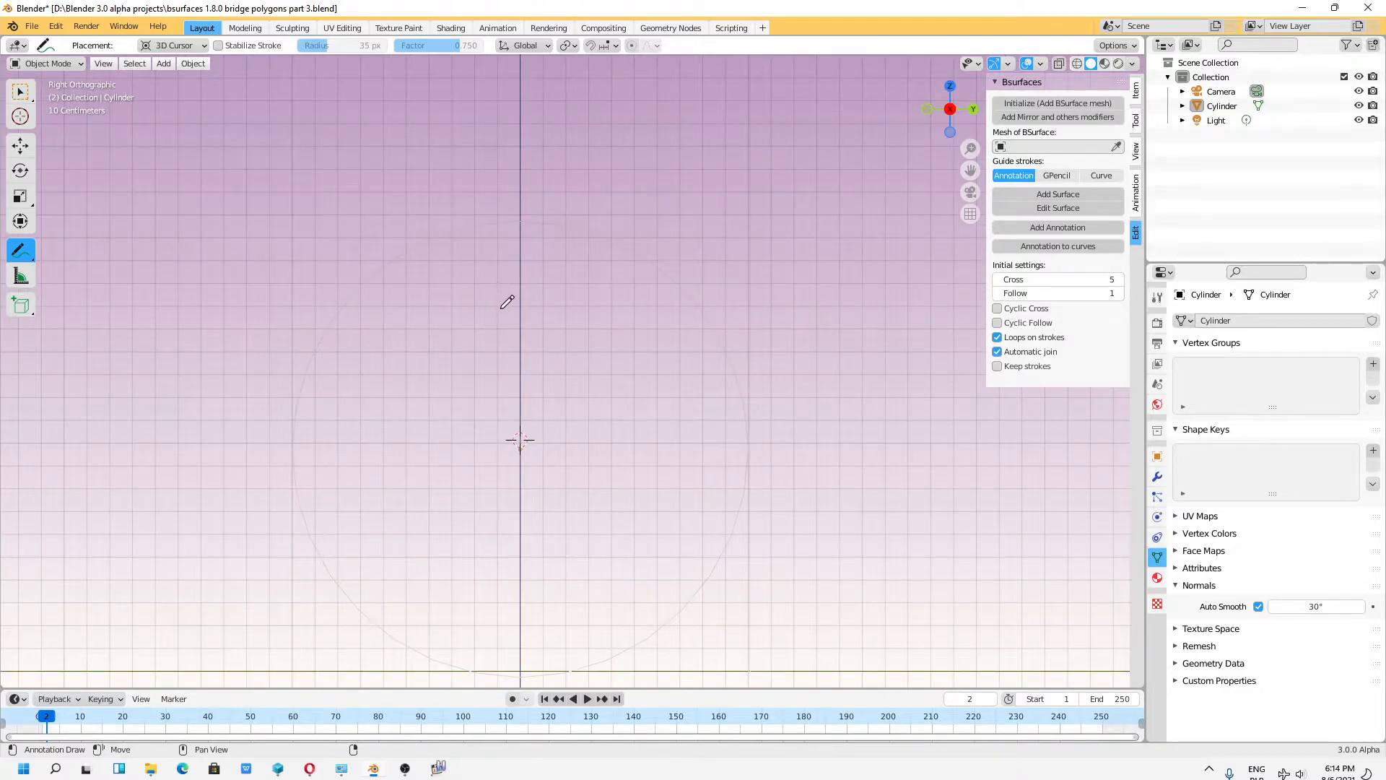
pyautogui.moveTo(503, 306)
pyautogui.mouseDown()
pyautogui.moveTo(381, 295)
pyautogui.moveTo(360, 317)
pyautogui.moveTo(374, 498)
pyautogui.moveTo(523, 547)
pyautogui.moveTo(657, 540)
pyautogui.moveTo(651, 318)
pyautogui.moveTo(512, 307)
pyautogui.mouseUp()
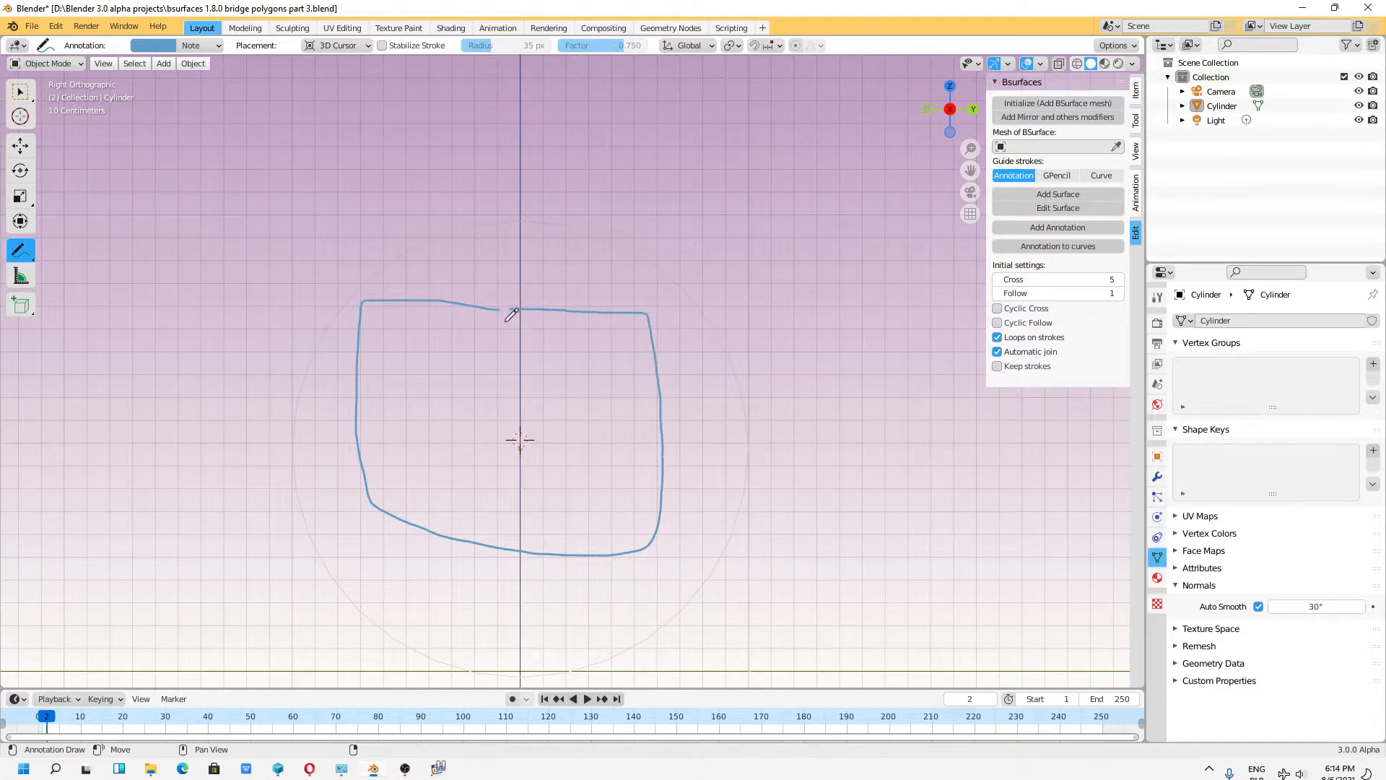
pyautogui.click(24, 146)
pyautogui.moveTo(706, 401); pyautogui.dragTo(651, 411, button='middle')
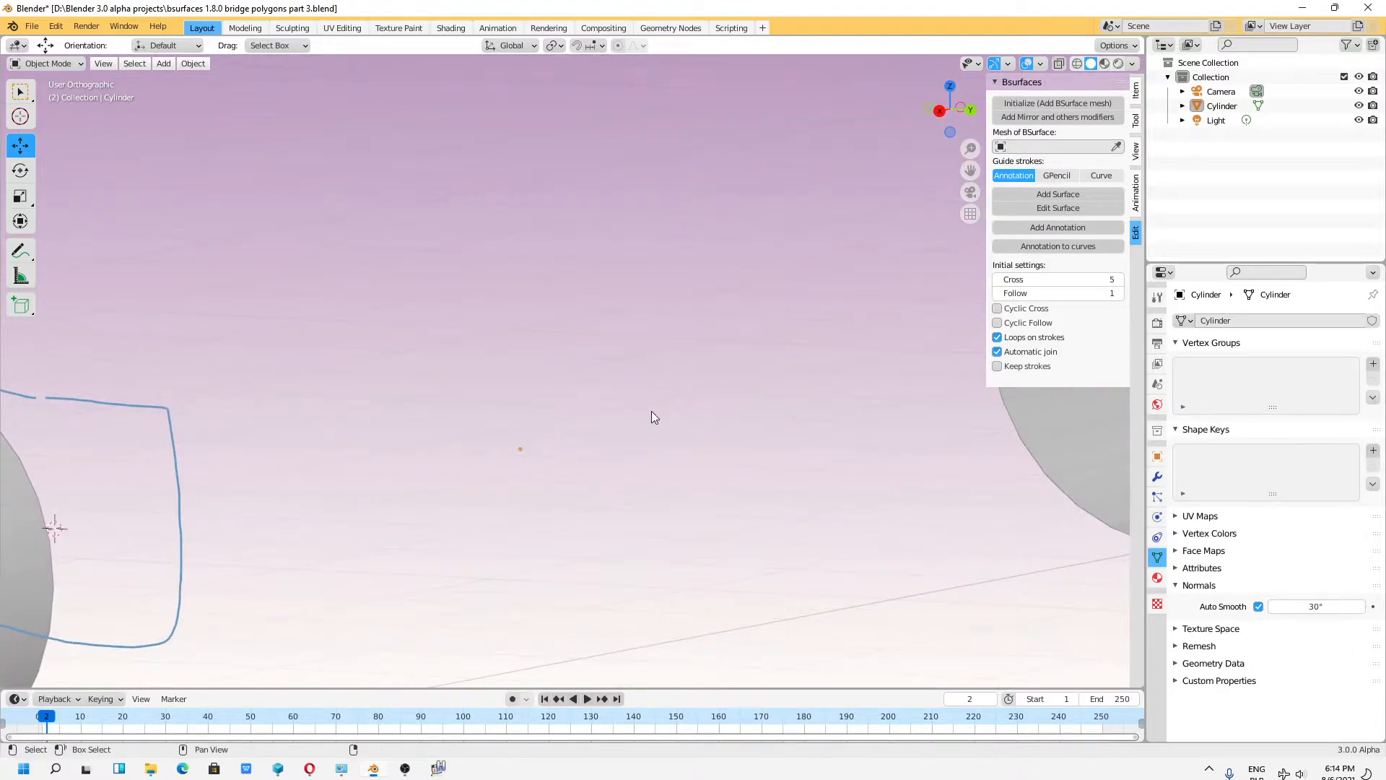
pyautogui.press('KP_5')
pyautogui.scroll(-9, 666, 425)
pyautogui.scroll(4, 660, 432)
pyautogui.moveTo(631, 457)
pyautogui.mouseDown(button='middle')
pyautogui.moveTo(420, 445)
pyautogui.moveTo(680, 355)
pyautogui.moveTo(560, 387)
pyautogui.moveTo(551, 417)
pyautogui.moveTo(579, 426)
pyautogui.mouseUp(button='middle')
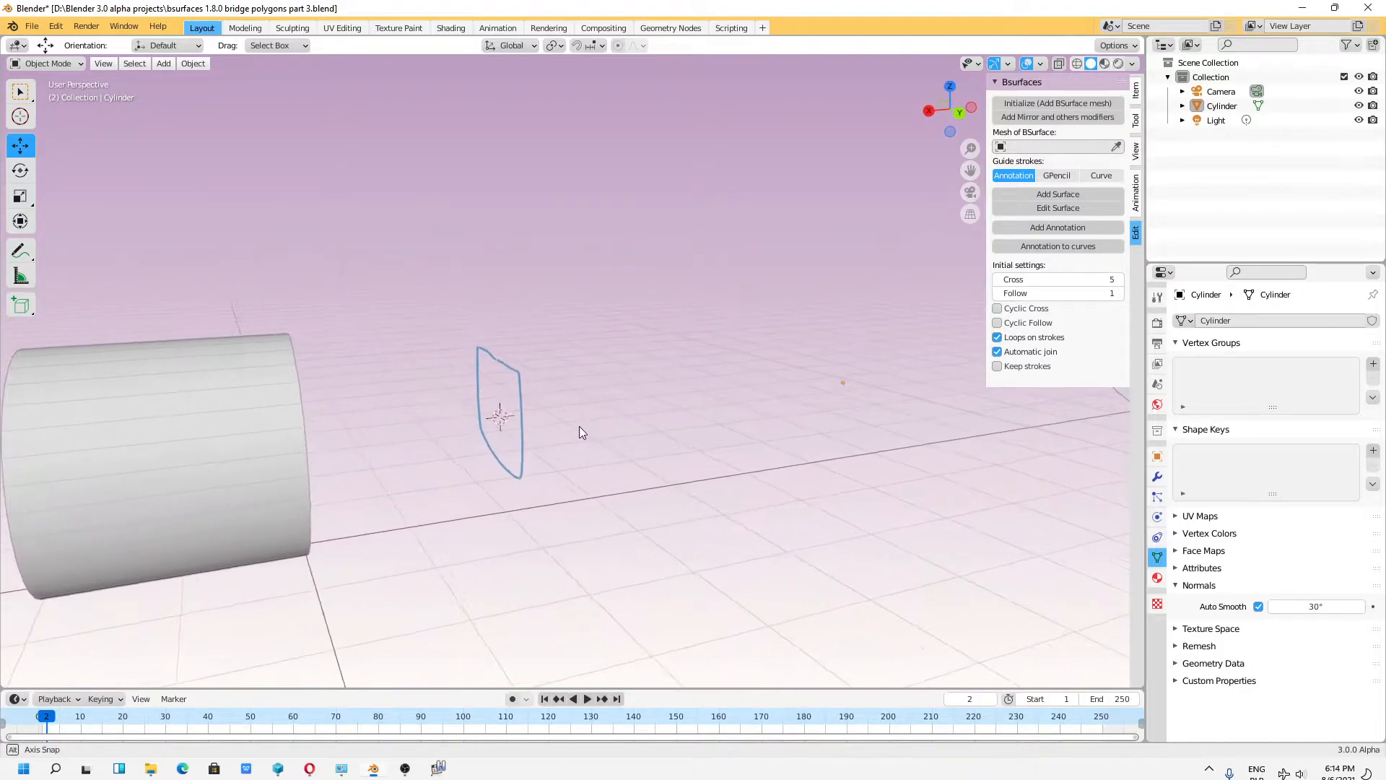
# Step: Convert the annotation stroke to a curve and remove the leftover Note annotation layer
pyautogui.click(1065, 250)
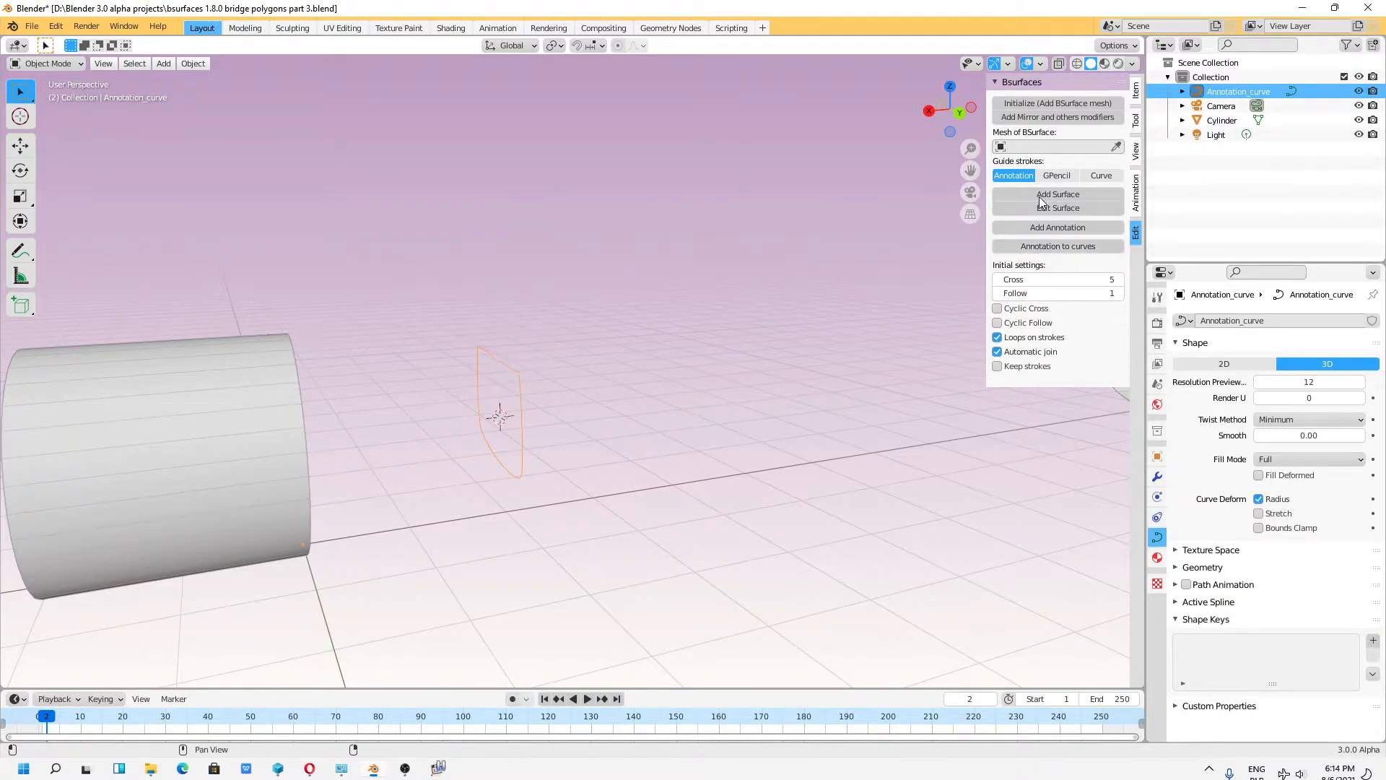
pyautogui.click(1137, 155)
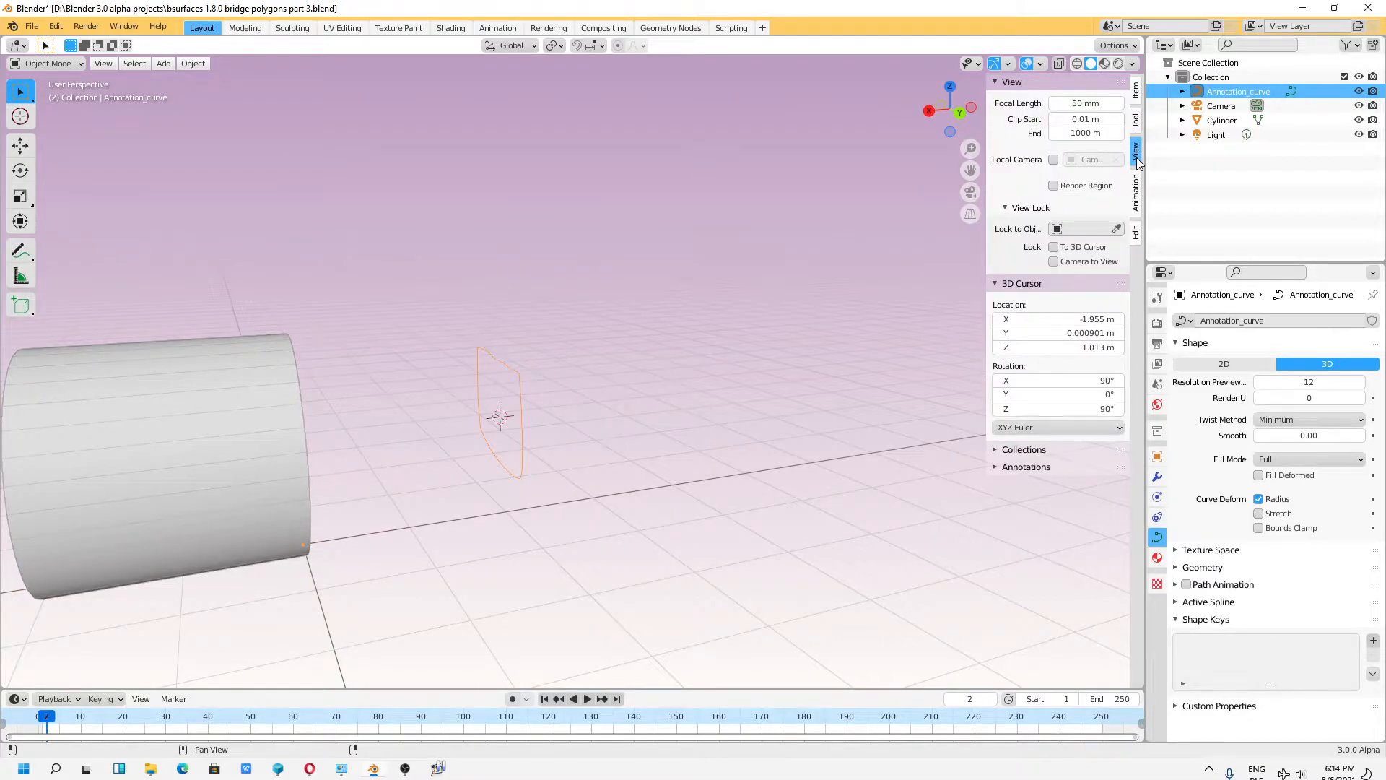
pyautogui.click(1036, 467)
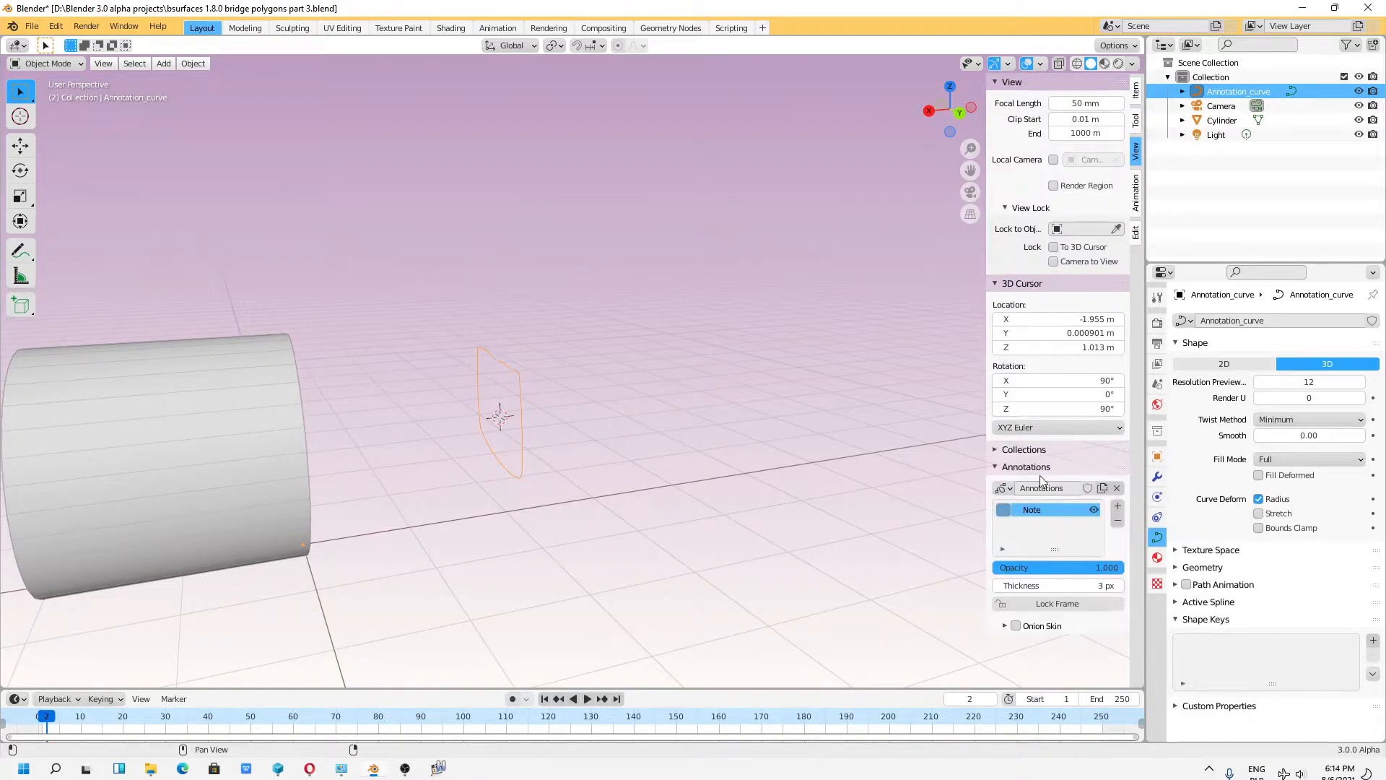
pyautogui.click(1117, 522)
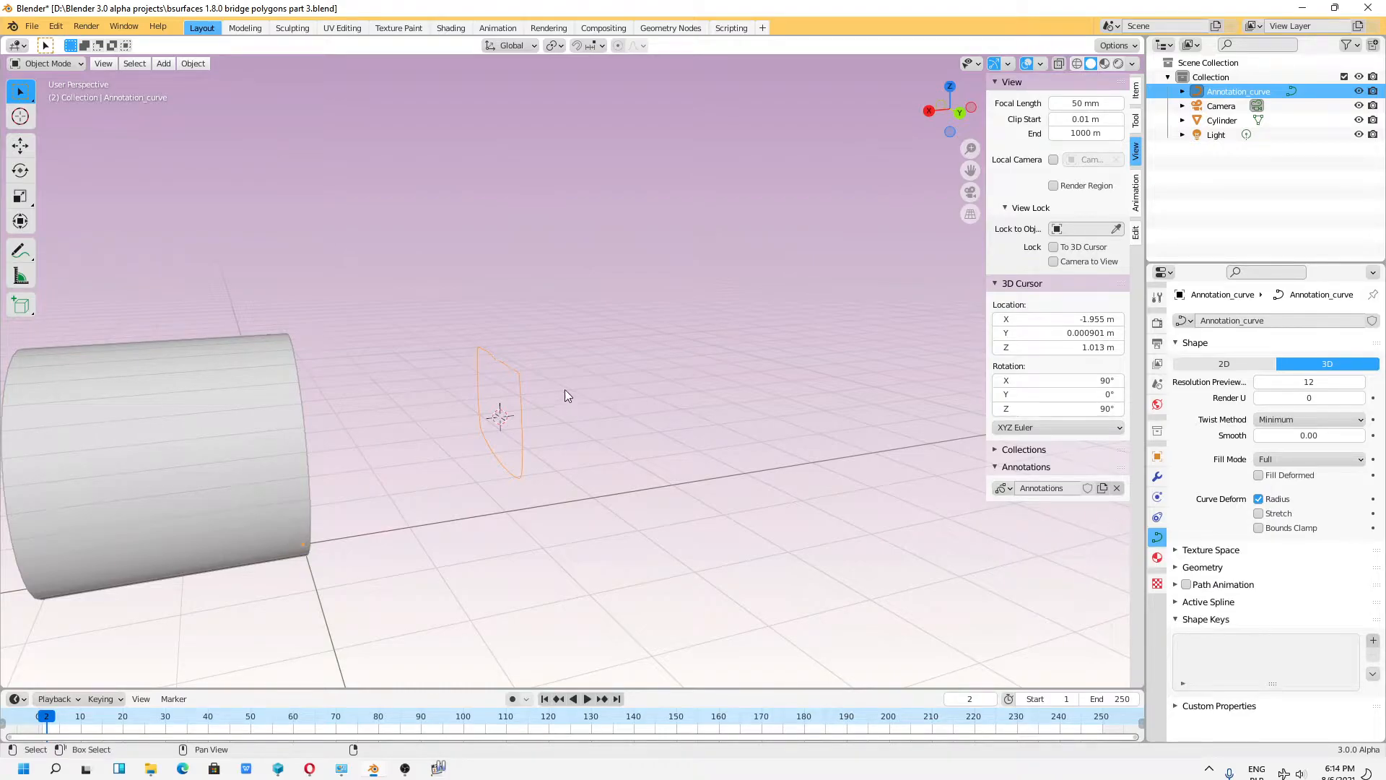
# Step: Snap the 3D cursor to the world origin and set the annotation curve's origin to its geometry
pyautogui.hotkey('shift', 'space')
pyautogui.press('g')
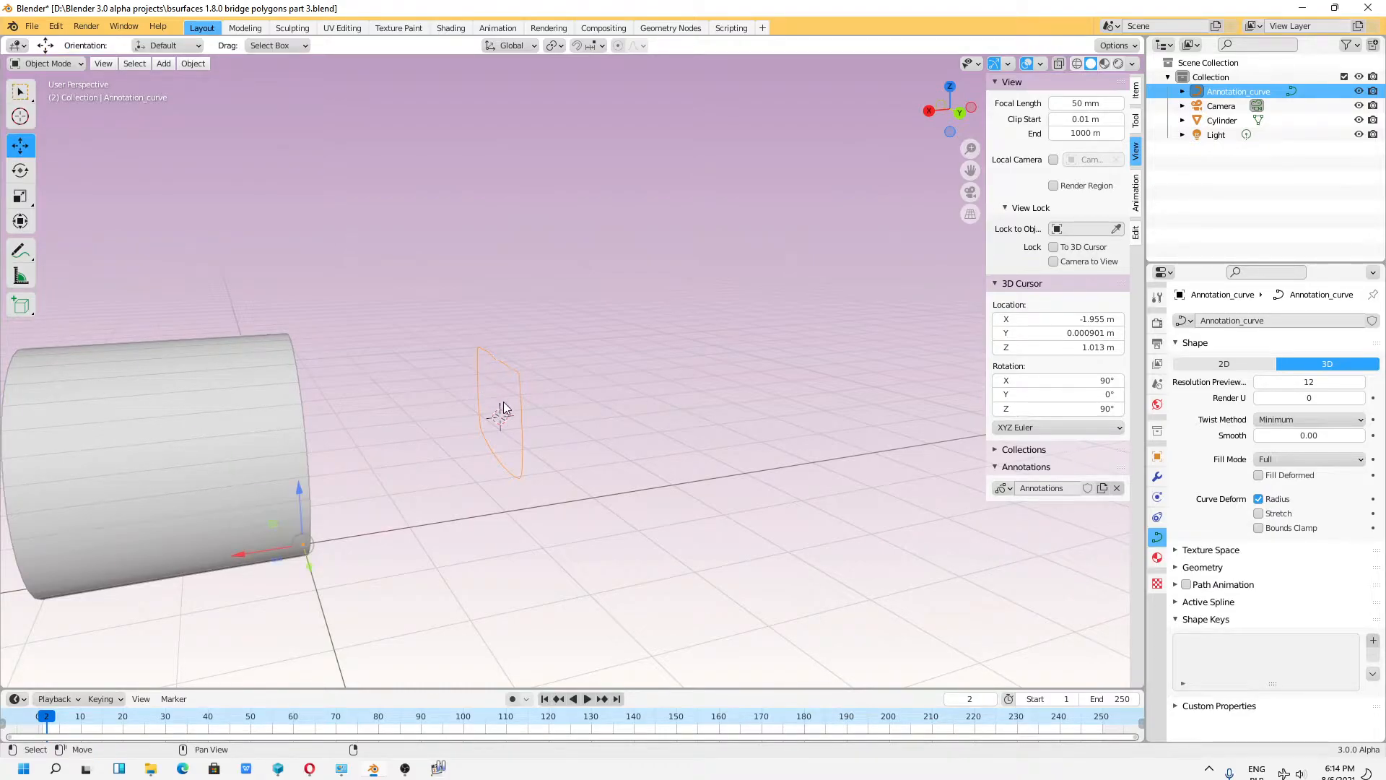
pyautogui.hotkey('shift', 's')
pyautogui.click(504, 401)
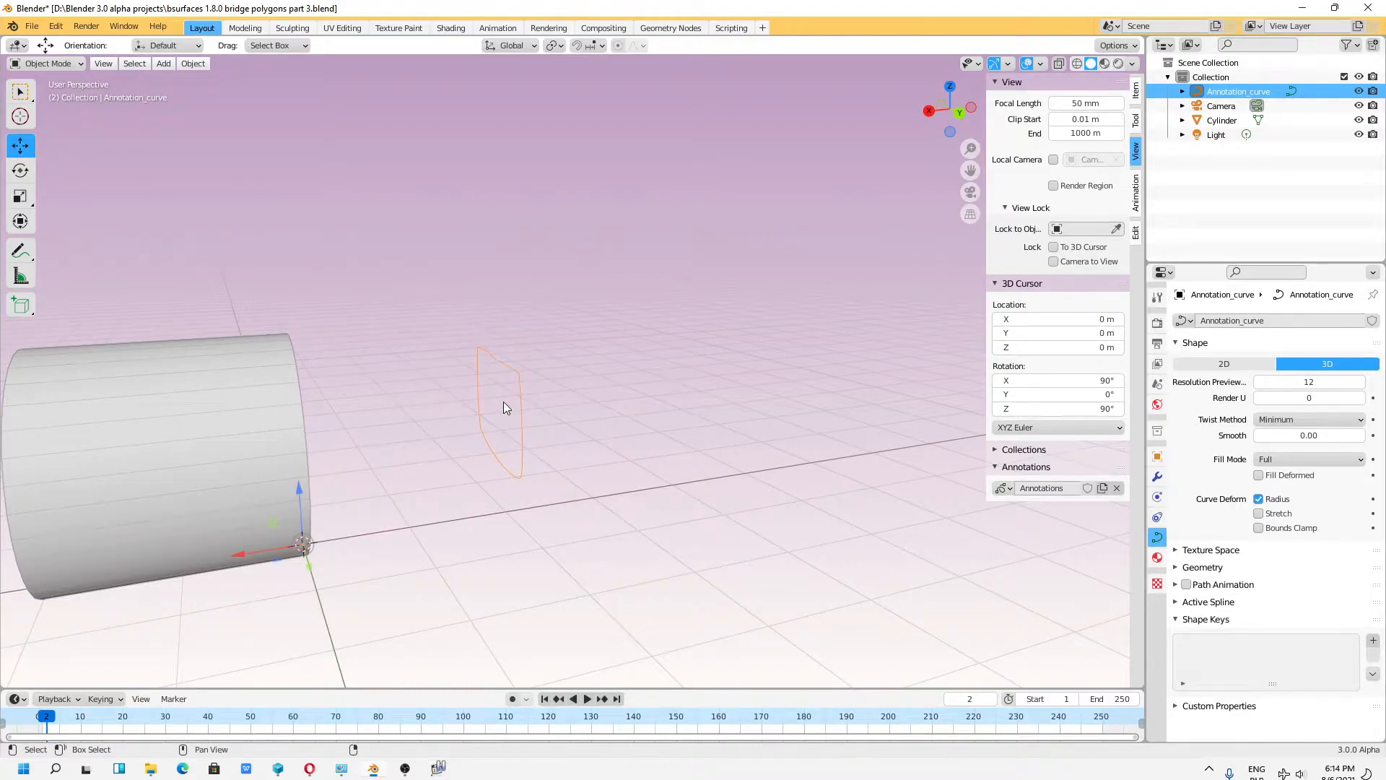
pyautogui.click(192, 63)
pyautogui.moveTo(231, 96)
pyautogui.click(393, 109)
pyautogui.moveTo(403, 138); pyautogui.dragTo(487, 370, button='middle')
pyautogui.scroll(3, 487, 371)
# Step: Set the curve's preview resolution to 4 and display its active spline settings
pyautogui.moveTo(1300, 382); pyautogui.dragTo(1360, 383)
pyautogui.click(1361, 382)
pyautogui.click(1360, 381)
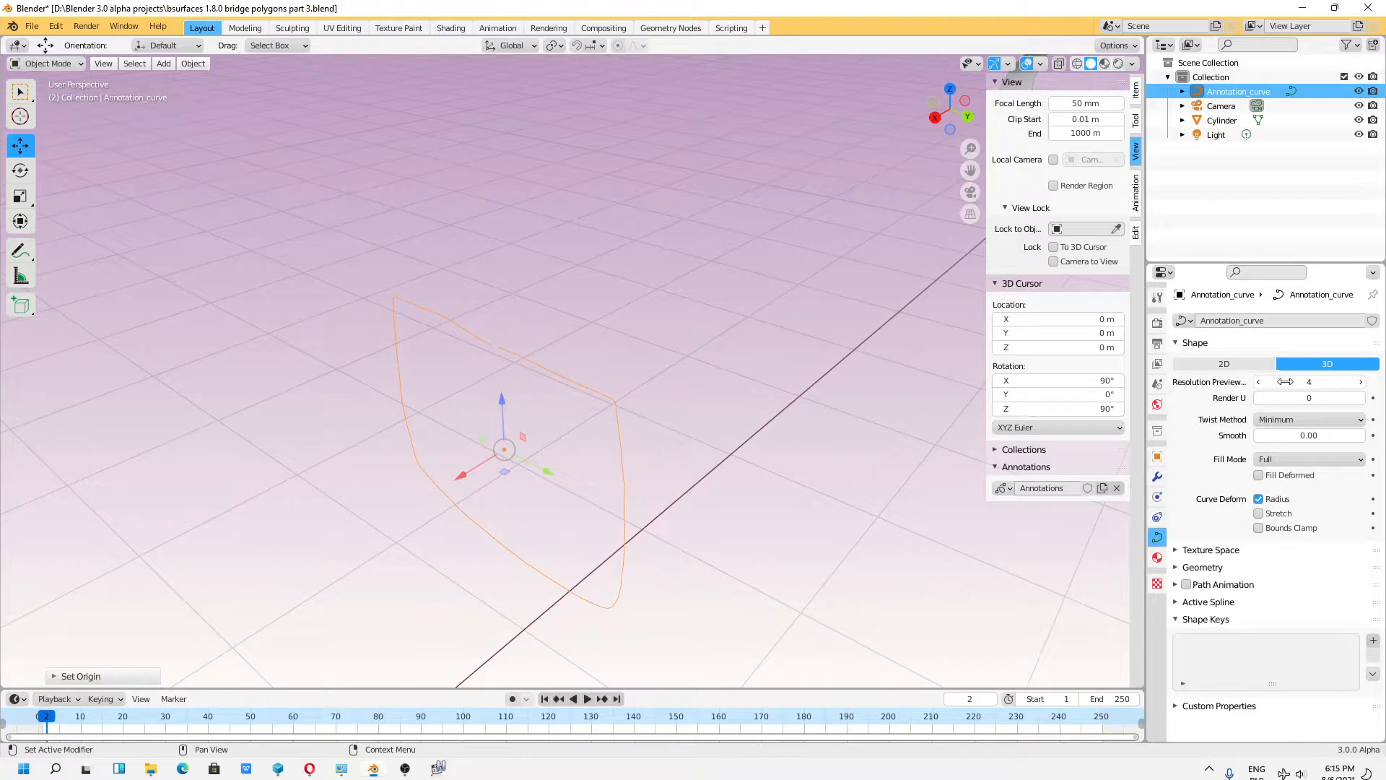
pyautogui.click(1191, 605)
pyautogui.scroll(-2, 1227, 606)
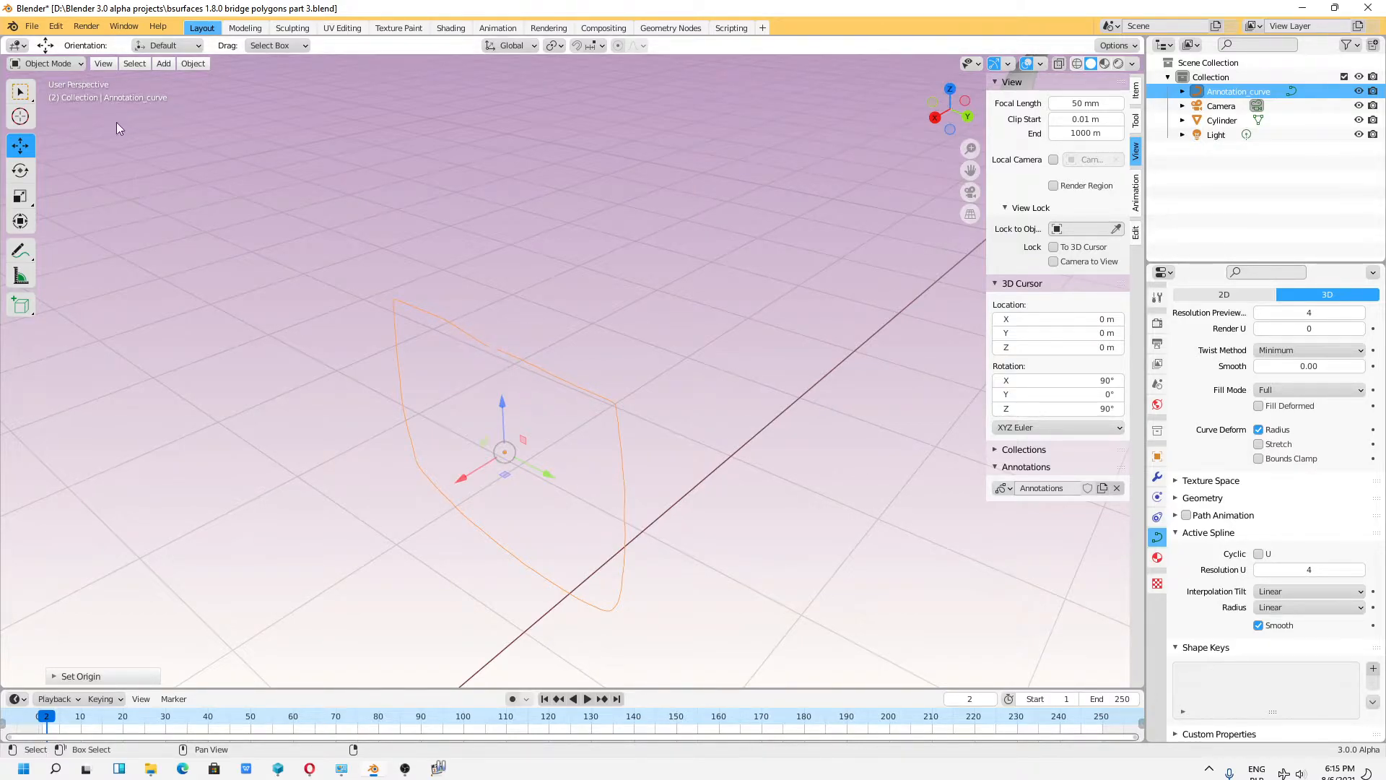
# Step: In Edit Mode, select all of the curve's points and decimate the curve with a ratio of 0.026
pyautogui.click(67, 64)
pyautogui.click(50, 96)
pyautogui.press('a')
pyautogui.click(192, 63)
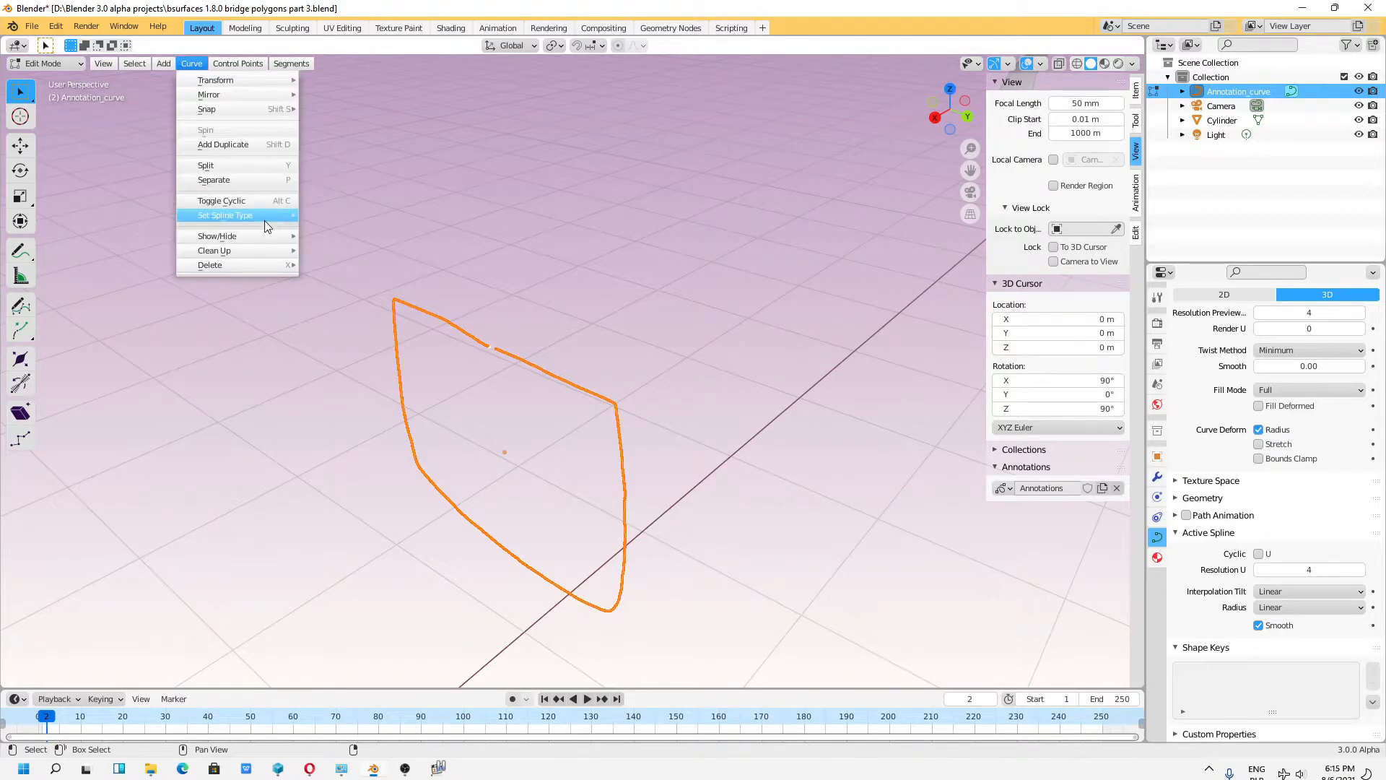
pyautogui.moveTo(253, 250)
pyautogui.click(358, 253)
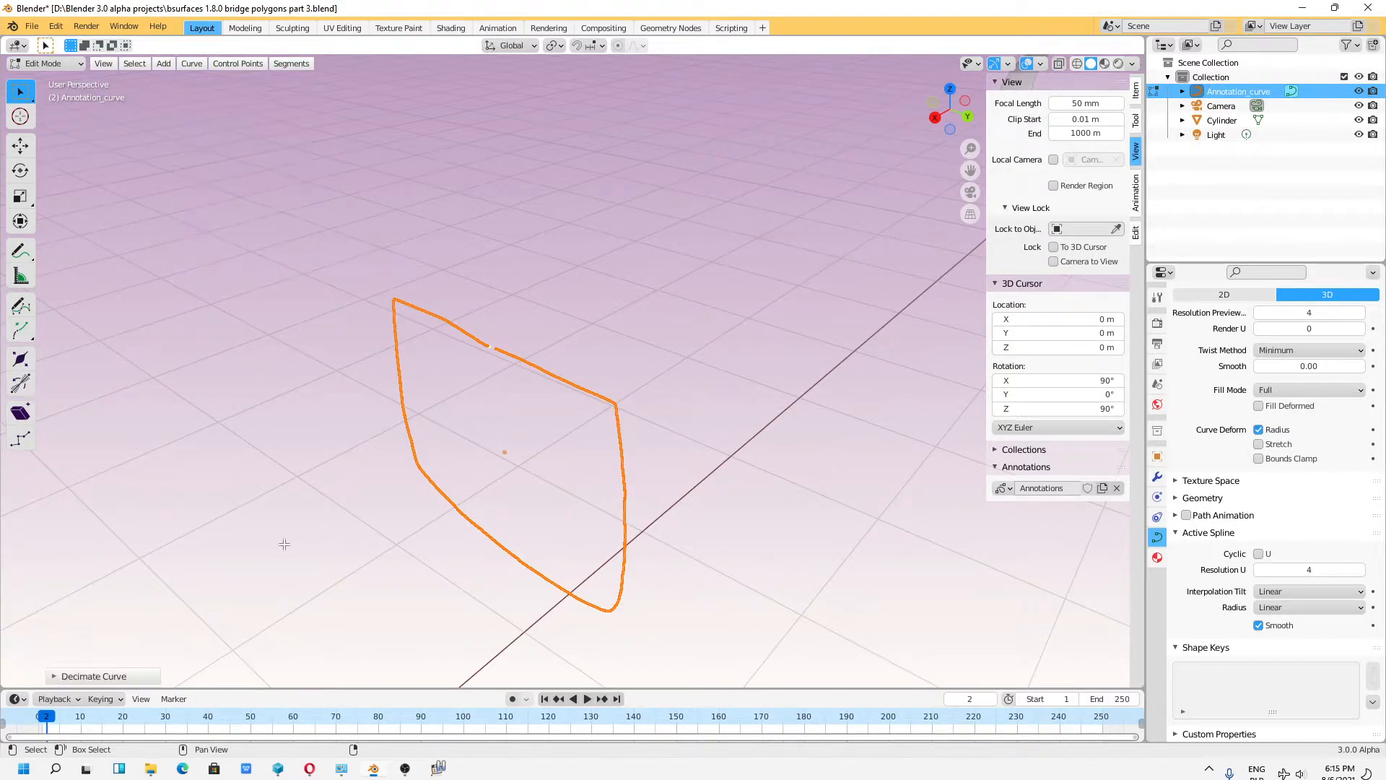
pyautogui.click(136, 675)
pyautogui.moveTo(184, 667); pyautogui.dragTo(77, 667)
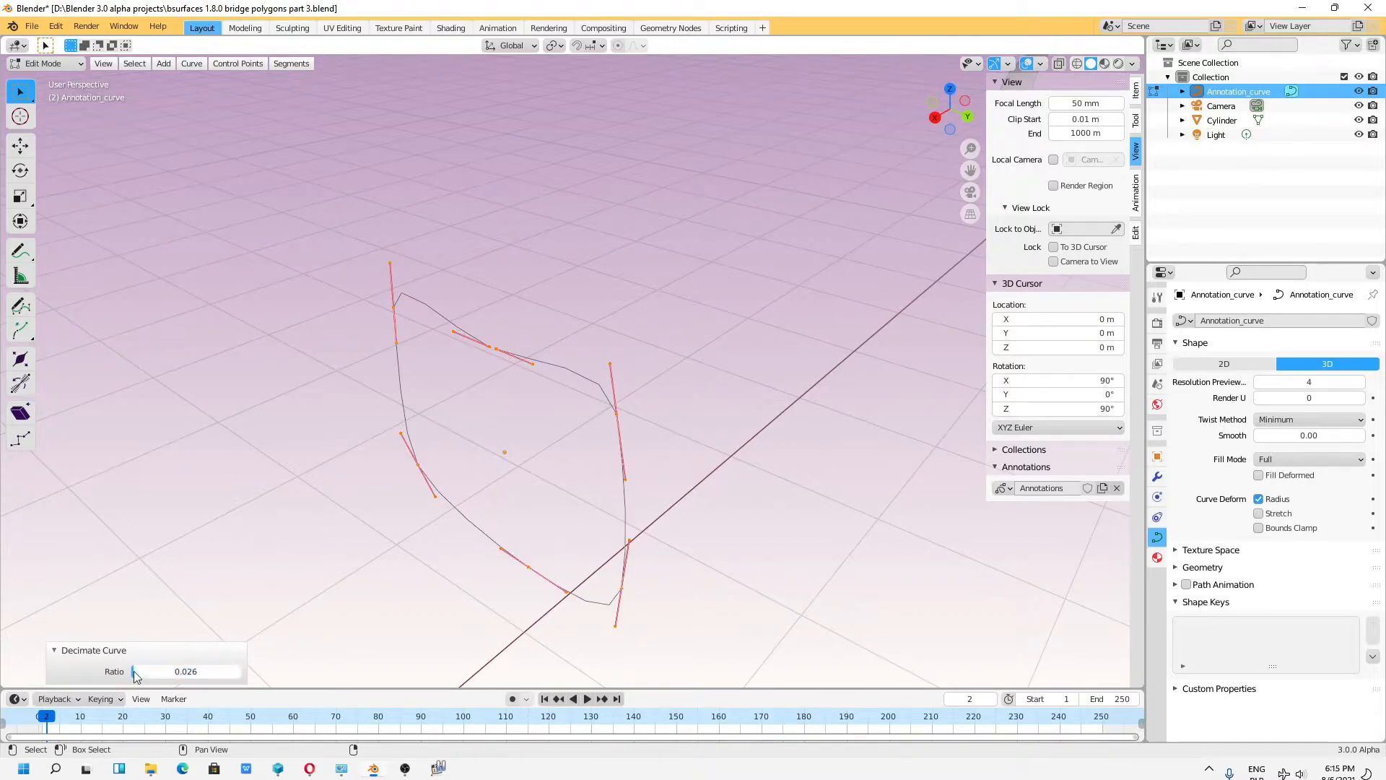
# Step: Face the curve from along the tubes' axis, set the overlay to display all curve handles, and deselect the points
pyautogui.moveTo(455, 494); pyautogui.dragTo(625, 476, button='middle')
pyautogui.scroll(6, 625, 473)
pyautogui.scroll(-2, 625, 451)
pyautogui.scroll(4, 624, 451)
pyautogui.scroll(-4, 622, 452)
pyautogui.moveTo(605, 452); pyautogui.dragTo(596, 458, button='middle')
pyautogui.click(1008, 63)
pyautogui.click(1040, 64)
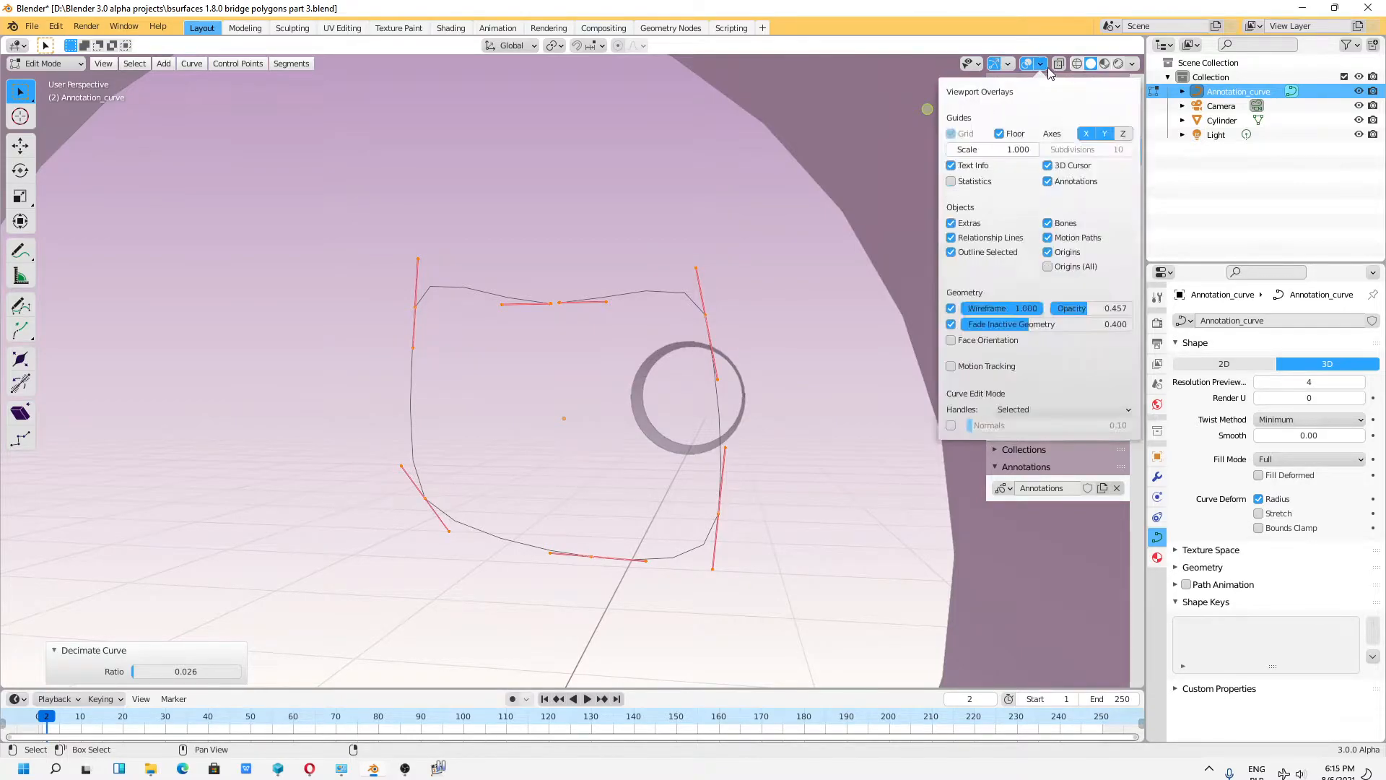
pyautogui.click(1014, 411)
pyautogui.click(1005, 457)
pyautogui.click(488, 374)
# Step: Raise the two middle points of the upper edge about 0.12 m and stretch their handles outward to square the upper corners
pyautogui.moveTo(522, 273); pyautogui.dragTo(577, 326)
pyautogui.press('w')
pyautogui.moveTo(580, 276)
pyautogui.mouseDown()
pyautogui.moveTo(554, 260)
pyautogui.moveTo(556, 241)
pyautogui.mouseUp()
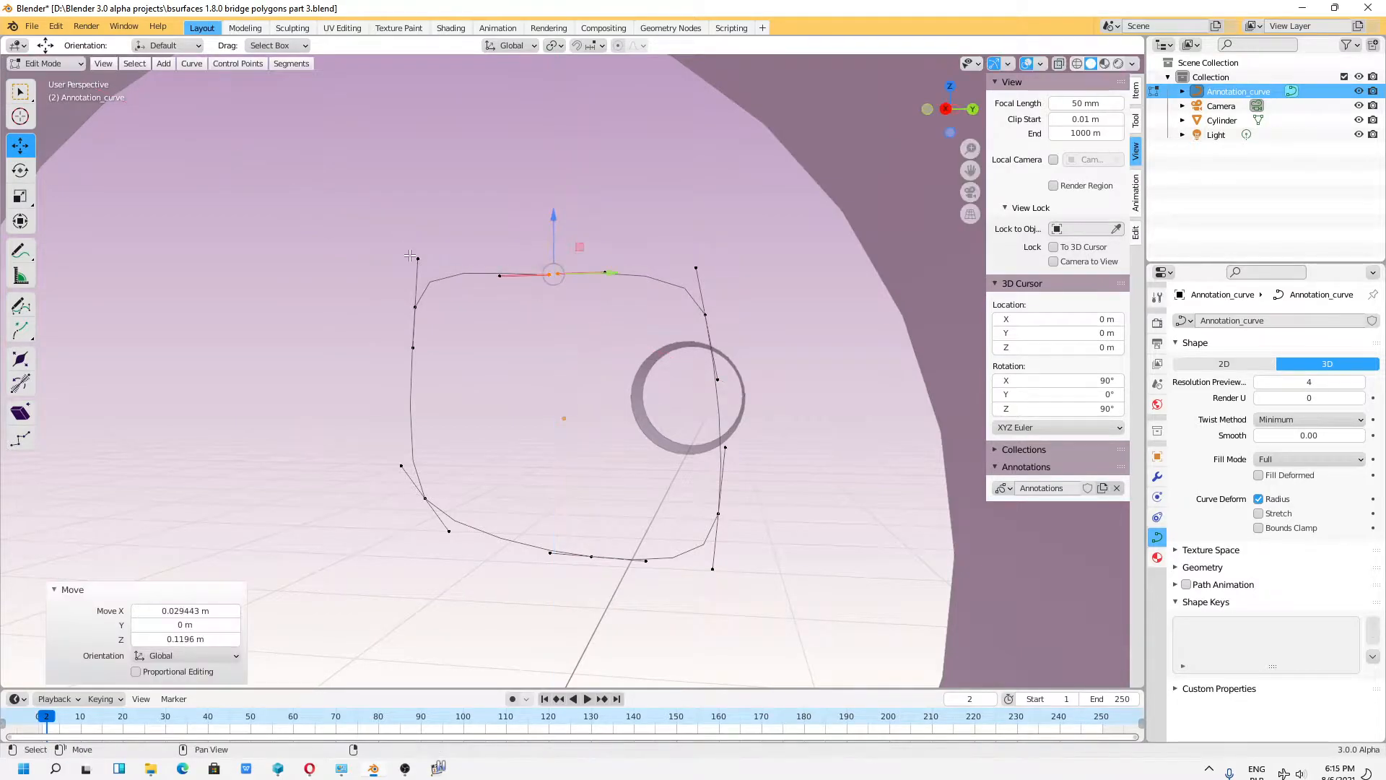
pyautogui.click(417, 258)
pyautogui.moveTo(413, 228); pyautogui.dragTo(409, 225)
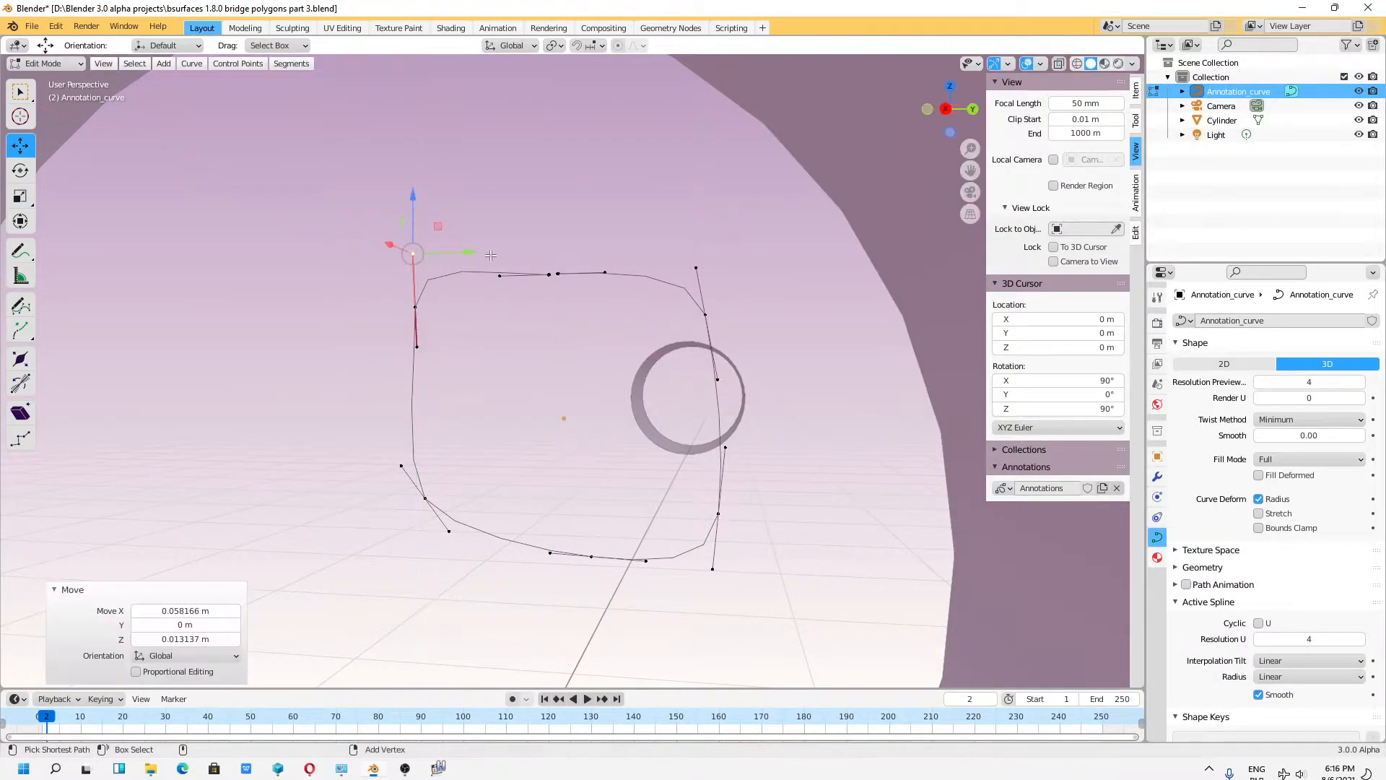
pyautogui.click(499, 275)
pyautogui.moveTo(539, 276); pyautogui.dragTo(473, 269)
pyautogui.click(614, 272)
pyautogui.moveTo(646, 272); pyautogui.dragTo(749, 269)
# Step: Rotate the lower-left corner point until its handles stand nearly vertical, and move it into line with the left edge
pyautogui.click(426, 507)
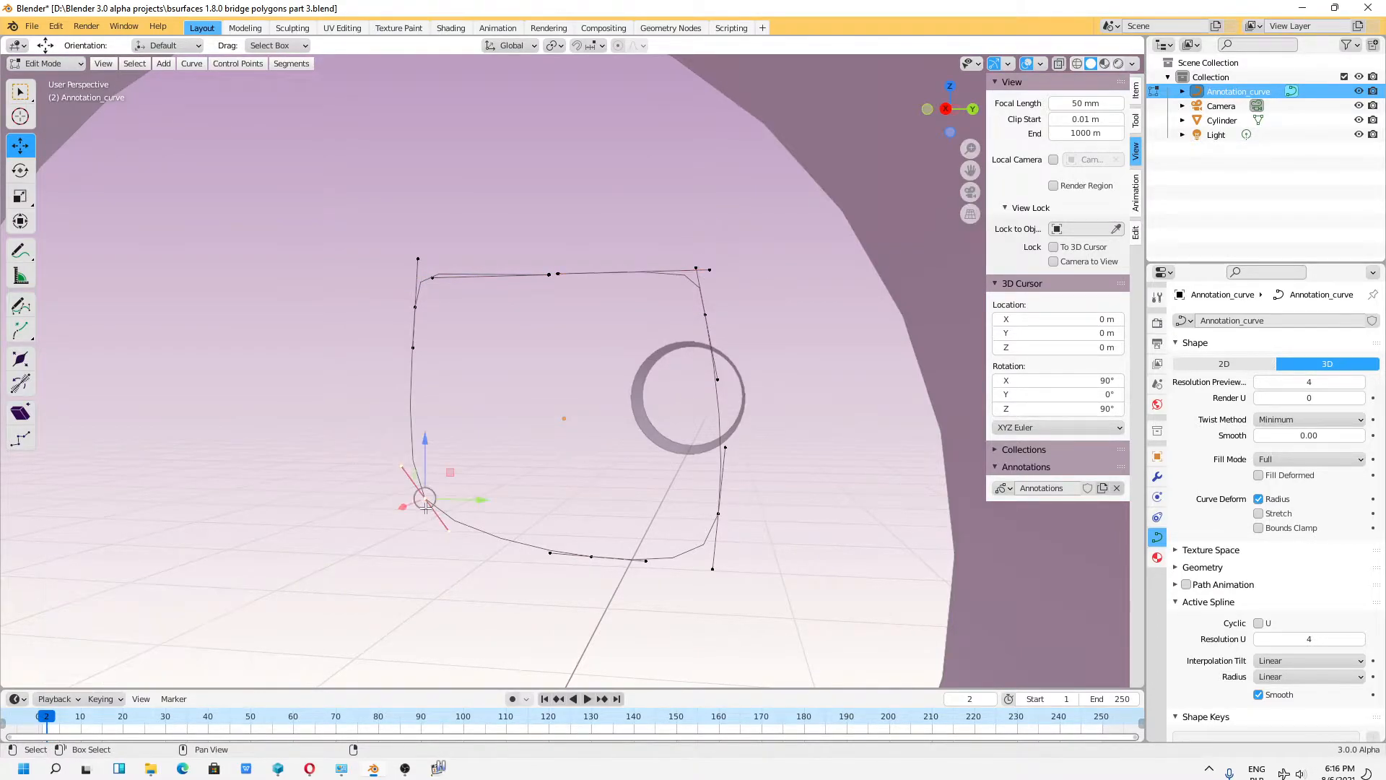
pyautogui.press('r')
pyautogui.moveTo(473, 477); pyautogui.dragTo(426, 530)
pyautogui.click(556, 410)
pyautogui.click(425, 543)
pyautogui.press('g')
pyautogui.click(425, 535)
# Step: Stretch the lower edge's middle handles outward along Y toward both corners, moving the right one about 0.40 m
pyautogui.click(551, 554)
pyautogui.moveTo(584, 556); pyautogui.dragTo(459, 549)
pyautogui.click(654, 565)
pyautogui.moveTo(654, 565); pyautogui.dragTo(789, 574)
# Step: Shift the two handles on the curve's right edge inward along Y, the upper one by about 0.03 m, to straighten the edge
pyautogui.moveTo(788, 574); pyautogui.dragTo(782, 471, button='middle')
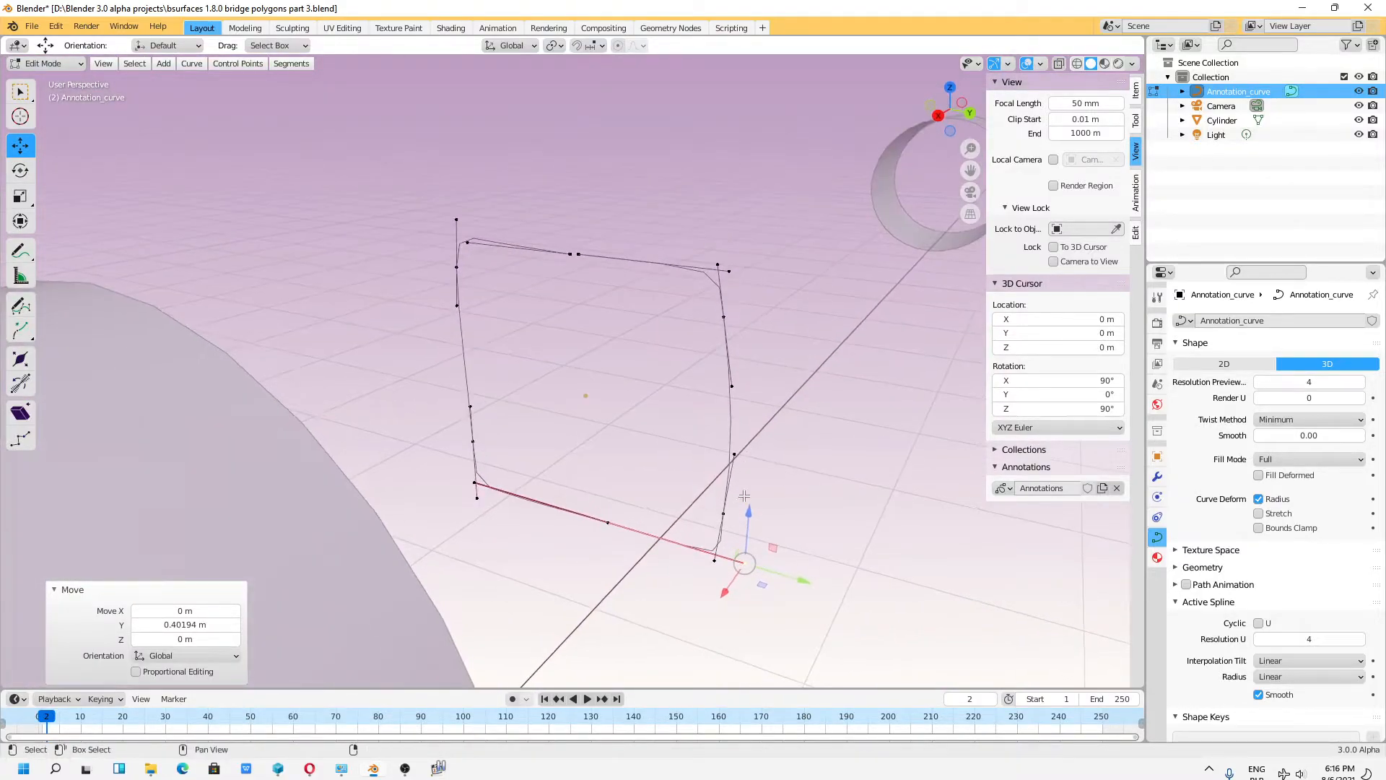
pyautogui.click(738, 453)
pyautogui.moveTo(770, 462); pyautogui.dragTo(763, 459)
pyautogui.click(748, 406)
pyautogui.moveTo(768, 390); pyautogui.dragTo(762, 391)
pyautogui.scroll(-7, 621, 438)
pyautogui.scroll(10, 646, 316)
pyautogui.scroll(-8, 599, 407)
pyautogui.moveTo(740, 500); pyautogui.dragTo(629, 485, button='middle')
pyautogui.scroll(-2, 629, 485)
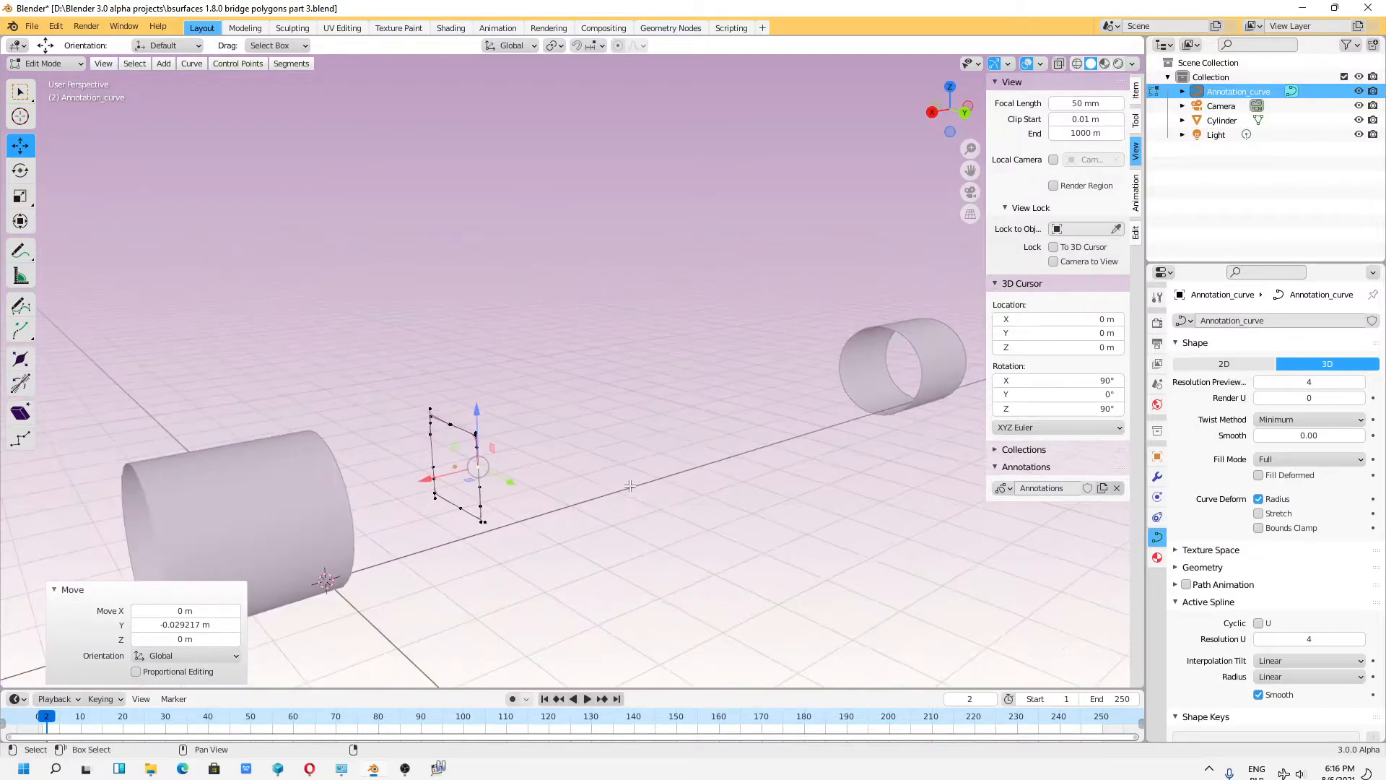
# Step: Save the project file and advance the timeline to frame 3
pyautogui.click(31, 26)
pyautogui.click(89, 123)
pyautogui.keyDown('shift'); pyautogui.moveTo(355, 357); pyautogui.dragTo(431, 296, button='middle'); pyautogui.keyUp('shift')
pyautogui.press('Right')
# Step: Turn off Fade Inactive Geometry in the viewport overlays and save the project again
pyautogui.click(1011, 64)
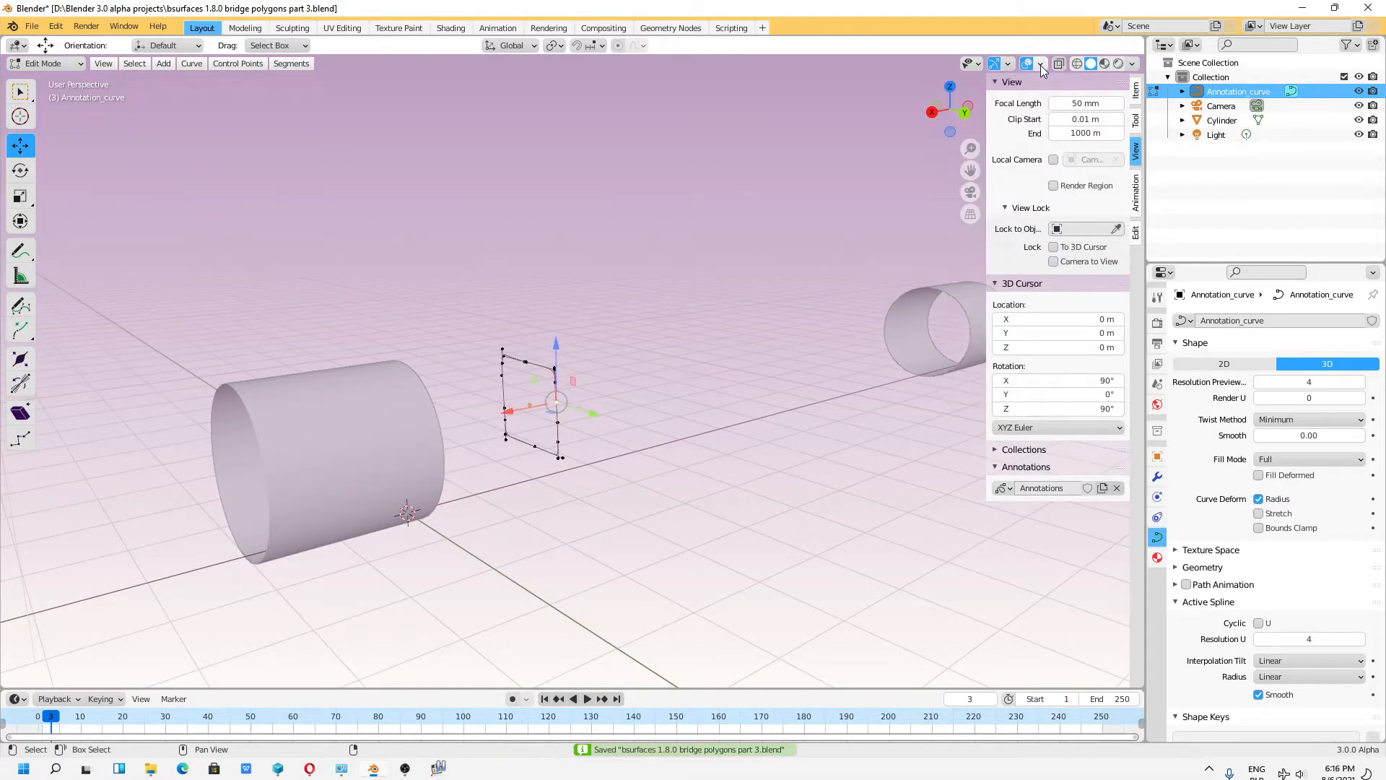
pyautogui.click(1040, 65)
pyautogui.moveTo(1030, 325)
pyautogui.mouseDown()
pyautogui.moveTo(1131, 325)
pyautogui.moveTo(1030, 325)
pyautogui.mouseUp()
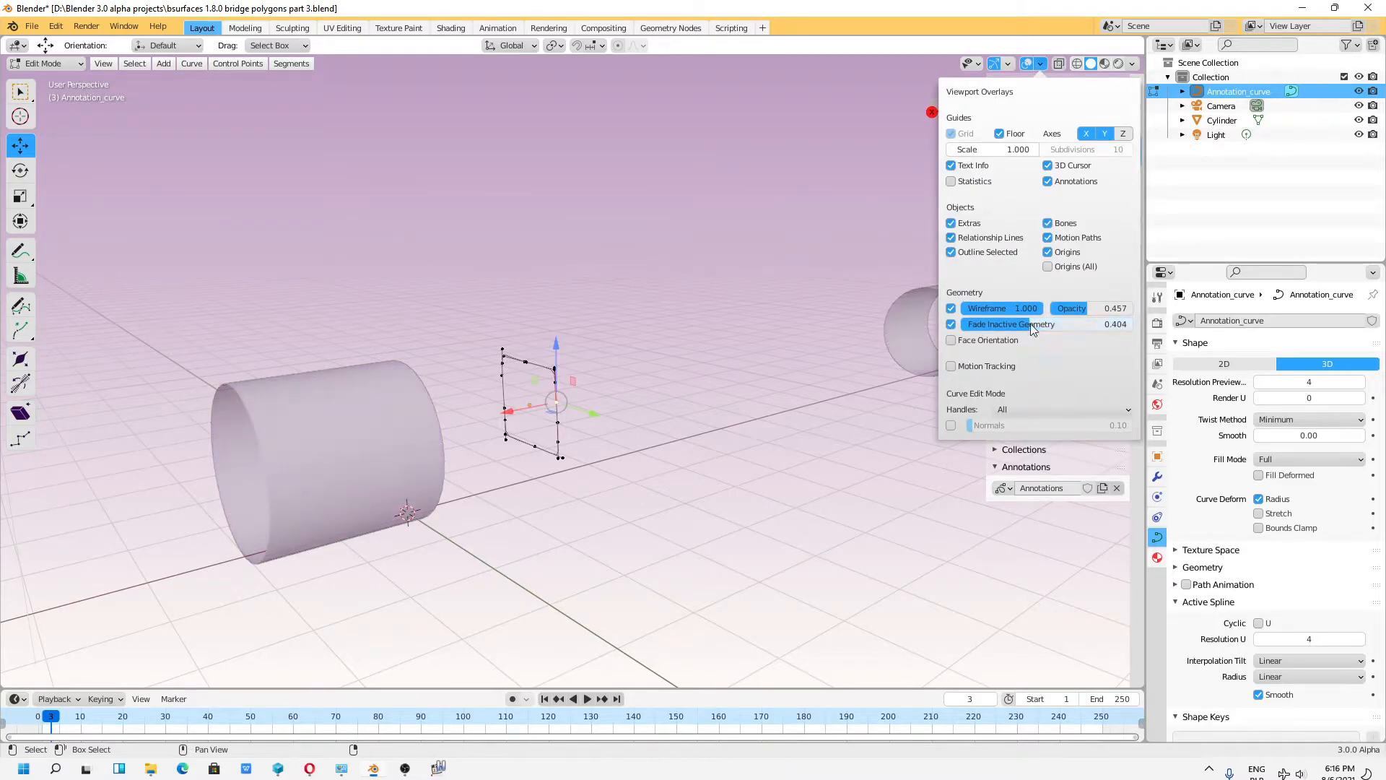
pyautogui.click(950, 325)
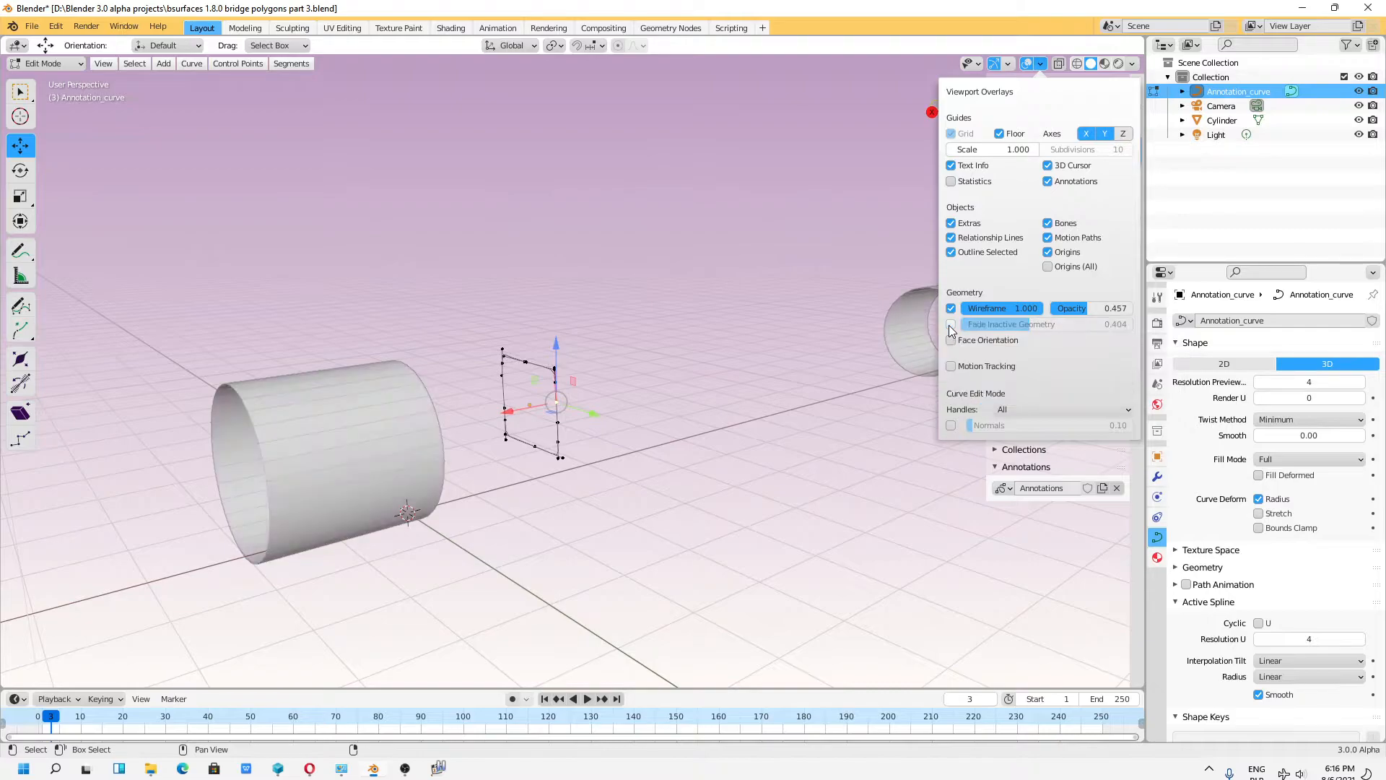
pyautogui.keyDown('shift'); pyautogui.moveTo(708, 337); pyautogui.dragTo(674, 360, button='middle'); pyautogui.keyUp('shift')
pyautogui.click(35, 26)
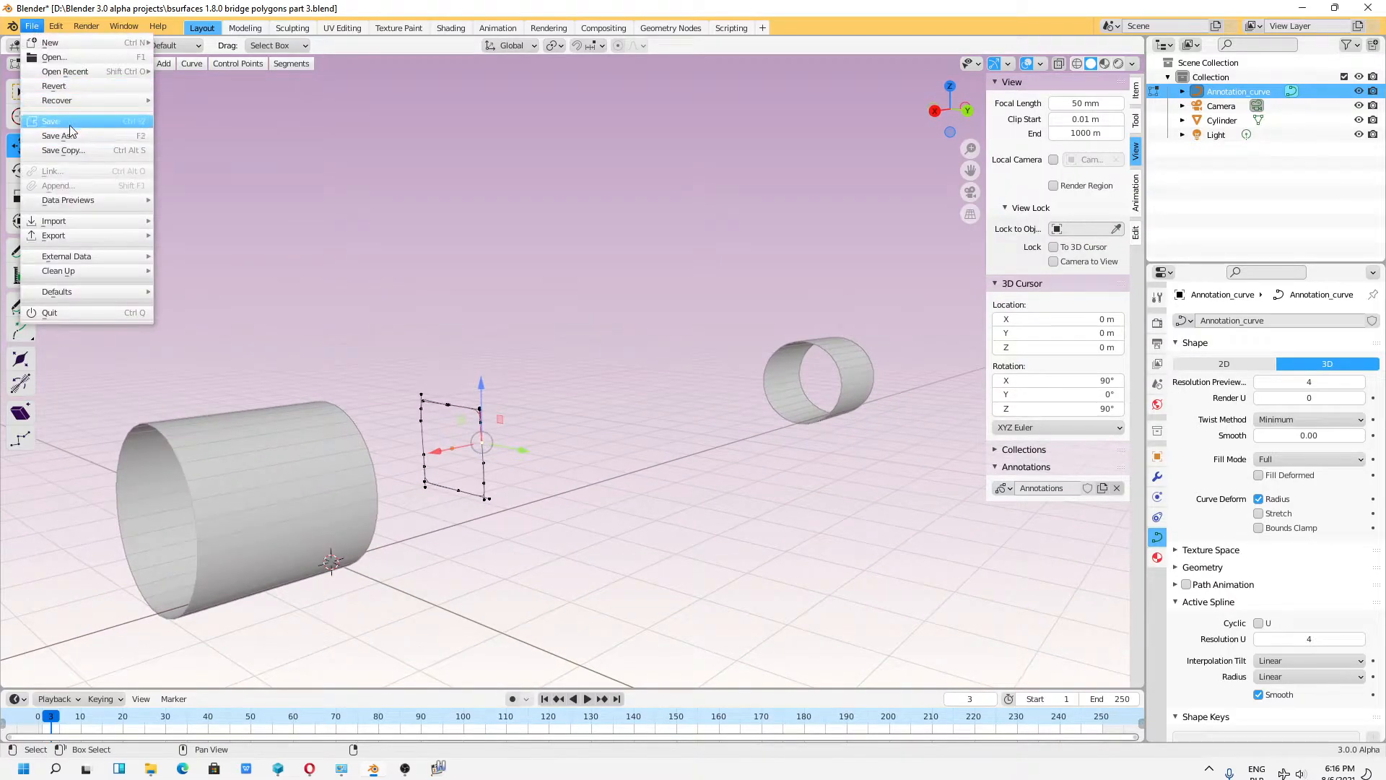
pyautogui.click(72, 125)
pyautogui.click(32, 27)
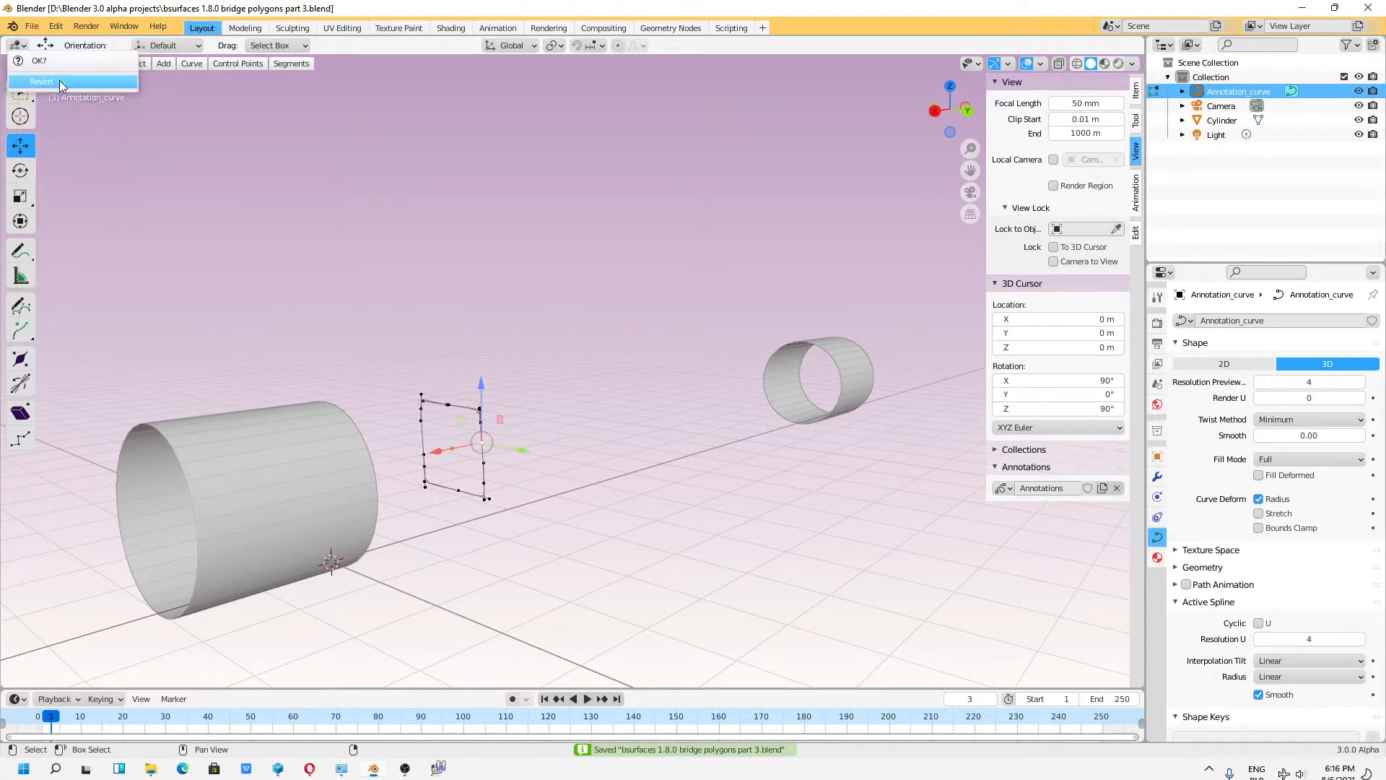
# Step: Duplicate the whole square profile curve and move the copy about 0.87 m along negative X toward the second tube
pyautogui.press('a')
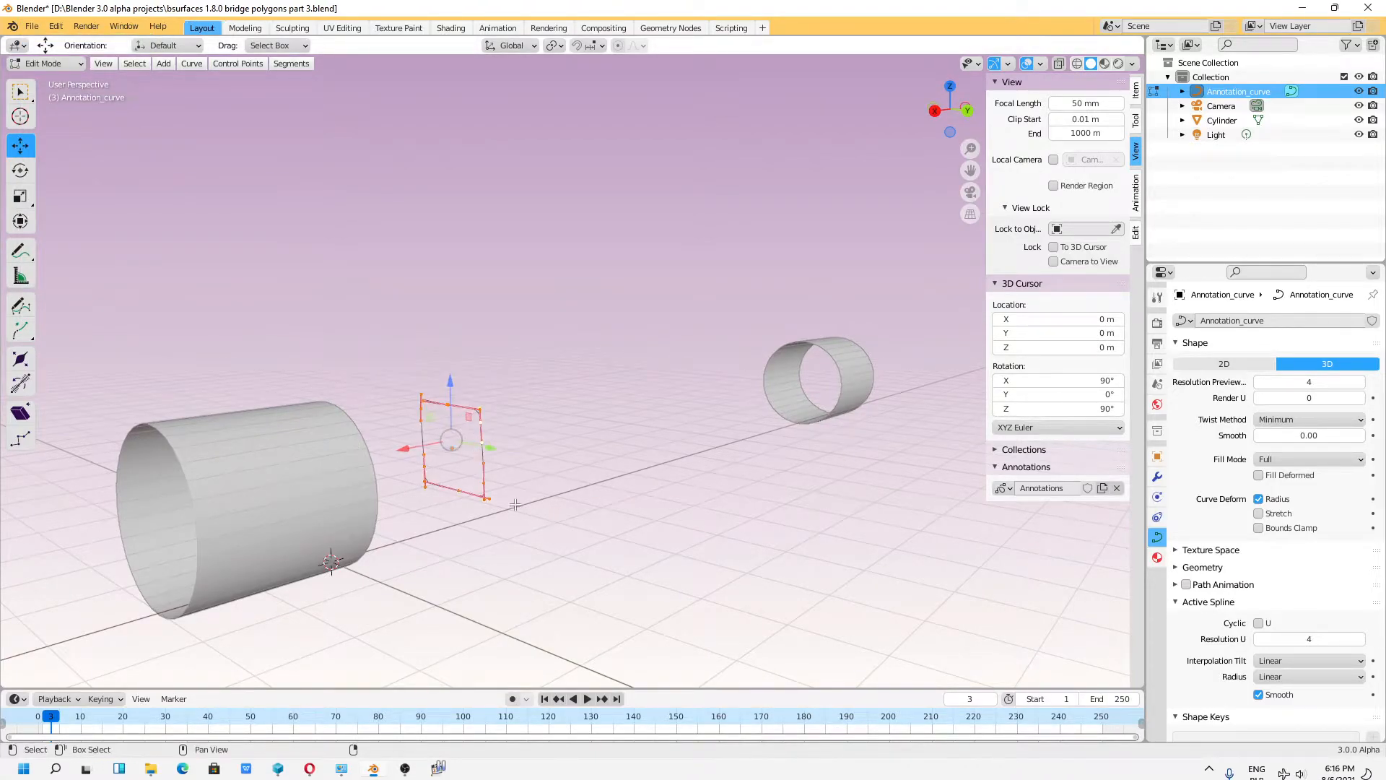
pyautogui.scroll(2, 442, 460)
pyautogui.scroll(-3, 534, 515)
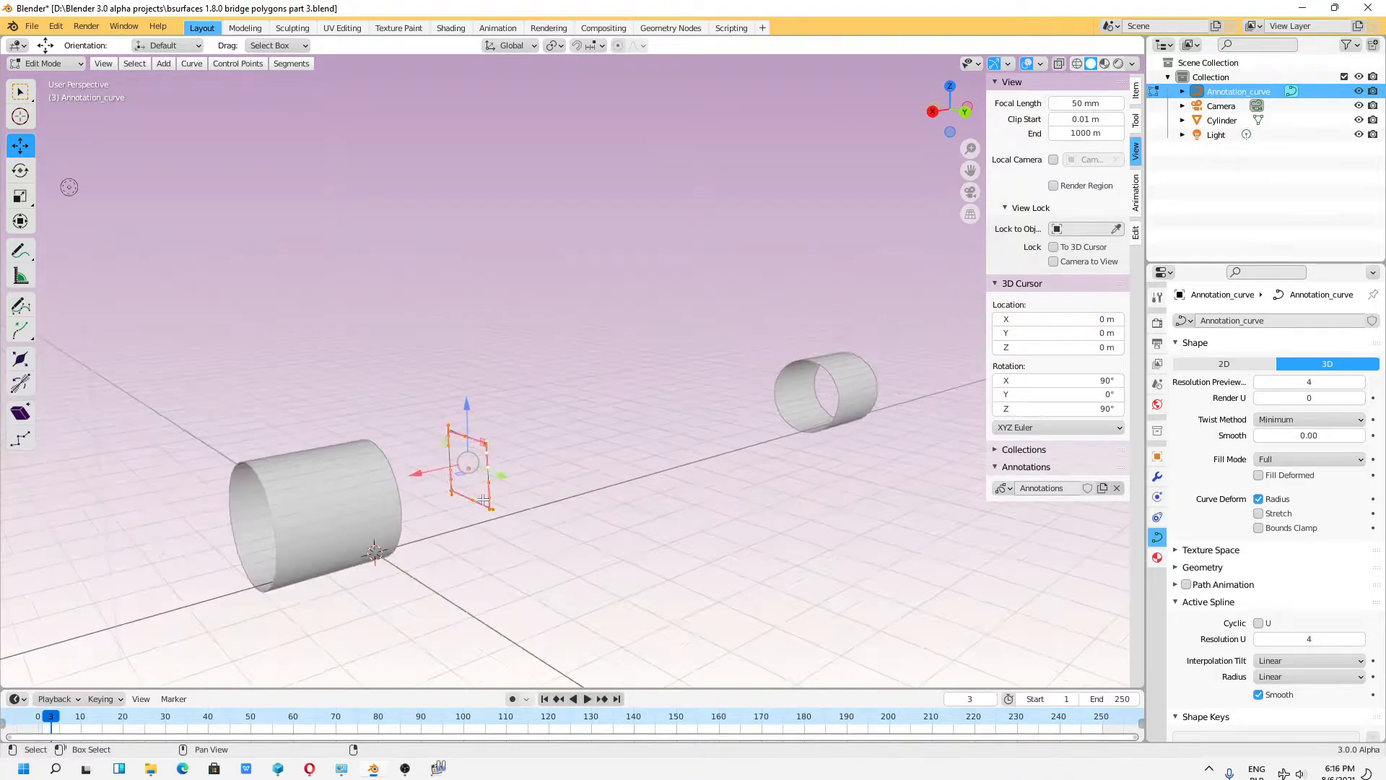
pyautogui.scroll(1, 484, 503)
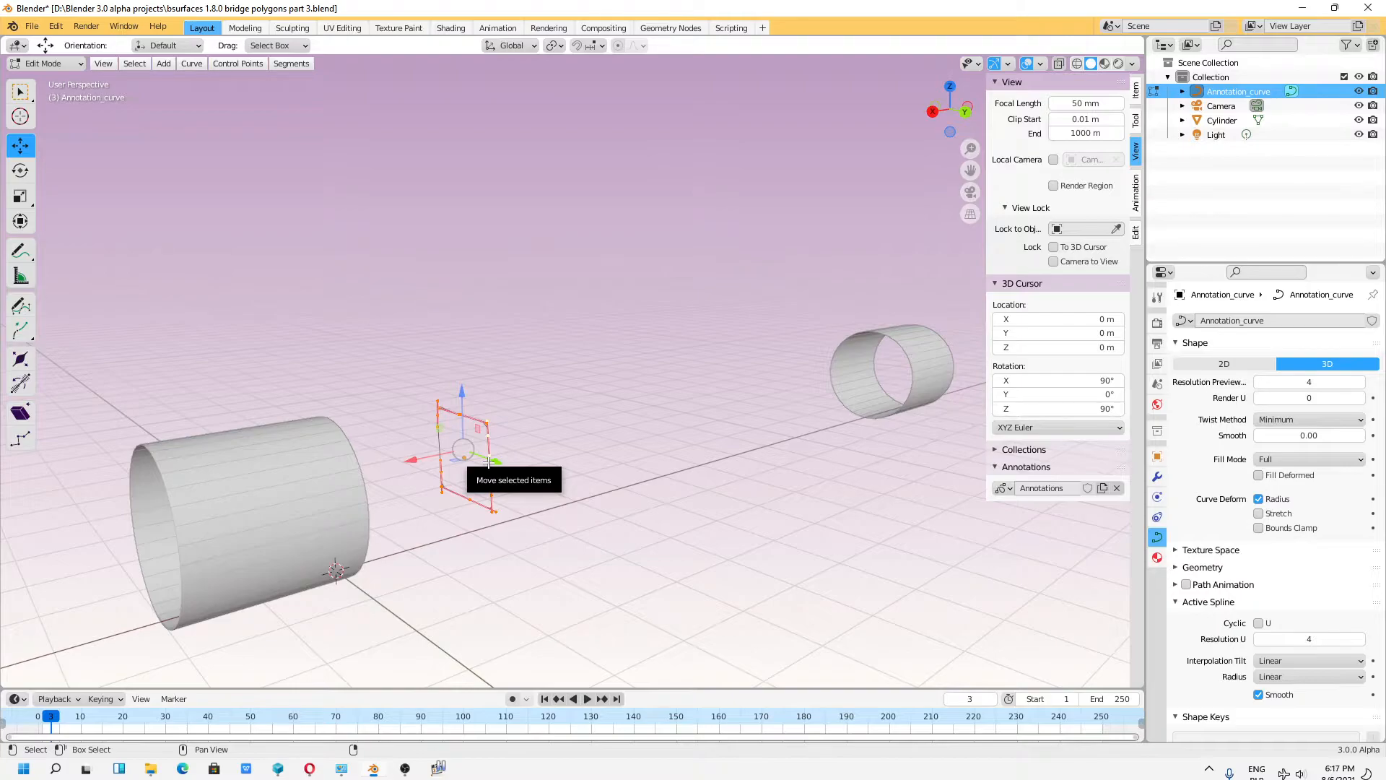
pyautogui.hotkey('shift', 'd')
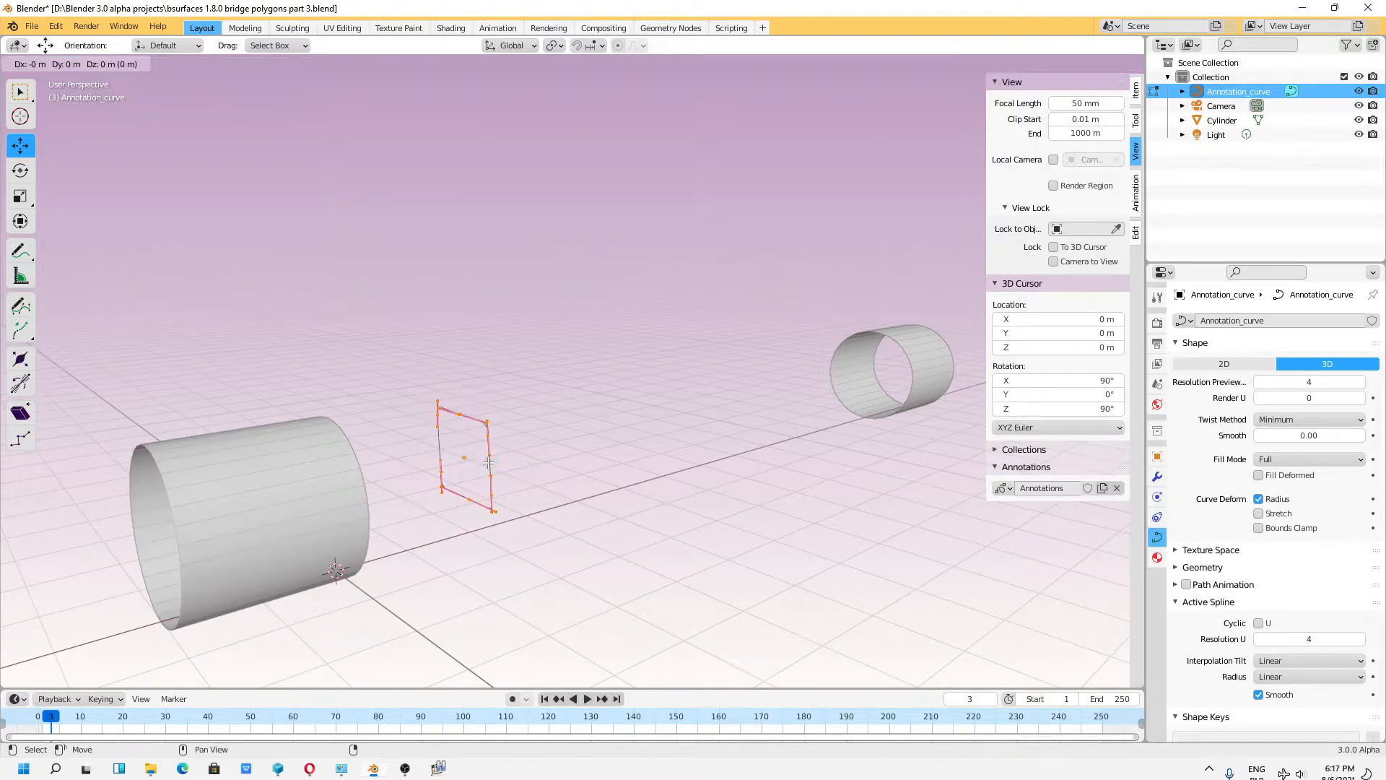
pyautogui.rightClick(488, 462)
pyautogui.moveTo(438, 456); pyautogui.dragTo(488, 447)
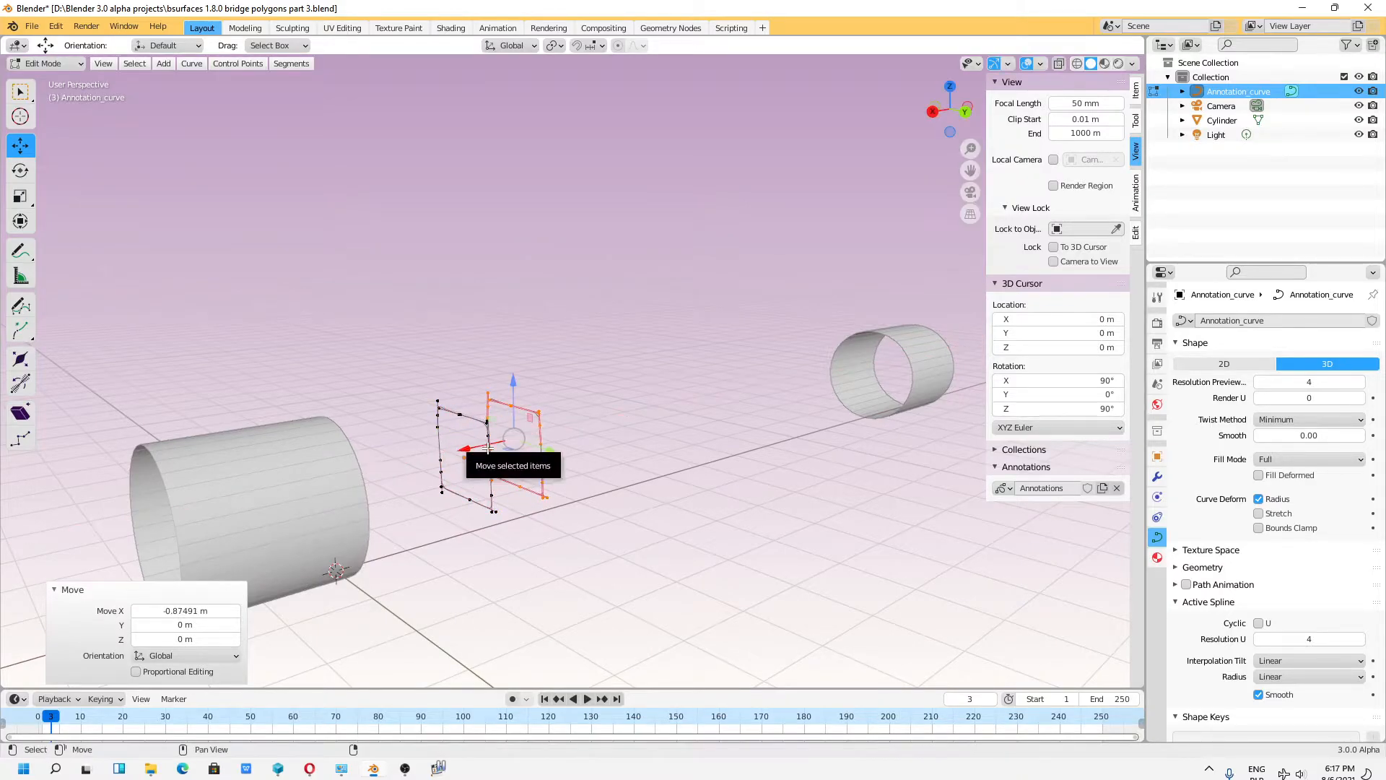
# Step: Enlarge the copied profile, scaling it about 1.76 along Z and about 2.18 along Y, with a small further Z increase
pyautogui.press('s')
pyautogui.moveTo(512, 384); pyautogui.dragTo(512, 344)
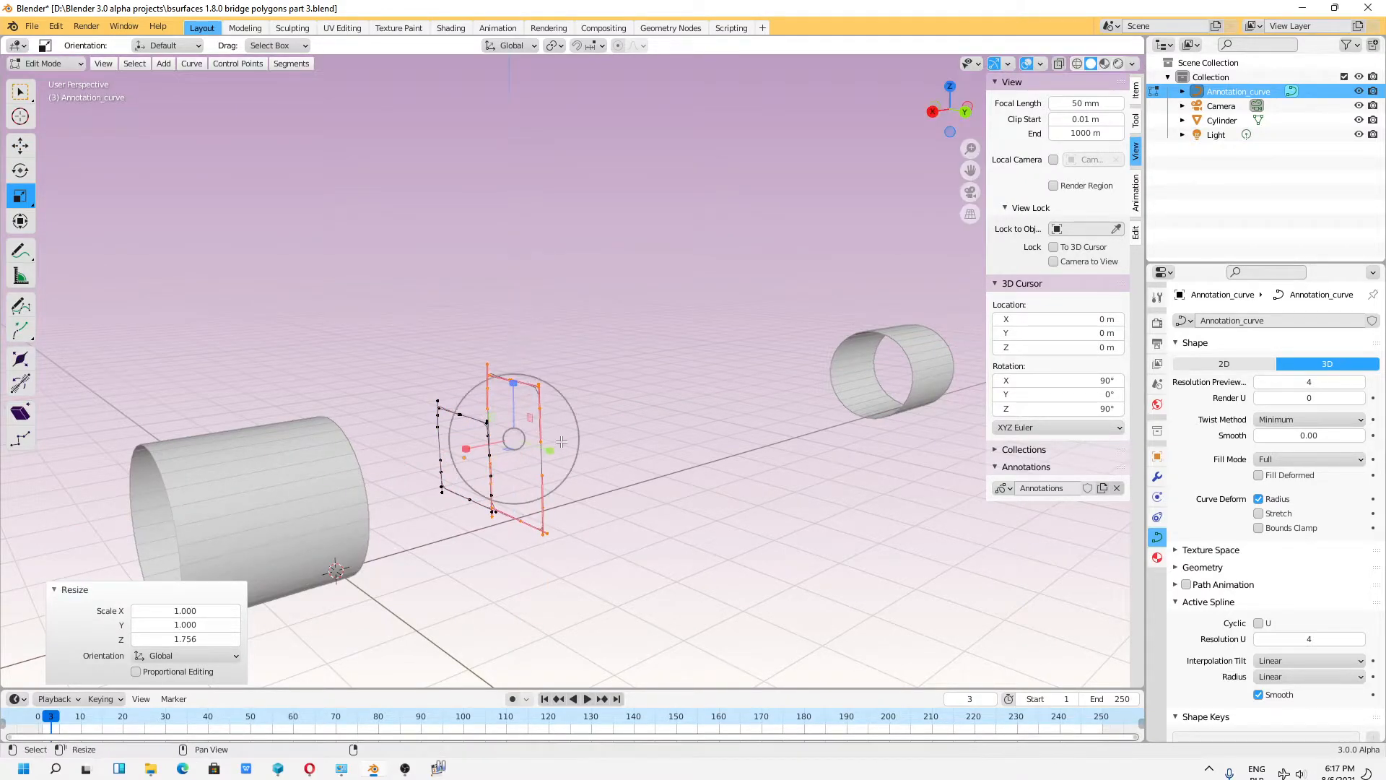
pyautogui.moveTo(551, 450); pyautogui.dragTo(589, 472)
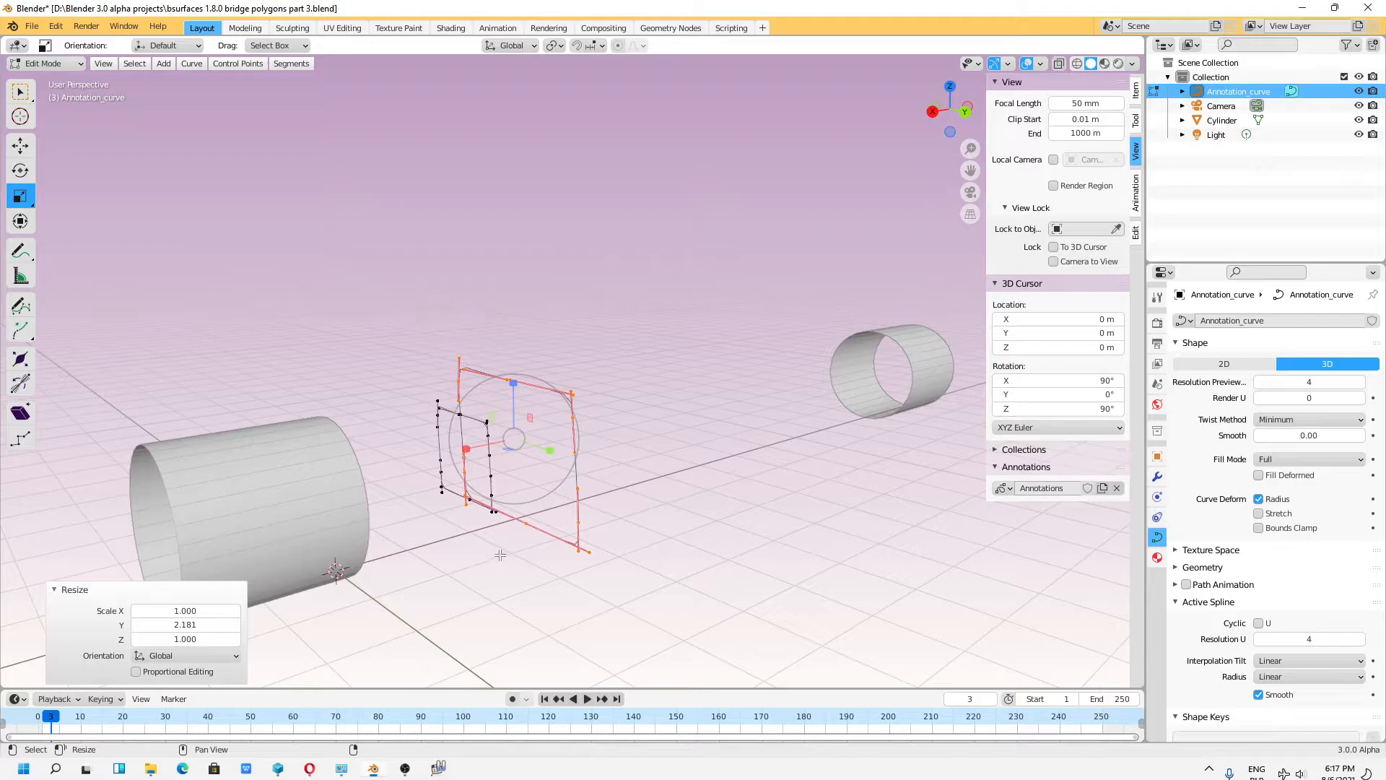
pyautogui.moveTo(501, 554); pyautogui.dragTo(516, 494, button='middle')
pyautogui.moveTo(515, 382); pyautogui.dragTo(516, 375)
# Step: Place three copies of the enlarged profile spaced along negative X, offsetting the last one by about 2.24 m
pyautogui.hotkey('shift', 'd')
pyautogui.rightClick(527, 389)
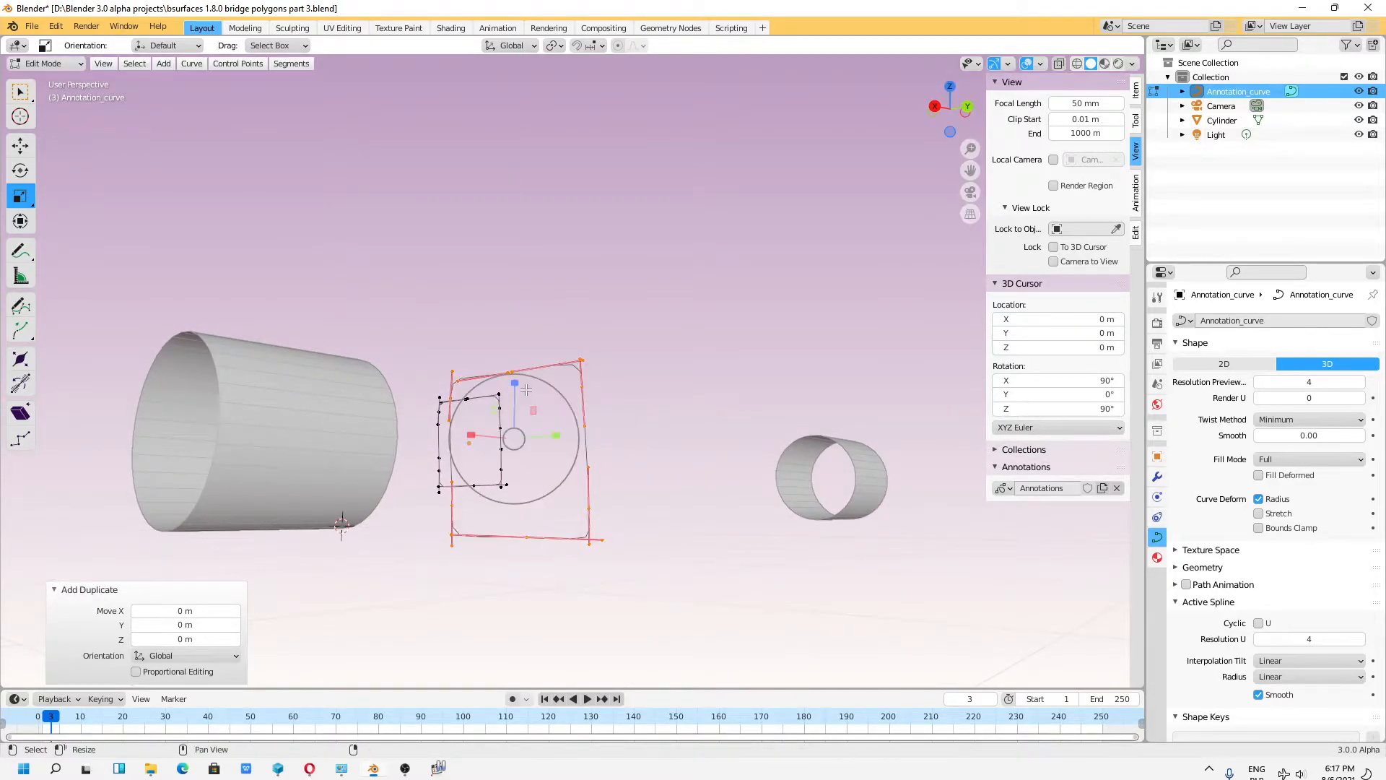
pyautogui.press('g')
pyautogui.moveTo(495, 436); pyautogui.dragTo(605, 441)
pyautogui.moveTo(605, 441); pyautogui.dragTo(635, 548, button='middle')
pyautogui.hotkey('shift', 'd')
pyautogui.rightClick(651, 520)
pyautogui.moveTo(621, 457); pyautogui.dragTo(720, 456)
pyautogui.moveTo(720, 456); pyautogui.dragTo(597, 531, button='middle')
pyautogui.moveTo(517, 420); pyautogui.dragTo(631, 491, button='middle')
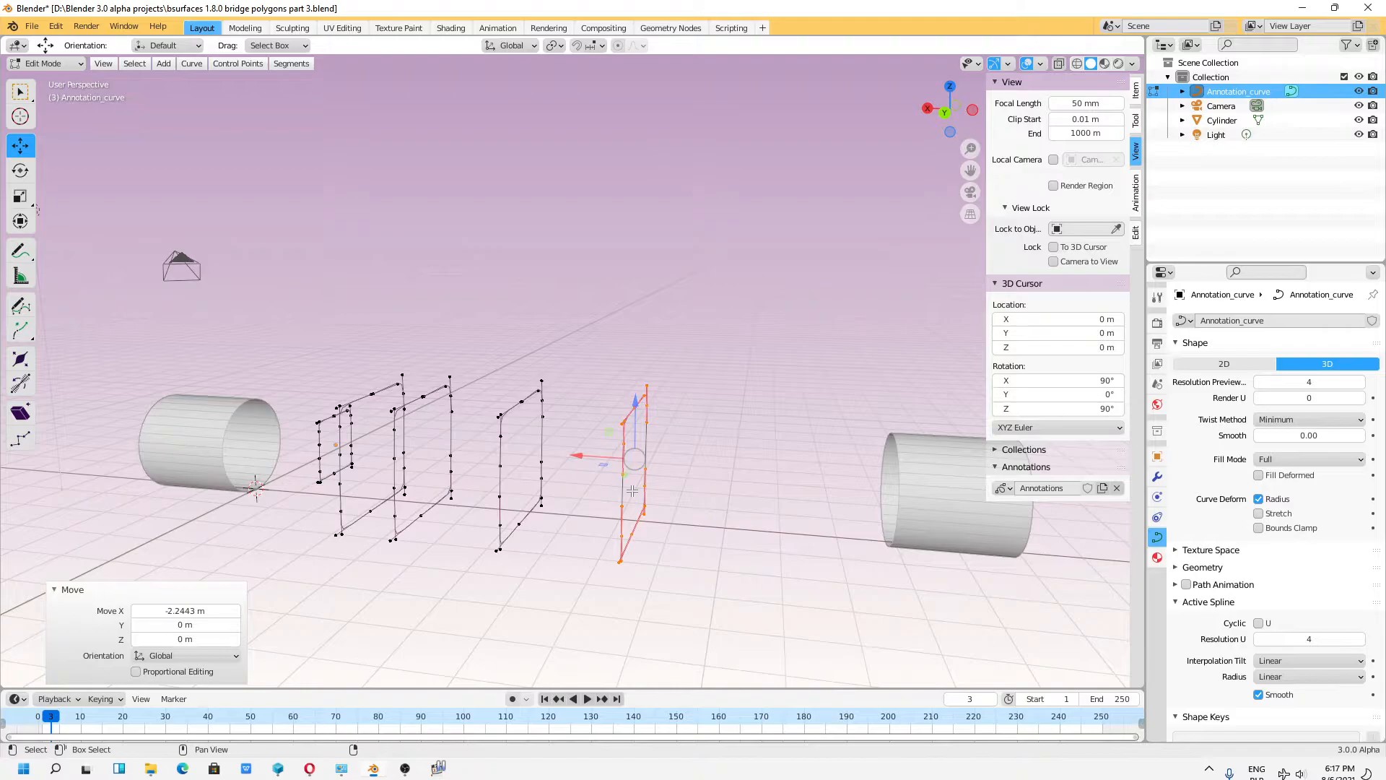
# Step: Add three more profile copies up to the second tube's opening, offsetting the last one by about 0.67 m along negative X
pyautogui.hotkey('shift', 'd')
pyautogui.rightClick(632, 491)
pyautogui.moveTo(604, 461); pyautogui.dragTo(810, 473)
# Step: Shrink the last profile beside the second tube in height and scale it to about 0.71 along Y
pyautogui.hotkey('shift', 'space')
pyautogui.press('s')
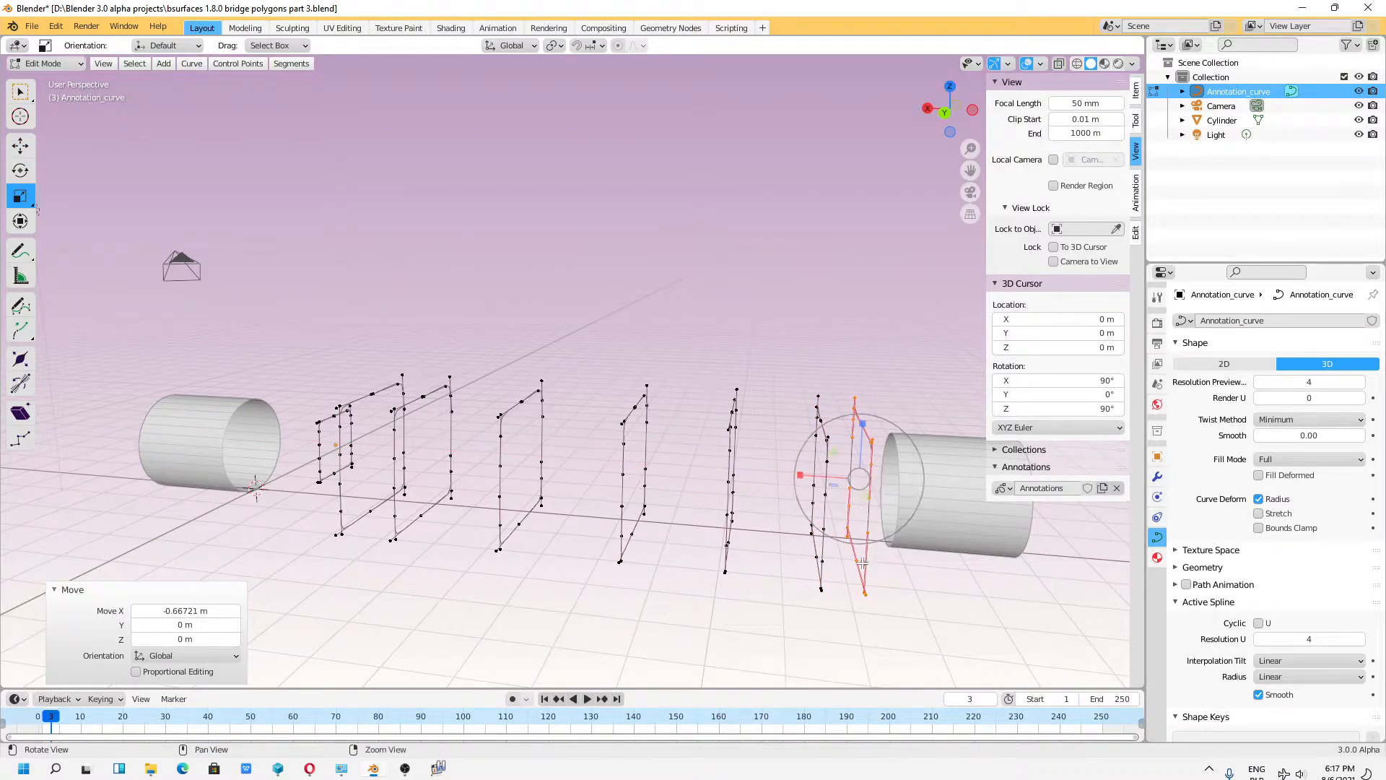
pyautogui.moveTo(942, 466); pyautogui.dragTo(873, 460, button='middle')
pyautogui.moveTo(865, 425); pyautogui.dragTo(836, 490)
pyautogui.moveTo(836, 490); pyautogui.dragTo(751, 554, button='middle')
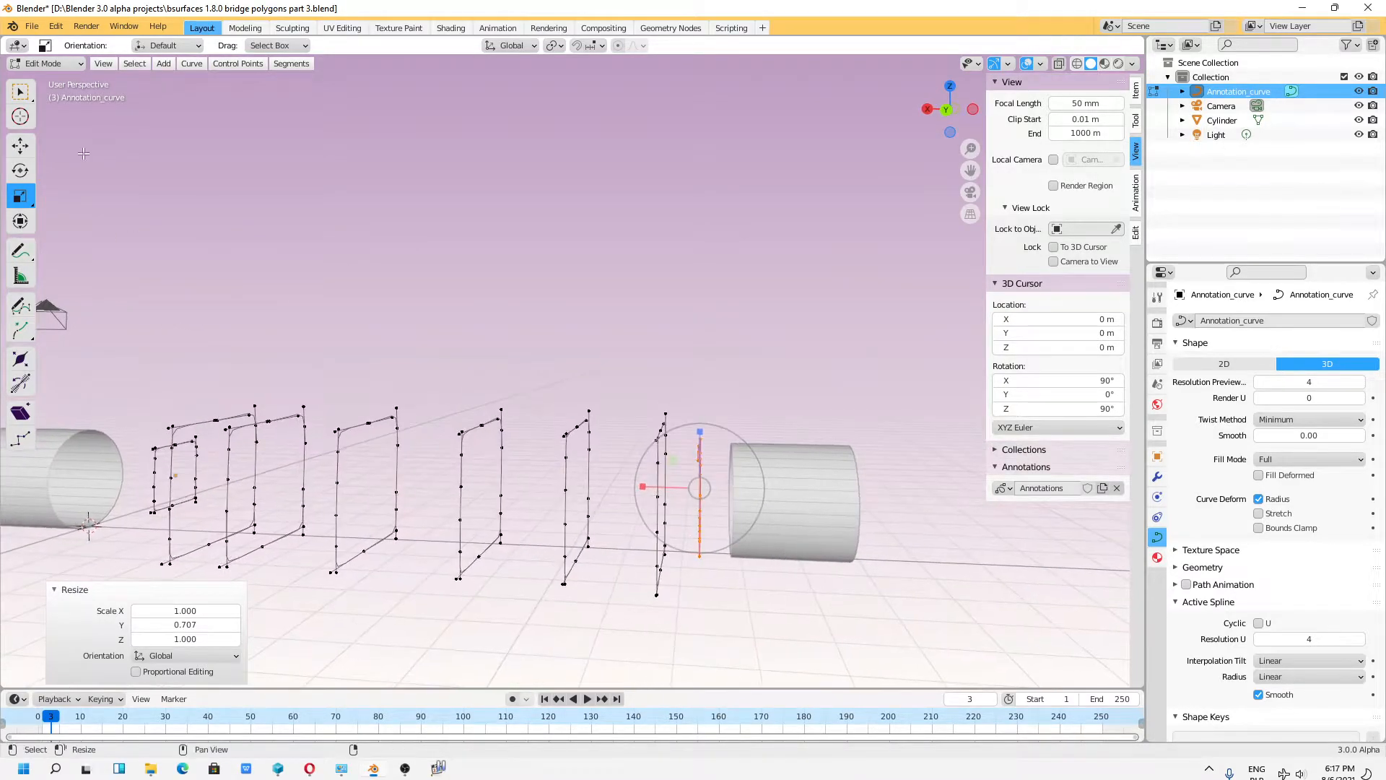
# Step: In the cylinder mesh, select all faces of the tube nearest the last profile and move it about 0.98 m along negative X
pyautogui.click(45, 64)
pyautogui.click(46, 81)
pyautogui.click(833, 500)
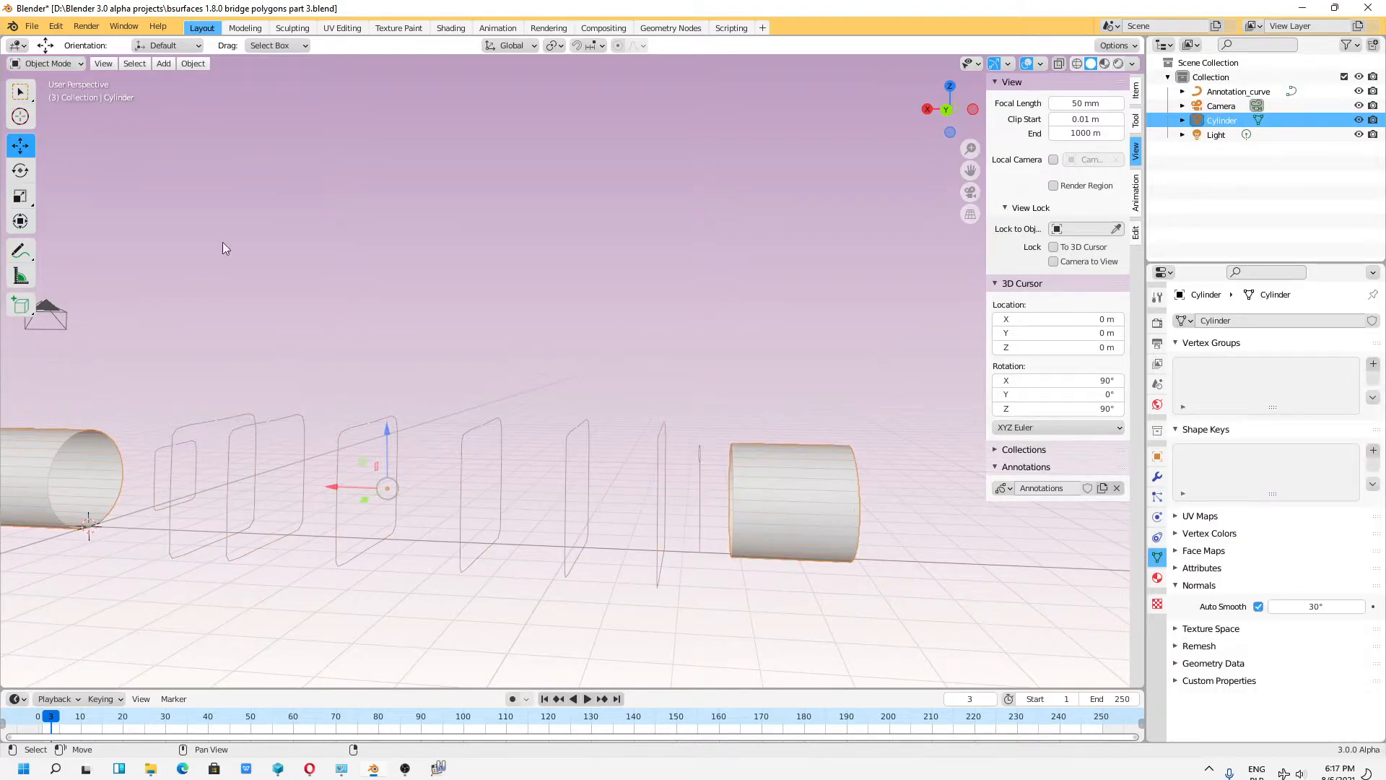
pyautogui.click(45, 64)
pyautogui.click(51, 97)
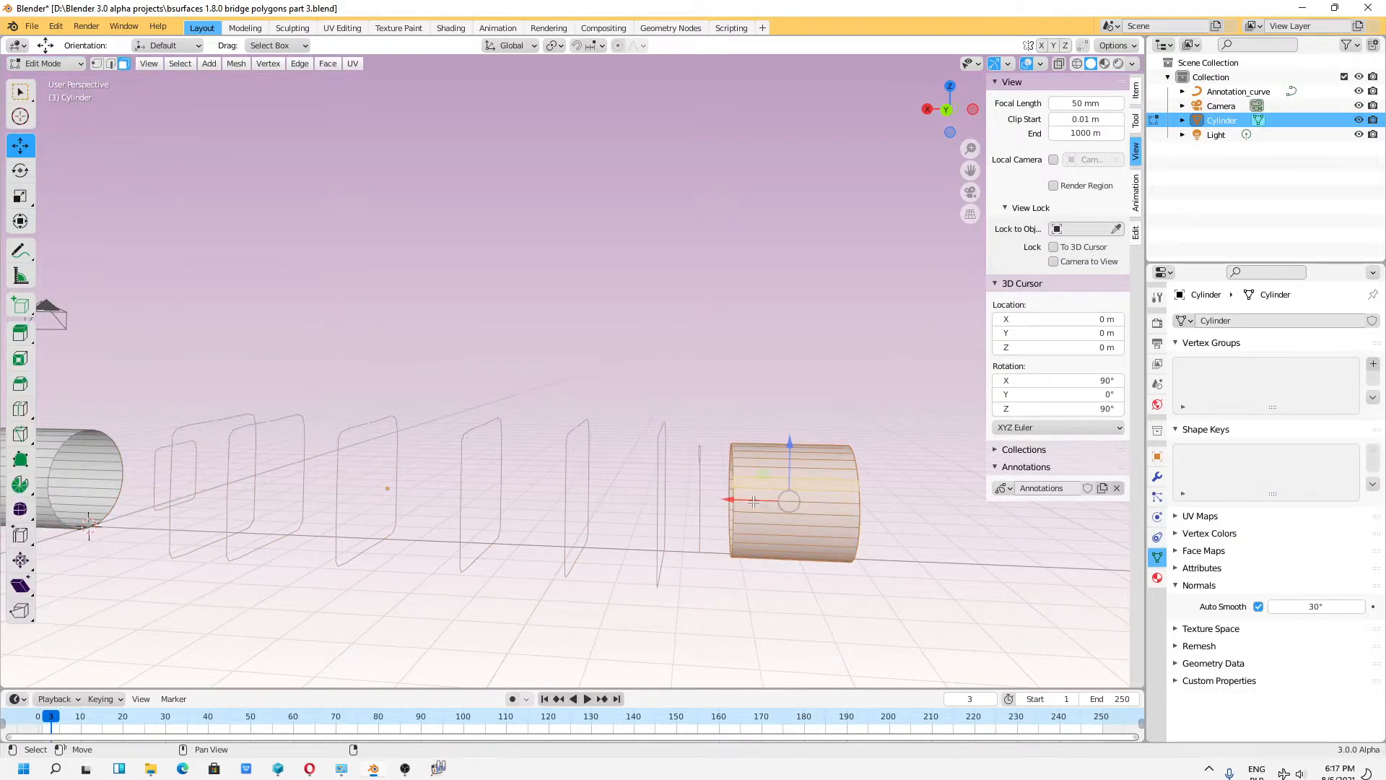
pyautogui.hotkey('alt', 'a')
pyautogui.click(844, 560)
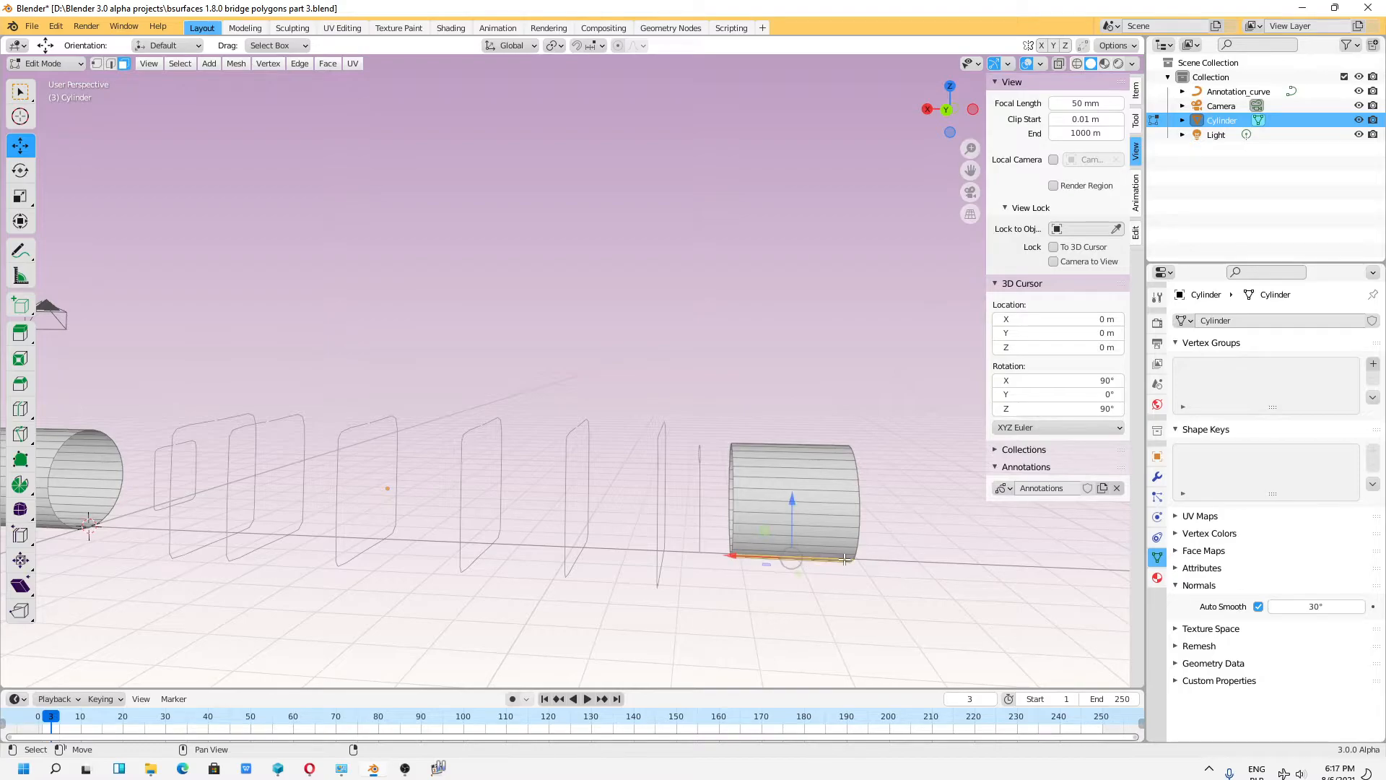
pyautogui.press('ctrl+KP_Add')
pyautogui.press('ctrl+KP_Add')
pyautogui.press('ctrl+KP_Add')
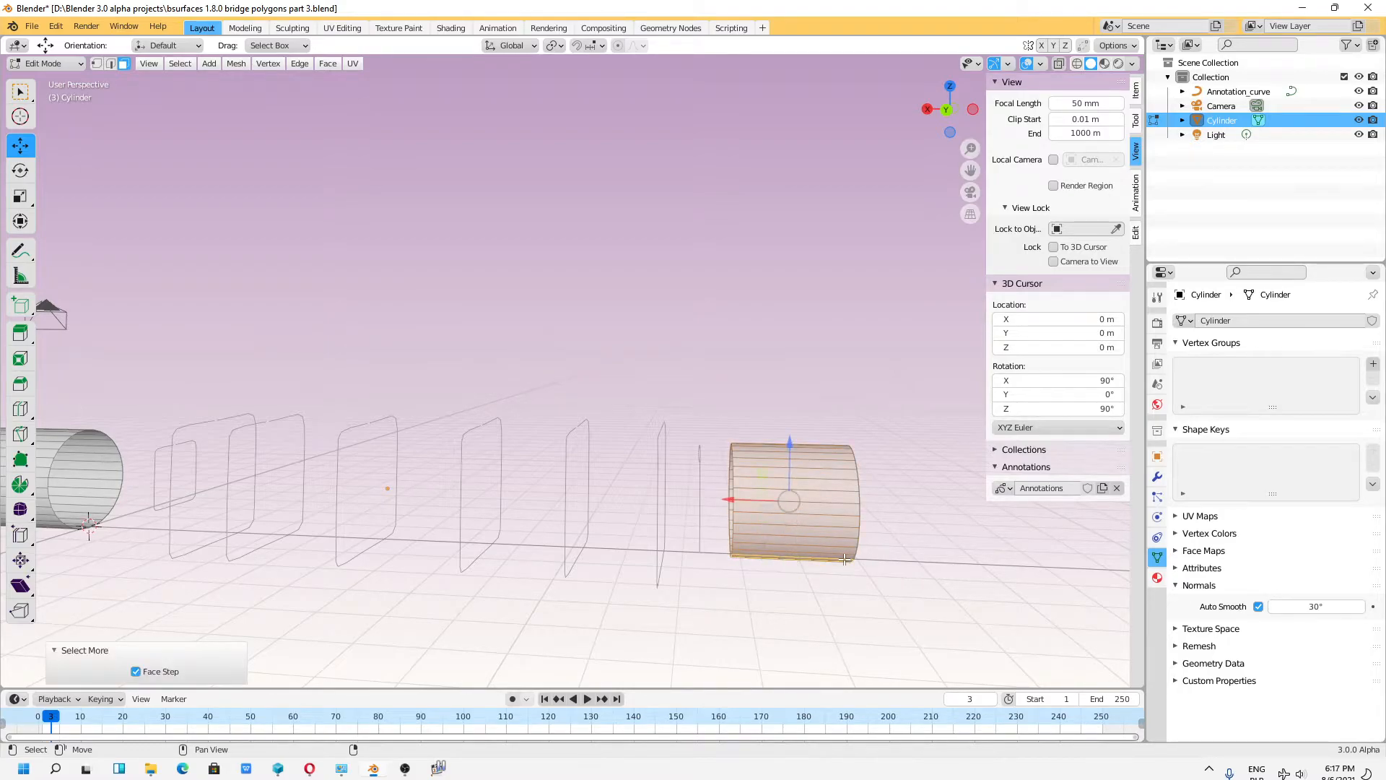
pyautogui.moveTo(753, 496); pyautogui.dragTo(809, 511)
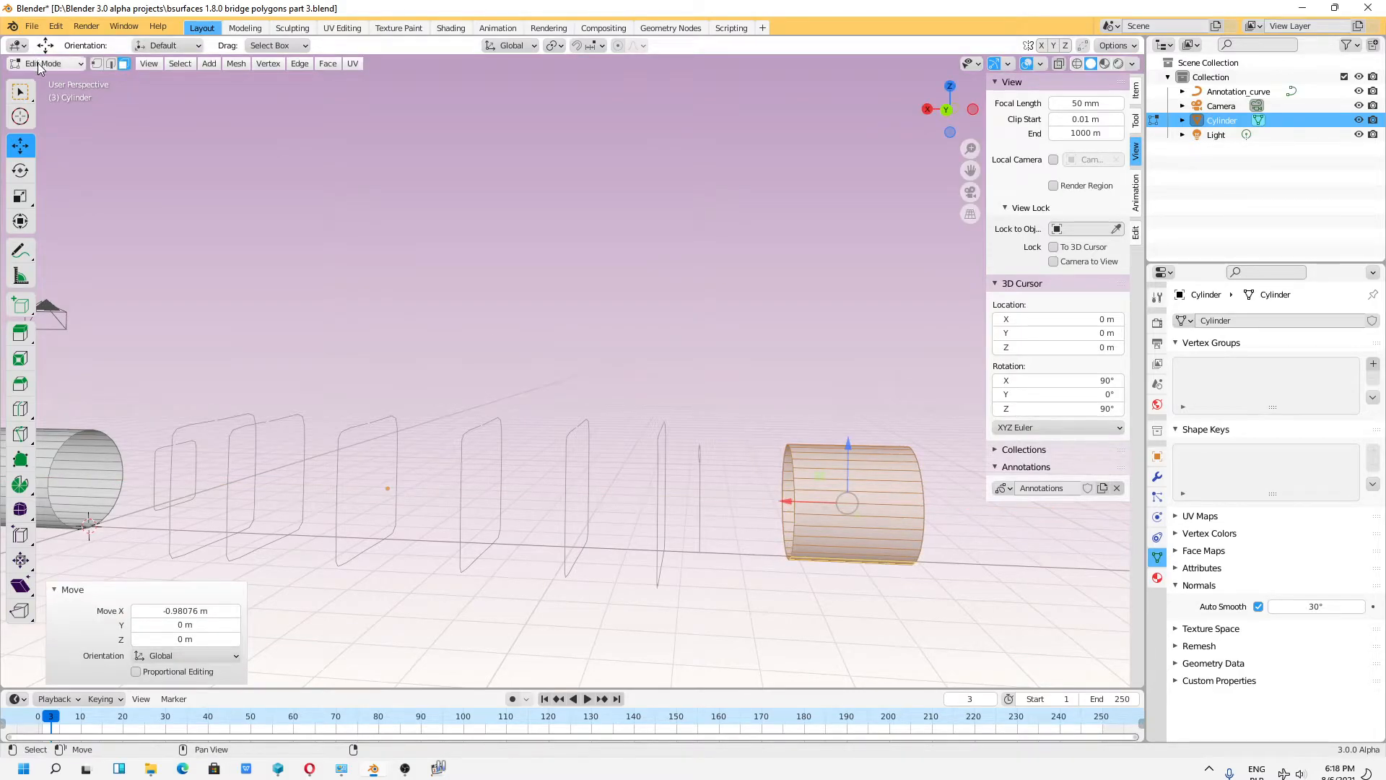
# Step: Save the project file and return the cylinder to Object Mode
pyautogui.click(32, 26)
pyautogui.click(71, 123)
pyautogui.click(44, 63)
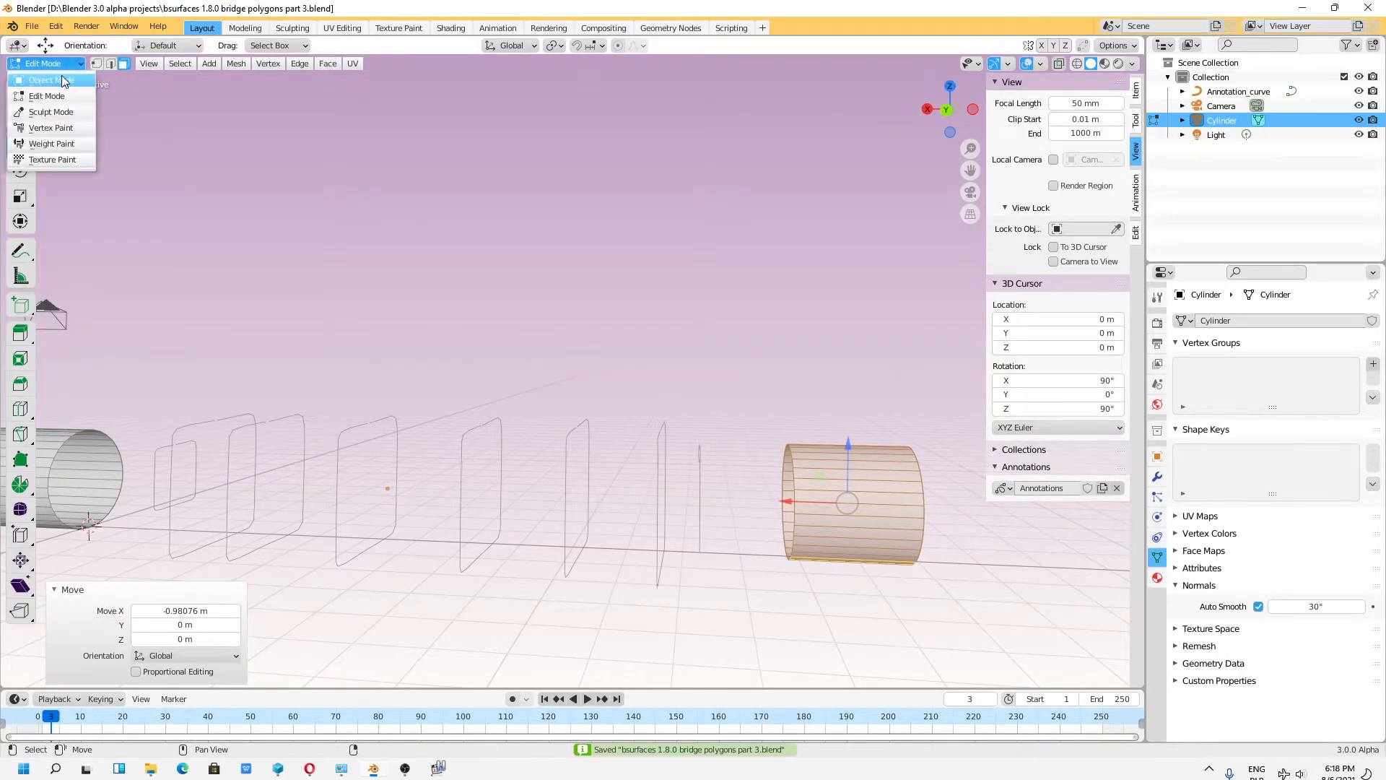
pyautogui.click(39, 81)
pyautogui.moveTo(107, 383); pyautogui.dragTo(448, 288, button='middle')
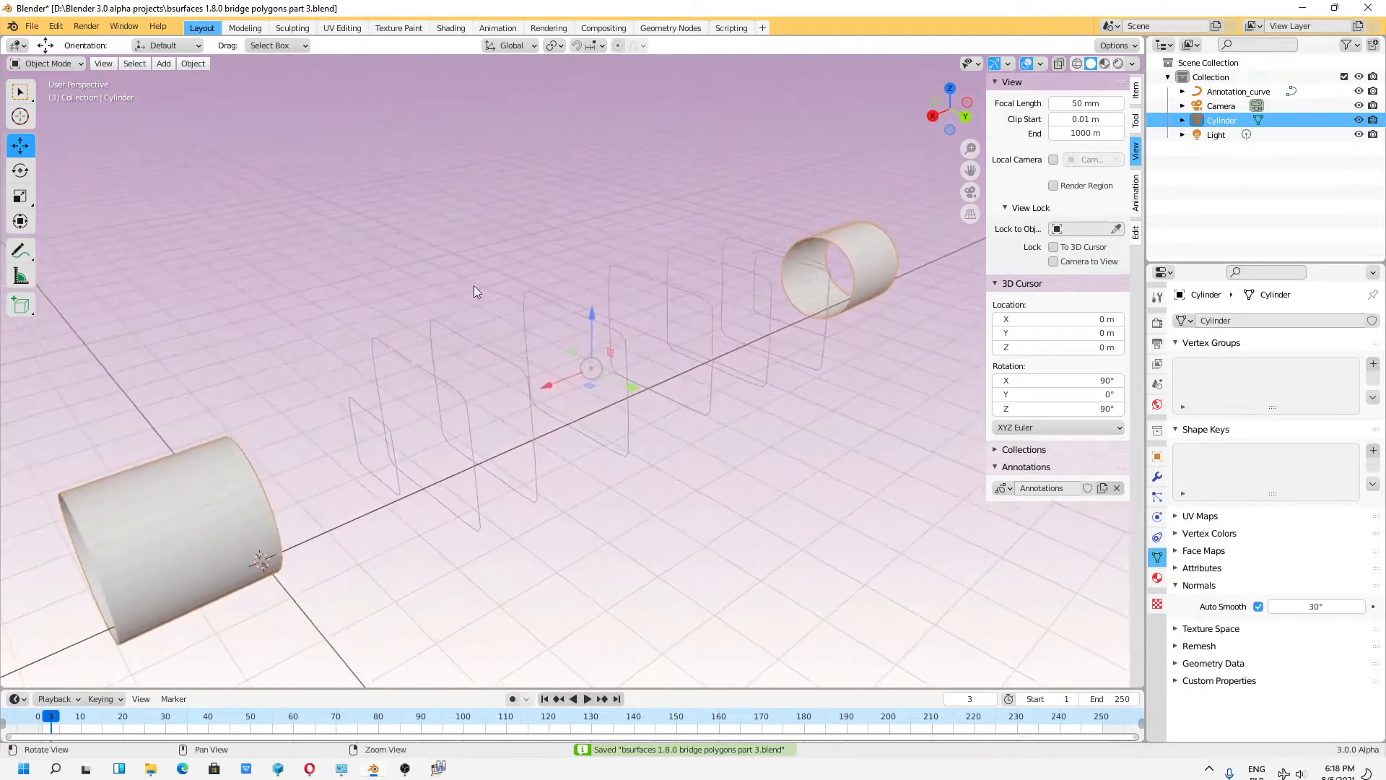
# Step: Set the cylinder as the Bsurfaces mesh and rename the object Loft_bridge
pyautogui.click(1136, 232)
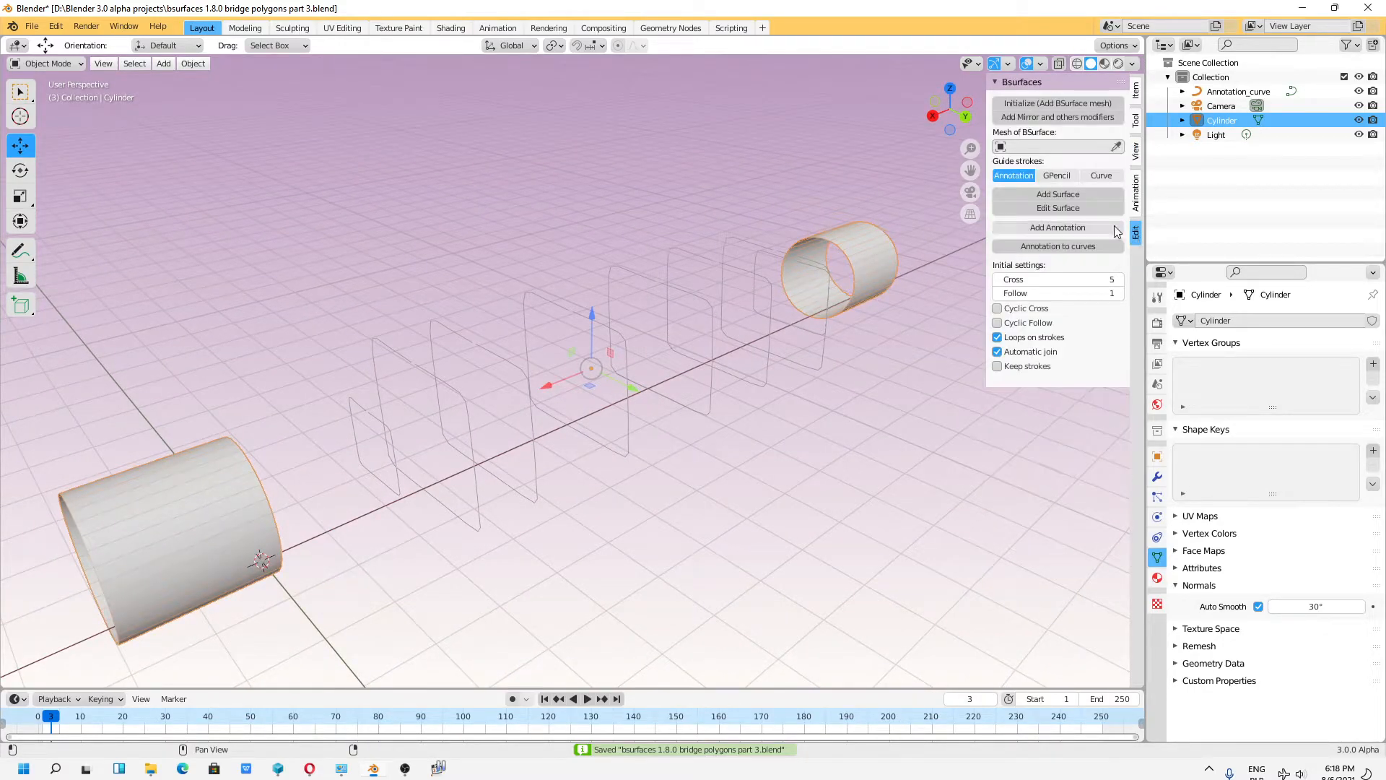
pyautogui.click(1118, 147)
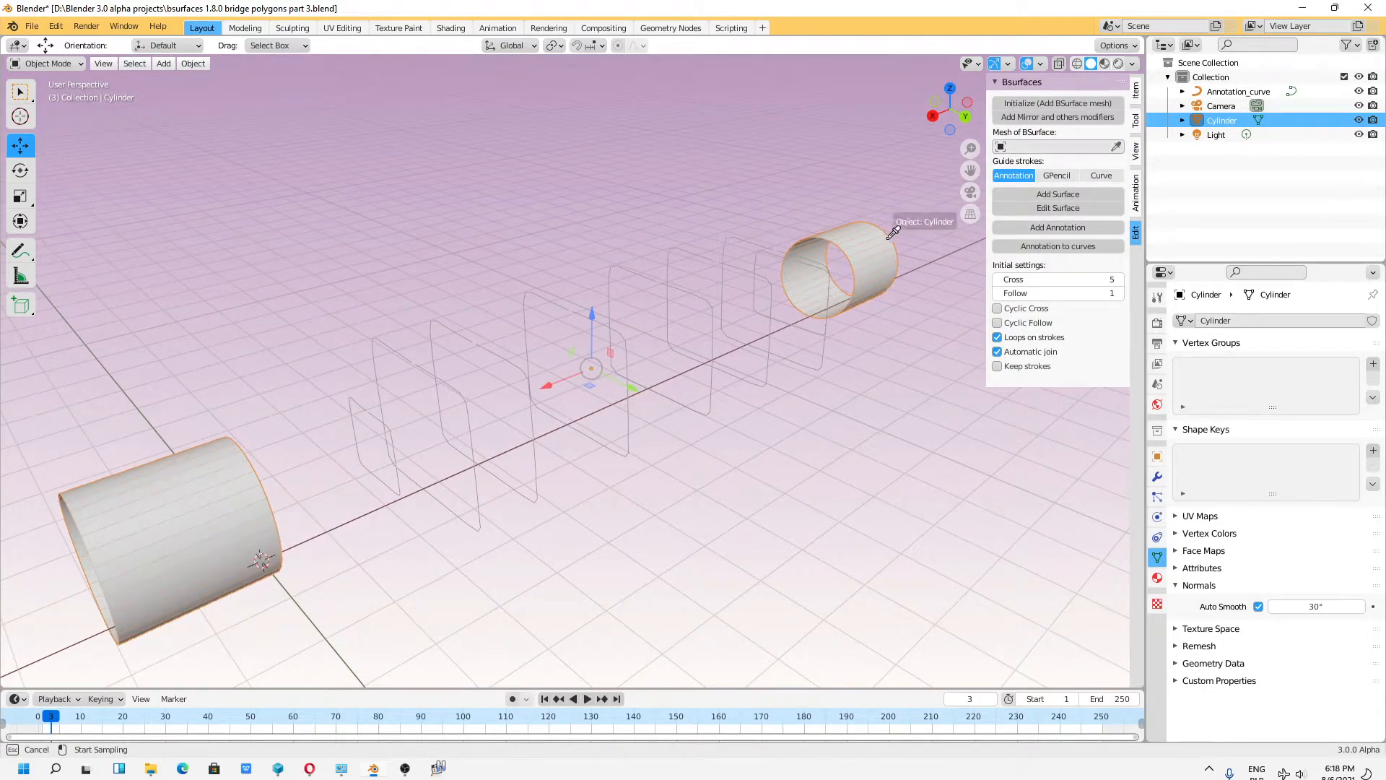
pyautogui.click(878, 240)
pyautogui.doubleClick(1221, 120)
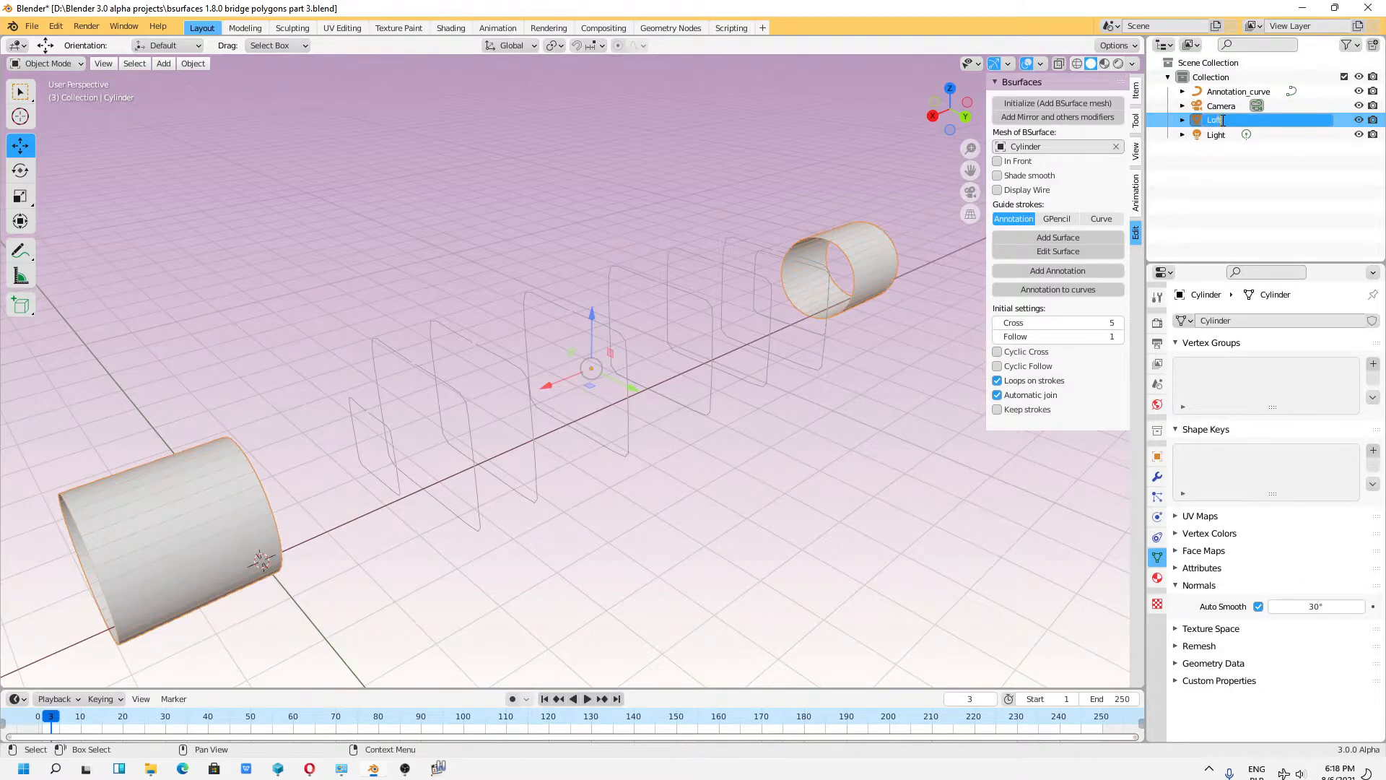
pyautogui.press('Return')
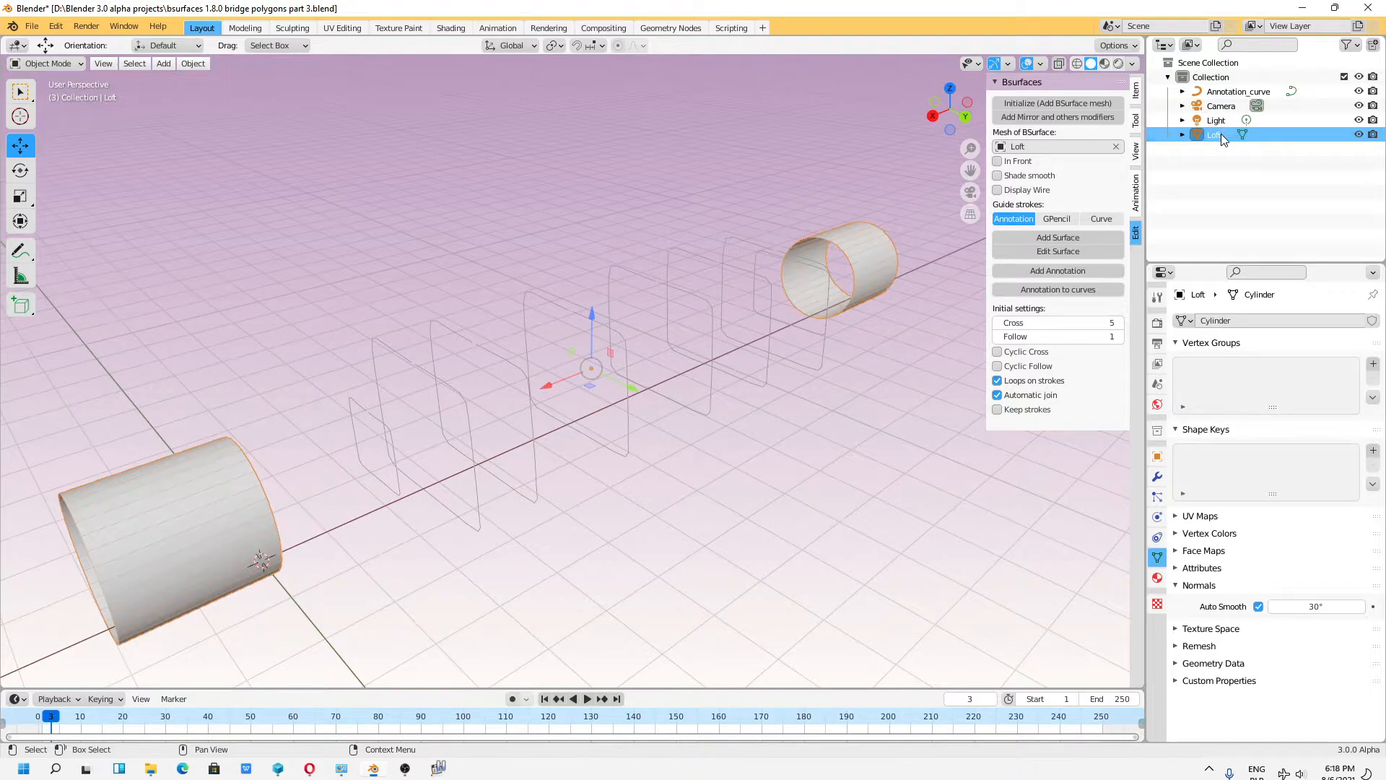
pyautogui.doubleClick(1219, 135)
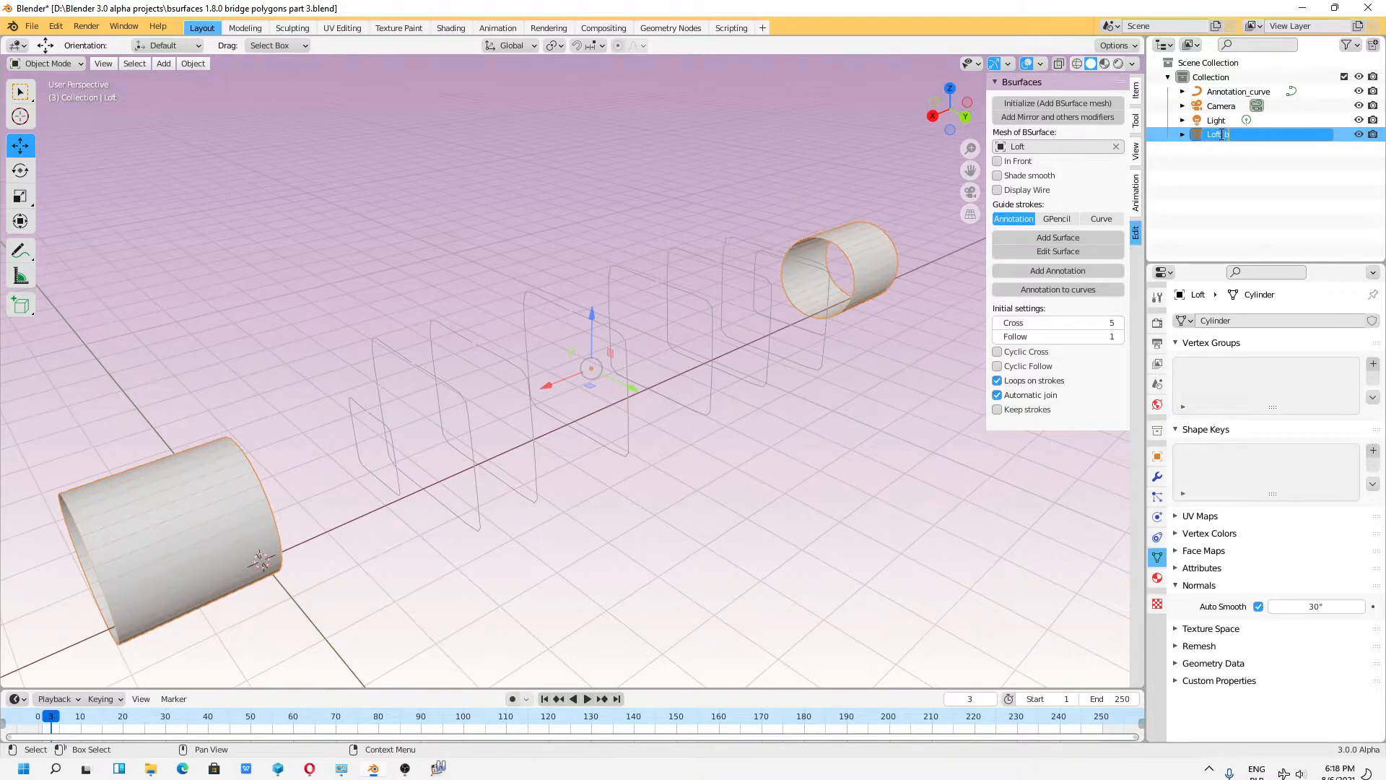
pyautogui.press('Return')
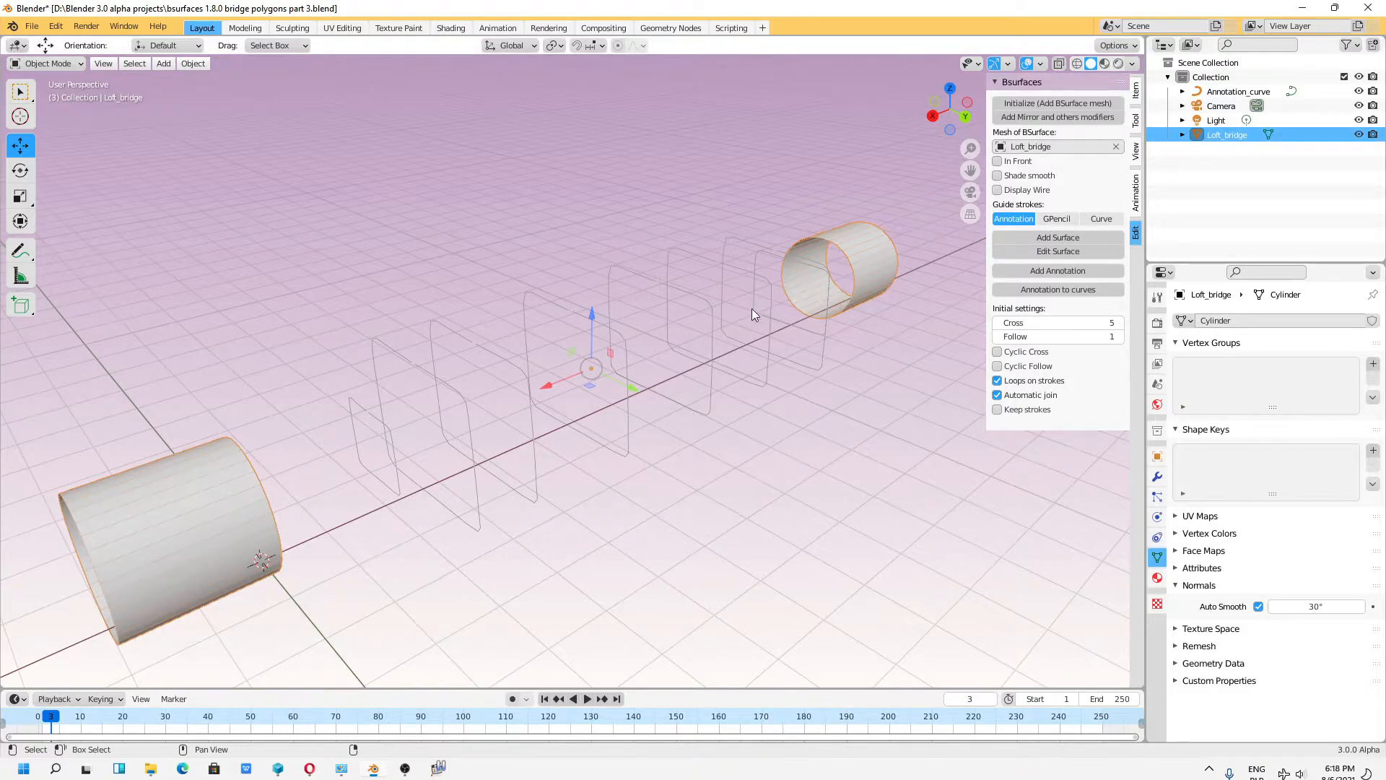
# Step: Rename the profile curve object as bridge_profile and save the project
pyautogui.click(1227, 95)
pyautogui.doubleClick(1234, 92)
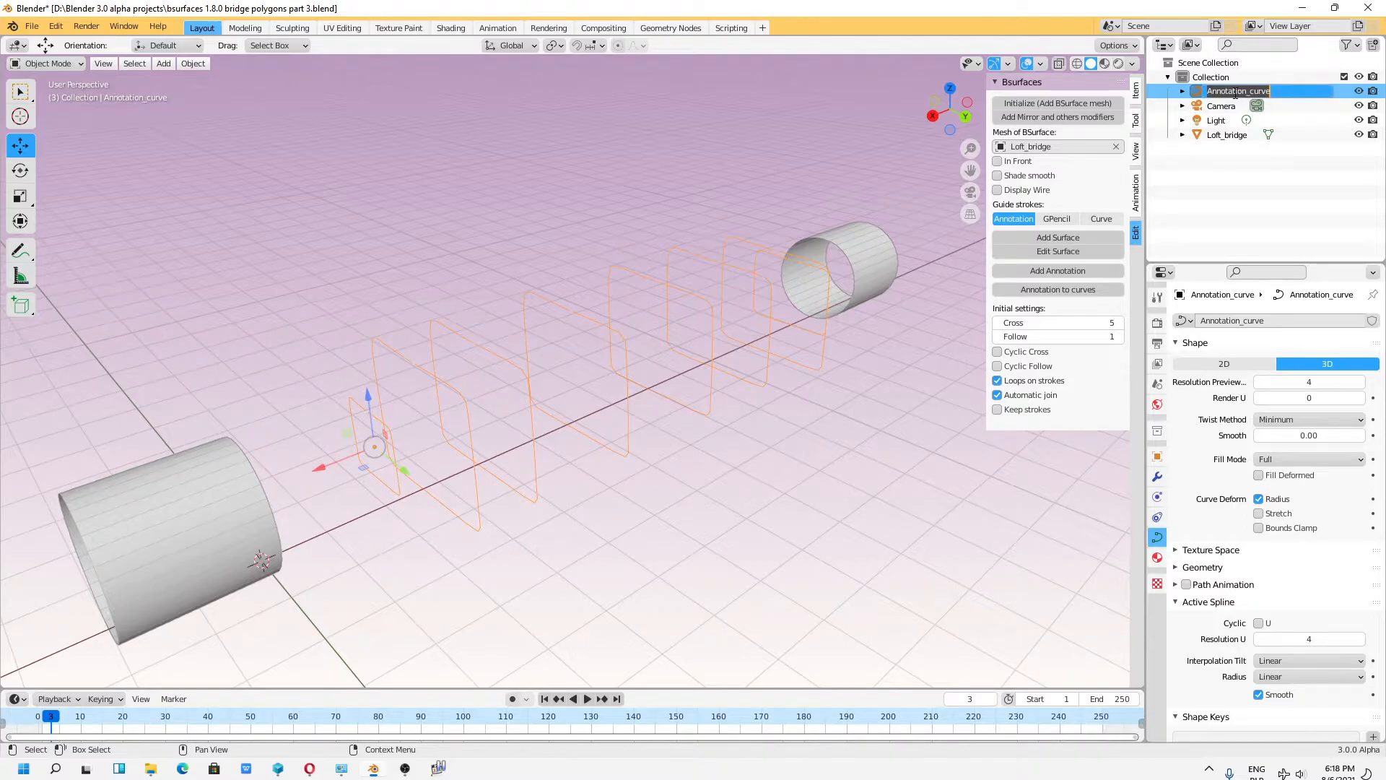
pyautogui.write('bridge_profile')
pyautogui.press('Return')
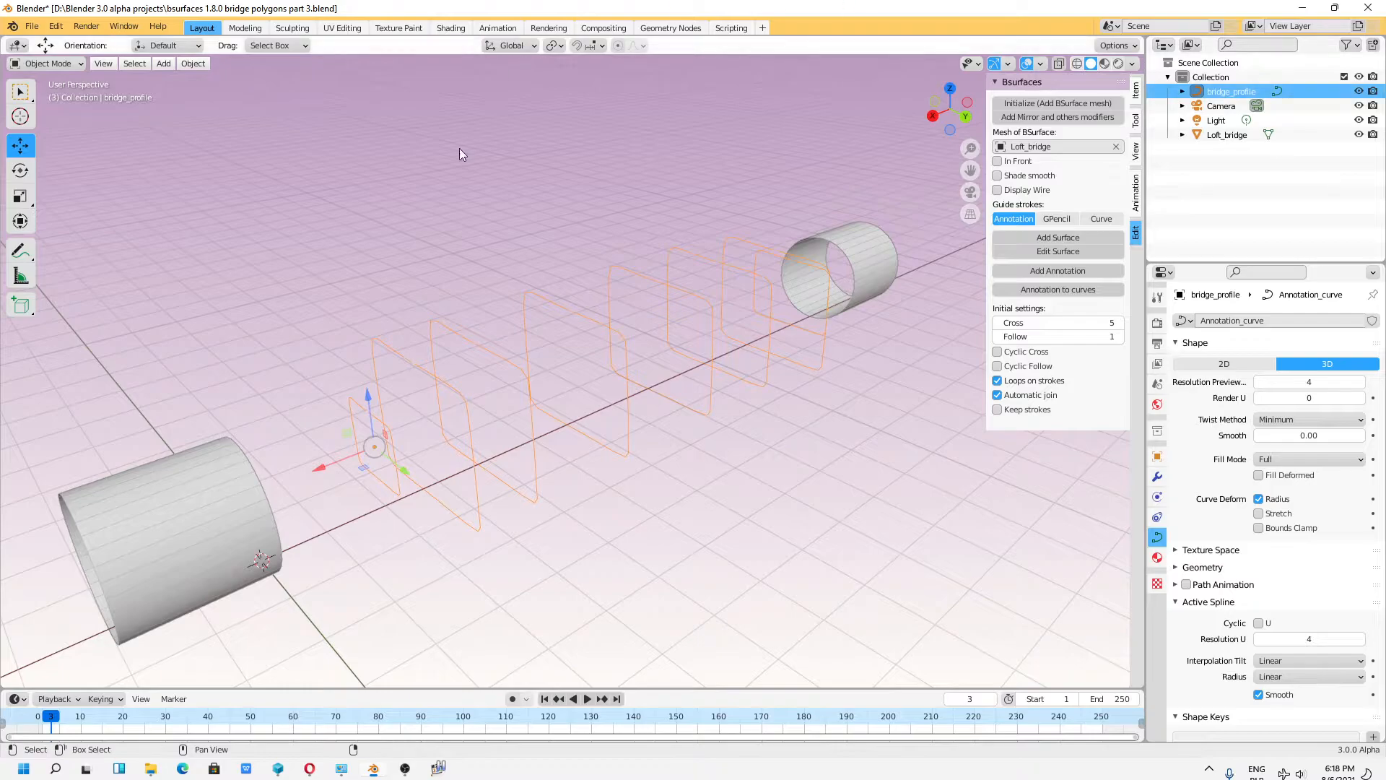
pyautogui.click(32, 26)
pyautogui.click(51, 122)
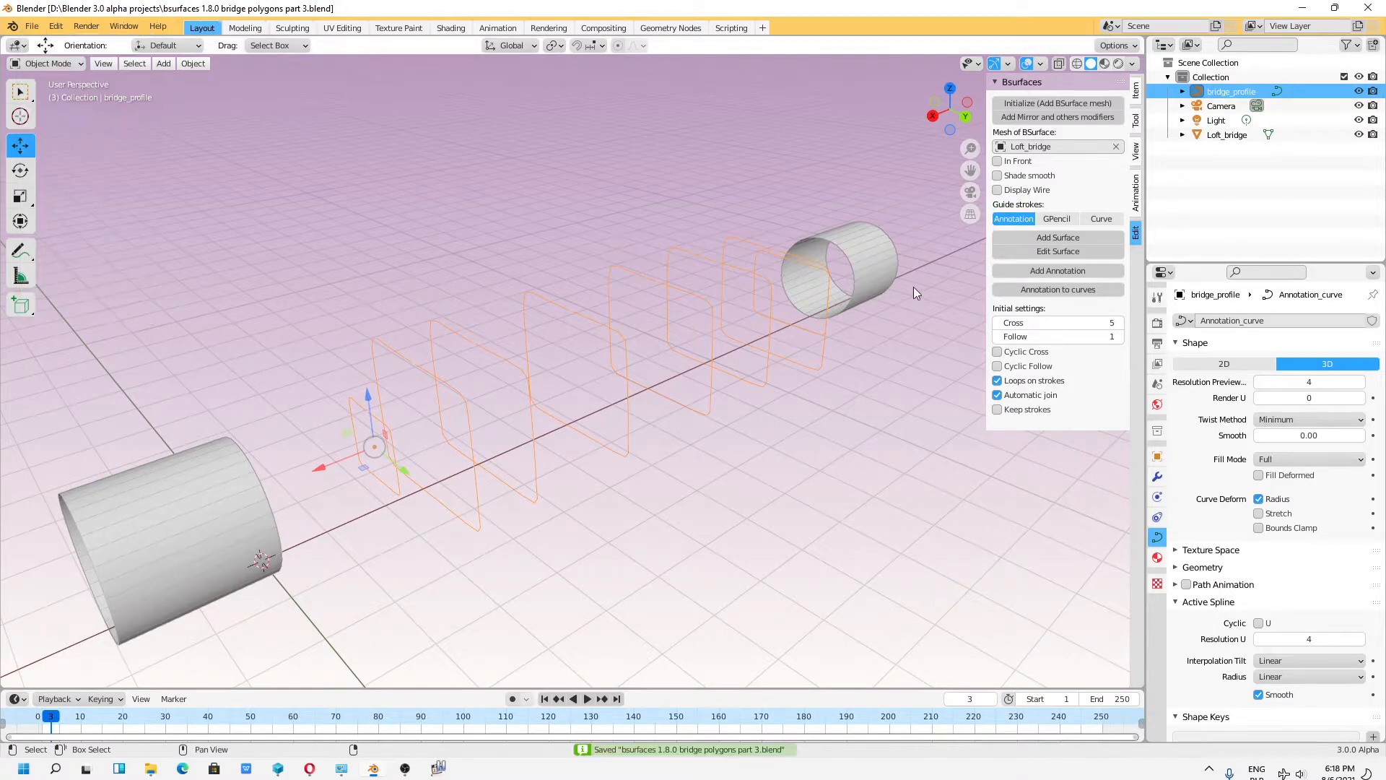
# Step: Set the Bsurfaces guide strokes to Curve and pick bridge_profile as the guide curve
pyautogui.click(877, 267)
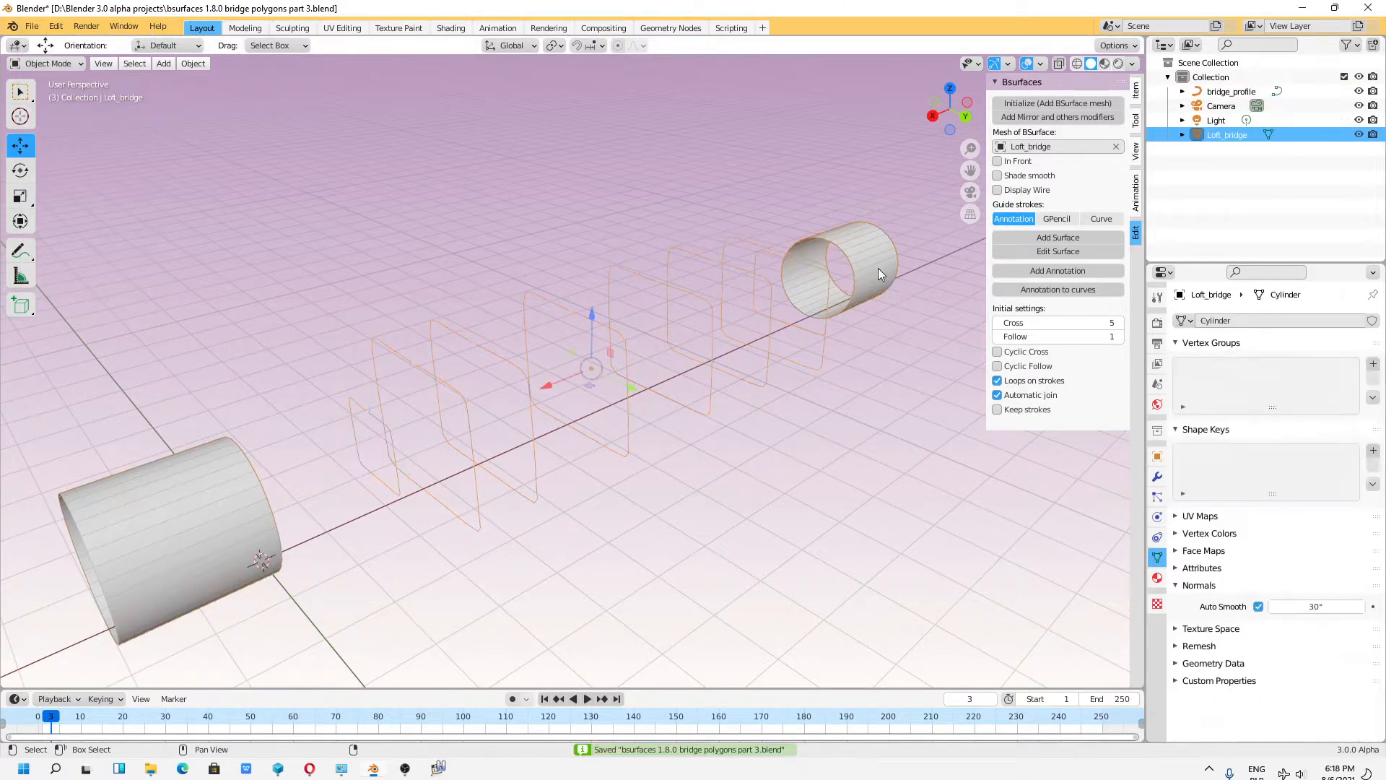
pyautogui.click(1101, 218)
pyautogui.click(1115, 233)
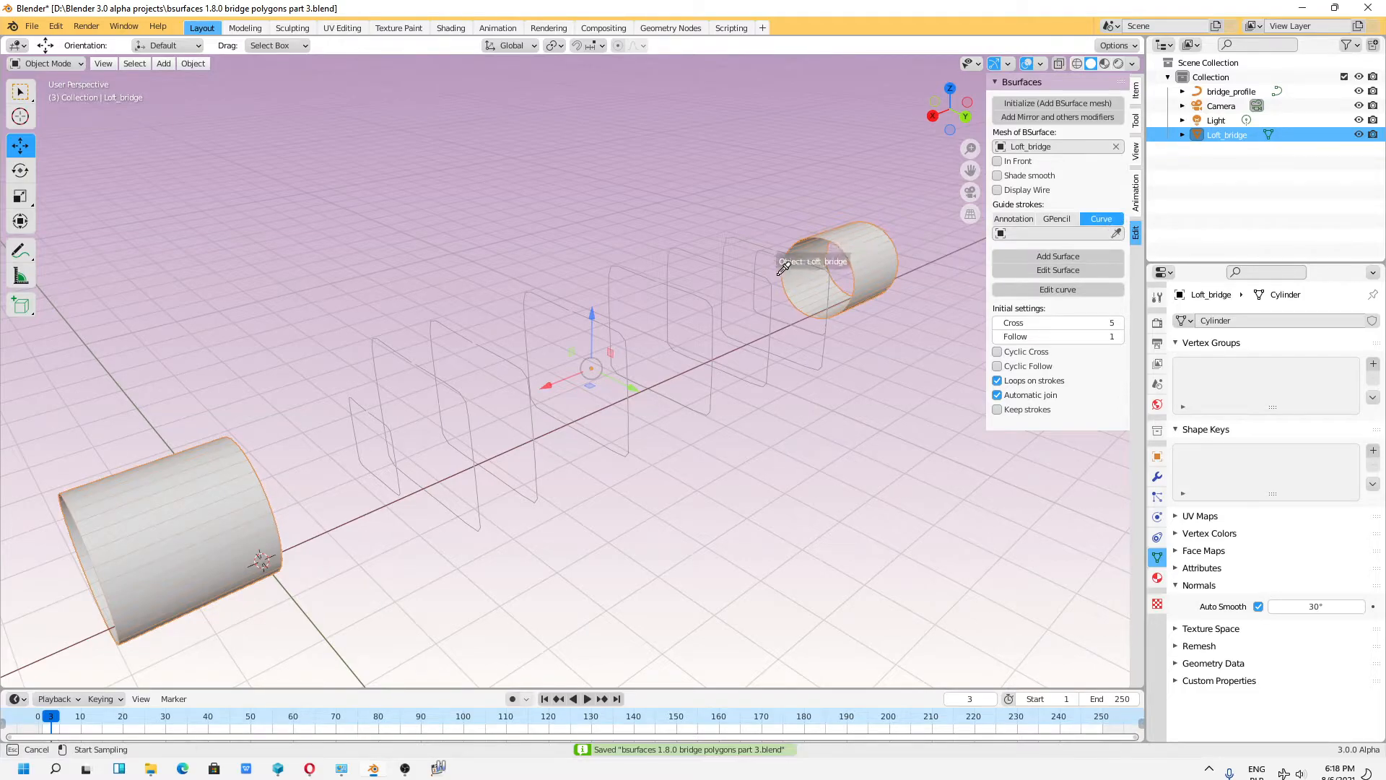
pyautogui.click(754, 235)
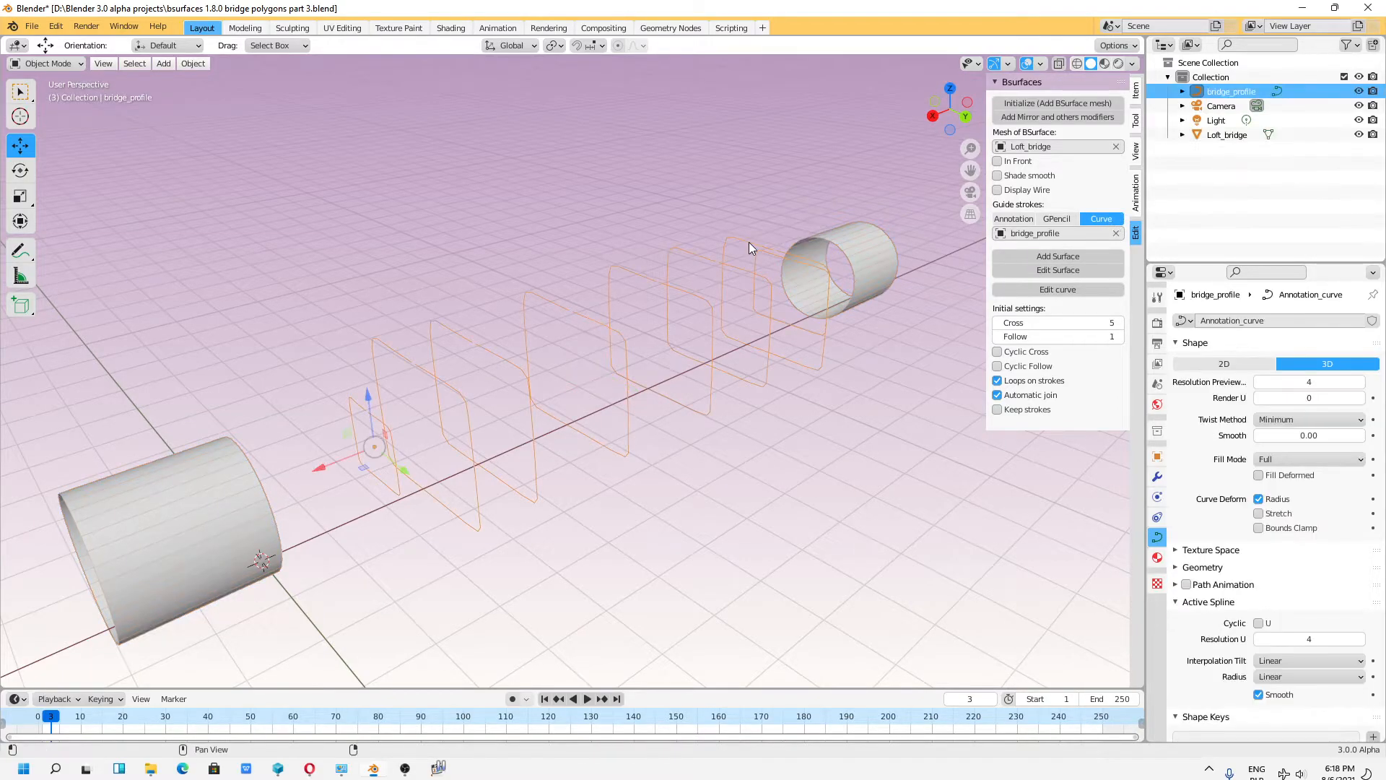
# Step: In Edit Mode on Loft_bridge, select the edge loops of both tubes' facing openings and switch to vertex selection
pyautogui.click(185, 473)
pyautogui.click(64, 65)
pyautogui.click(72, 101)
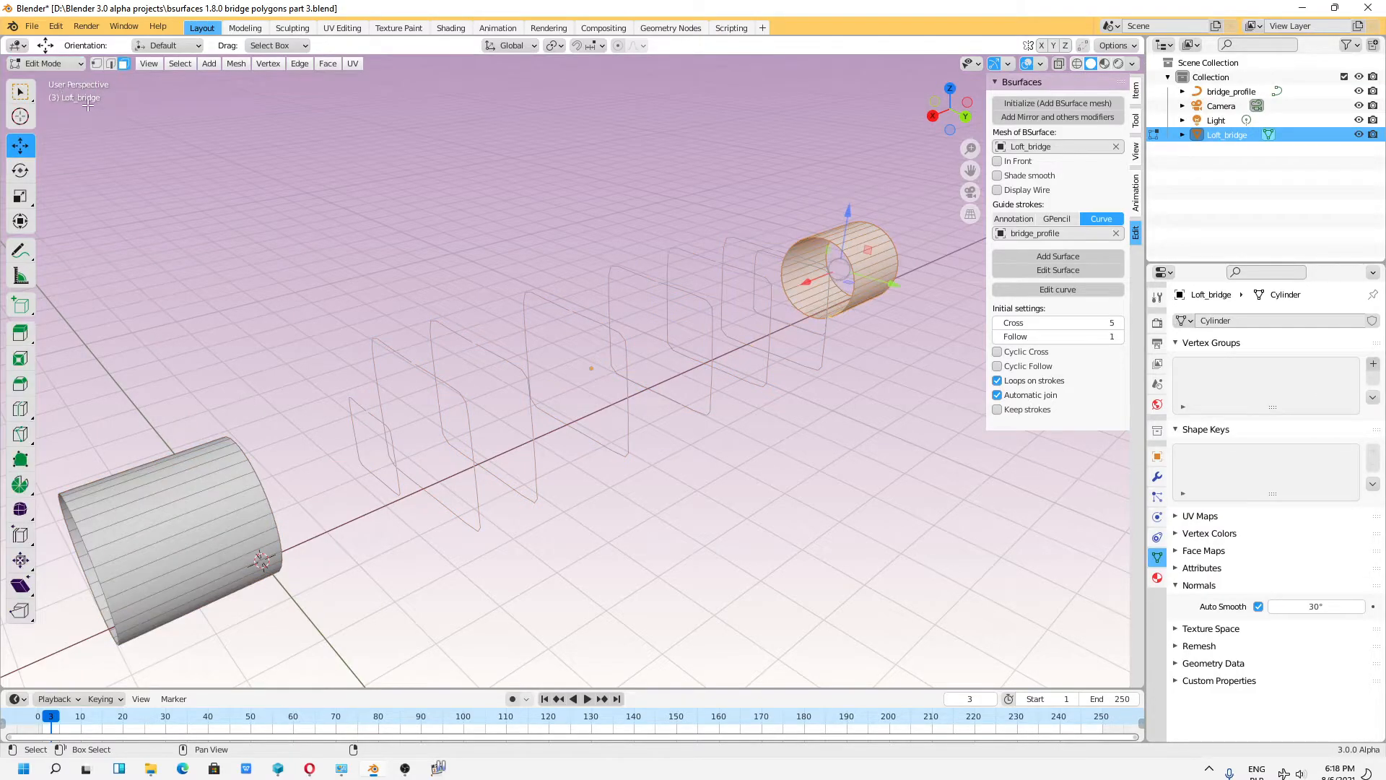
pyautogui.click(112, 65)
pyautogui.click(249, 364)
pyautogui.keyDown('alt'); pyautogui.click(246, 457); pyautogui.keyUp('alt')
pyautogui.keyDown('alt'); pyautogui.keyDown('shift'); pyautogui.click(845, 253); pyautogui.keyUp('shift'); pyautogui.keyUp('alt')
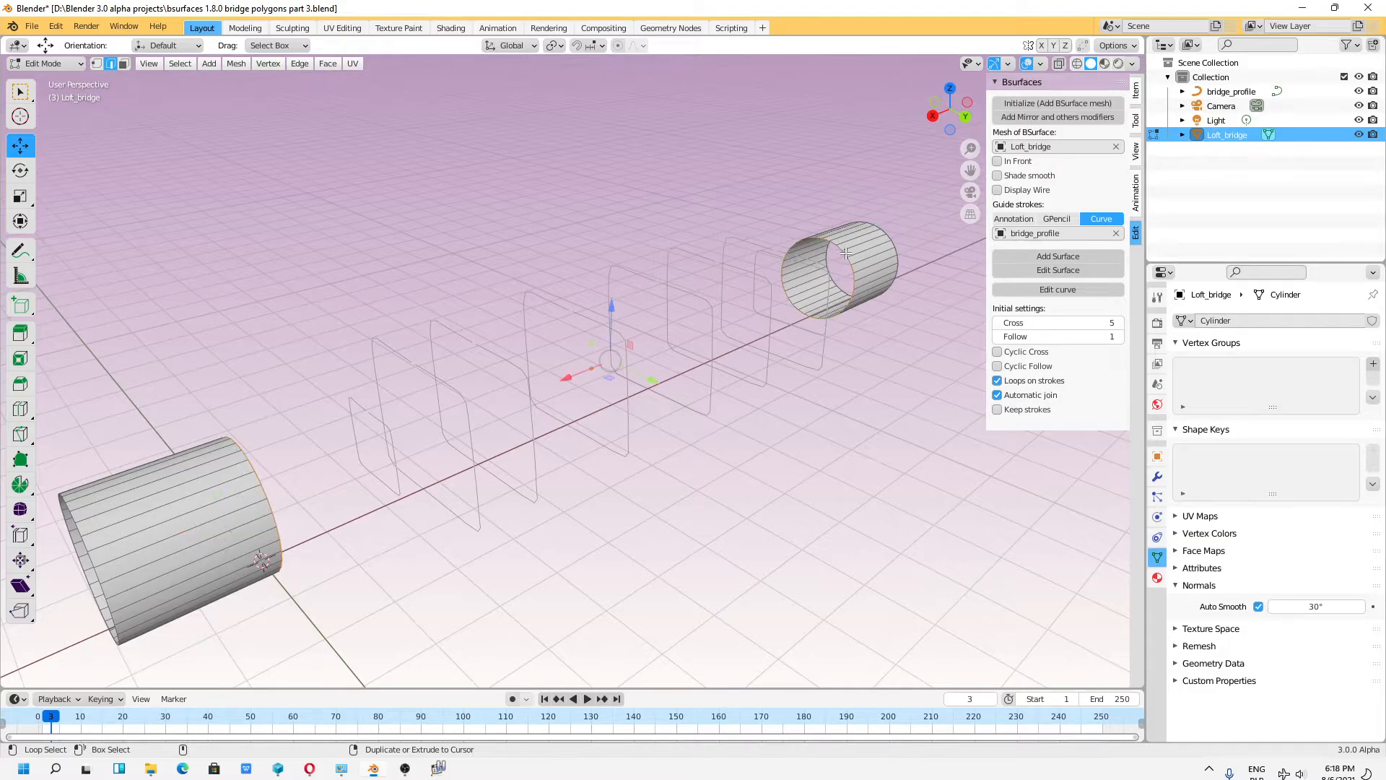
pyautogui.click(98, 64)
# Step: Generate a Bsurfaces surface from the bridge_profile guide curves between the two tubes
pyautogui.moveTo(434, 346); pyautogui.dragTo(249, 303, button='middle')
pyautogui.scroll(2, 415, 437)
pyautogui.scroll(-2, 415, 437)
pyautogui.moveTo(415, 436); pyautogui.dragTo(958, 321, button='middle')
pyautogui.click(1083, 255)
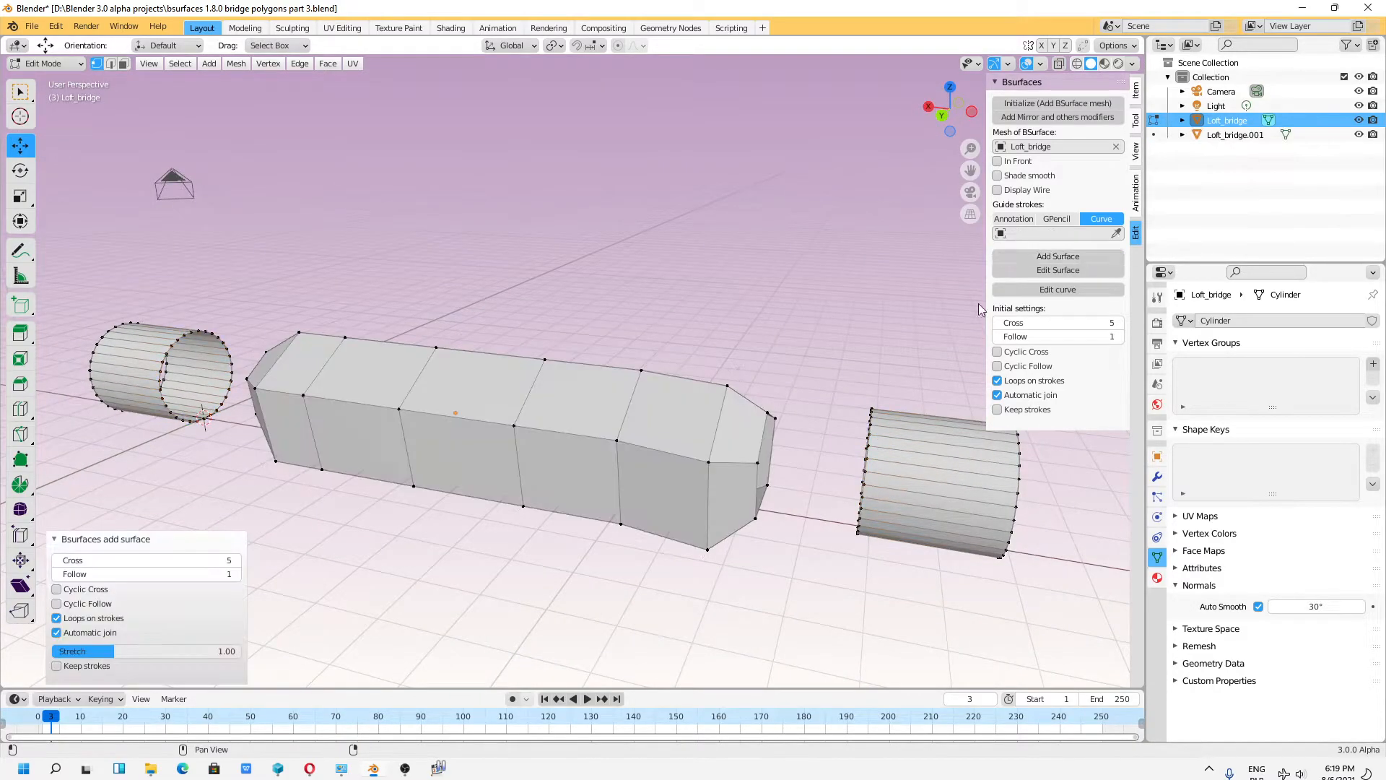
# Step: Enable Cyclic Cross for the new surface and raise its Cross count to 15
pyautogui.click(57, 589)
pyautogui.moveTo(192, 561); pyautogui.dragTo(307, 562)
pyautogui.moveTo(447, 478); pyautogui.dragTo(86, 603, button='middle')
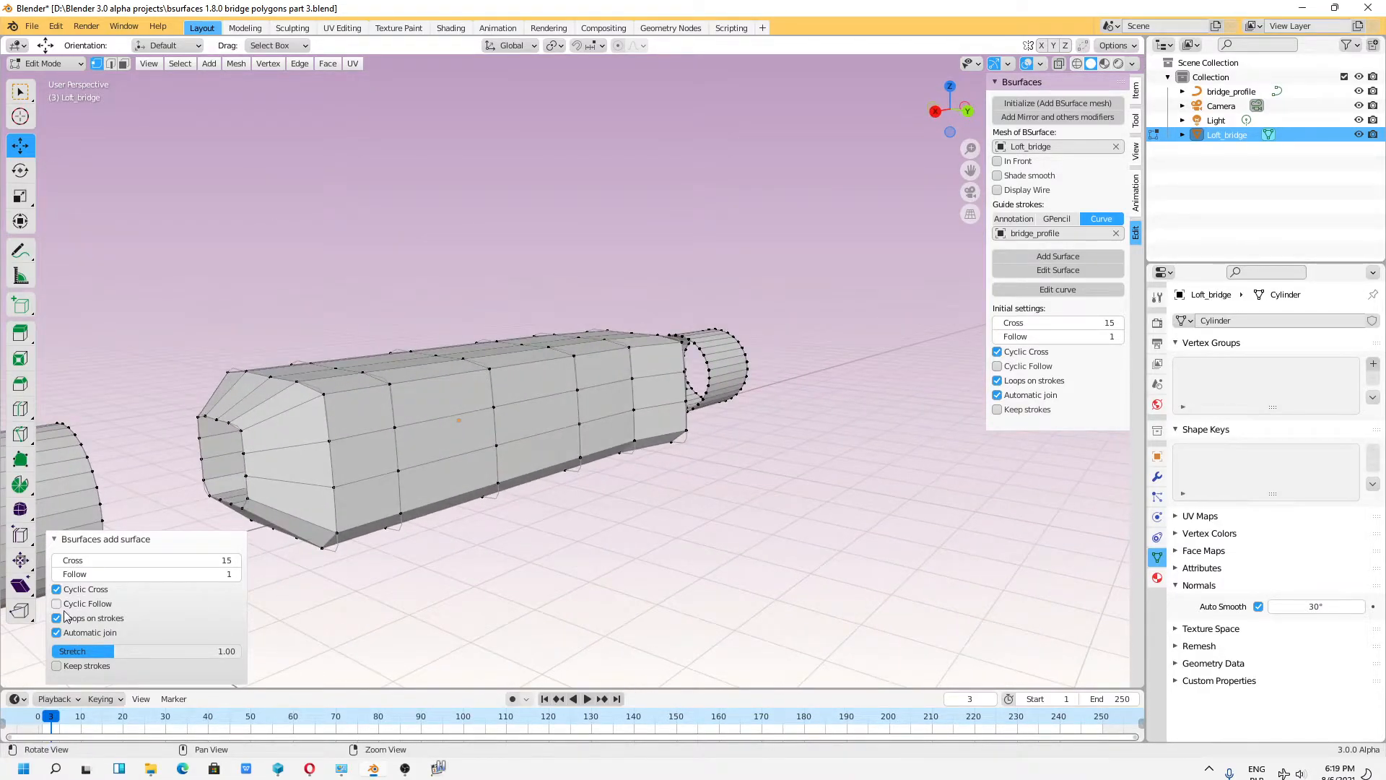
# Step: Refine the bridging surface by setting Cross to 41 and Follow to 6
pyautogui.moveTo(404, 480); pyautogui.dragTo(245, 530, button='middle')
pyautogui.moveTo(197, 560)
pyautogui.mouseDown()
pyautogui.moveTo(221, 560)
pyautogui.moveTo(179, 574)
pyautogui.mouseUp()
pyautogui.moveTo(433, 476); pyautogui.dragTo(463, 500, button='middle')
pyautogui.moveTo(477, 493); pyautogui.dragTo(322, 554, button='middle')
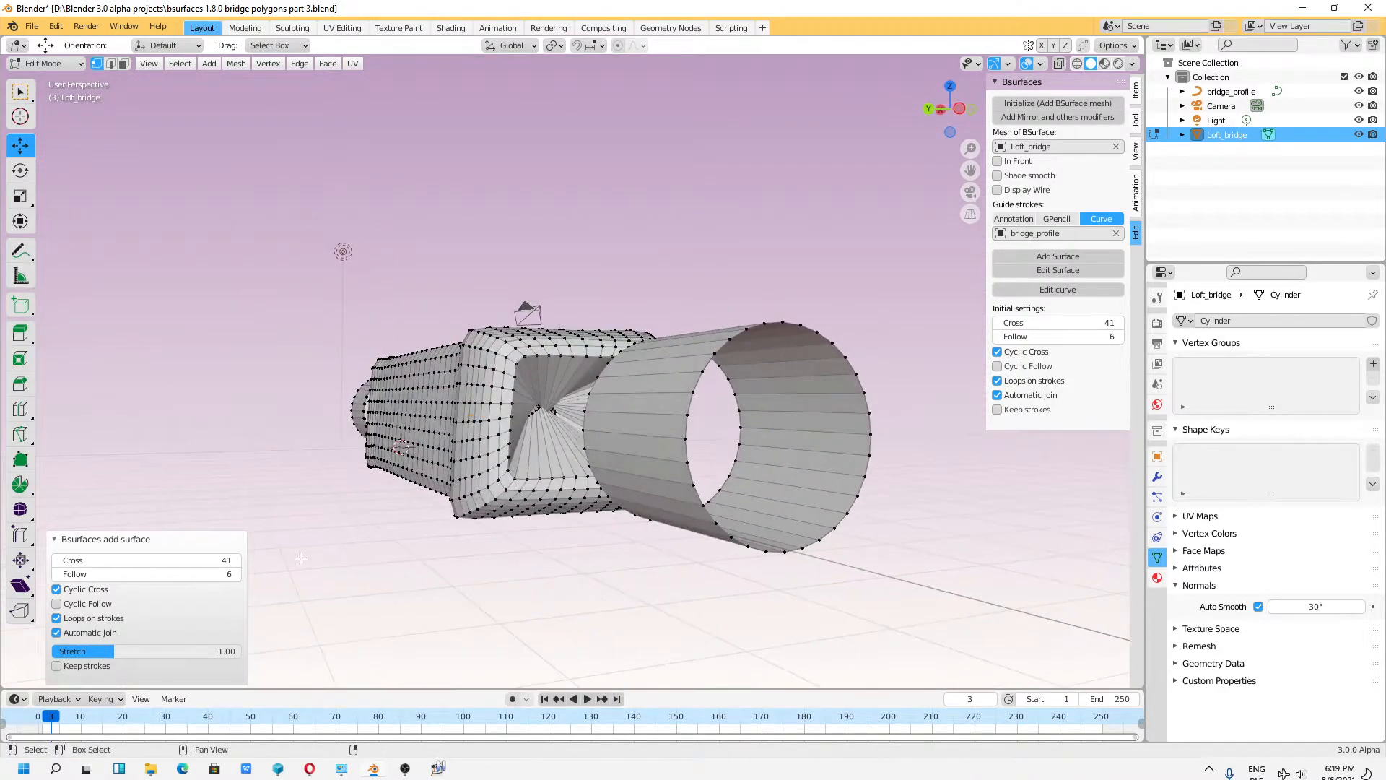
# Step: Try the bridging surface with Cyclic Cross disabled, and undo the generated surface to restore the selected tube openings
pyautogui.click(56, 590)
pyautogui.moveTo(340, 468); pyautogui.dragTo(406, 496, button='middle')
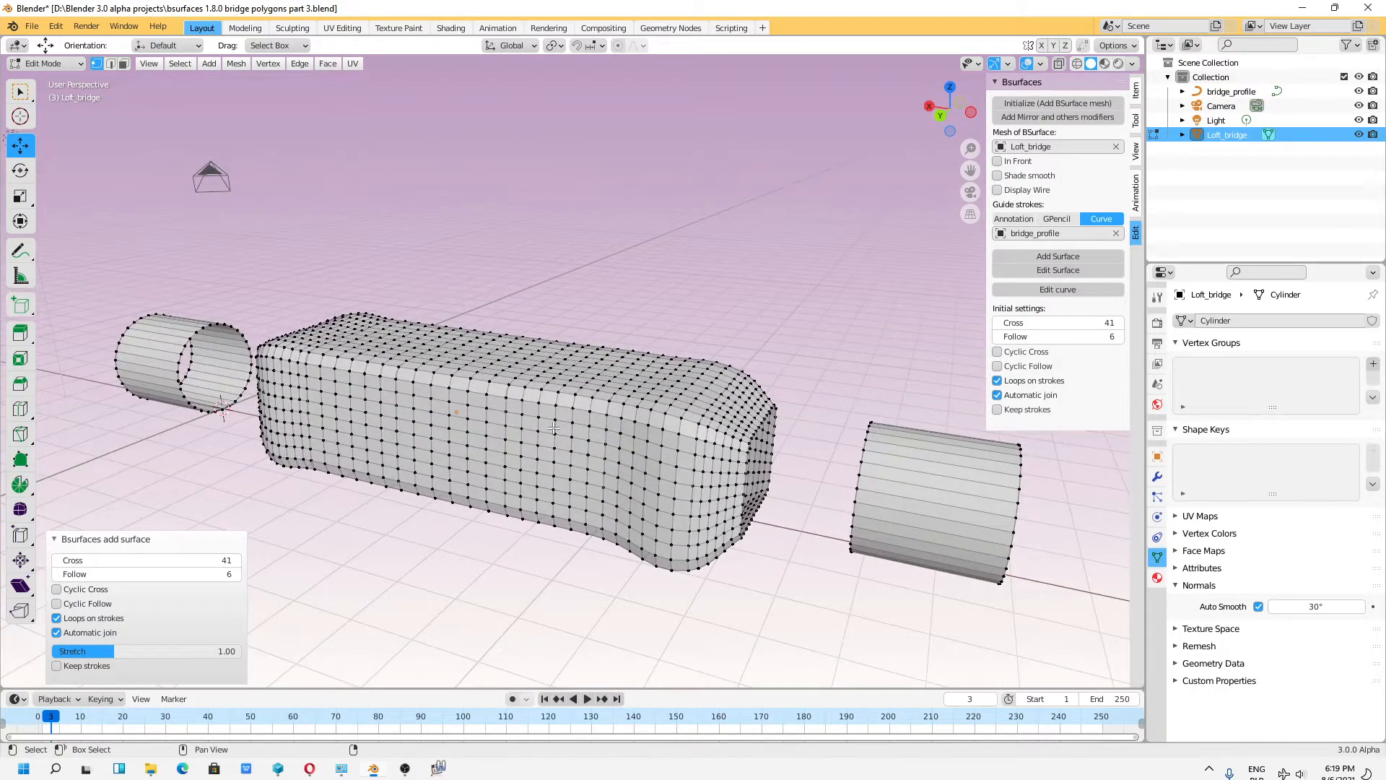
pyautogui.hotkey('ctrl', 'z')
pyautogui.moveTo(462, 397); pyautogui.dragTo(287, 337, button='middle')
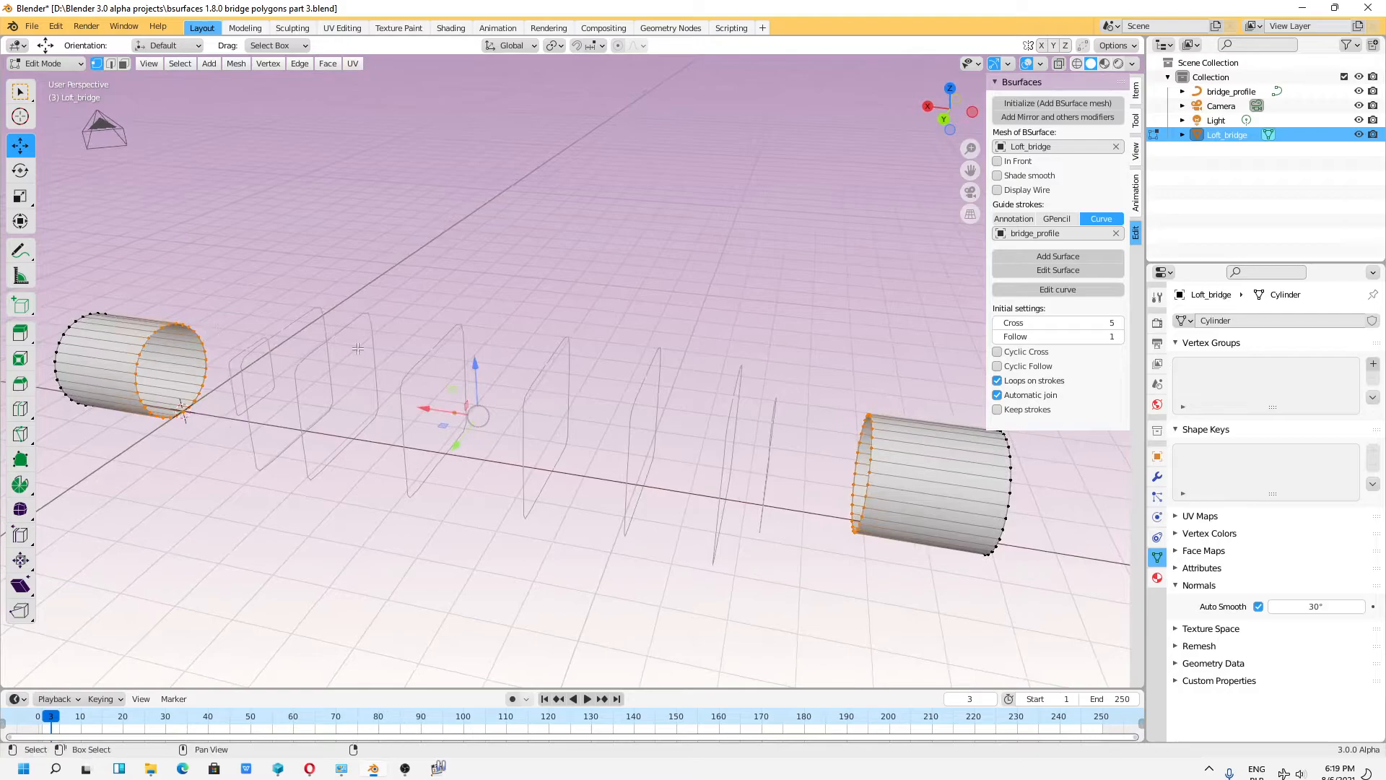
pyautogui.moveTo(817, 436); pyautogui.dragTo(852, 415, button='middle')
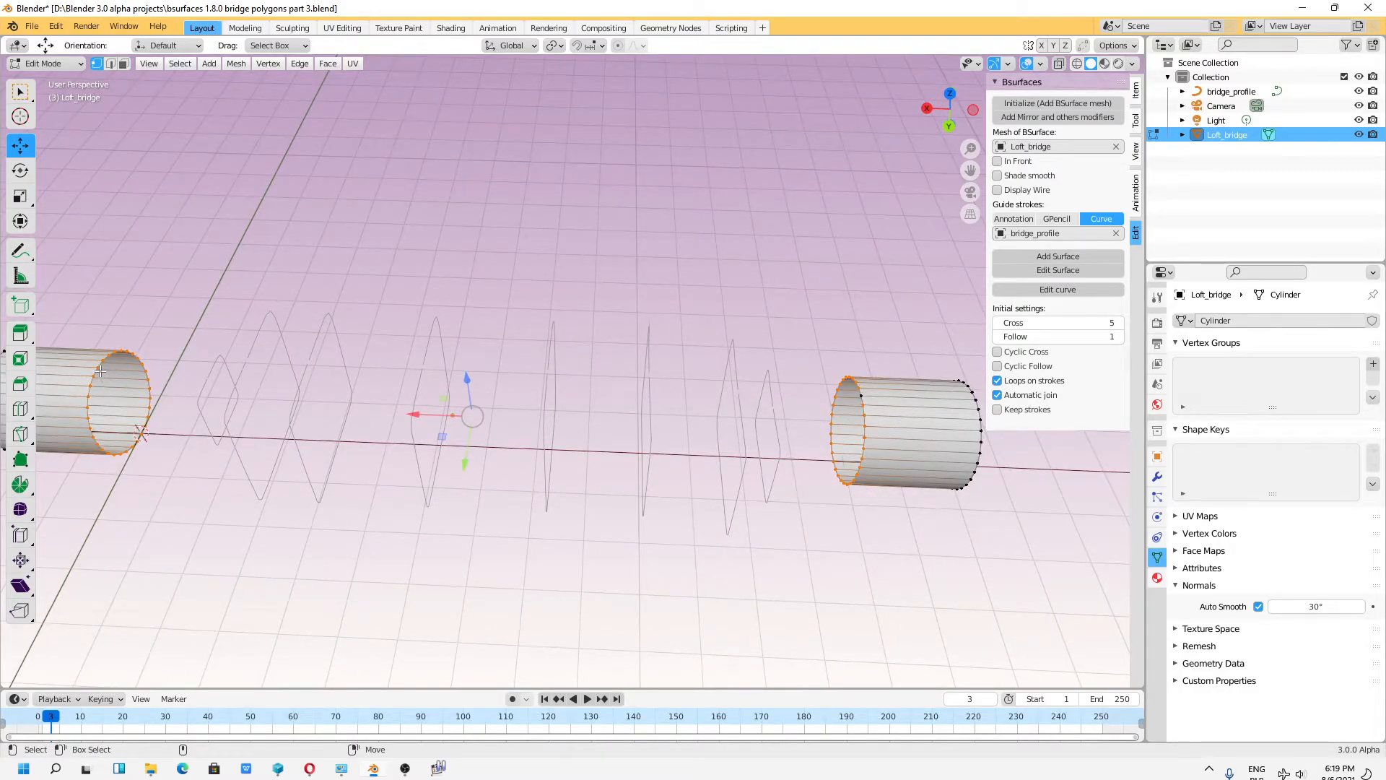
# Step: Try a Bsurfaces bridging surface from the bridge_profile curves with Follow set to 8, and undo it
pyautogui.click(1062, 259)
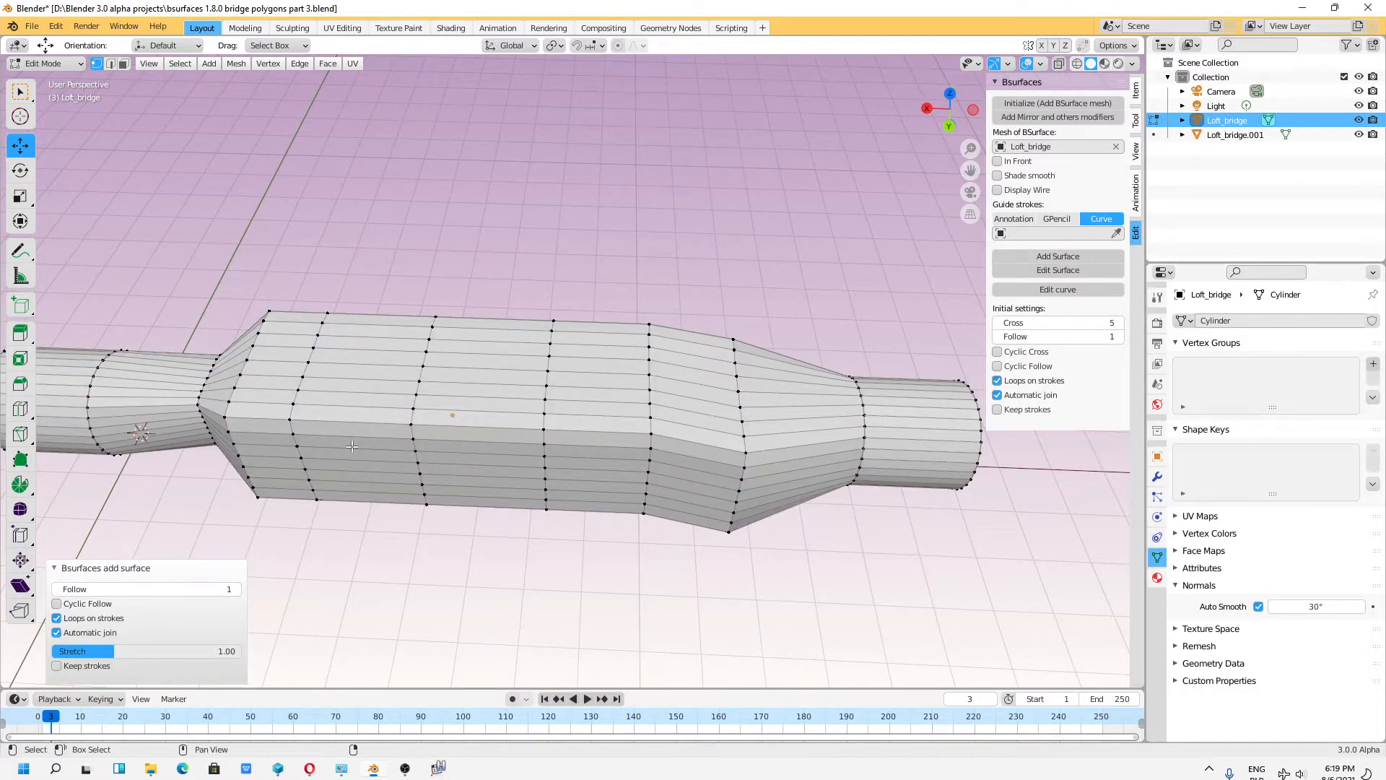
pyautogui.moveTo(653, 424); pyautogui.dragTo(455, 390, button='middle')
pyautogui.scroll(2, 841, 278)
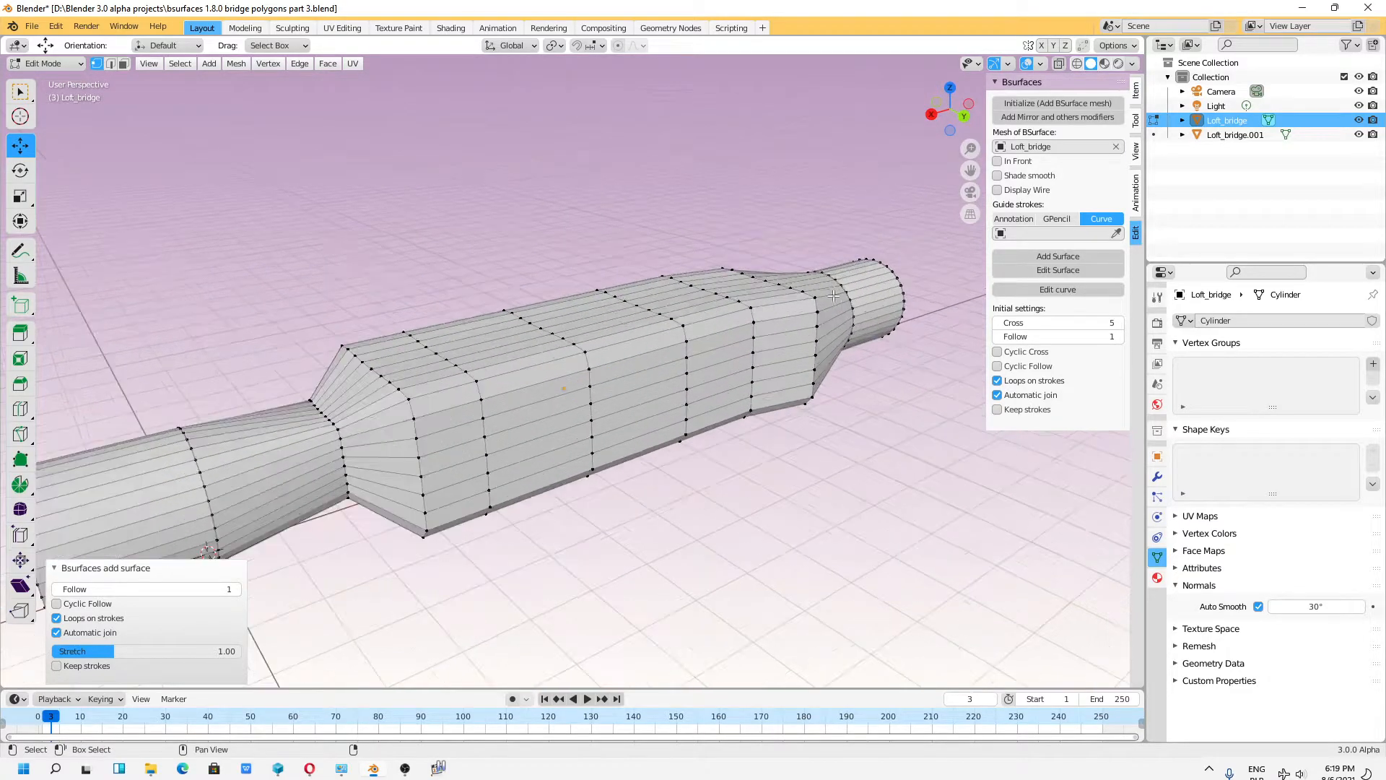
pyautogui.moveTo(150, 583); pyautogui.dragTo(159, 585)
pyautogui.moveTo(570, 433); pyautogui.dragTo(340, 475, button='middle')
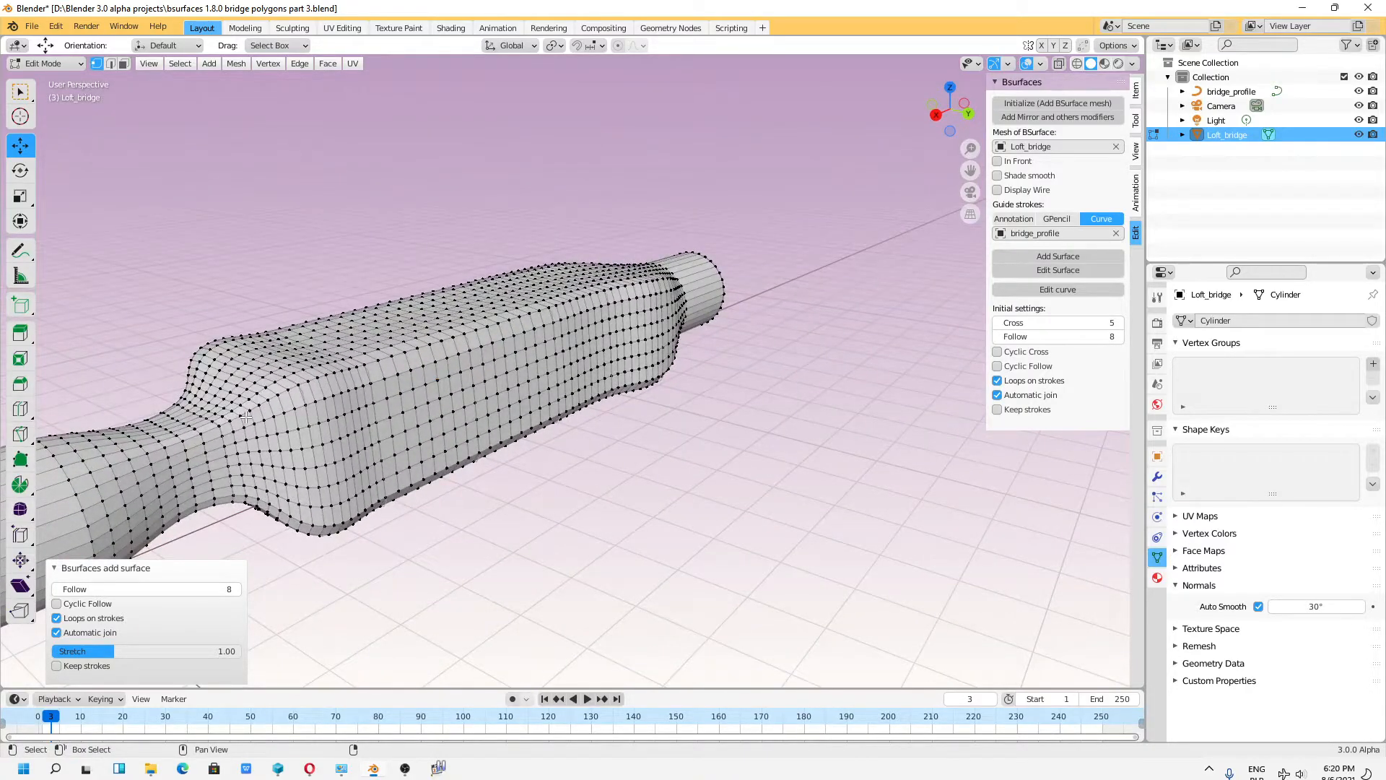
pyautogui.keyDown('shift'); pyautogui.moveTo(242, 426); pyautogui.dragTo(319, 408, button='middle'); pyautogui.keyUp('shift')
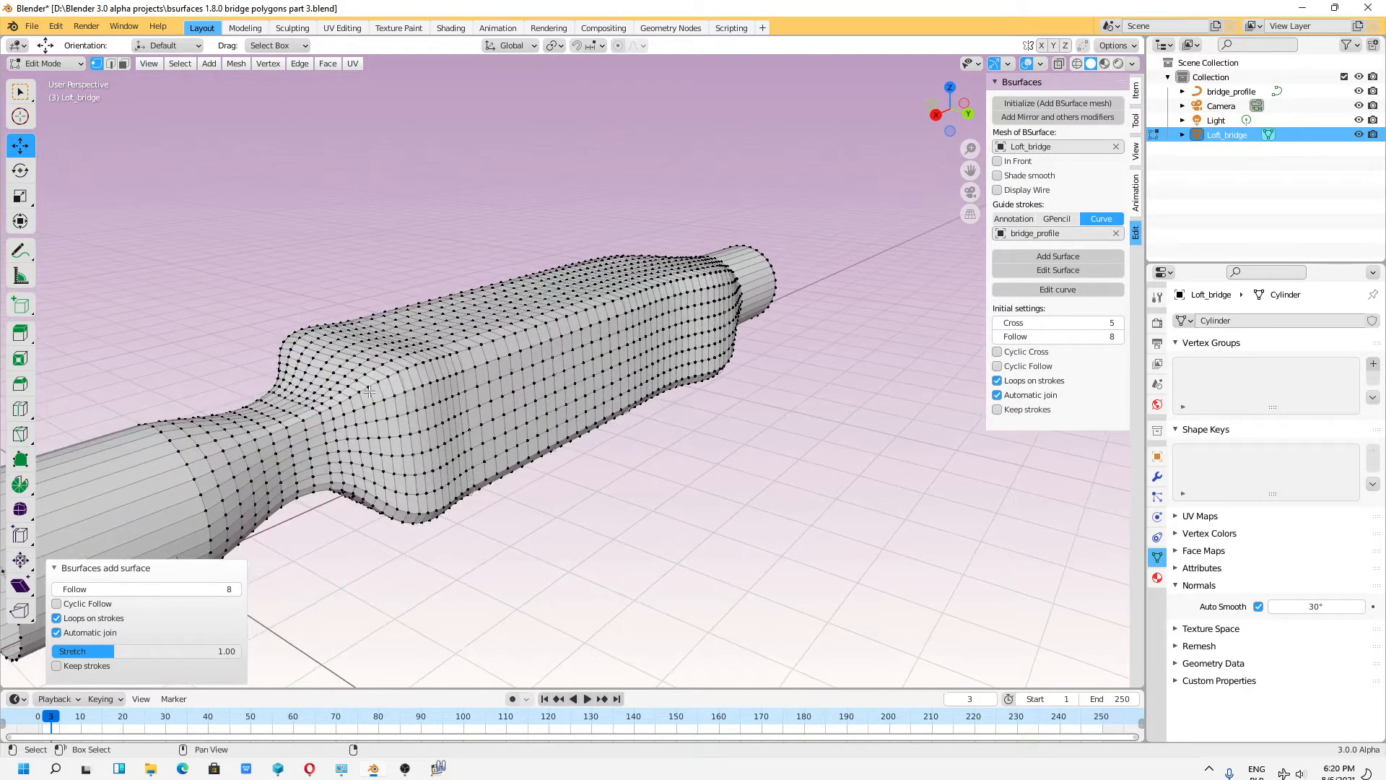
pyautogui.moveTo(417, 411)
pyautogui.mouseDown(button='middle')
pyautogui.moveTo(301, 409)
pyautogui.moveTo(294, 454)
pyautogui.moveTo(415, 402)
pyautogui.mouseUp(button='middle')
pyautogui.hotkey('ctrl', 'z')
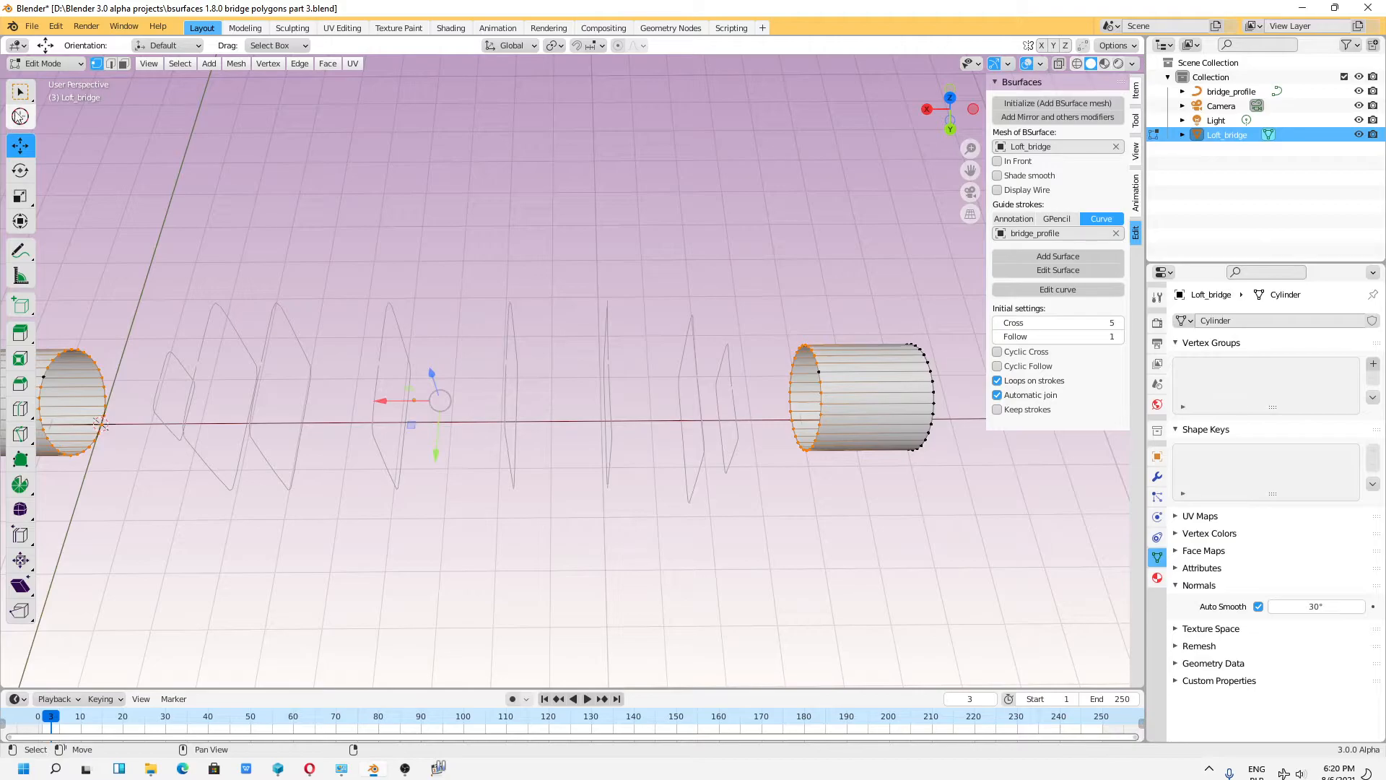
# Step: Leave Edit Mode on Loft_bridge and select the bridge_profile curve object
pyautogui.click(47, 64)
pyautogui.click(39, 77)
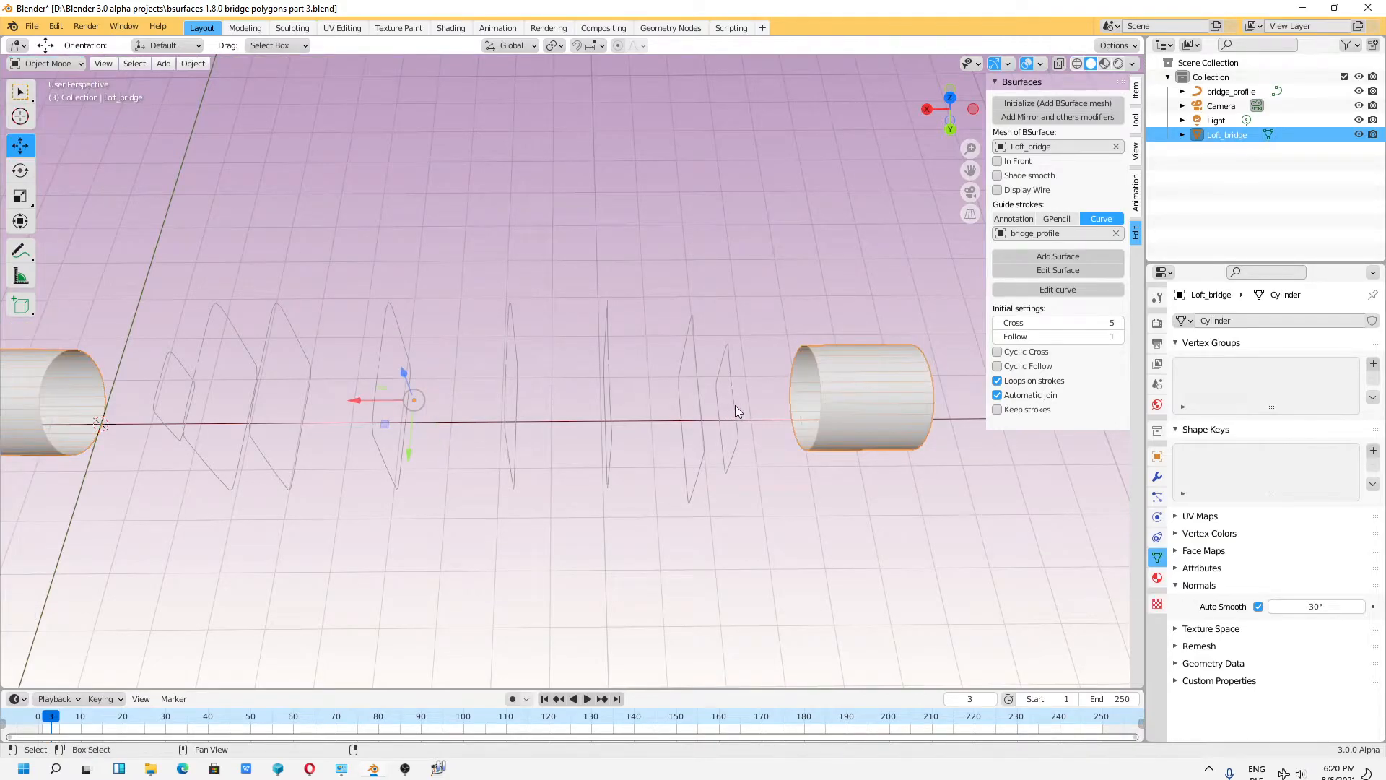
pyautogui.click(733, 406)
# Step: Examine how the square bridge_profile curves line up with the two tubes, using an orthographic projection
pyautogui.moveTo(658, 428); pyautogui.dragTo(895, 245, button='middle')
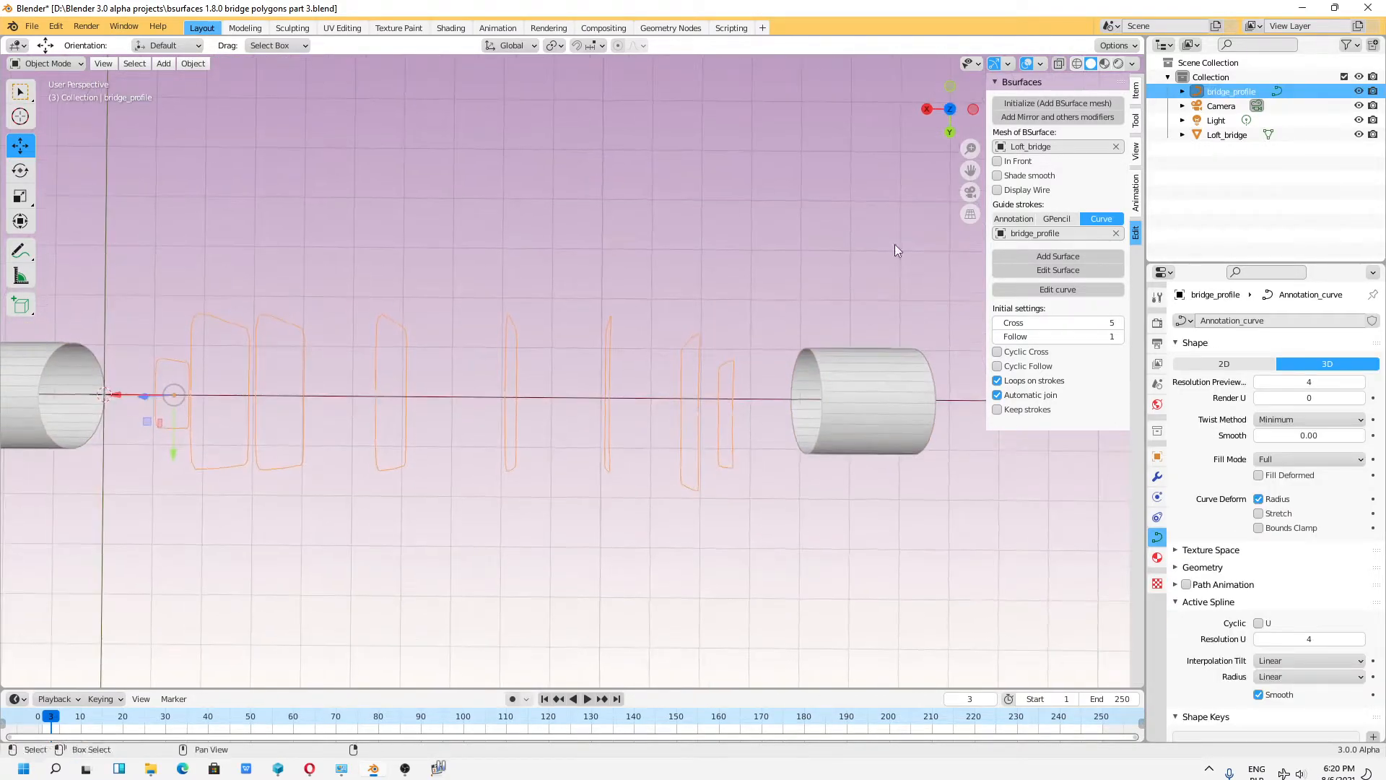
pyautogui.click(948, 111)
pyautogui.moveTo(771, 299)
pyautogui.mouseDown(button='middle')
pyautogui.moveTo(508, 374)
pyautogui.moveTo(652, 471)
pyautogui.moveTo(743, 640)
pyautogui.moveTo(566, 378)
pyautogui.moveTo(554, 464)
pyautogui.moveTo(565, 452)
pyautogui.mouseUp(button='middle')
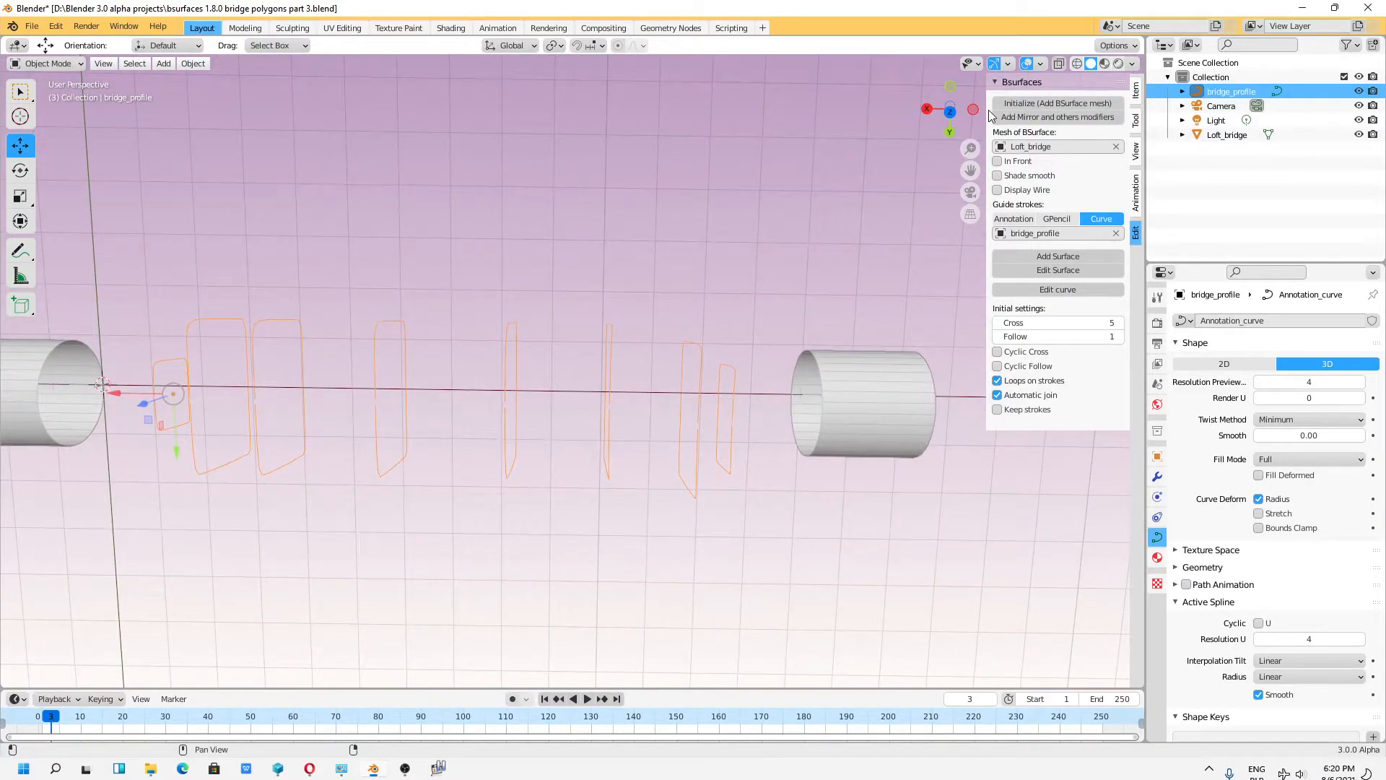
pyautogui.click(954, 116)
pyautogui.moveTo(401, 308); pyautogui.dragTo(732, 288, button='middle')
pyautogui.press('KP_5')
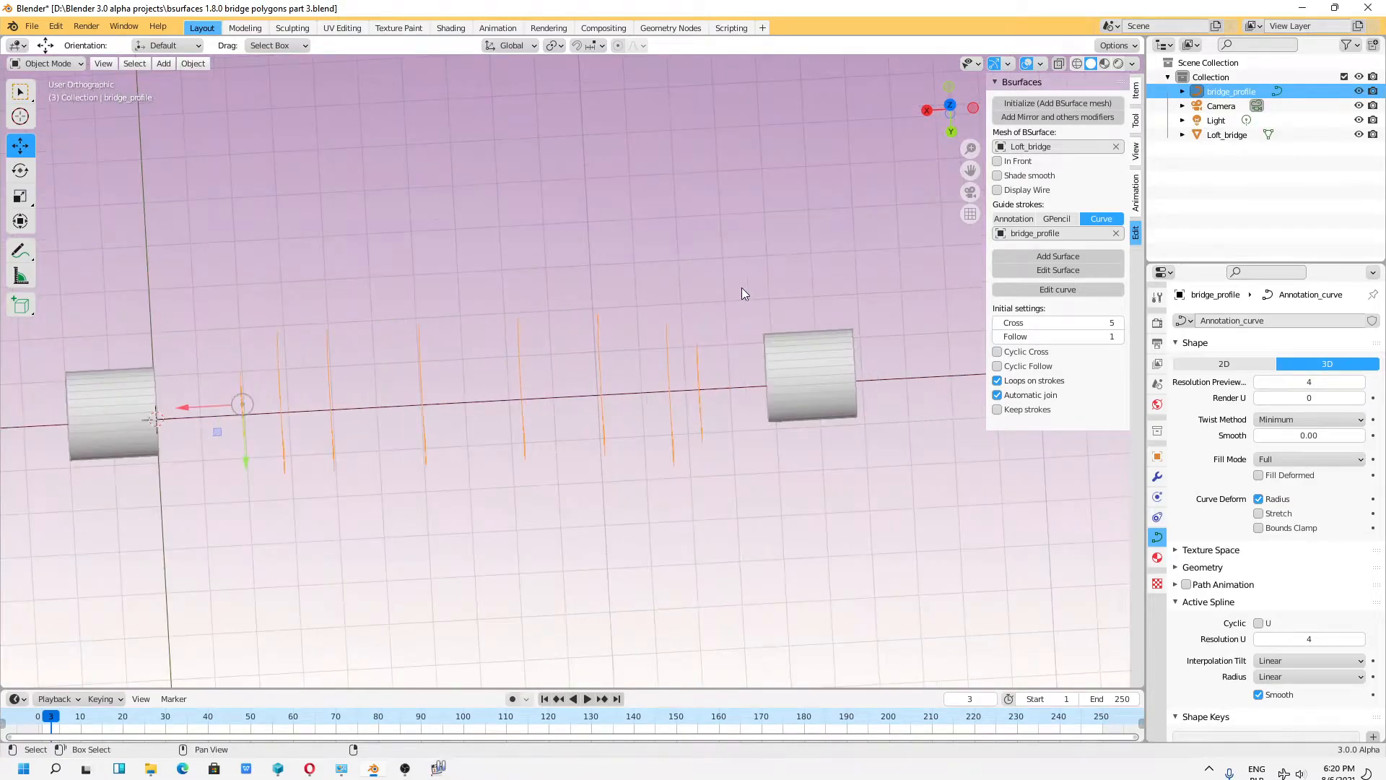
pyautogui.click(951, 106)
pyautogui.moveTo(415, 283); pyautogui.dragTo(563, 426, button='middle')
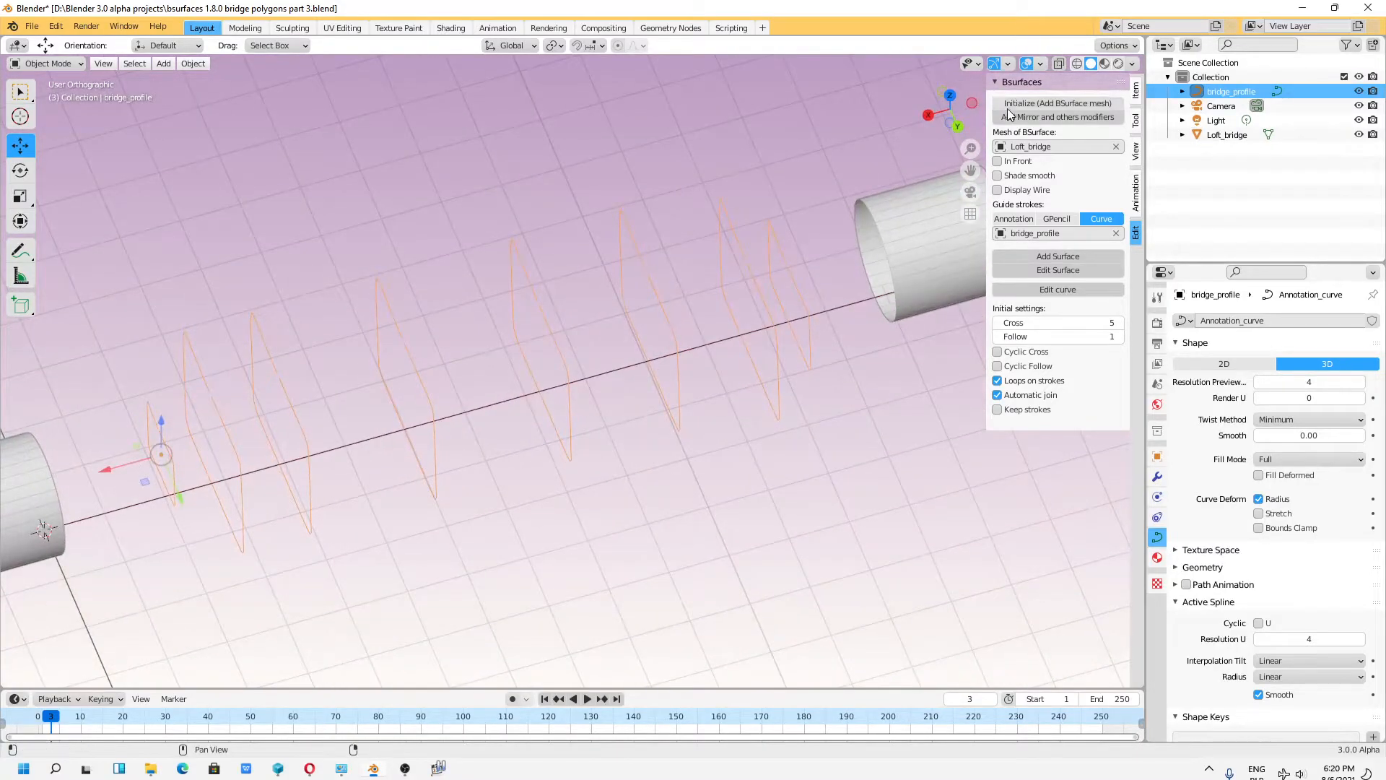
pyautogui.click(947, 123)
pyautogui.moveTo(596, 311); pyautogui.dragTo(669, 392, button='middle')
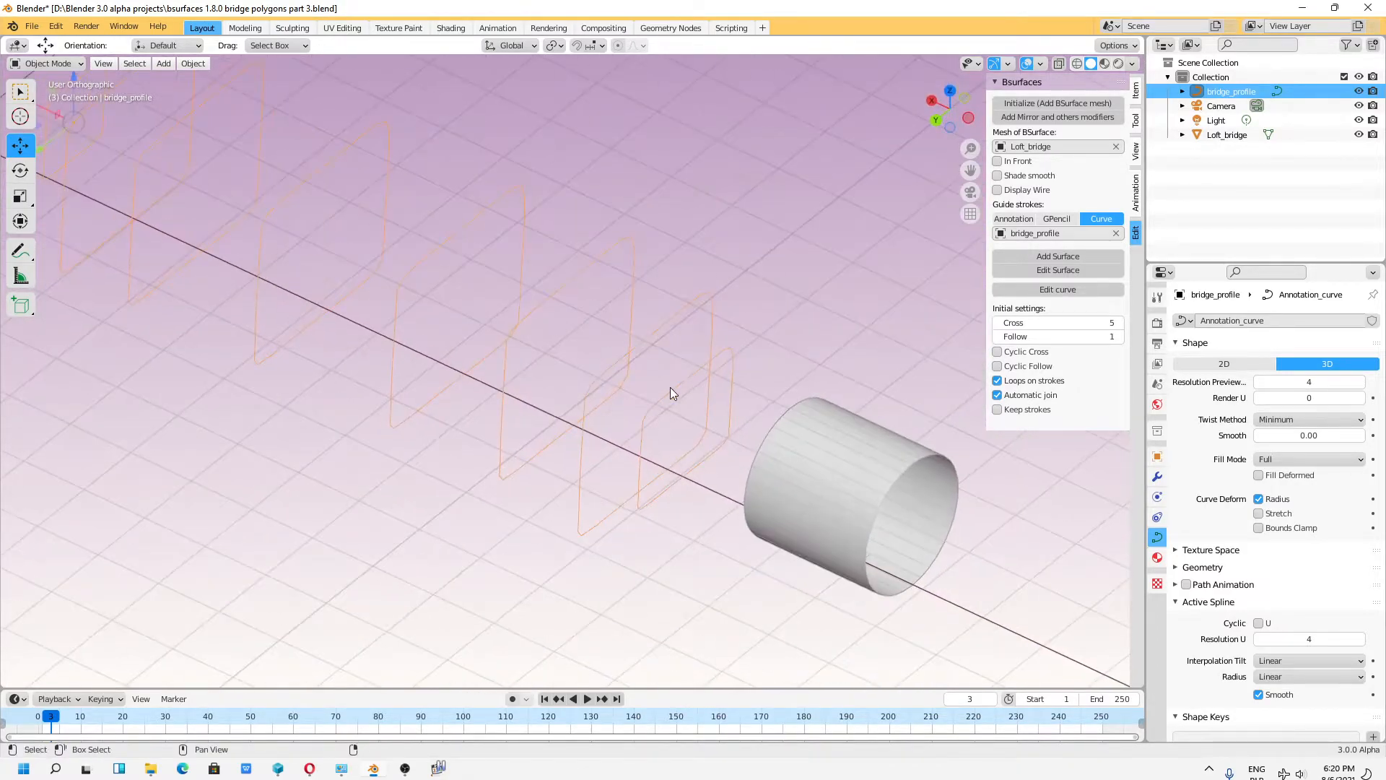
# Step: Enter Edit Mode on bridge_profile, look straight along the X axis, and activate the Move tool
pyautogui.click(47, 63)
pyautogui.click(65, 93)
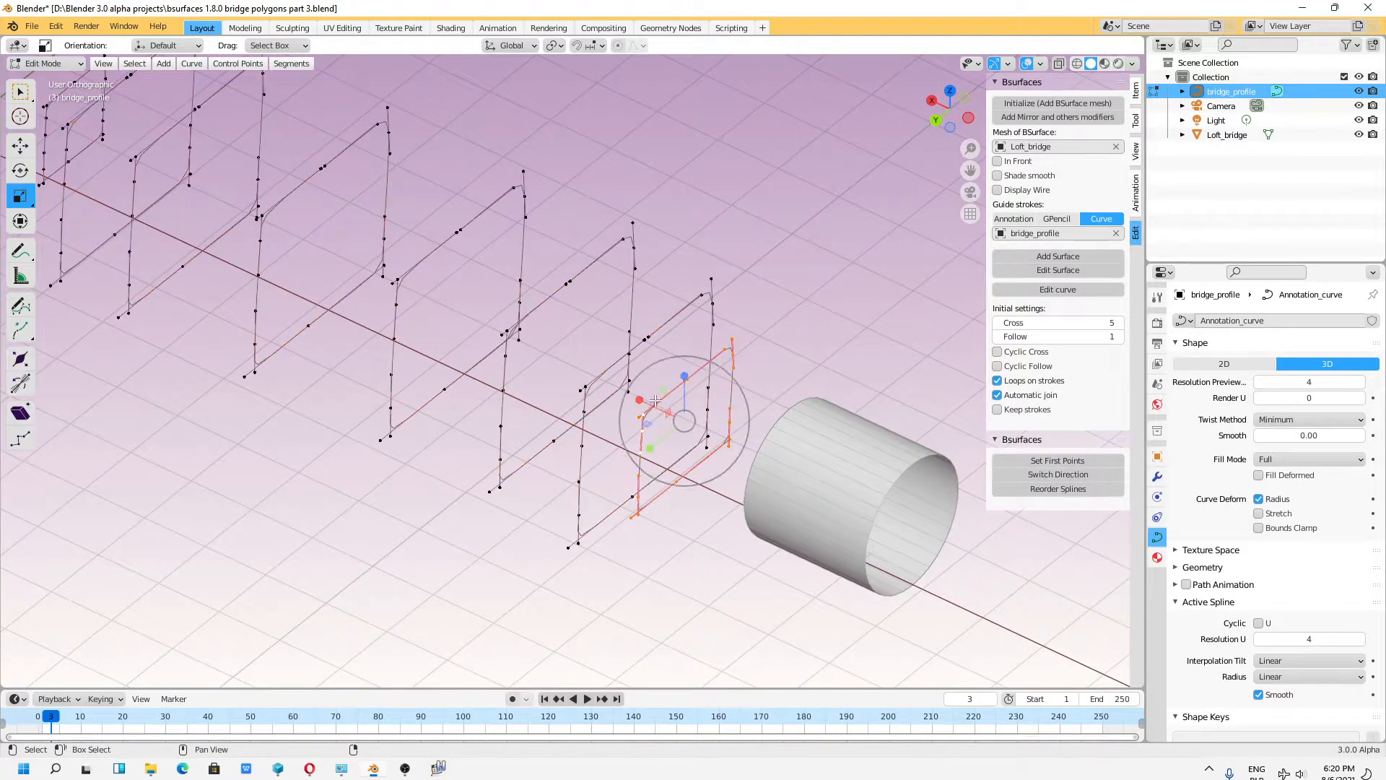
pyautogui.moveTo(654, 403); pyautogui.dragTo(803, 197, button='middle')
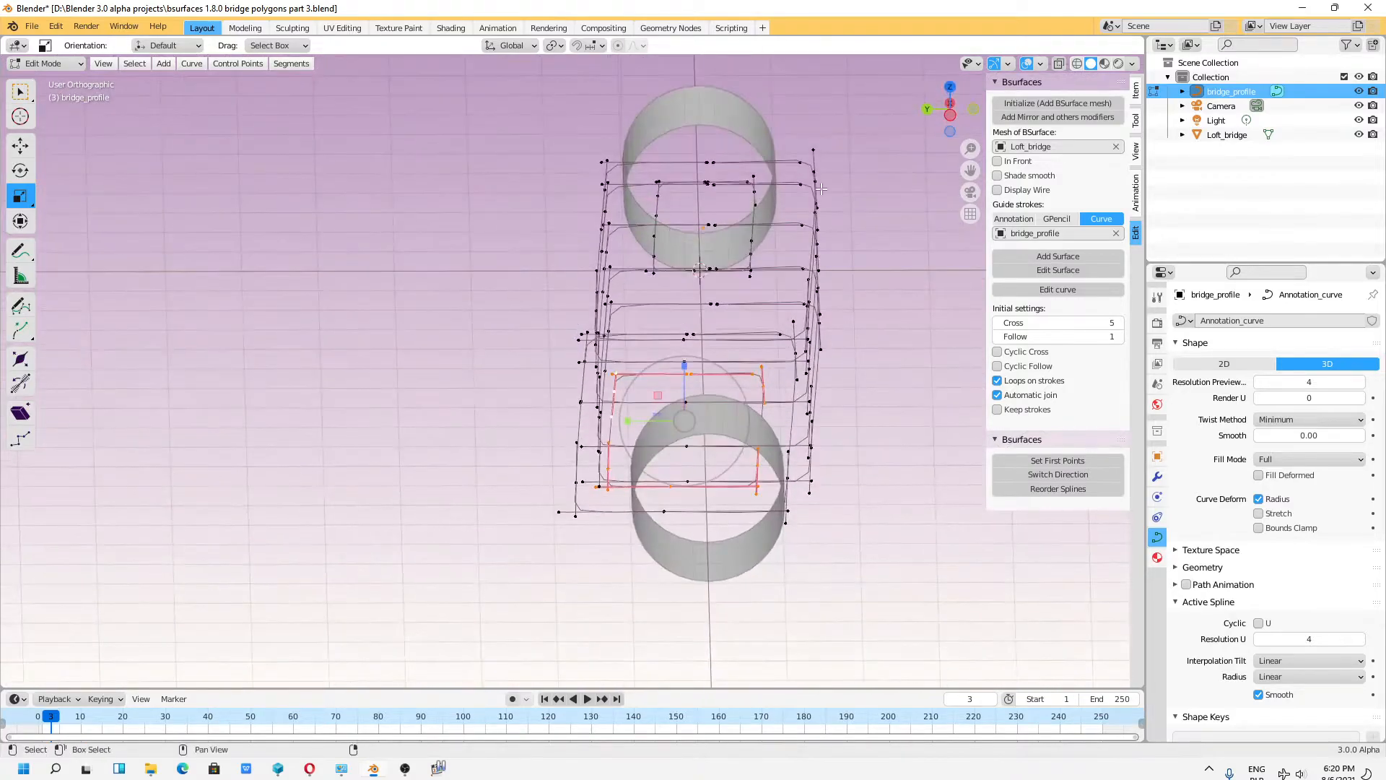
pyautogui.click(949, 105)
pyautogui.scroll(3, 699, 474)
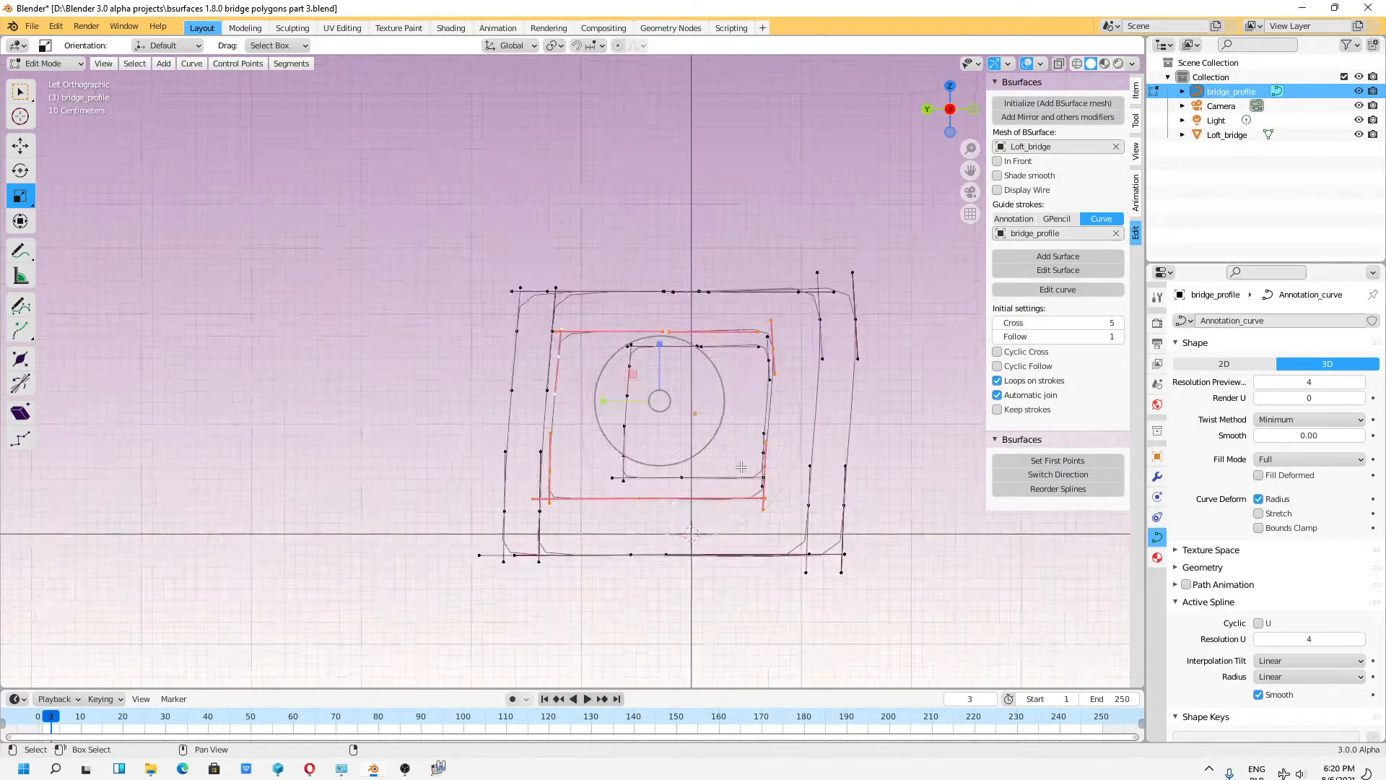
pyautogui.hotkey('shift', 'space')
pyautogui.press('g')
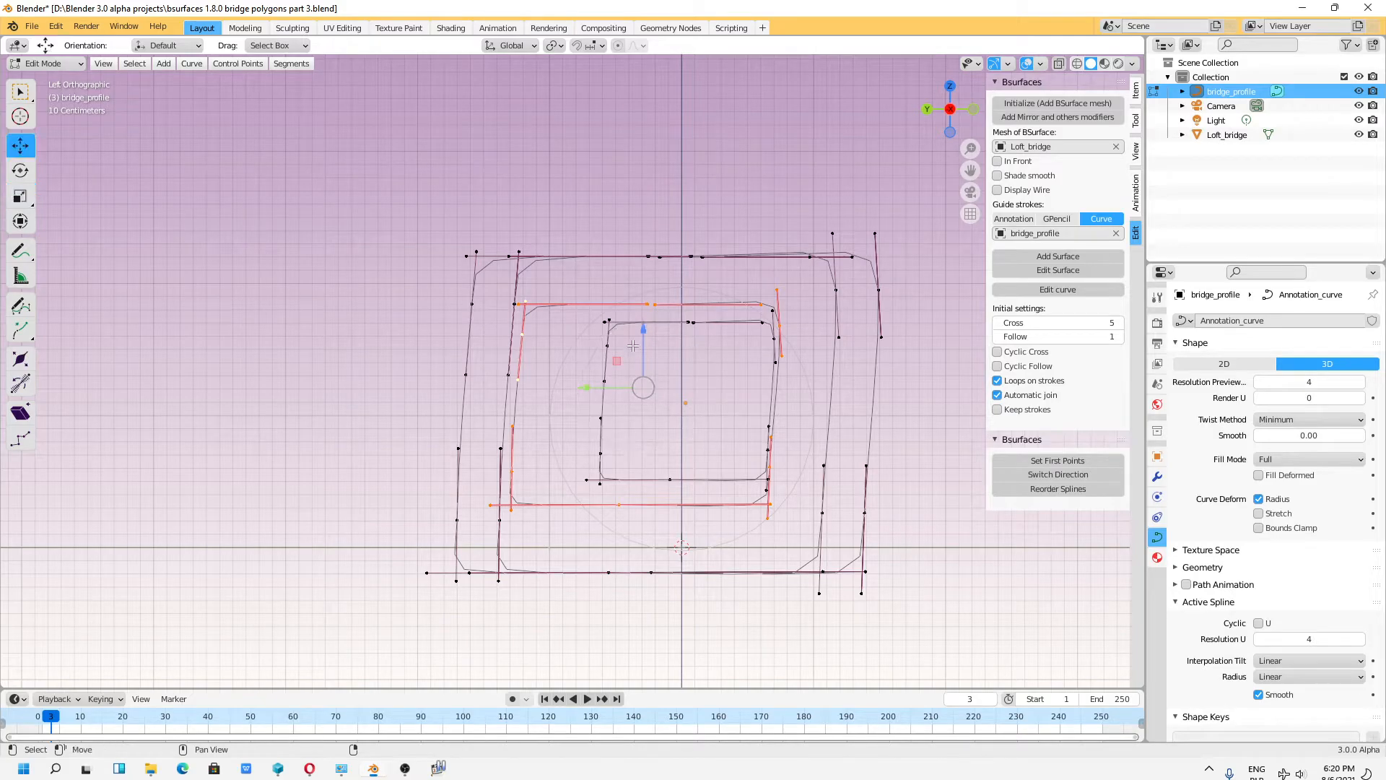
# Step: Try selecting only one side of the end profile's control points and shifting them along Y, and undo the shift
pyautogui.click(549, 296)
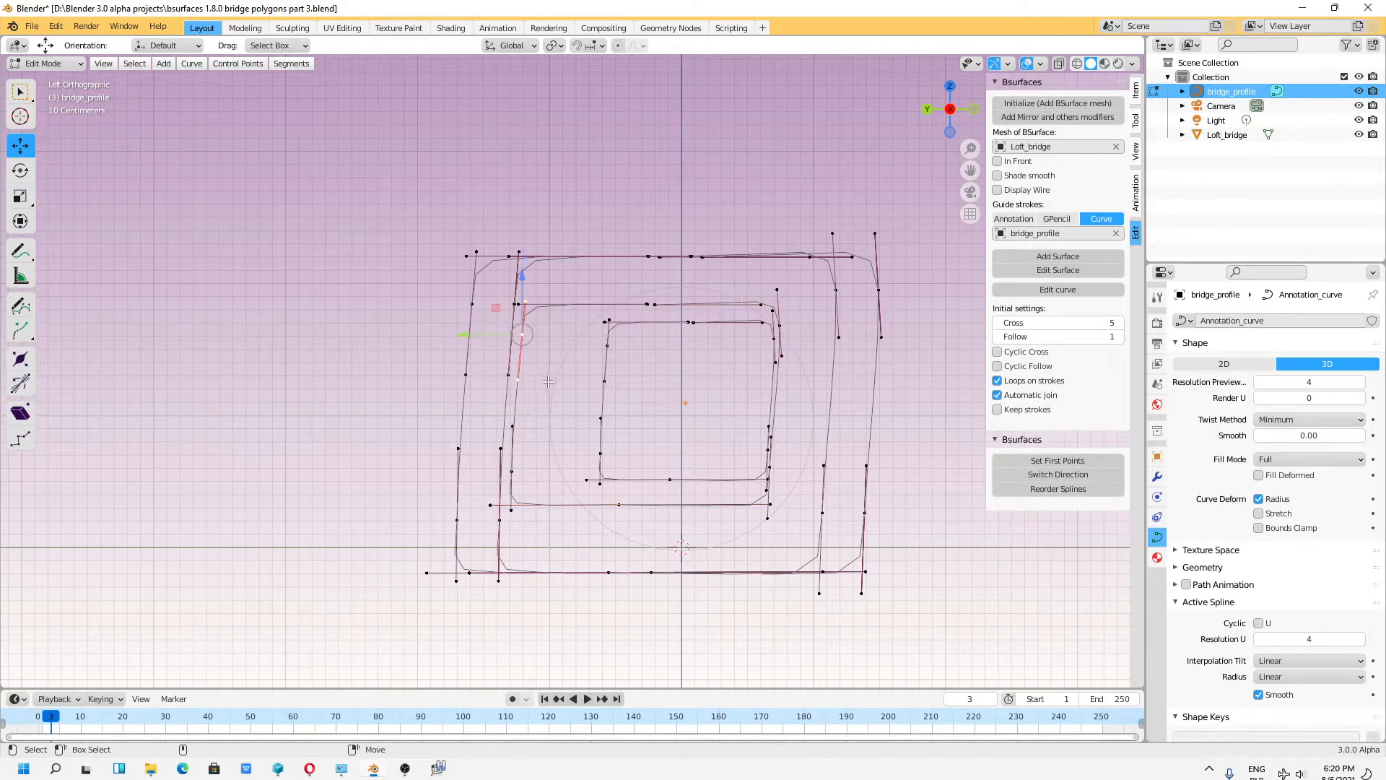
pyautogui.moveTo(577, 283); pyautogui.dragTo(537, 352)
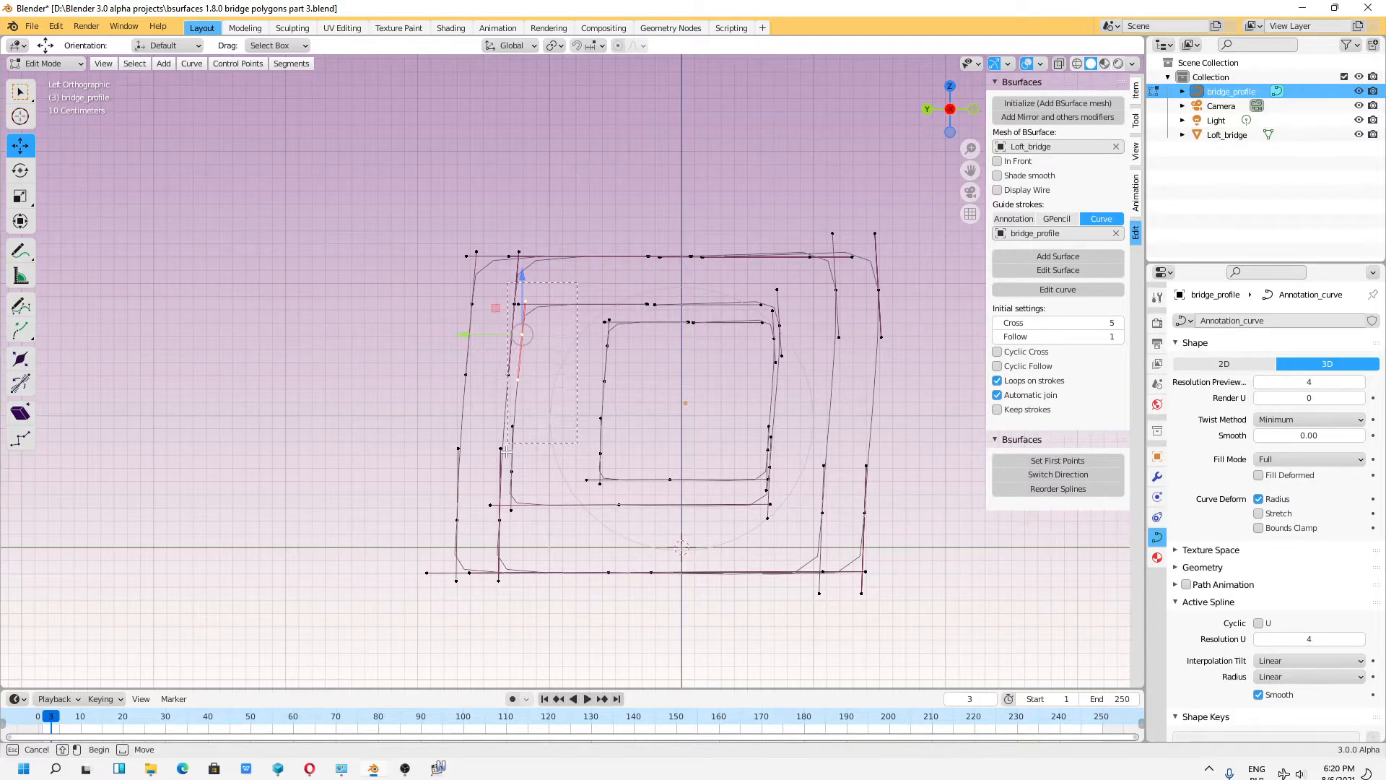
pyautogui.moveTo(512, 520); pyautogui.dragTo(511, 521)
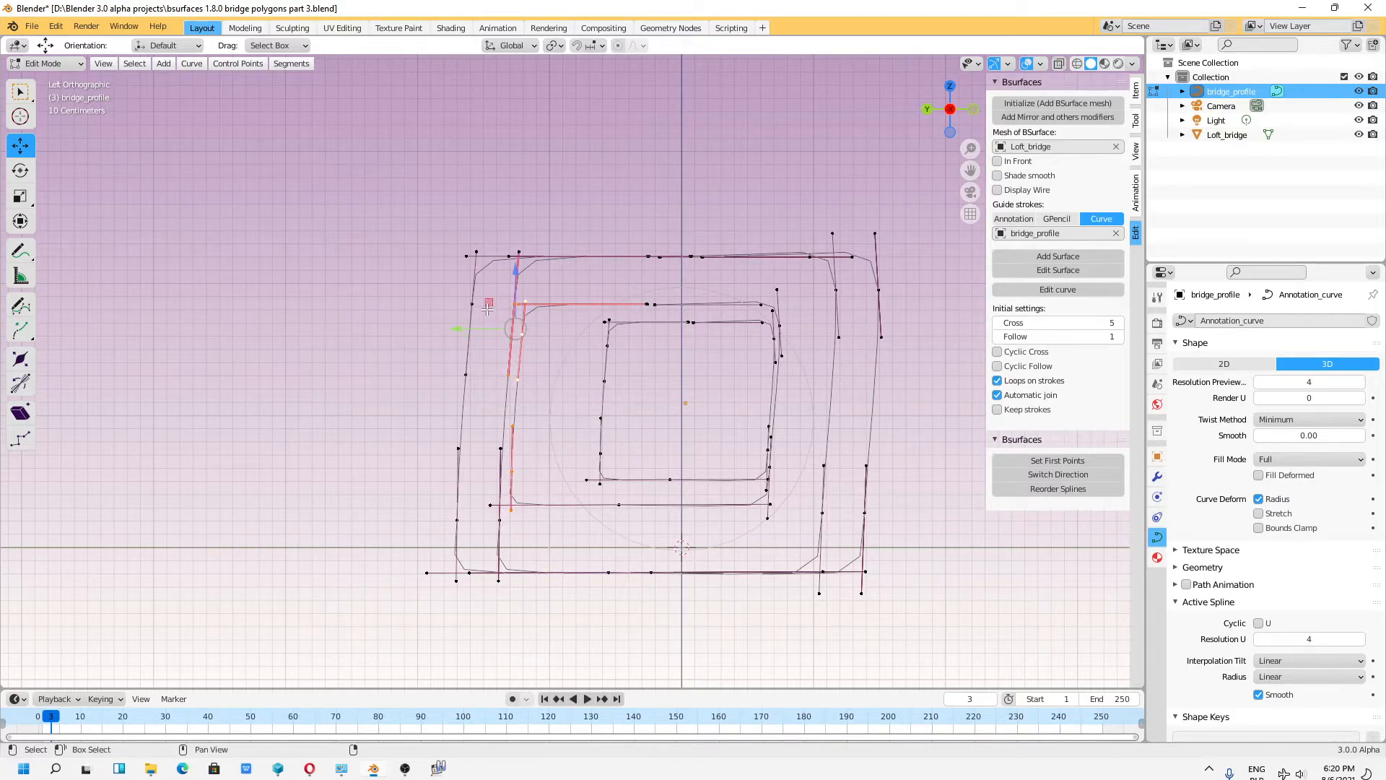
pyautogui.scroll(3, 522, 319)
pyautogui.click(556, 332)
pyautogui.moveTo(561, 331); pyautogui.dragTo(519, 362)
pyautogui.moveTo(534, 560); pyautogui.dragTo(499, 596)
pyautogui.moveTo(485, 467); pyautogui.dragTo(542, 475)
pyautogui.hotkey('ctrl', 'z')
# Step: Extend the selection to all control points of the end profile, undoing the trial moves along Y
pyautogui.keyDown('shift'); pyautogui.moveTo(662, 623); pyautogui.dragTo(715, 654); pyautogui.keyUp('shift')
pyautogui.moveTo(537, 521); pyautogui.dragTo(649, 533)
pyautogui.hotkey('ctrl', 'z')
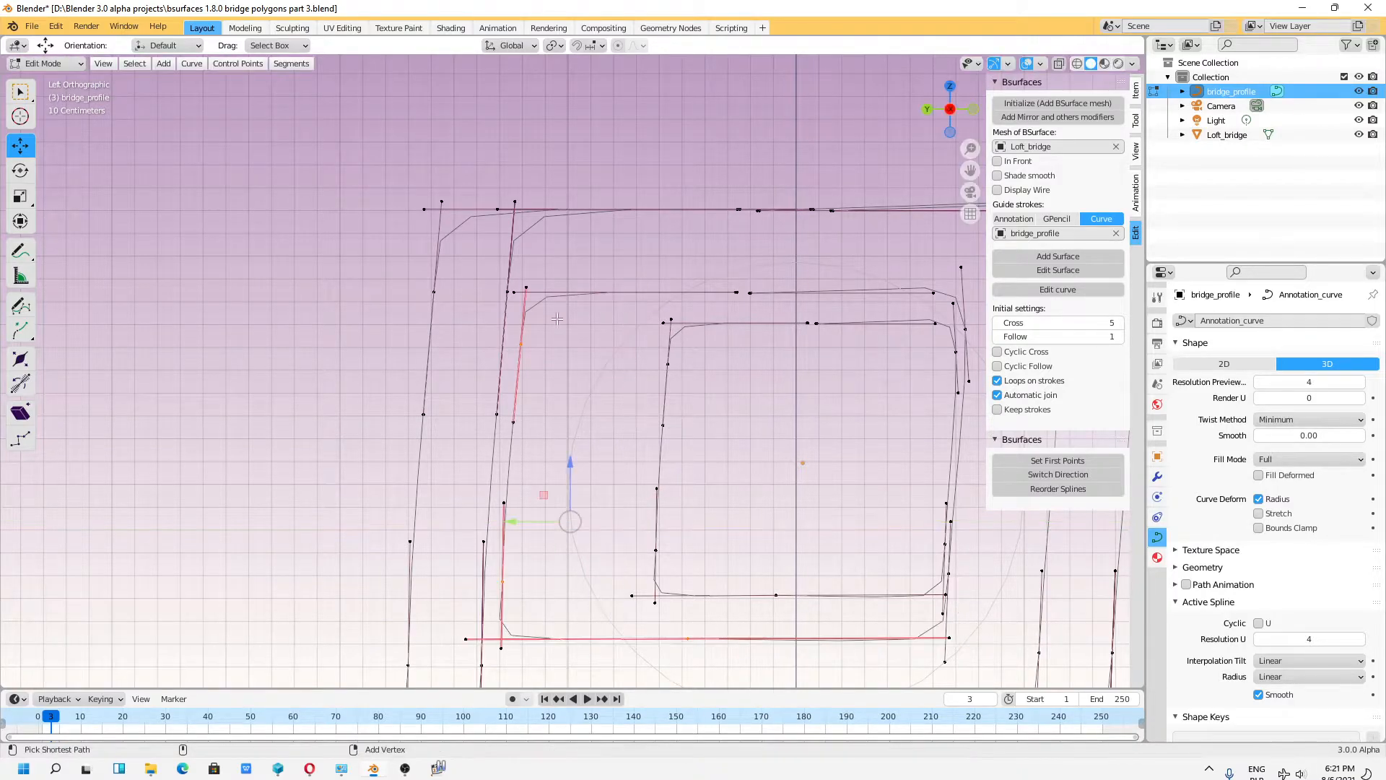
pyautogui.keyDown('shift'); pyautogui.click(514, 294); pyautogui.keyUp('shift')
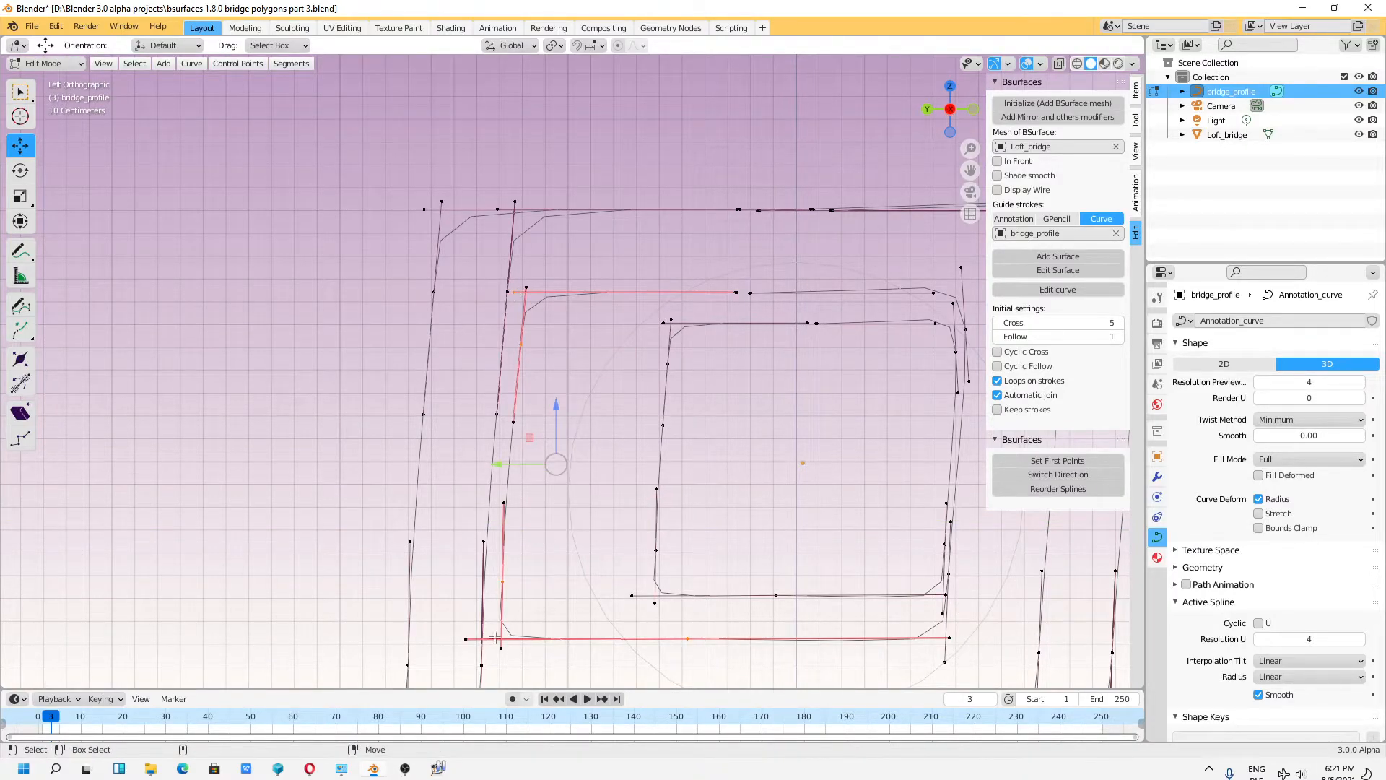
pyautogui.moveTo(526, 464); pyautogui.dragTo(584, 473)
pyautogui.hotkey('ctrl', 'z')
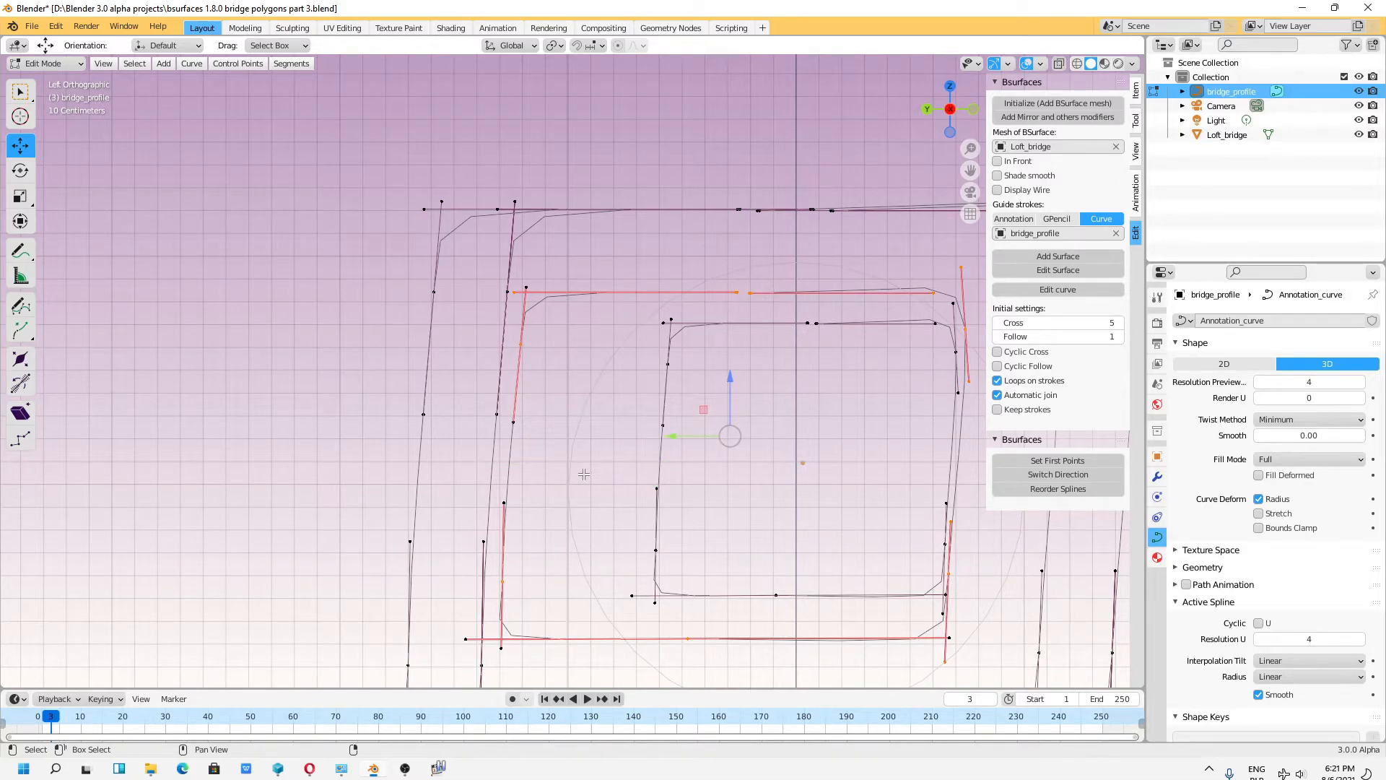
# Step: Scale the selected end profile down to about the size of the small profile at the opposite end
pyautogui.scroll(-1, 584, 474)
pyautogui.hotkey('shift', 'space')
pyautogui.press('s')
pyautogui.moveTo(648, 442); pyautogui.dragTo(687, 431)
pyautogui.moveTo(720, 384); pyautogui.dragTo(719, 395)
# Step: Move the scaled end profile about -0.24 m along Y to line it up with the tubes
pyautogui.press('g')
pyautogui.moveTo(680, 437); pyautogui.dragTo(726, 446)
pyautogui.scroll(-3, 677, 483)
pyautogui.moveTo(485, 446); pyautogui.dragTo(554, 483, button='middle')
pyautogui.scroll(-7, 553, 483)
pyautogui.moveTo(369, 508); pyautogui.dragTo(521, 460, button='middle')
pyautogui.scroll(2, 464, 496)
pyautogui.scroll(2, 648, 455)
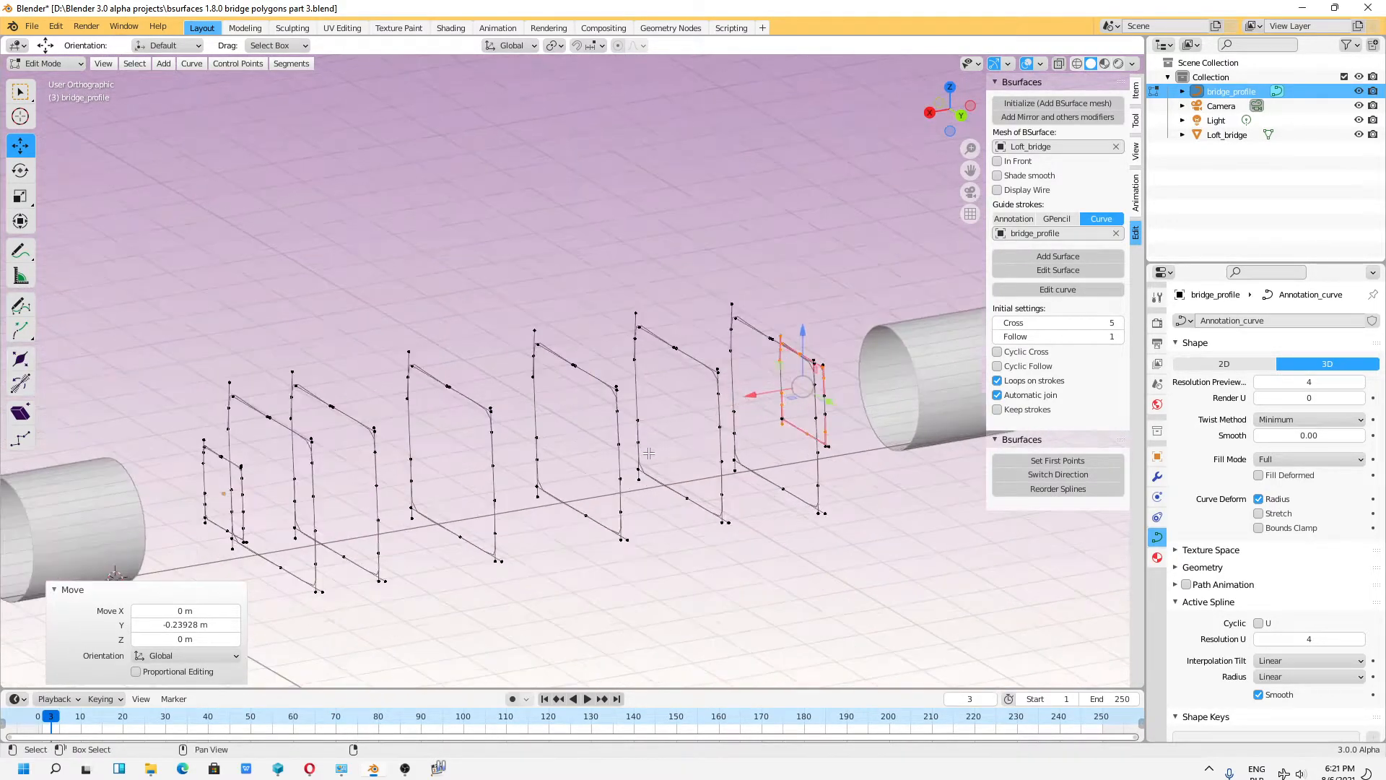
# Step: Save the project under its current file name
pyautogui.scroll(-1, 647, 455)
pyautogui.click(26, 28)
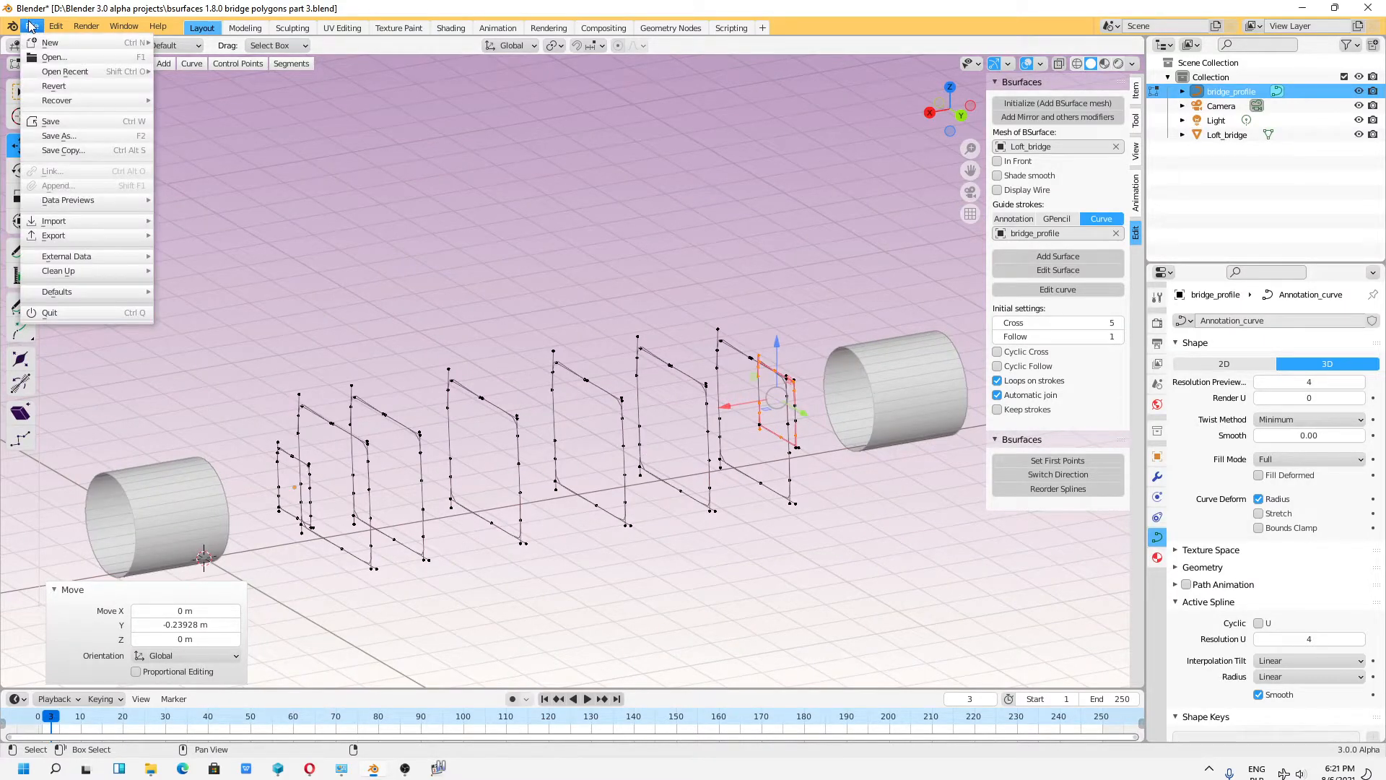
pyautogui.click(62, 122)
# Step: Select the large profile next to the scaled end profile and move it about -0.31 m along Y
pyautogui.press('KP_5')
pyautogui.scroll(-4, 430, 379)
pyautogui.moveTo(586, 455); pyautogui.dragTo(501, 466, button='middle')
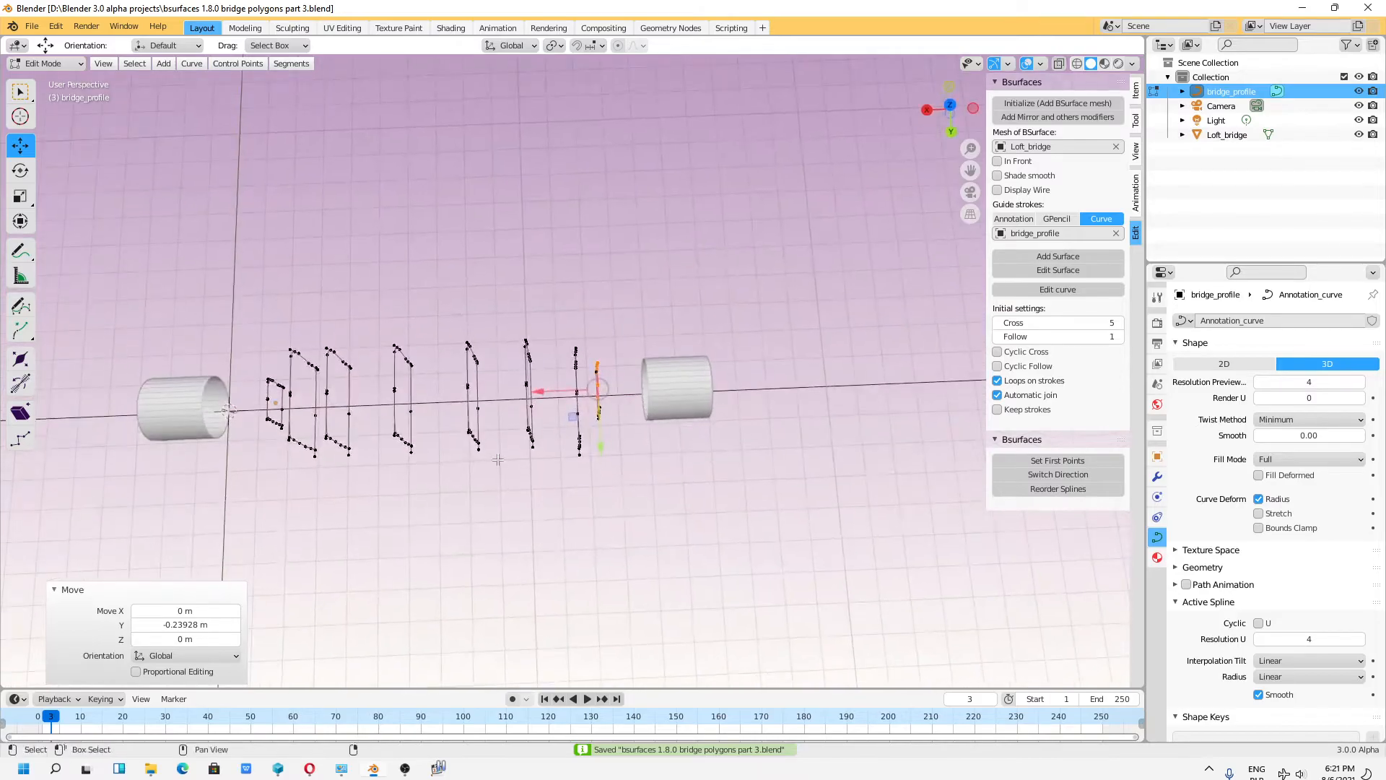
pyautogui.moveTo(396, 501); pyautogui.dragTo(505, 492, button='middle')
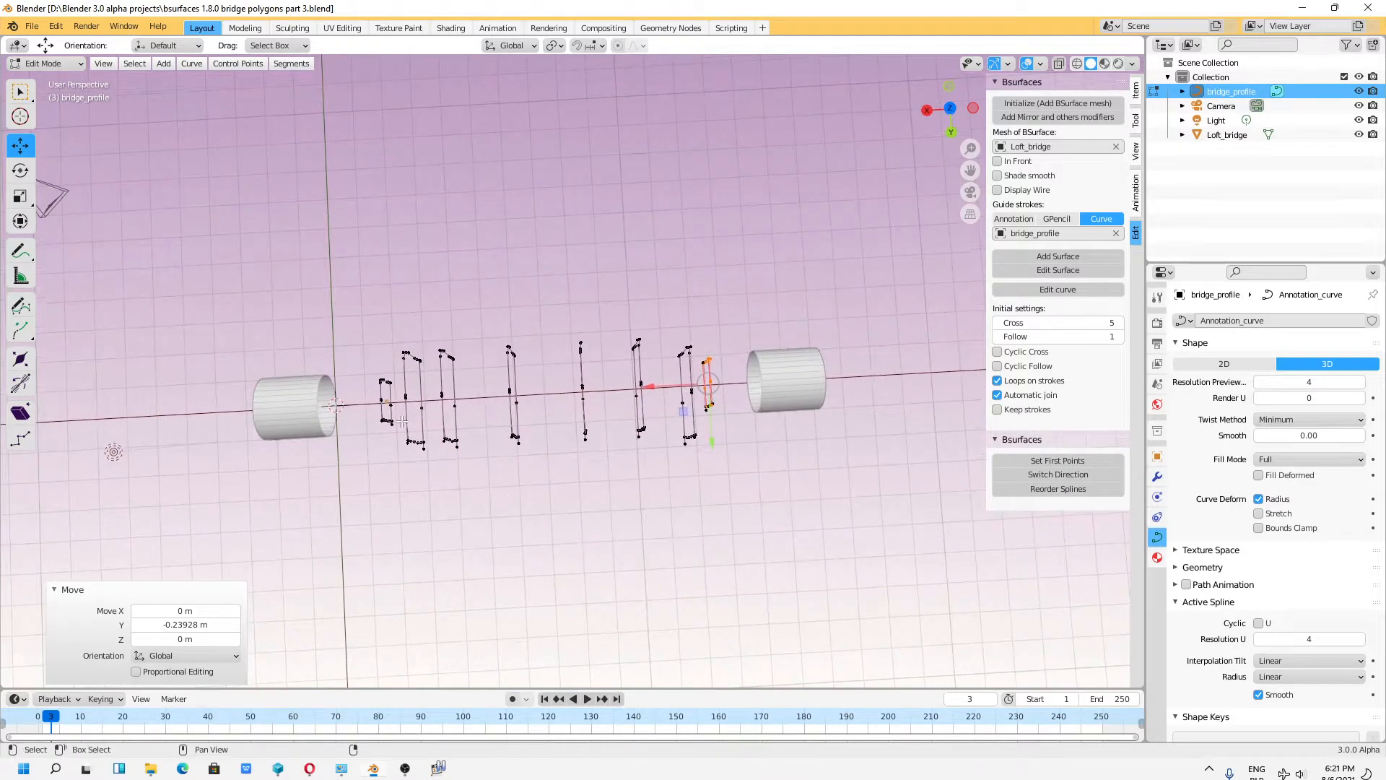
pyautogui.moveTo(672, 455); pyautogui.dragTo(613, 476, button='middle')
pyautogui.scroll(2, 613, 477)
pyautogui.moveTo(547, 266); pyautogui.dragTo(598, 395)
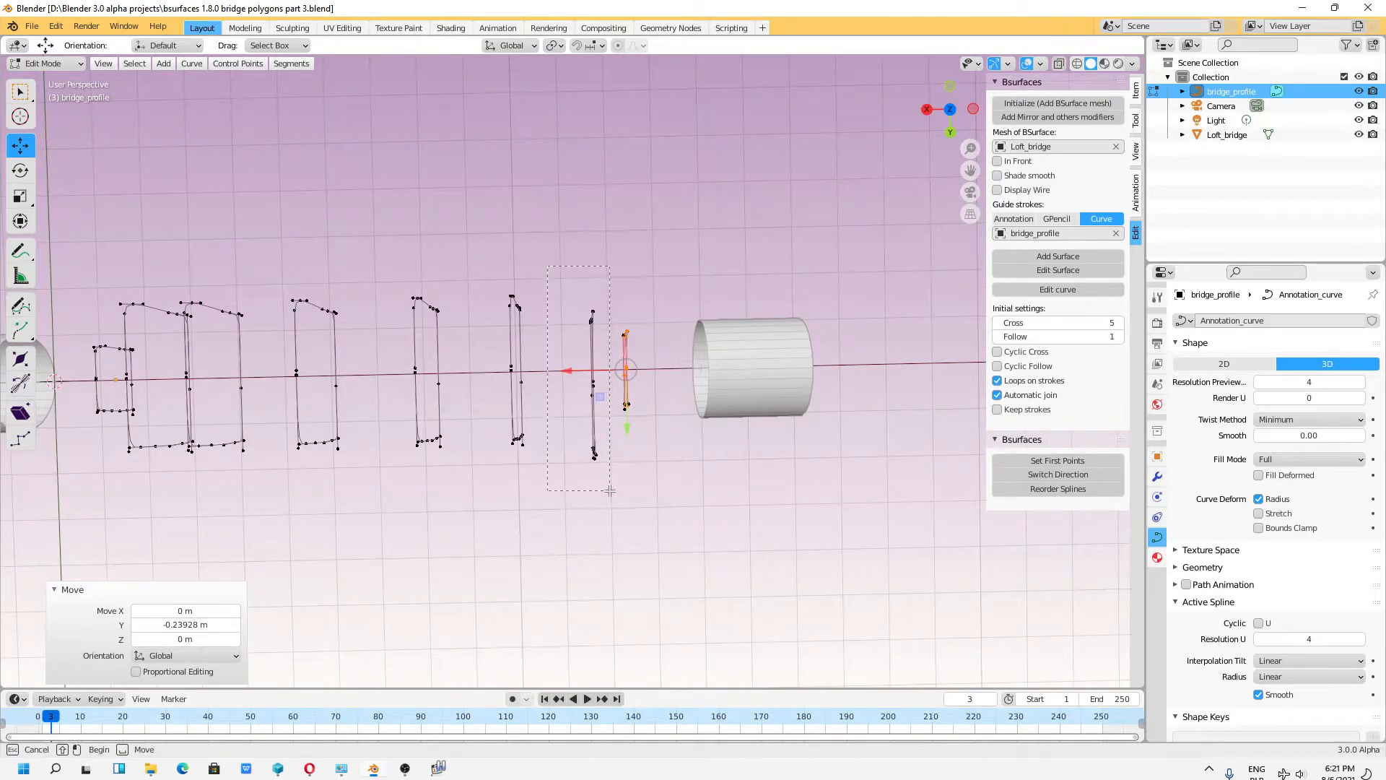
pyautogui.moveTo(610, 491); pyautogui.dragTo(610, 491)
pyautogui.moveTo(589, 412); pyautogui.dragTo(599, 421, button='middle')
pyautogui.moveTo(594, 421); pyautogui.dragTo(595, 401)
pyautogui.moveTo(594, 405)
pyautogui.mouseDown(button='middle')
pyautogui.moveTo(610, 463)
pyautogui.moveTo(571, 413)
pyautogui.mouseUp(button='middle')
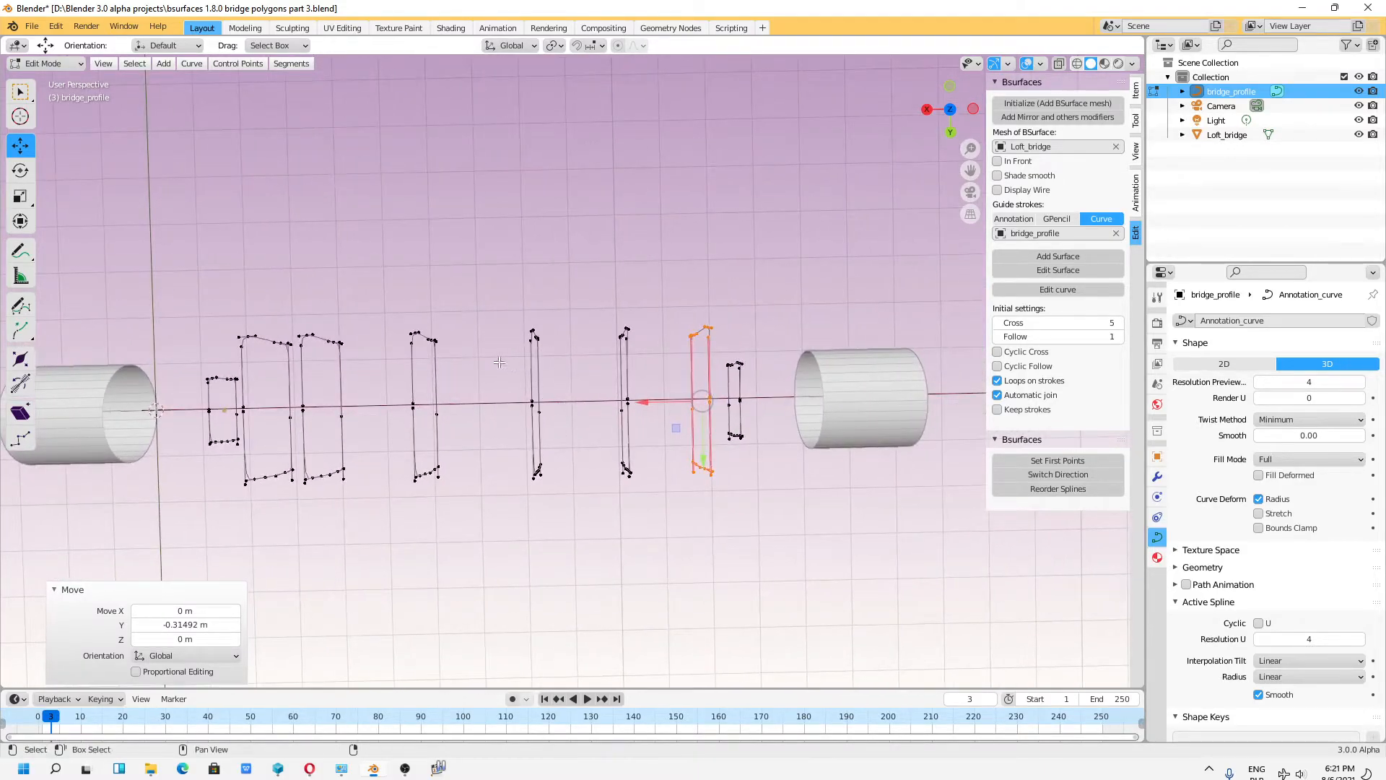
pyautogui.moveTo(447, 363); pyautogui.dragTo(620, 459, button='middle')
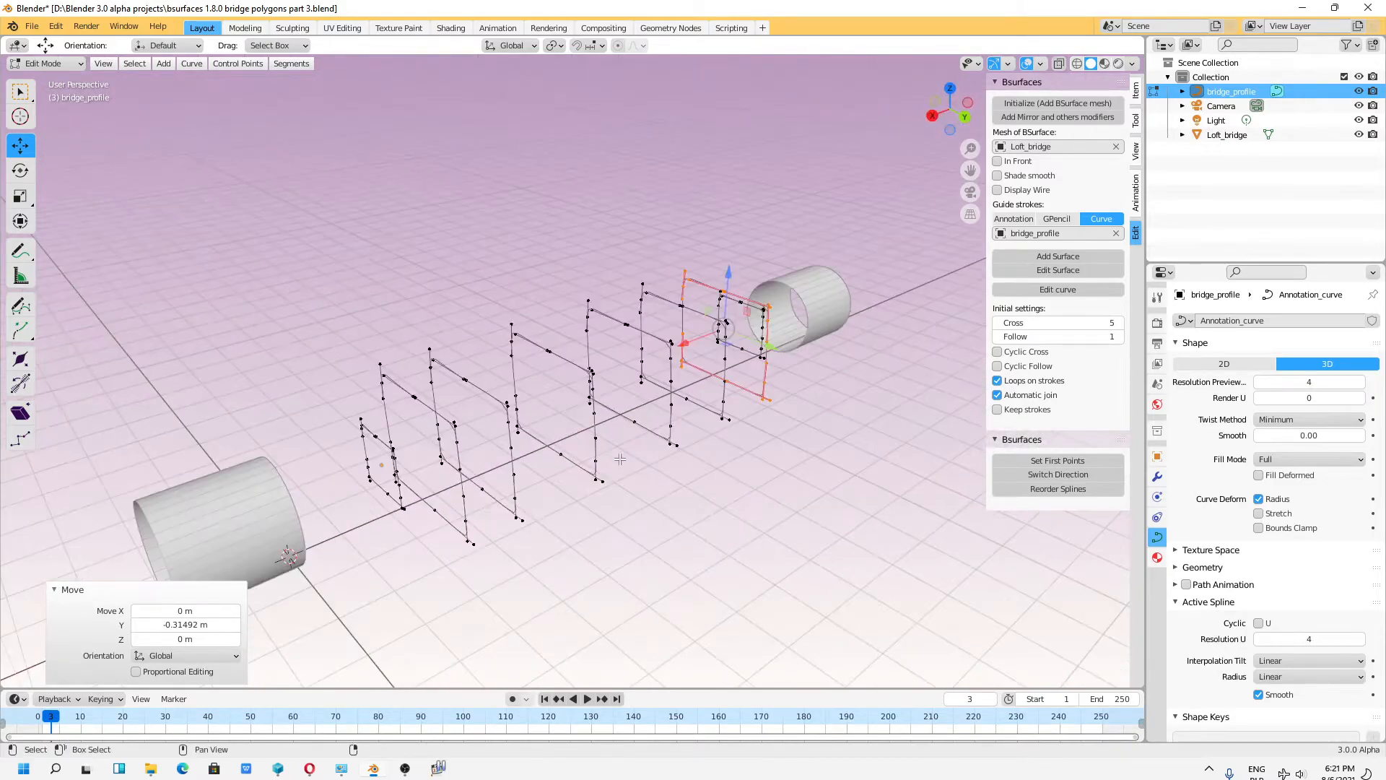
# Step: Try a bridging surface on Loft_bridge from the adjusted profiles with Follow set to 4, and undo it
pyautogui.click(46, 64)
pyautogui.click(42, 77)
pyautogui.click(1031, 258)
pyautogui.moveTo(145, 591); pyautogui.dragTo(153, 592)
pyautogui.moveTo(740, 504); pyautogui.dragTo(554, 465, button='middle')
pyautogui.scroll(4, 554, 466)
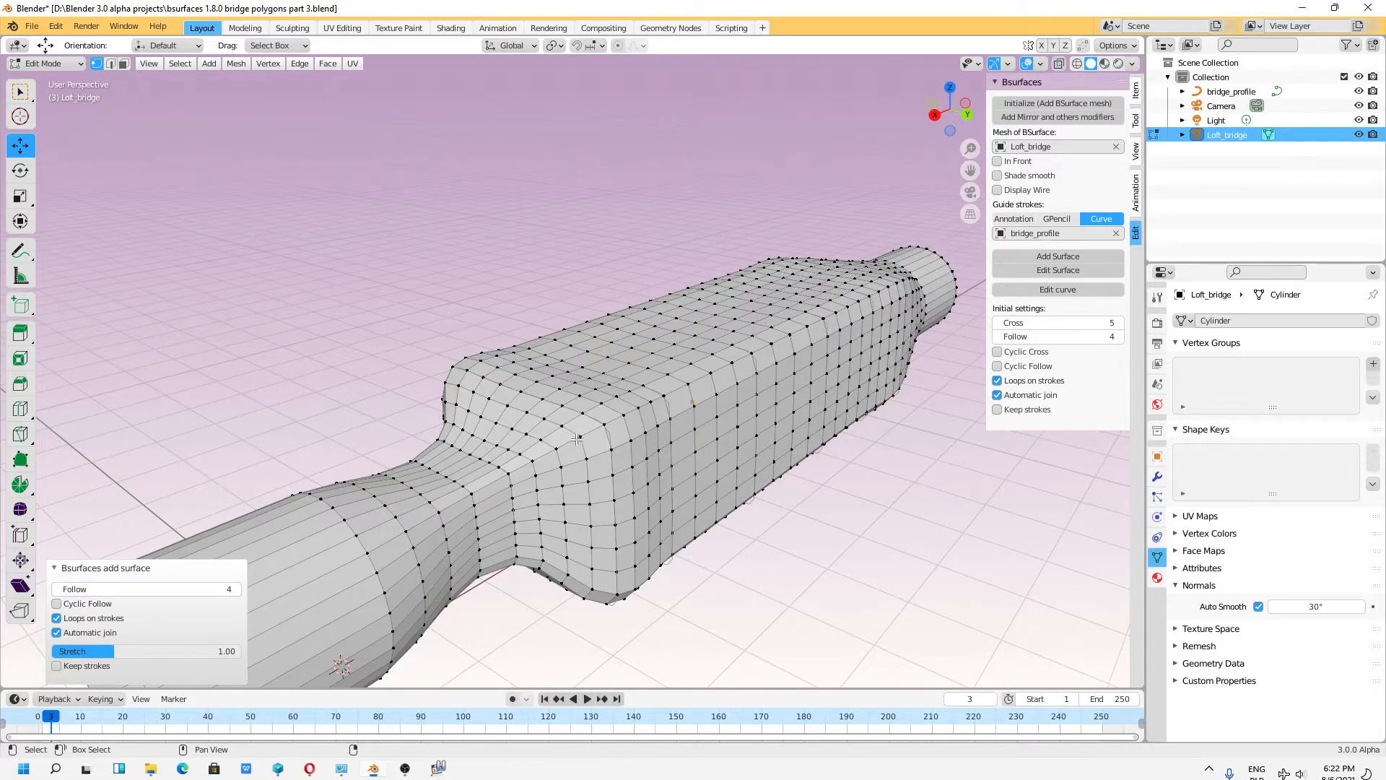
pyautogui.hotkey('ctrl', 'z')
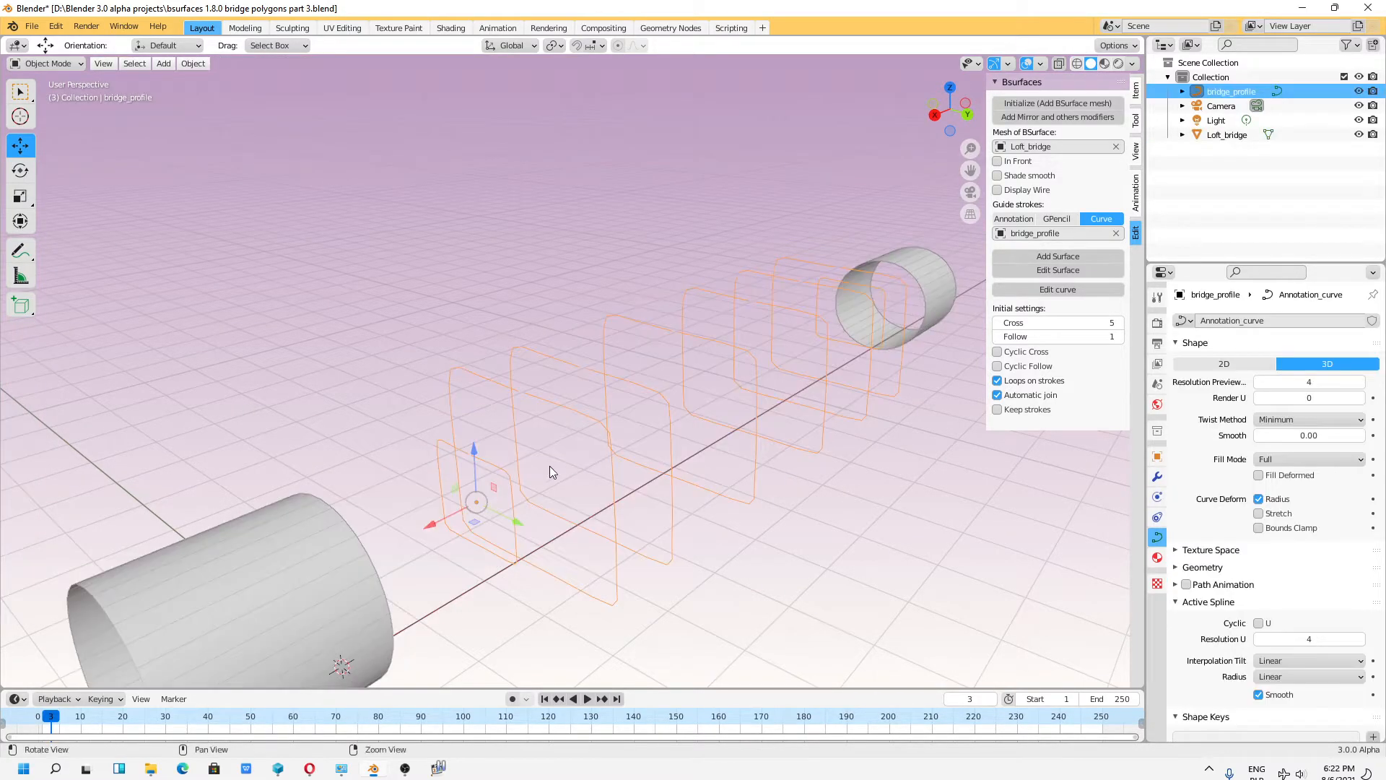
# Step: Select Loft_bridge, enter Edit Mode, and check the selected loops at the tubes' facing openings
pyautogui.moveTo(461, 309); pyautogui.dragTo(448, 308, button='middle')
pyautogui.click(238, 607)
pyautogui.click(45, 64)
pyautogui.click(54, 96)
pyautogui.moveTo(531, 509); pyautogui.dragTo(578, 525, button='middle')
pyautogui.keyDown('shift'); pyautogui.moveTo(808, 462); pyautogui.dragTo(622, 513, button='middle'); pyautogui.keyUp('shift')
pyautogui.moveTo(772, 361); pyautogui.dragTo(626, 419, button='middle')
pyautogui.keyDown('shift'); pyautogui.moveTo(671, 505); pyautogui.dragTo(595, 411, button='middle'); pyautogui.keyUp('shift')
pyautogui.moveTo(596, 415); pyautogui.dragTo(659, 331, button='middle')
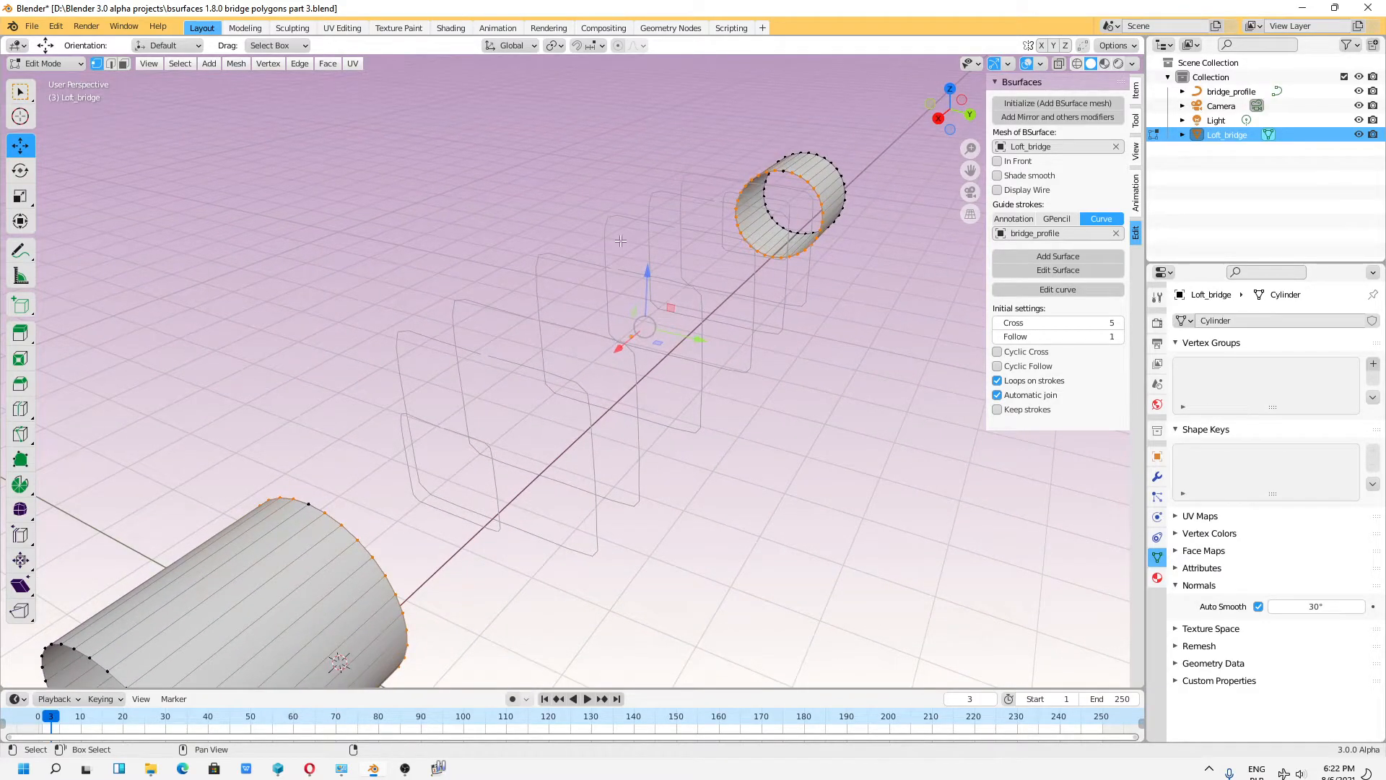
# Step: Switch from Loft_bridge to editing the bridge_profile curve, and snap the 3D cursor to the selected top-edge point of a large near profile
pyautogui.click(47, 63)
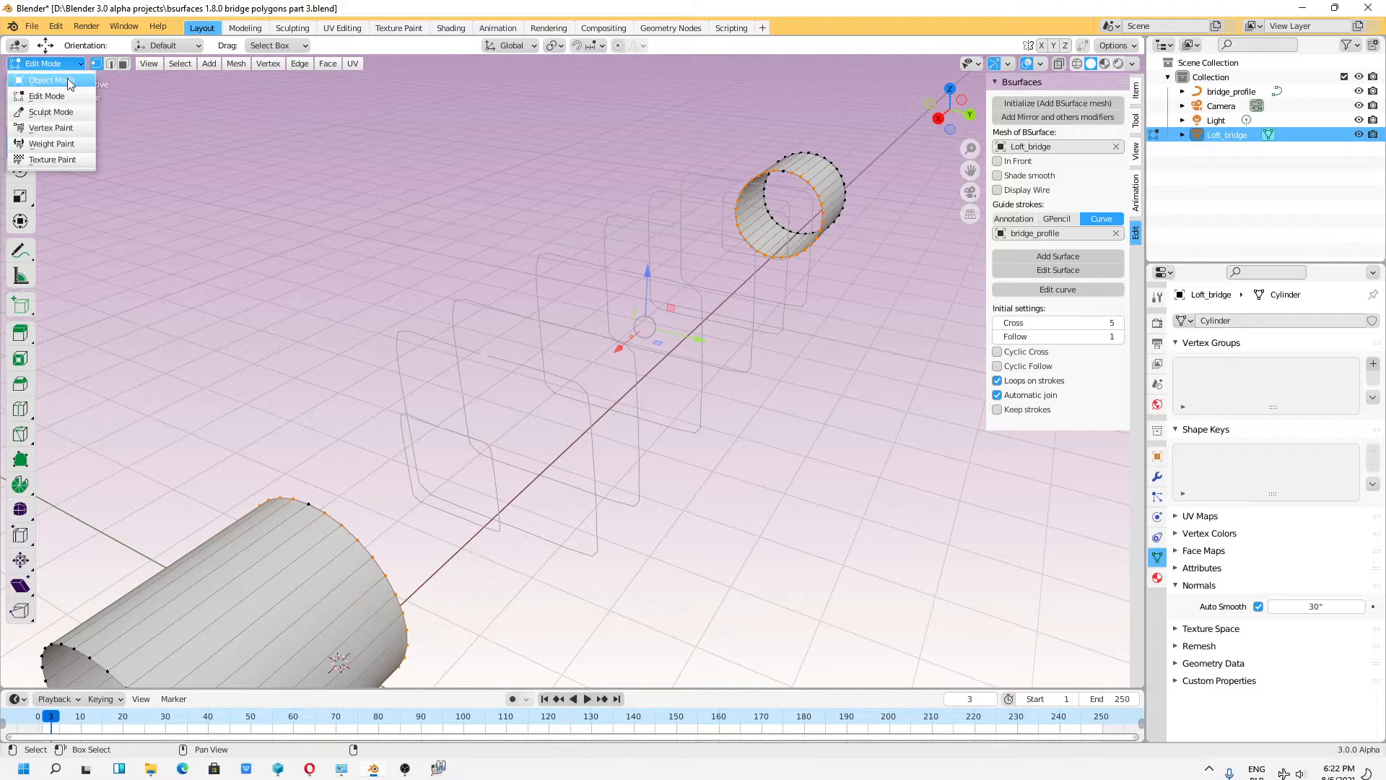
pyautogui.click(43, 81)
pyautogui.click(462, 360)
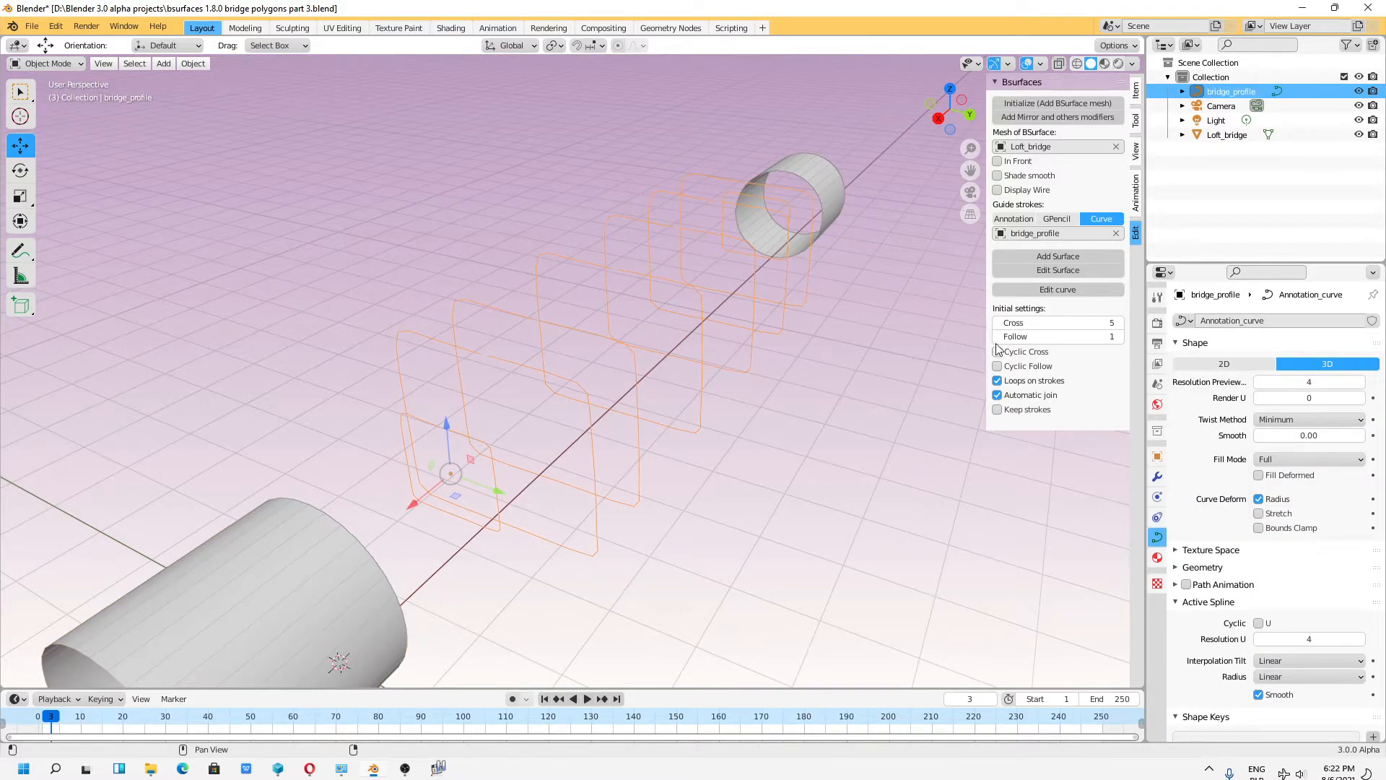
pyautogui.click(46, 63)
pyautogui.click(55, 96)
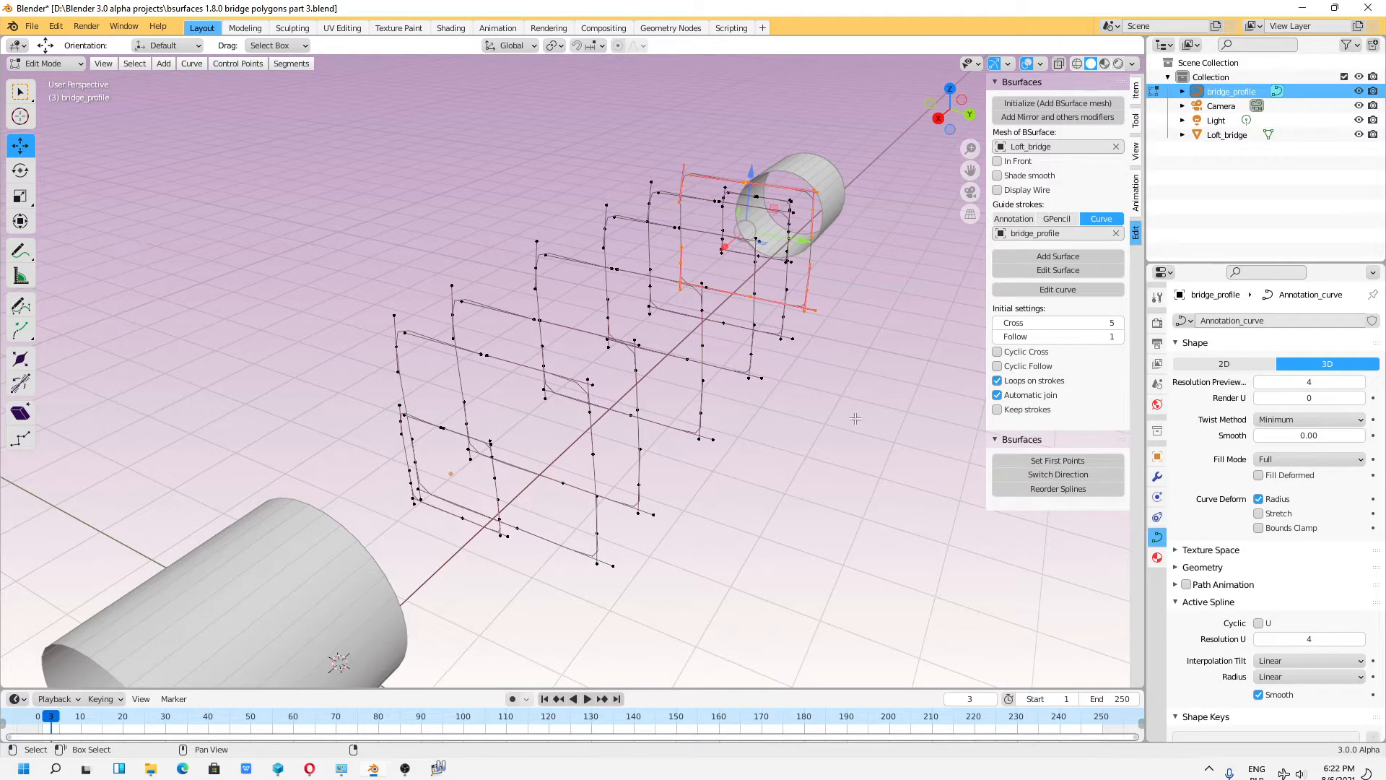
pyautogui.moveTo(494, 330); pyautogui.dragTo(512, 363, button='middle')
pyautogui.click(581, 490)
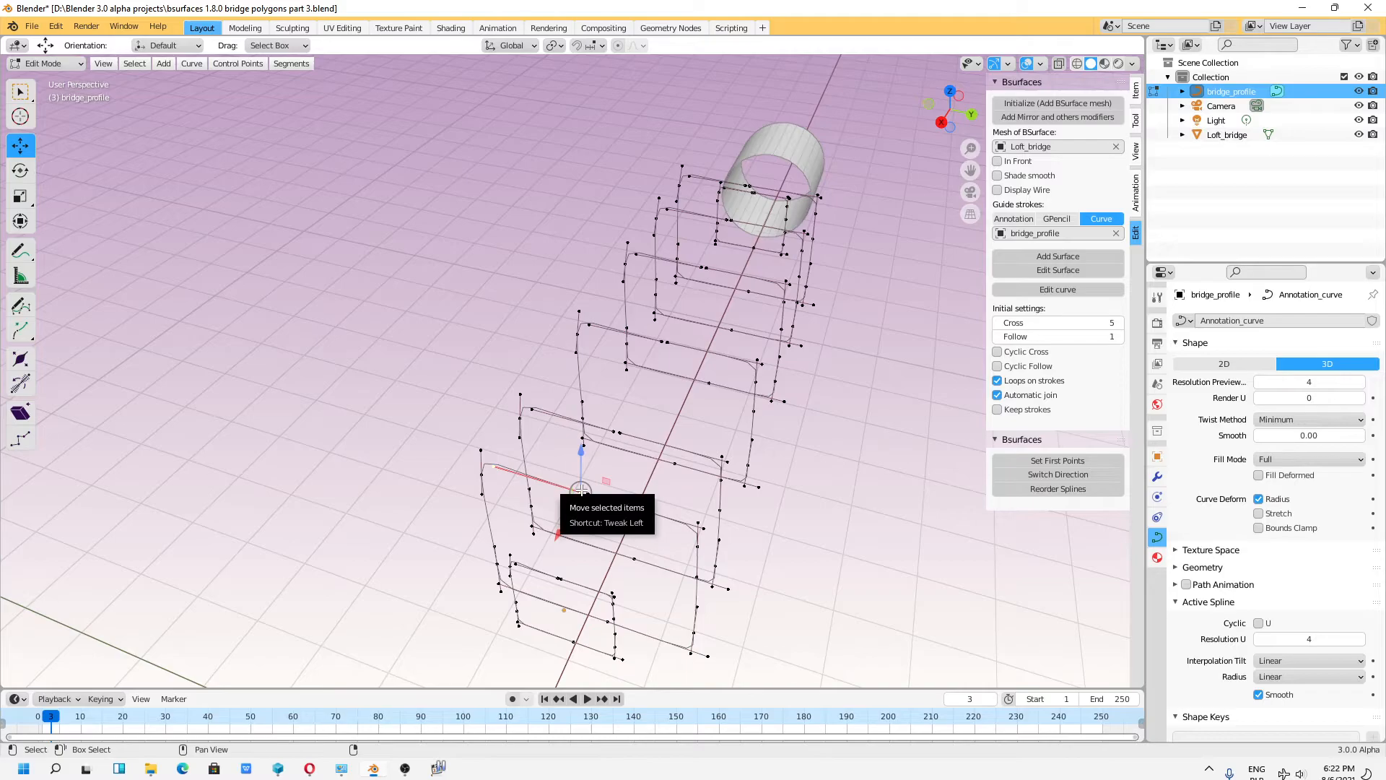
pyautogui.hotkey('shift', 's')
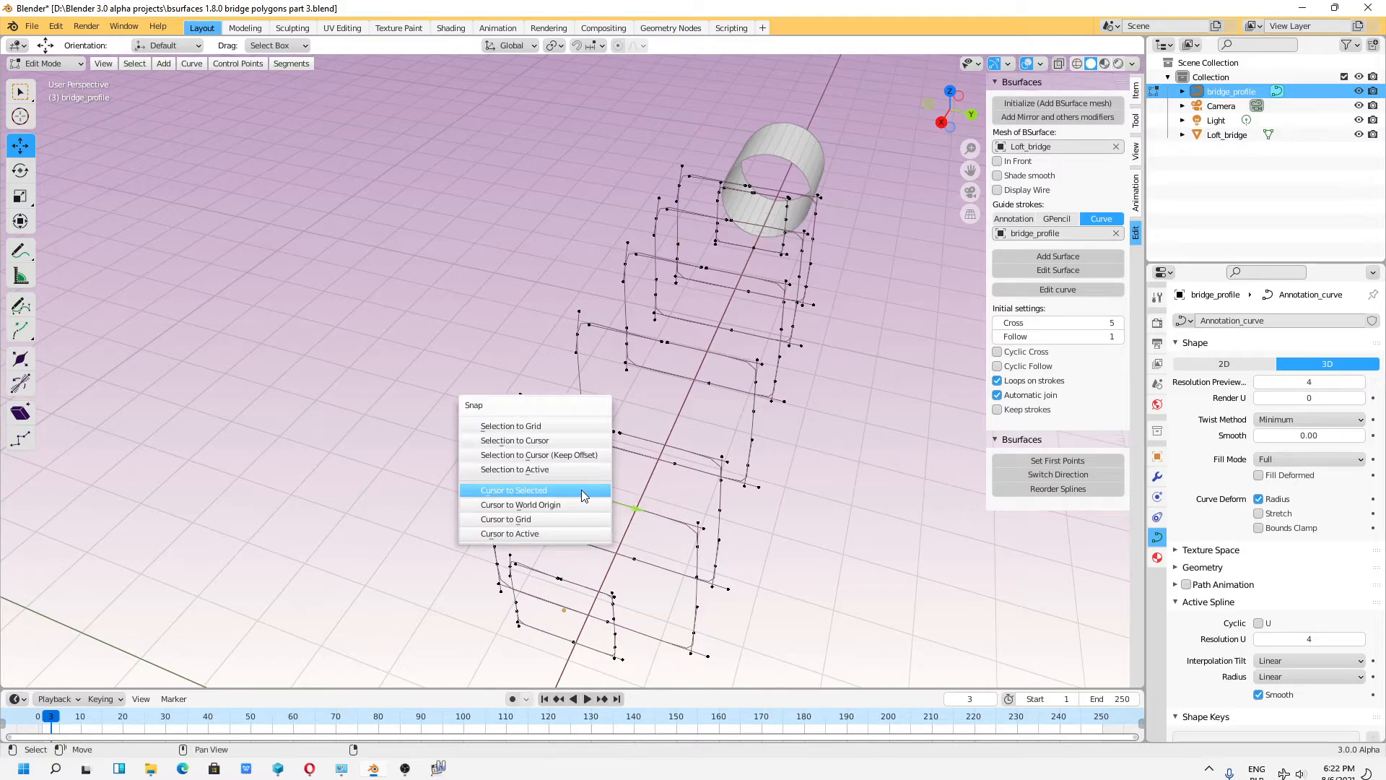
pyautogui.click(584, 495)
# Step: Lock the viewport to the 3D cursor
pyautogui.scroll(7, 600, 517)
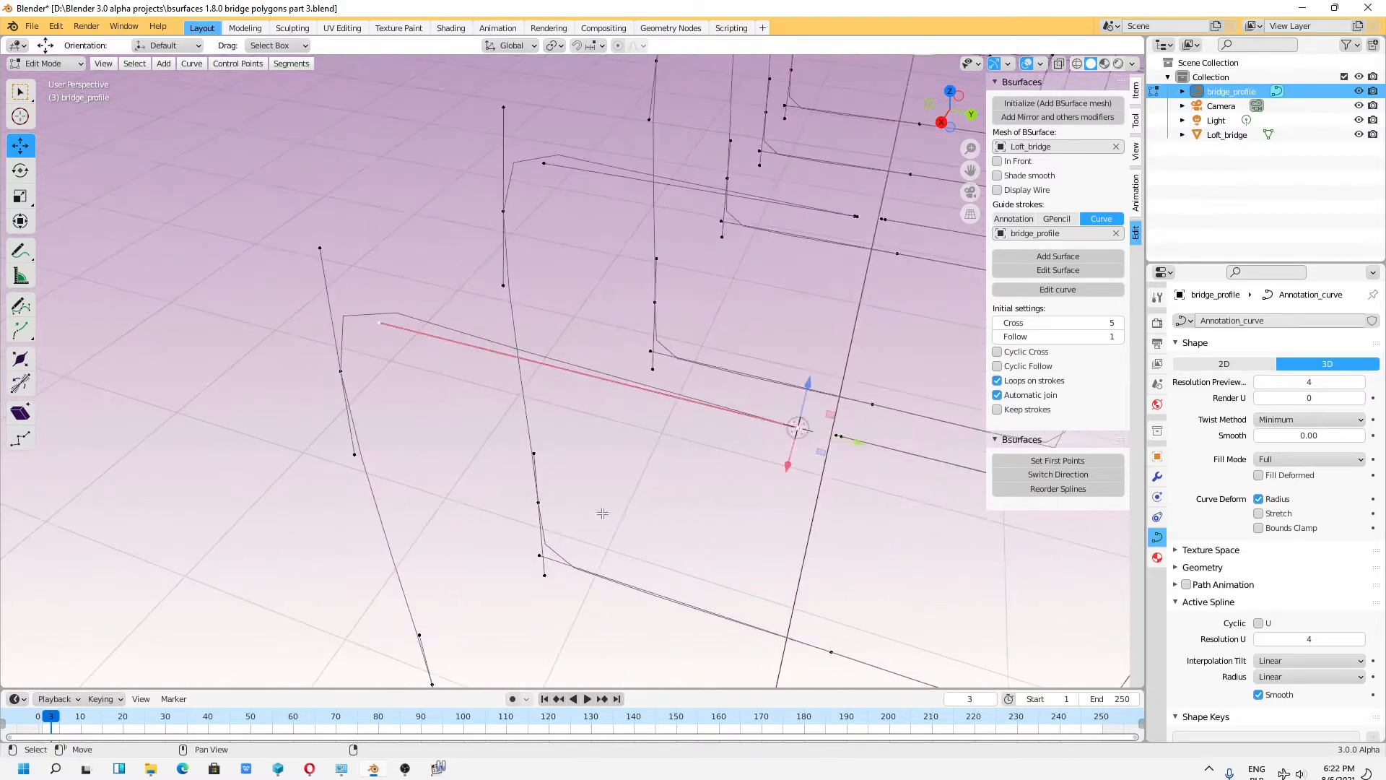
pyautogui.scroll(-3, 601, 517)
pyautogui.click(1136, 154)
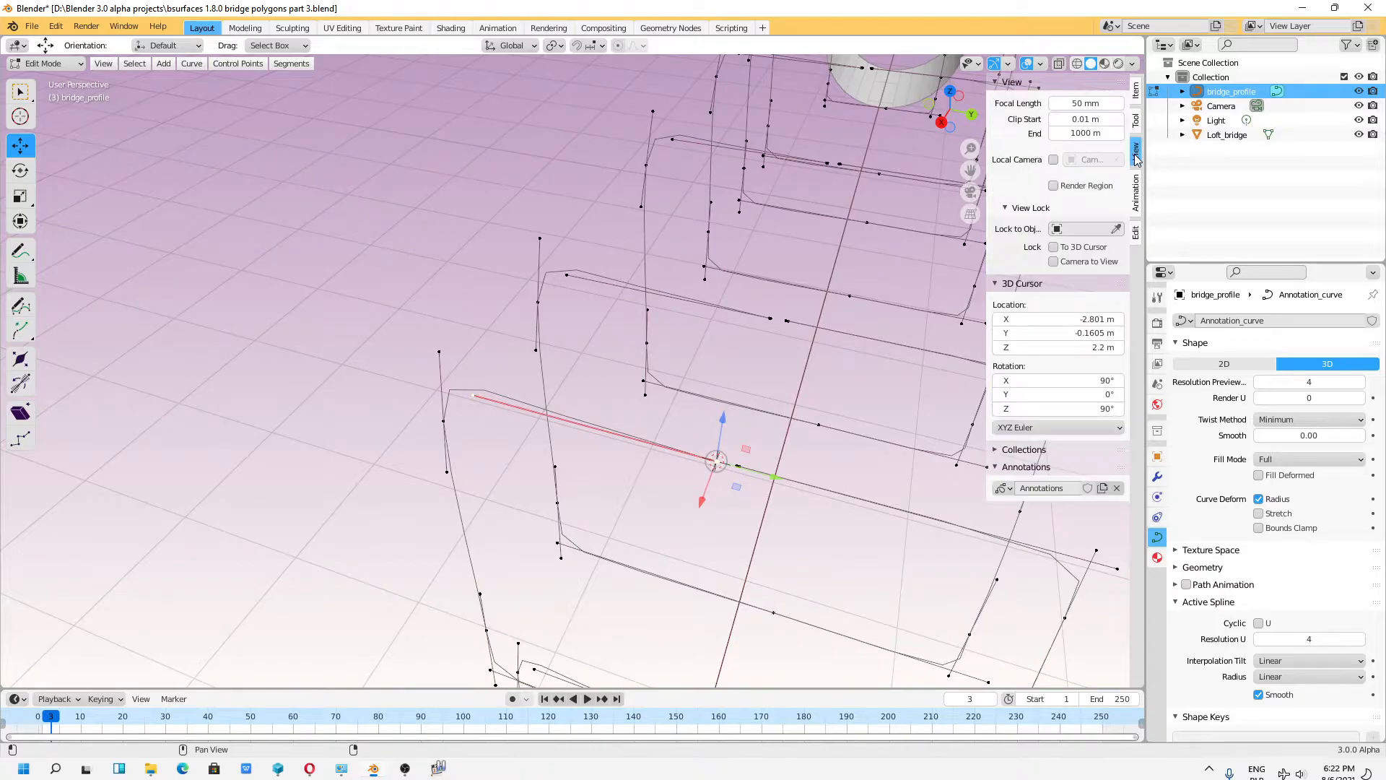
pyautogui.click(1053, 248)
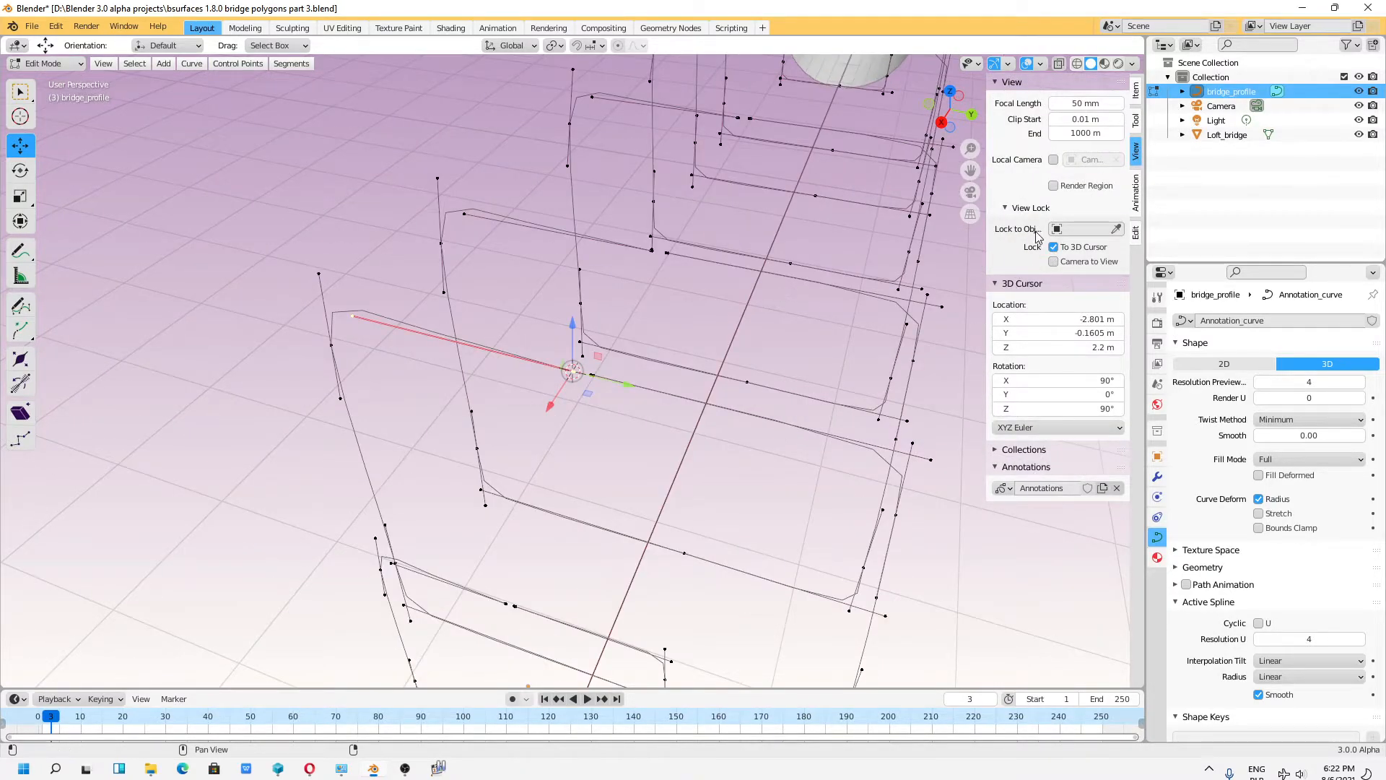
pyautogui.moveTo(681, 439); pyautogui.dragTo(680, 439, button='middle')
pyautogui.moveTo(696, 443); pyautogui.dragTo(537, 350, button='middle')
# Step: Move the top-edge end points of the near profiles along Y to line up their openings
pyautogui.moveTo(516, 335); pyautogui.dragTo(715, 394)
pyautogui.moveTo(715, 395); pyautogui.dragTo(682, 505, button='middle')
pyautogui.moveTo(555, 558); pyautogui.dragTo(594, 568)
pyautogui.moveTo(566, 253); pyautogui.dragTo(727, 275)
pyautogui.keyDown('shift'); pyautogui.moveTo(615, 124); pyautogui.dragTo(579, 230, button='middle'); pyautogui.keyUp('shift')
pyautogui.moveTo(553, 230)
pyautogui.mouseDown()
pyautogui.moveTo(590, 254)
pyautogui.moveTo(605, 240)
pyautogui.moveTo(535, 232)
pyautogui.mouseUp()
pyautogui.moveTo(538, 230); pyautogui.dragTo(571, 190, button='middle')
pyautogui.moveTo(562, 178); pyautogui.dragTo(520, 188)
# Step: Shift the top-edge points of two middle profiles along +Y towards the centre line
pyautogui.click(380, 187)
pyautogui.moveTo(425, 187); pyautogui.dragTo(474, 187)
pyautogui.click(354, 303)
pyautogui.moveTo(397, 305); pyautogui.dragTo(446, 309)
# Step: Adjust the upper corner points on the middle profiles' -Y side, lowering the last one about 0.25 m along Z
pyautogui.click(428, 189)
pyautogui.moveTo(460, 187); pyautogui.dragTo(443, 149)
pyautogui.click(436, 157)
pyautogui.click(401, 287)
pyautogui.click(415, 328)
pyautogui.moveTo(402, 305); pyautogui.dragTo(405, 327)
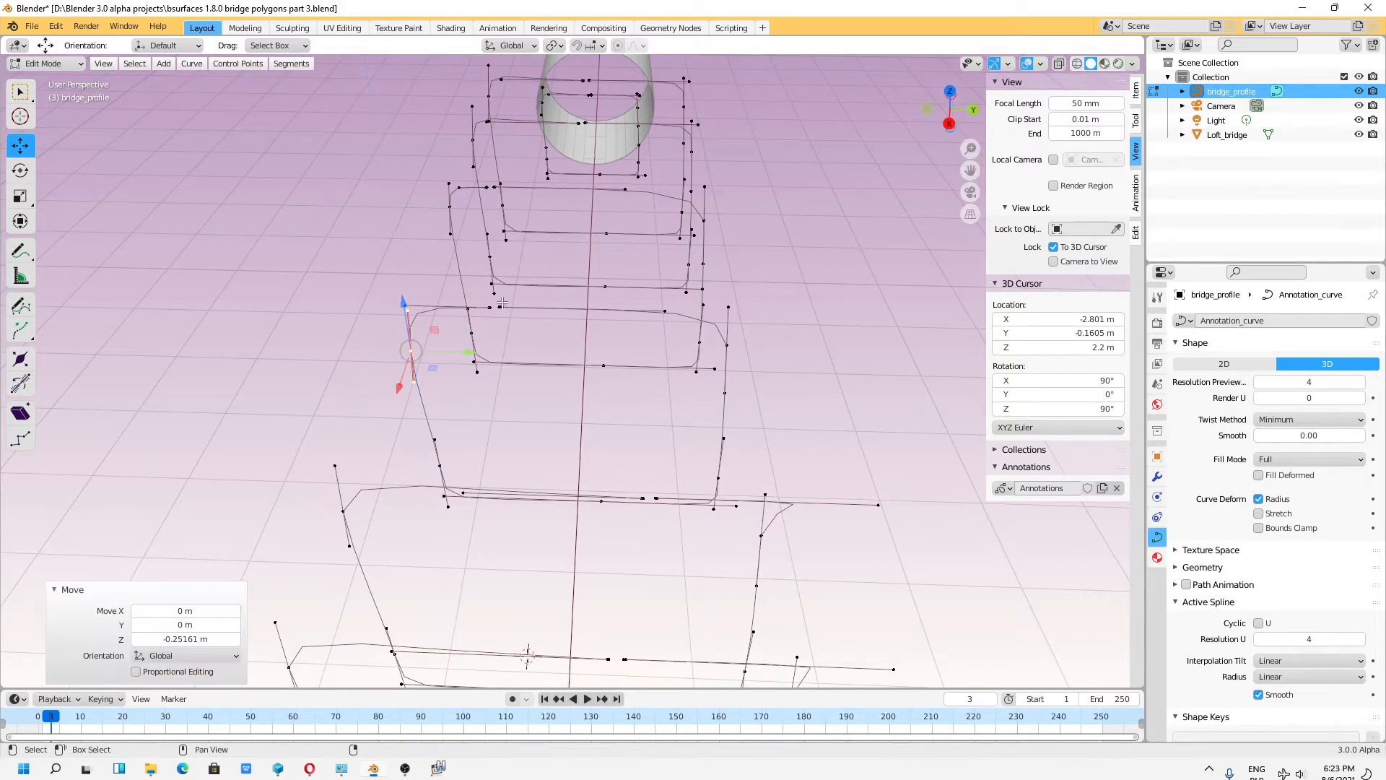
# Step: Move the farthest profiles' top-edge opening points along +Y, and pull the protruding outer handle about -0.48 m along Y
pyautogui.moveTo(462, 303); pyautogui.dragTo(538, 171, button='middle')
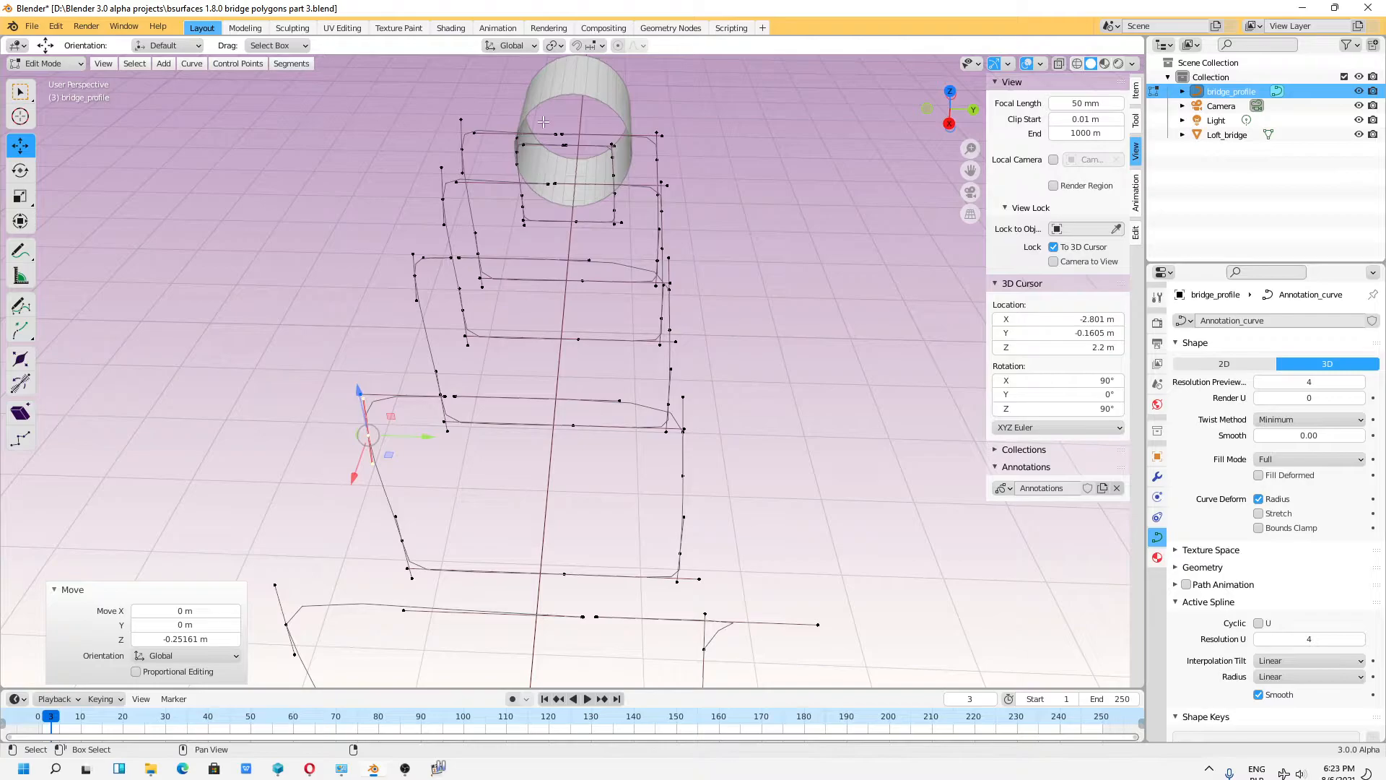
pyautogui.click(561, 134)
pyautogui.moveTo(589, 151); pyautogui.dragTo(635, 152)
pyautogui.click(709, 137)
pyautogui.moveTo(729, 136); pyautogui.dragTo(694, 138)
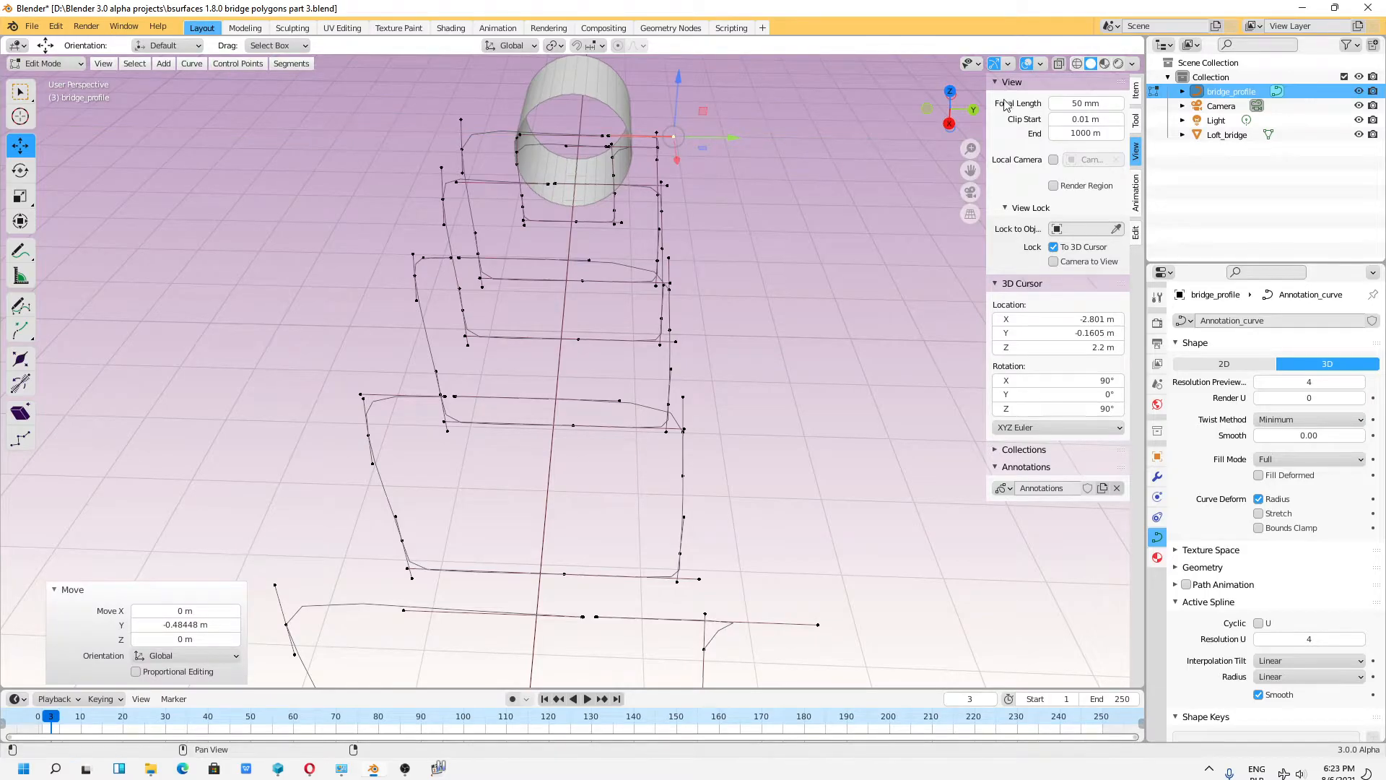
# Step: Hide the curve handles by setting their display to None, and restore it to All
pyautogui.click(1040, 65)
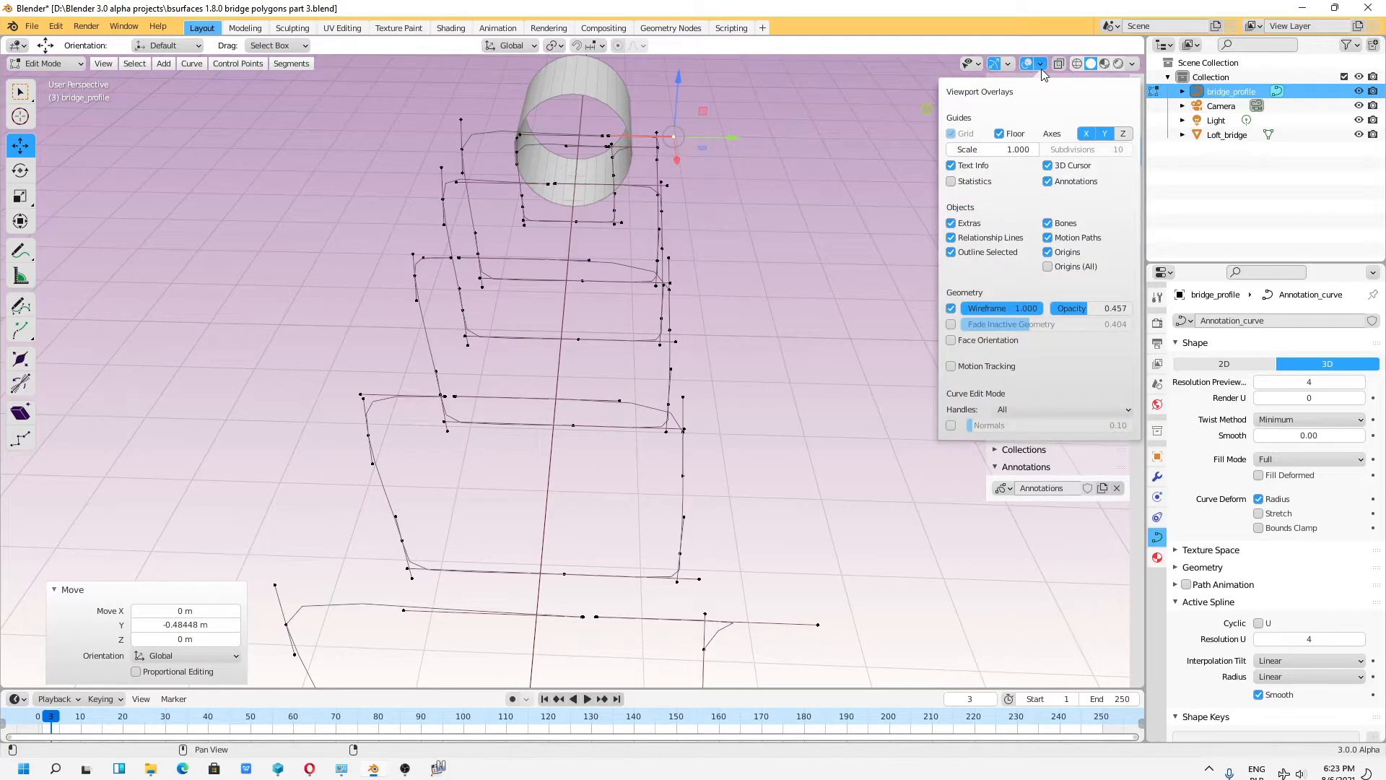
pyautogui.click(1019, 409)
pyautogui.click(1016, 424)
pyautogui.press('n')
pyautogui.click(777, 253)
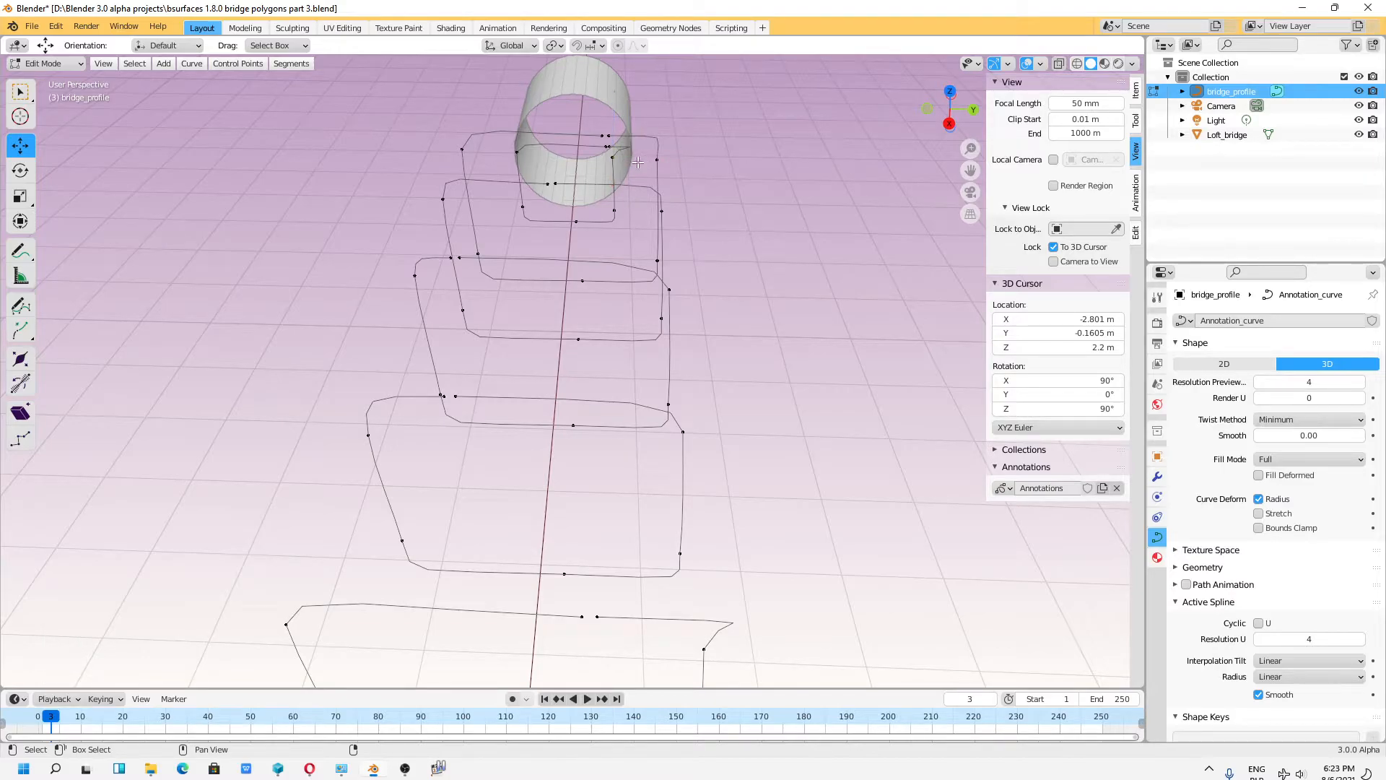
pyautogui.click(1040, 65)
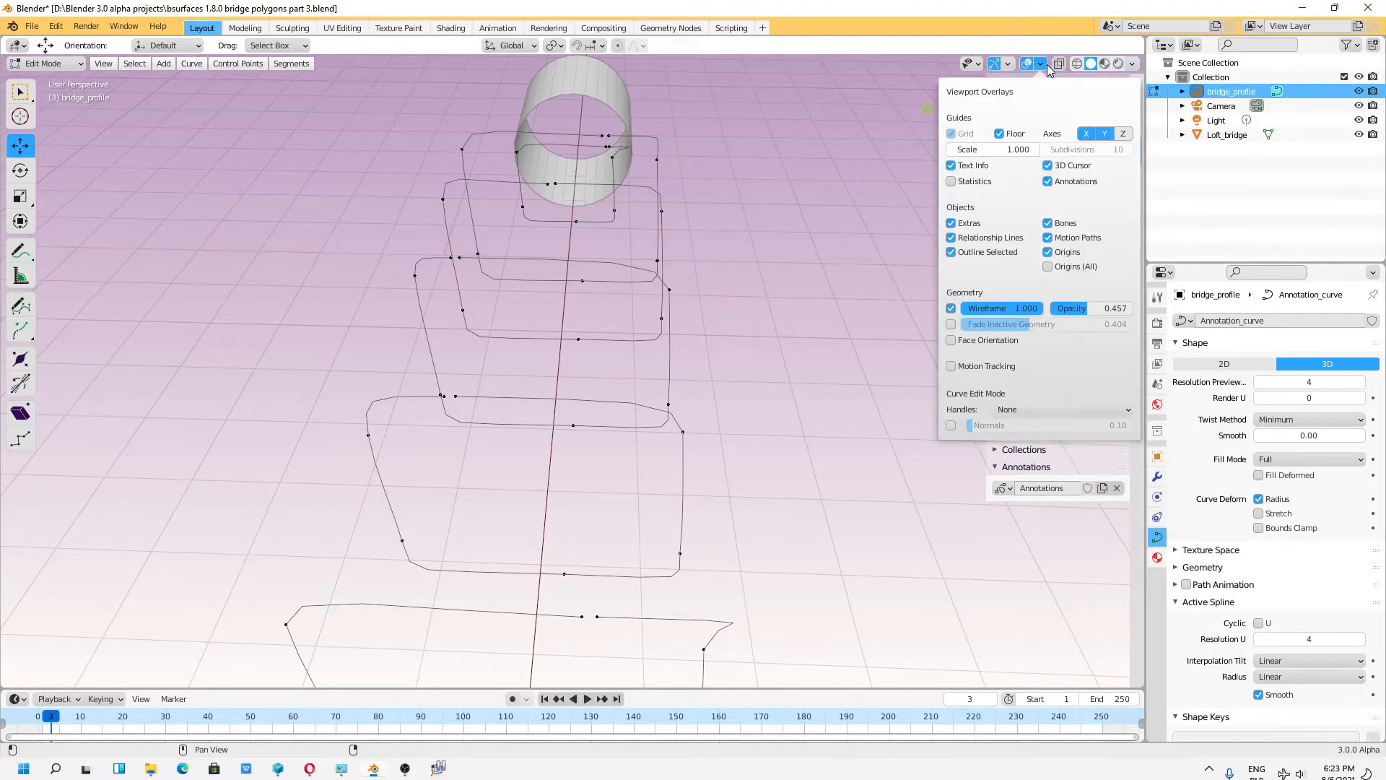
pyautogui.click(1024, 409)
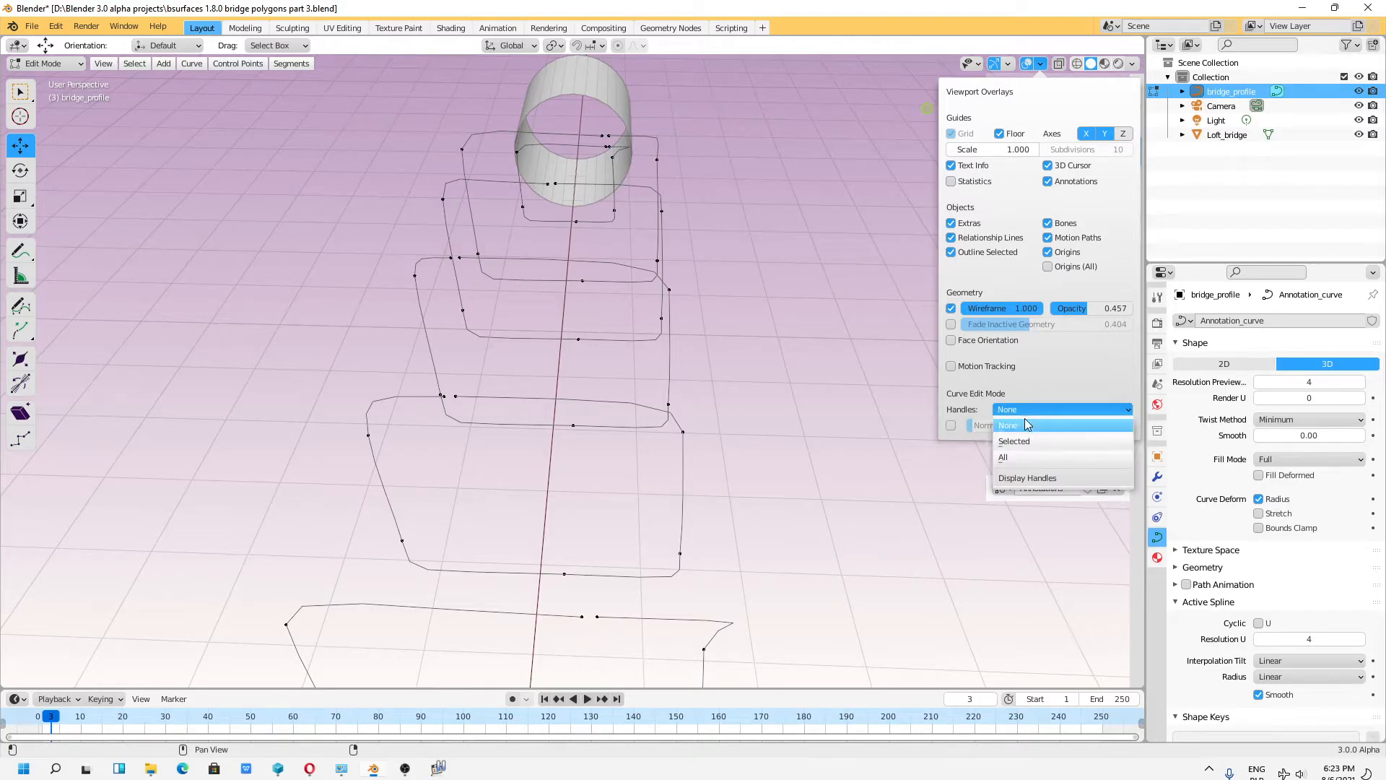
pyautogui.click(1021, 448)
# Step: Pull the small far profile's protruding handle about -0.66 m along Y, and draw in the matching handles of the two large near profiles
pyautogui.click(653, 147)
pyautogui.moveTo(689, 154); pyautogui.dragTo(647, 152)
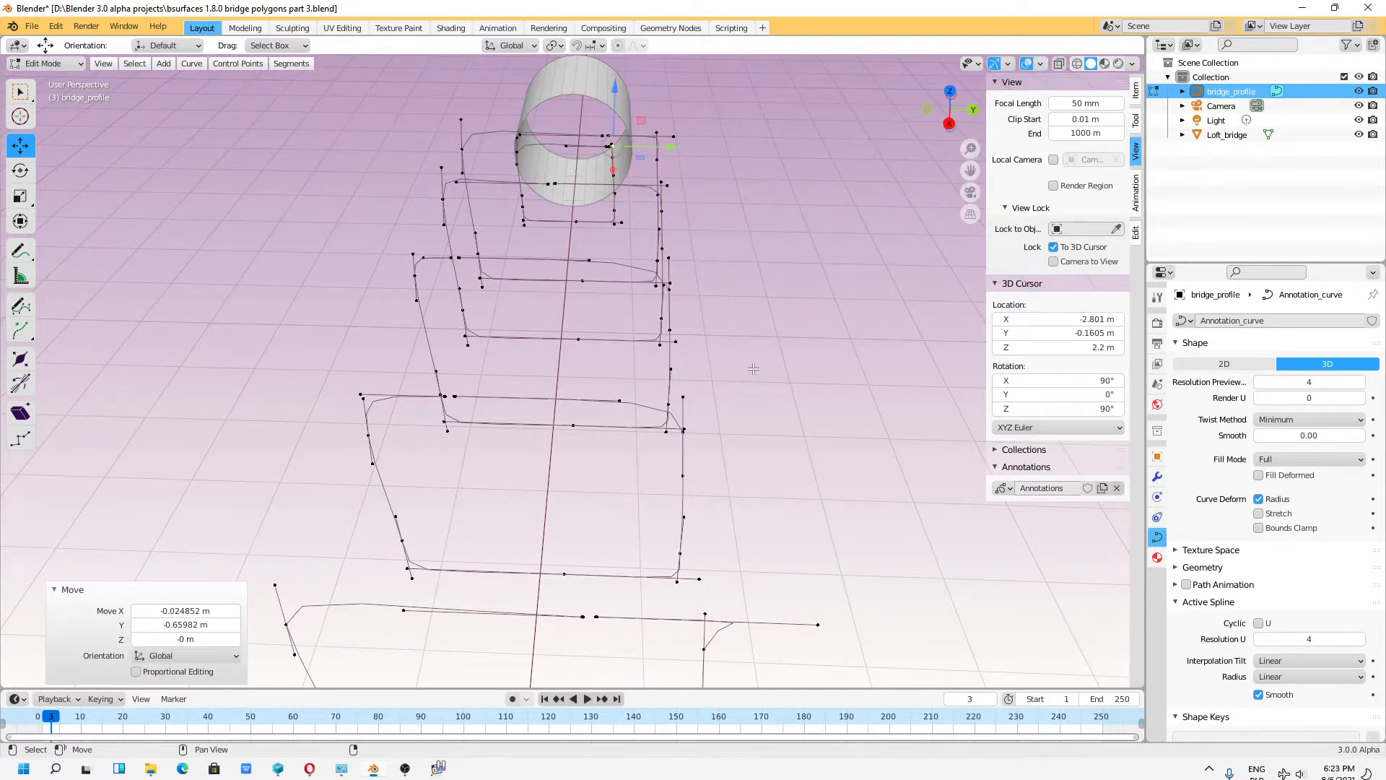
pyautogui.scroll(-1, 750, 364)
pyautogui.keyDown('shift'); pyautogui.moveTo(758, 671); pyautogui.dragTo(828, 455, button='middle'); pyautogui.keyUp('shift')
pyautogui.click(828, 441)
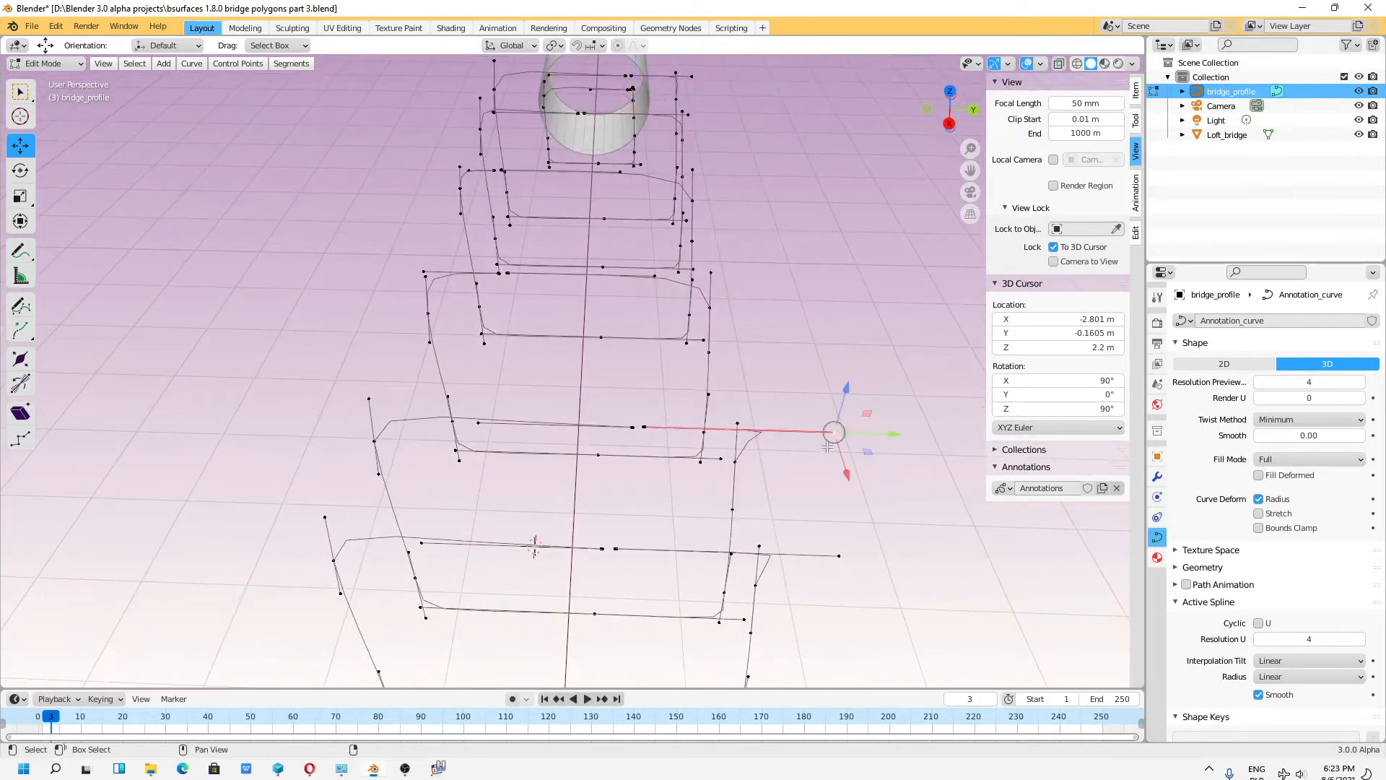
pyautogui.moveTo(868, 438); pyautogui.dragTo(785, 432)
pyautogui.click(839, 555)
pyautogui.moveTo(870, 556); pyautogui.dragTo(791, 553)
pyautogui.keyDown('shift'); pyautogui.moveTo(570, 628); pyautogui.dragTo(653, 575, button='middle'); pyautogui.keyUp('shift')
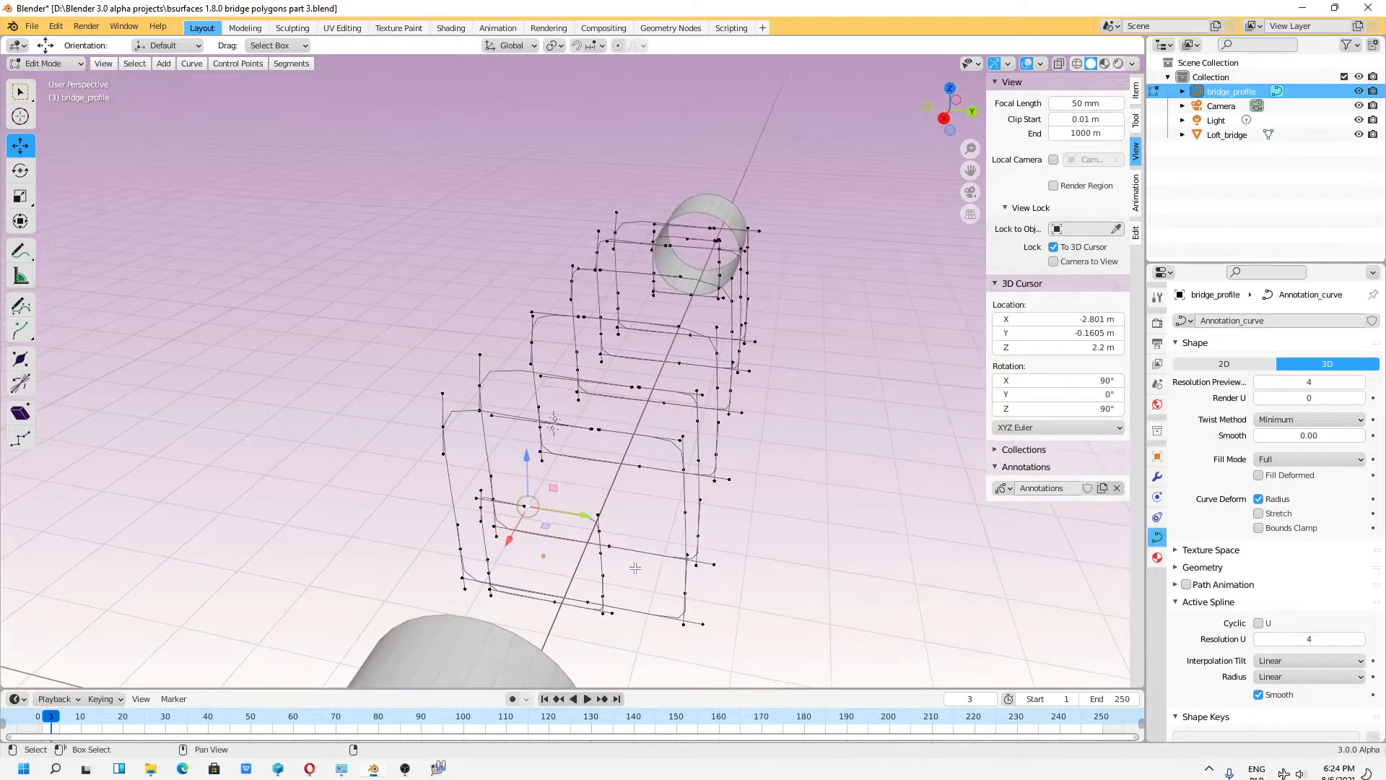
# Step: Set the first points of the bridge_profile splines with the Bsurfaces tool
pyautogui.click(1135, 235)
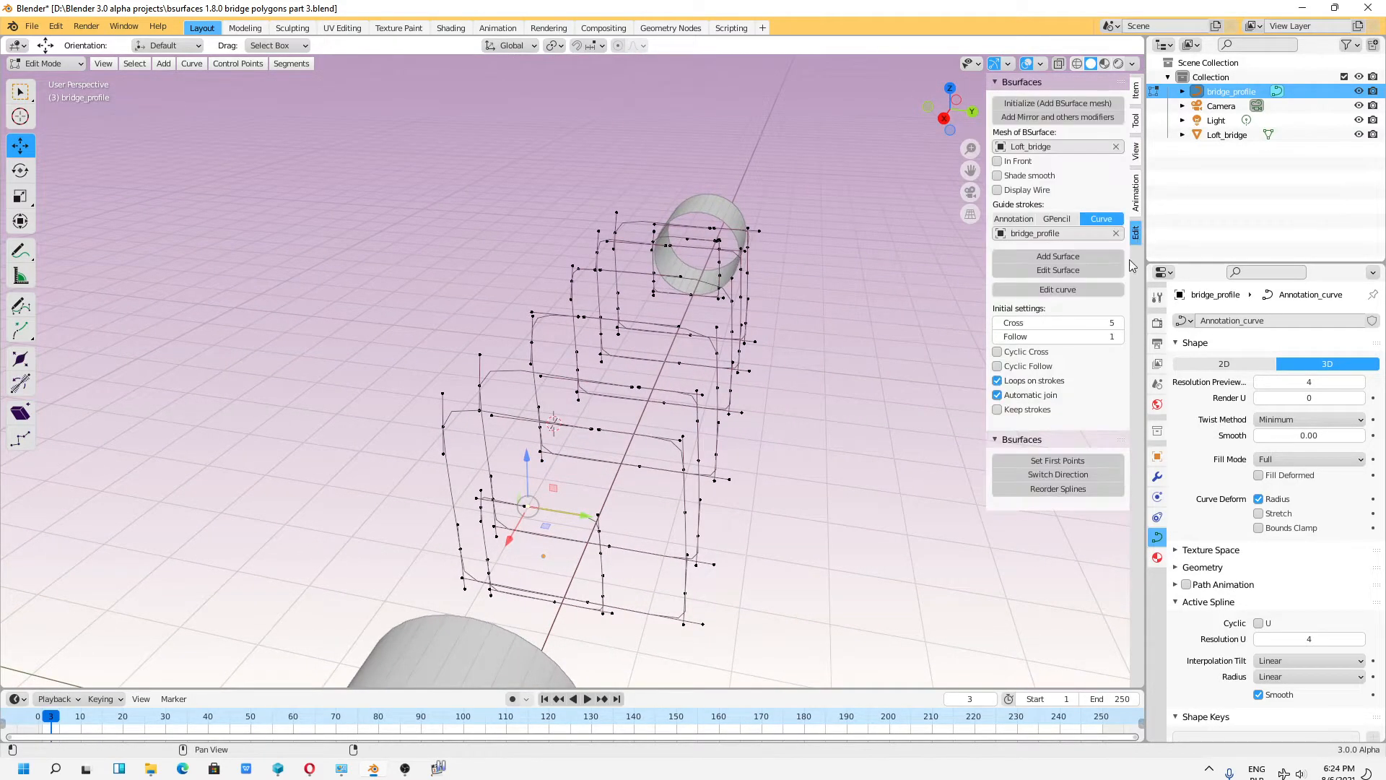
pyautogui.click(1051, 462)
pyautogui.moveTo(671, 426); pyautogui.dragTo(750, 464, button='middle')
pyautogui.moveTo(808, 345); pyautogui.dragTo(781, 297, button='middle')
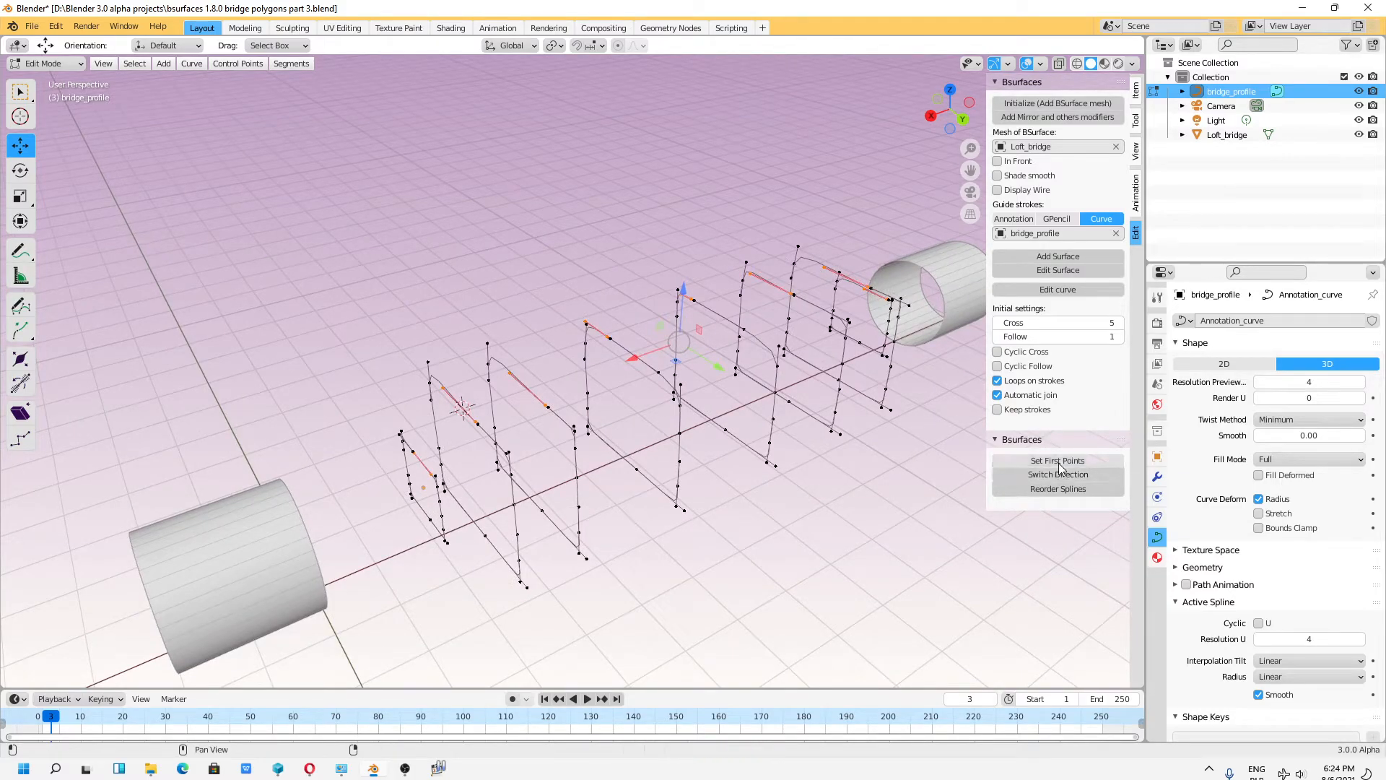
# Step: Try a bridging surface on Loft_bridge from the realigned profiles, inspect its twist, and undo it
pyautogui.click(66, 64)
pyautogui.click(71, 81)
pyautogui.click(267, 485)
pyautogui.press('Tab')
pyautogui.click(1023, 255)
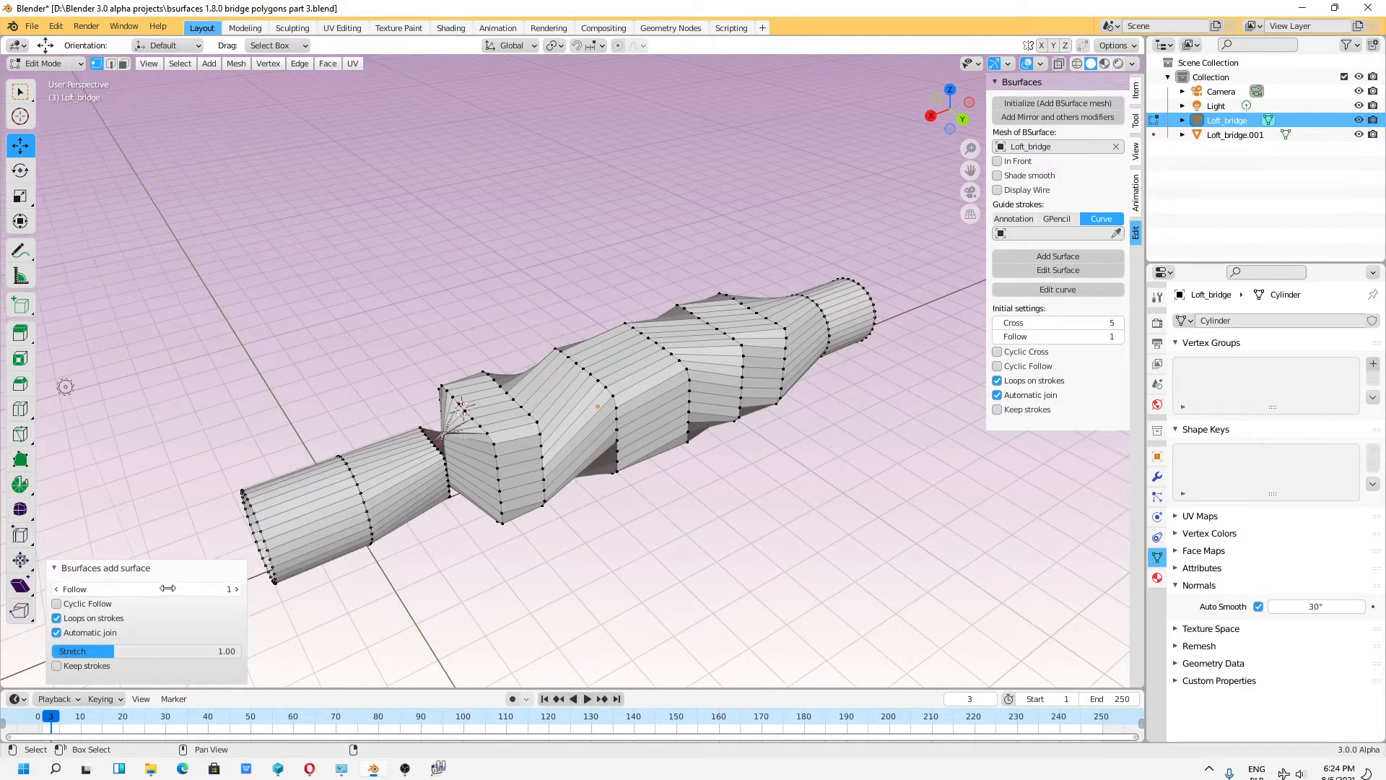
pyautogui.moveTo(168, 589); pyautogui.dragTo(170, 588)
pyautogui.moveTo(645, 377); pyautogui.dragTo(626, 440, button='middle')
pyautogui.hotkey('ctrl', 'z')
pyautogui.moveTo(449, 455)
pyautogui.mouseDown(button='middle')
pyautogui.moveTo(426, 466)
pyautogui.moveTo(463, 441)
pyautogui.mouseUp(button='middle')
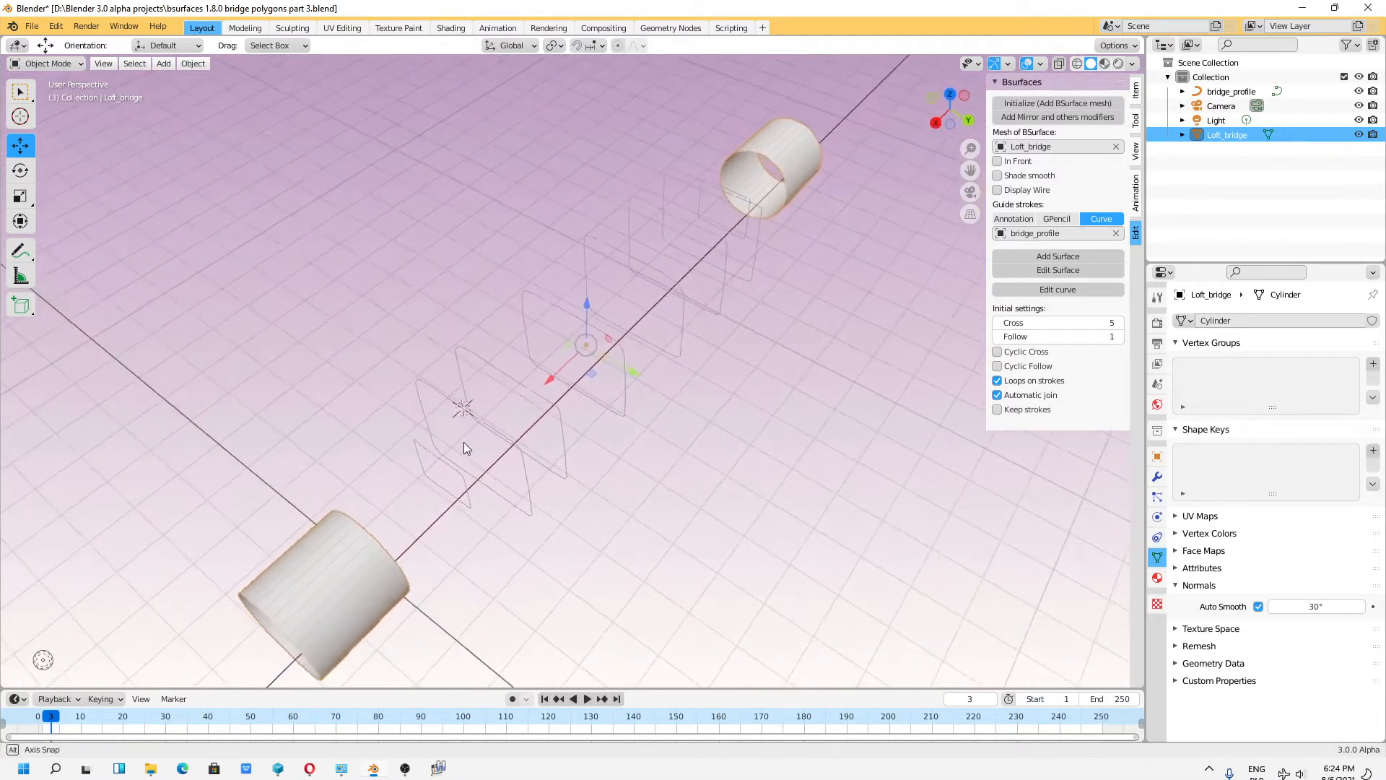
# Step: Enter Edit Mode on bridge_profile, and try reordering its splines and switching their direction
pyautogui.click(475, 350)
pyautogui.click(46, 63)
pyautogui.click(37, 97)
pyautogui.moveTo(430, 470); pyautogui.dragTo(455, 479, button='middle')
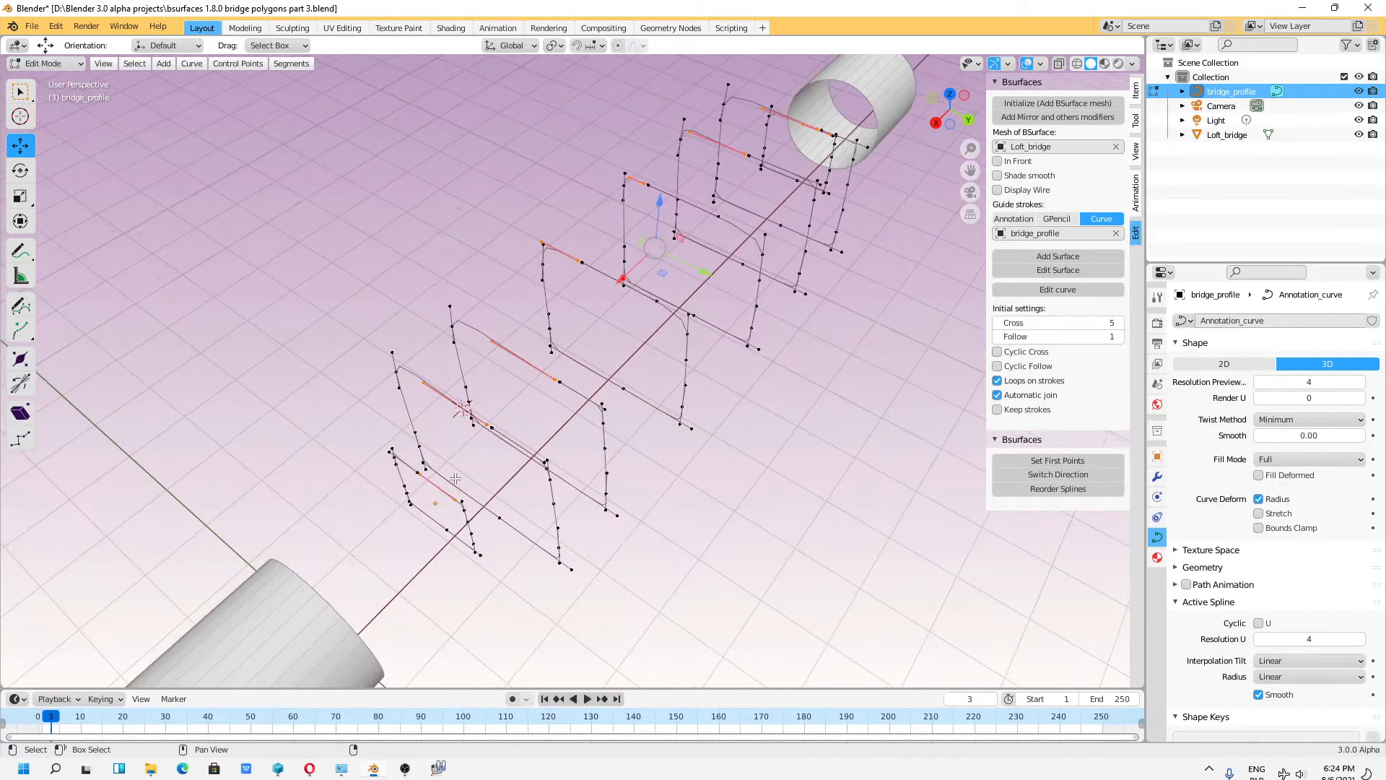
pyautogui.click(1049, 491)
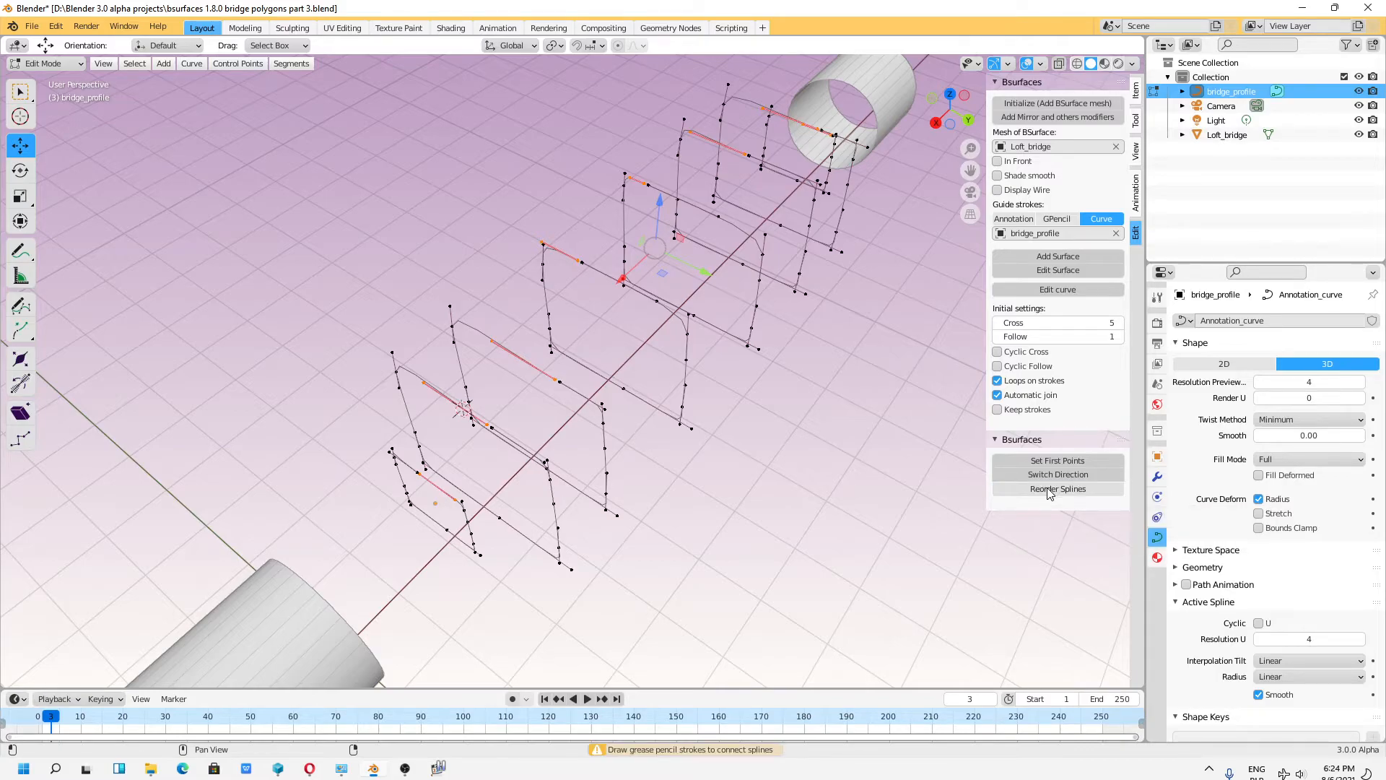
pyautogui.click(1051, 481)
pyautogui.scroll(-2, 595, 397)
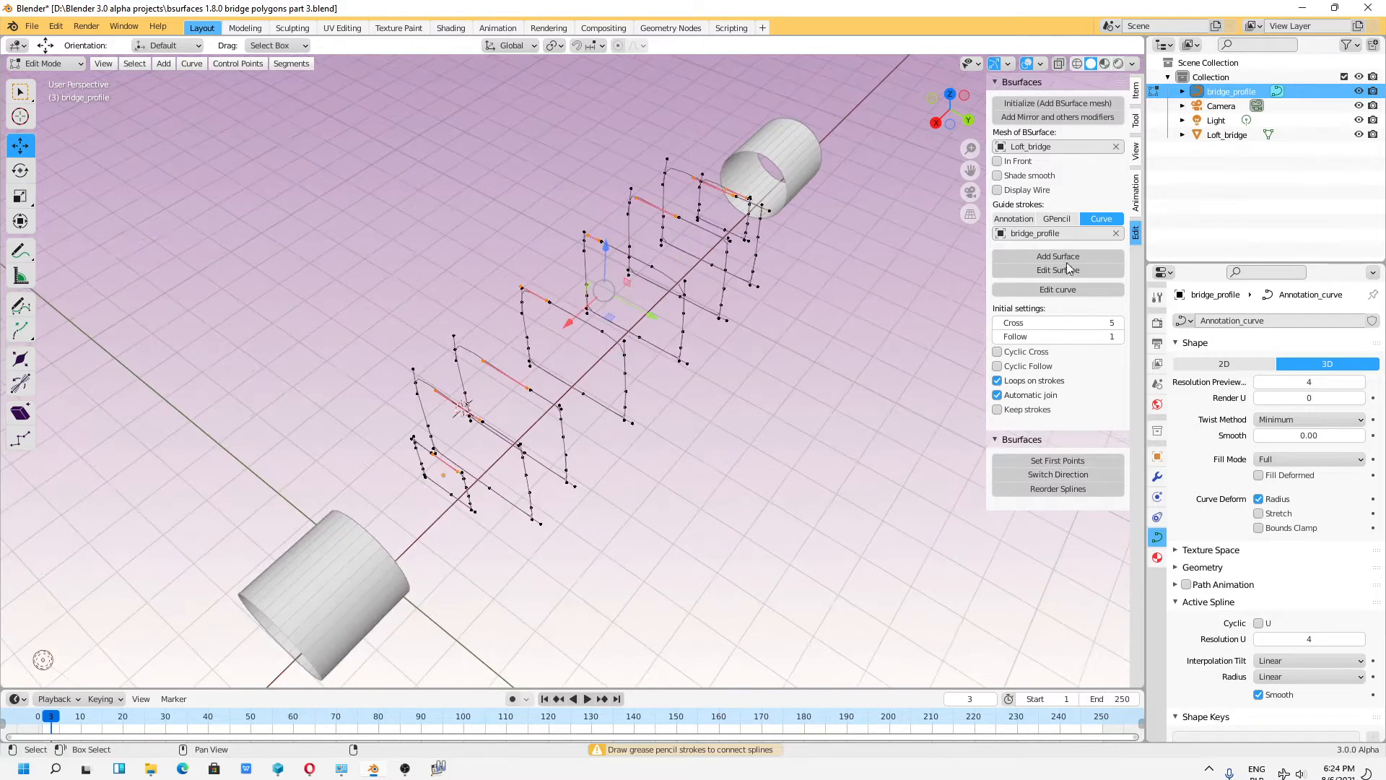
# Step: Generate a trial bridging surface, toggle Cyclic Follow on and off, and undo the surface
pyautogui.click(1089, 252)
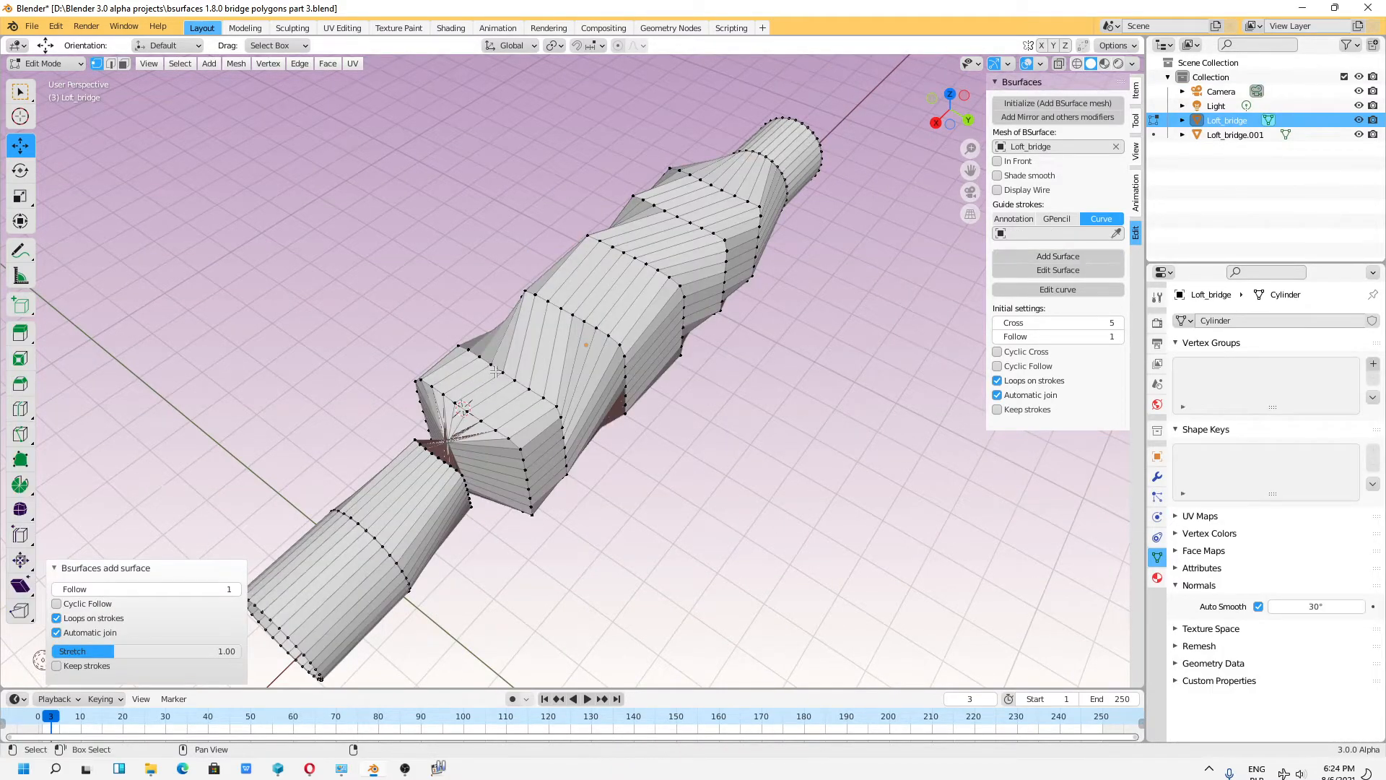
pyautogui.click(63, 606)
pyautogui.click(62, 605)
pyautogui.hotkey('ctrl', 'z')
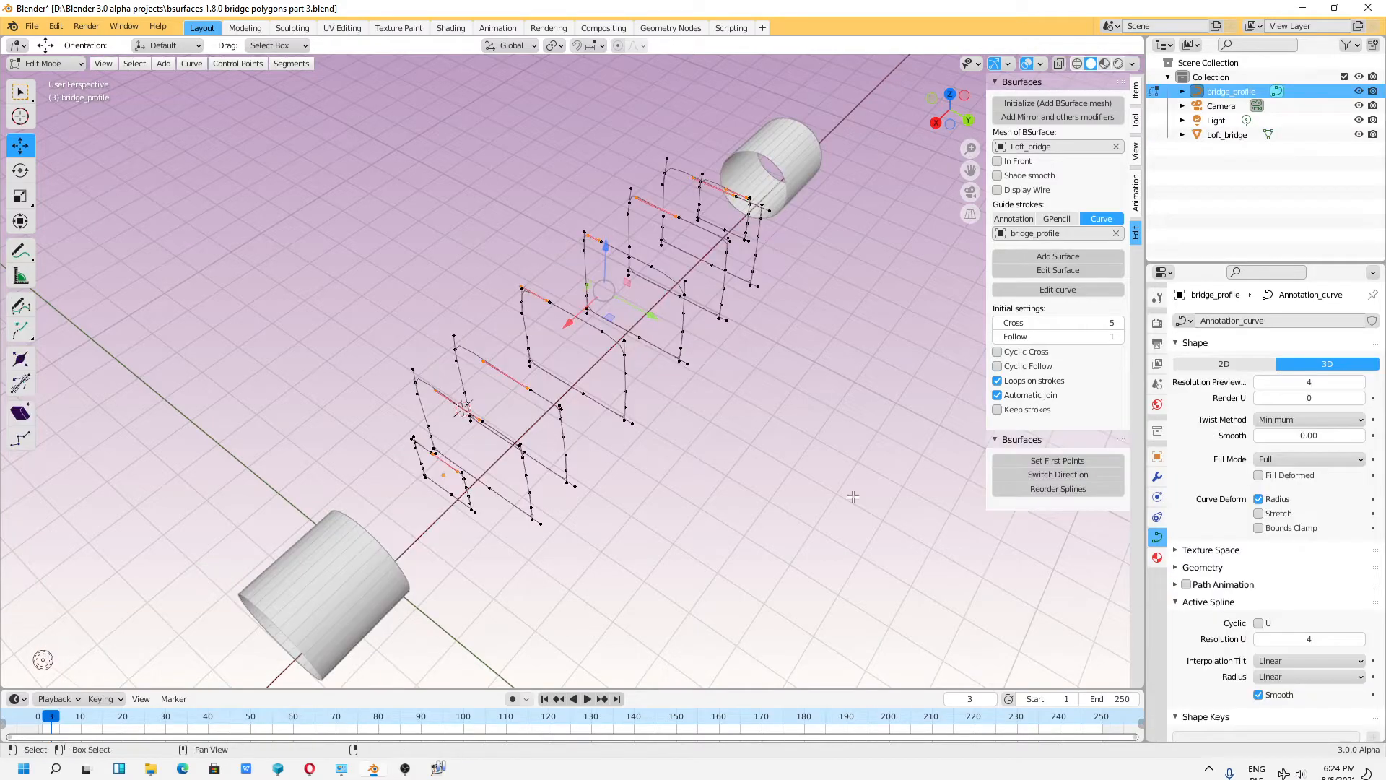
# Step: Inspect the opening points of the bridge_profile splines near both tubes
pyautogui.moveTo(729, 226); pyautogui.dragTo(428, 484, button='middle')
pyautogui.click(469, 467)
pyautogui.scroll(1, 491, 536)
pyautogui.click(427, 477)
pyautogui.scroll(-2, 700, 402)
pyautogui.moveTo(700, 402); pyautogui.dragTo(543, 404, button='middle')
pyautogui.keyDown('shift'); pyautogui.moveTo(649, 506); pyautogui.dragTo(534, 354, button='middle'); pyautogui.keyUp('shift')
pyautogui.moveTo(606, 383); pyautogui.dragTo(565, 404, button='middle')
pyautogui.scroll(1, 565, 404)
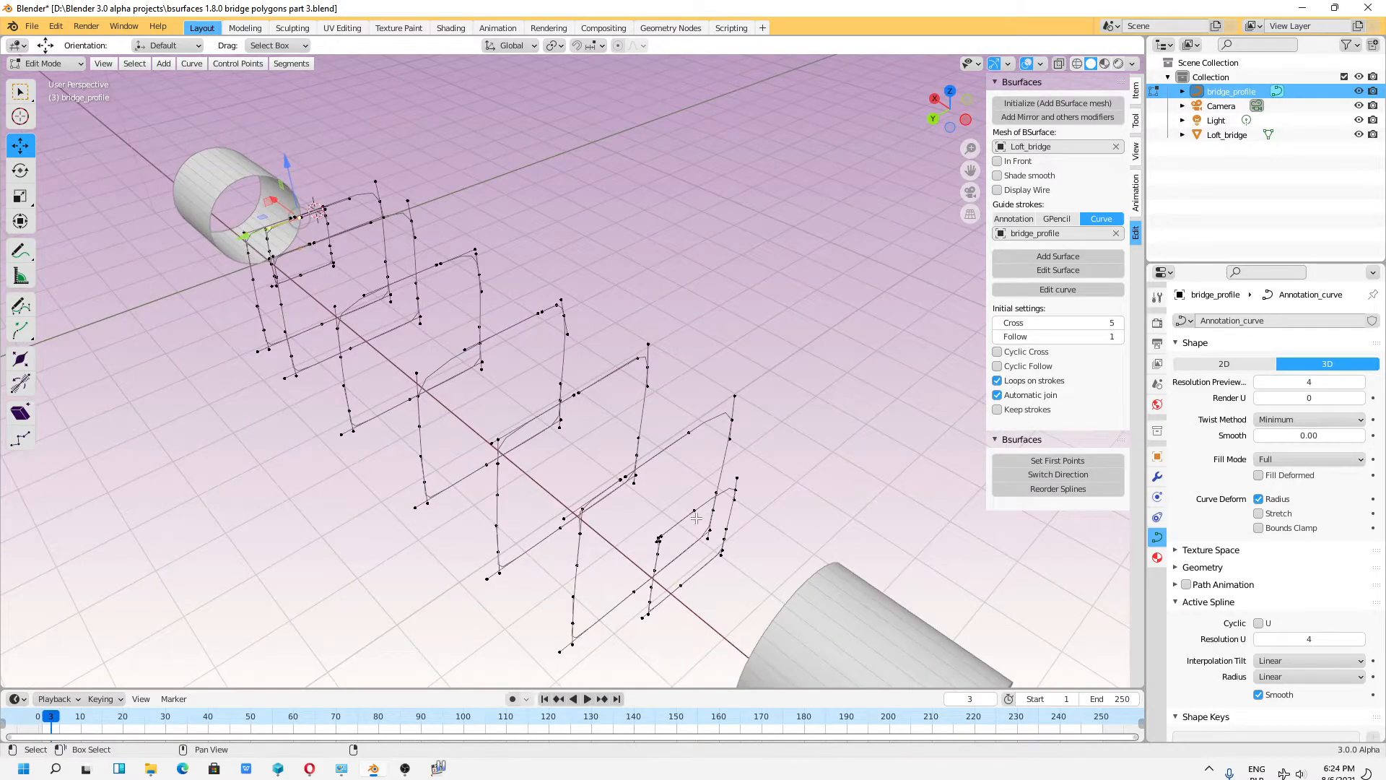
pyautogui.moveTo(693, 514); pyautogui.dragTo(728, 476, button='middle')
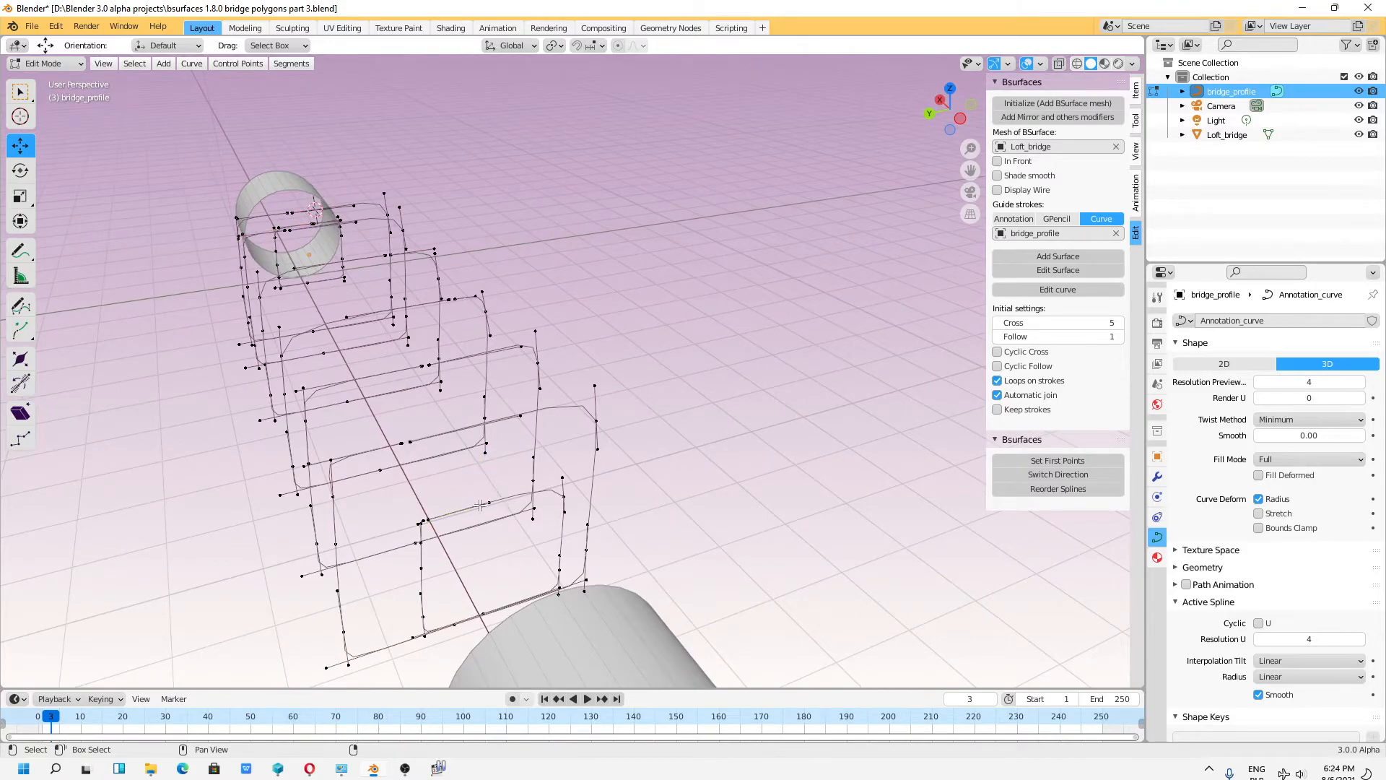
# Step: Try moving the end profile's top-edge point along Y, and undo the move
pyautogui.press('g')
pyautogui.press('y')
pyautogui.moveTo(446, 515); pyautogui.dragTo(496, 511)
pyautogui.hotkey('ctrl', 'z')
# Step: Set the bridge_profile splines' first points again, try a bridging surface from them, and undo the surface
pyautogui.click(1055, 462)
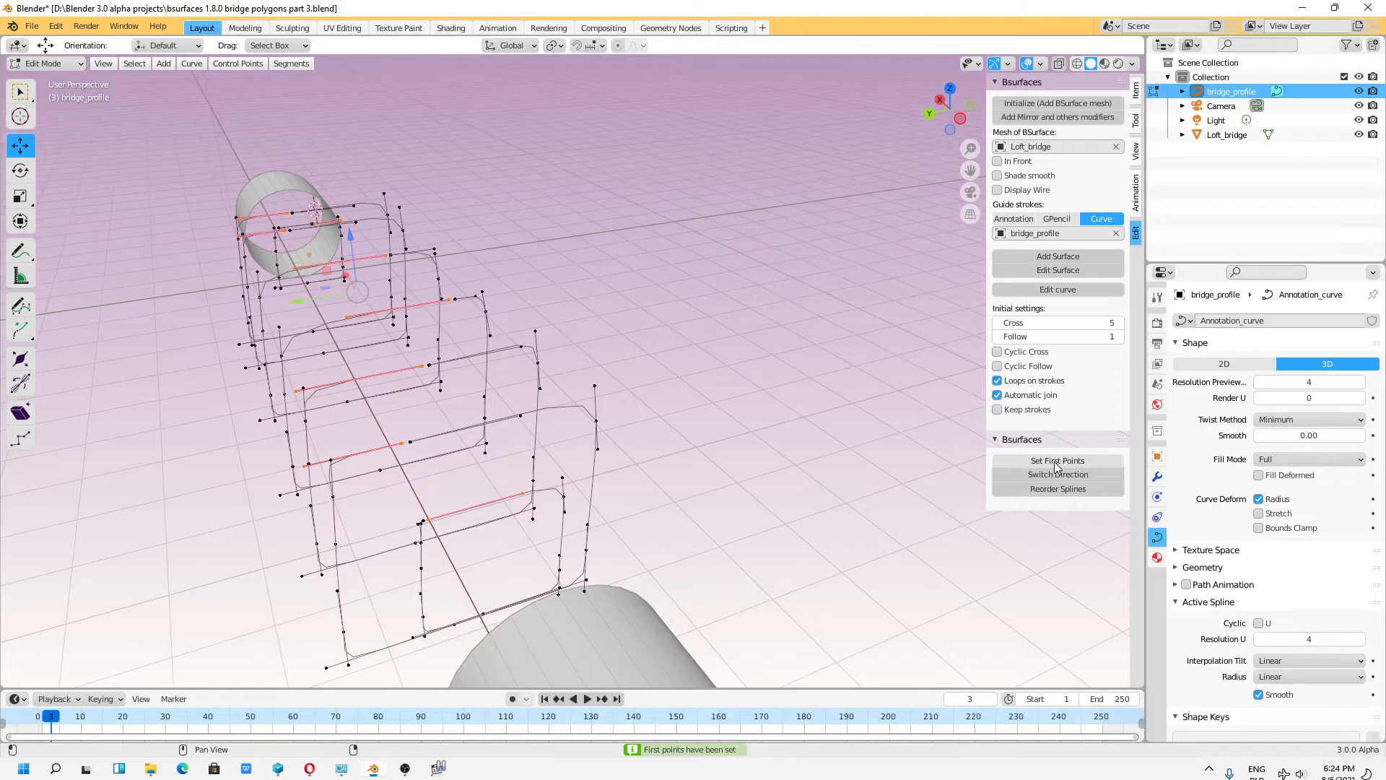
pyautogui.click(1063, 257)
pyautogui.moveTo(566, 422); pyautogui.dragTo(414, 438, button='middle')
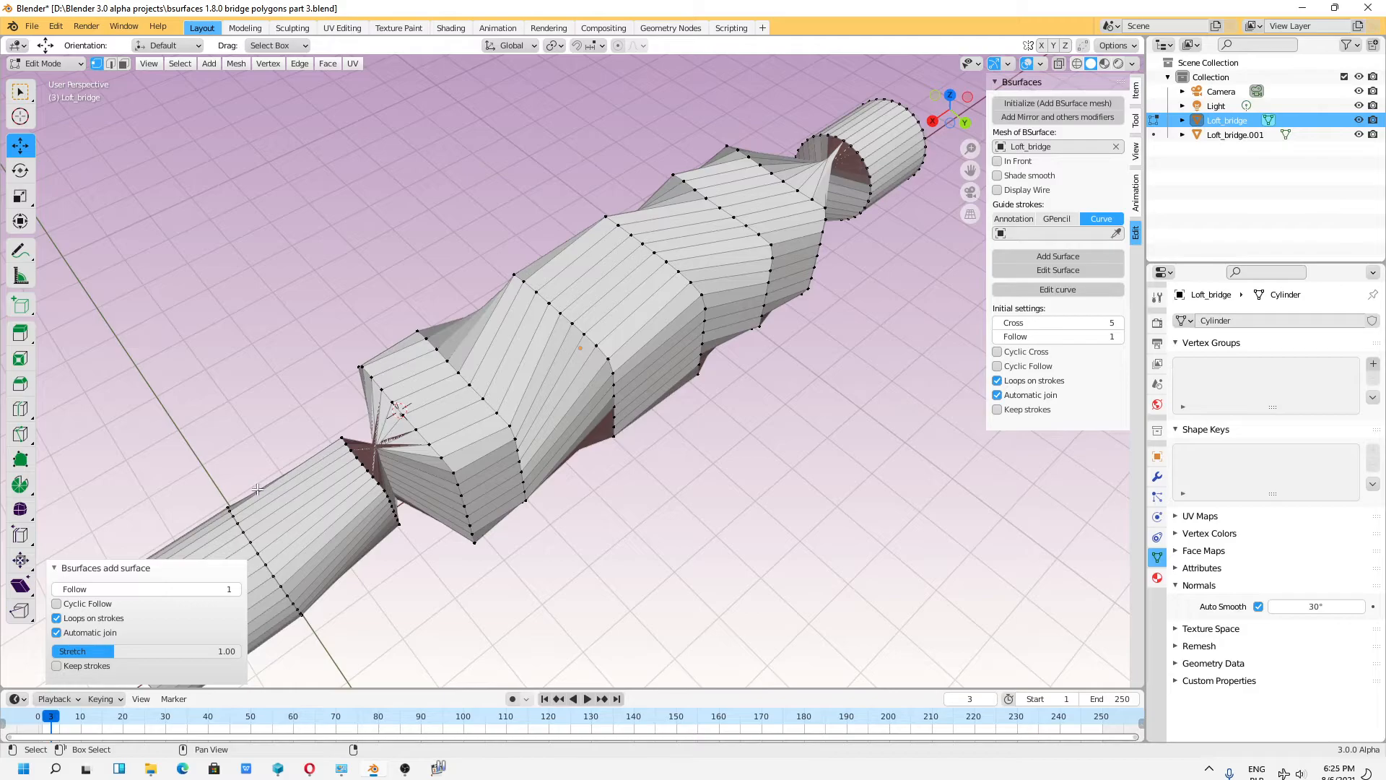
pyautogui.hotkey('ctrl', 'z')
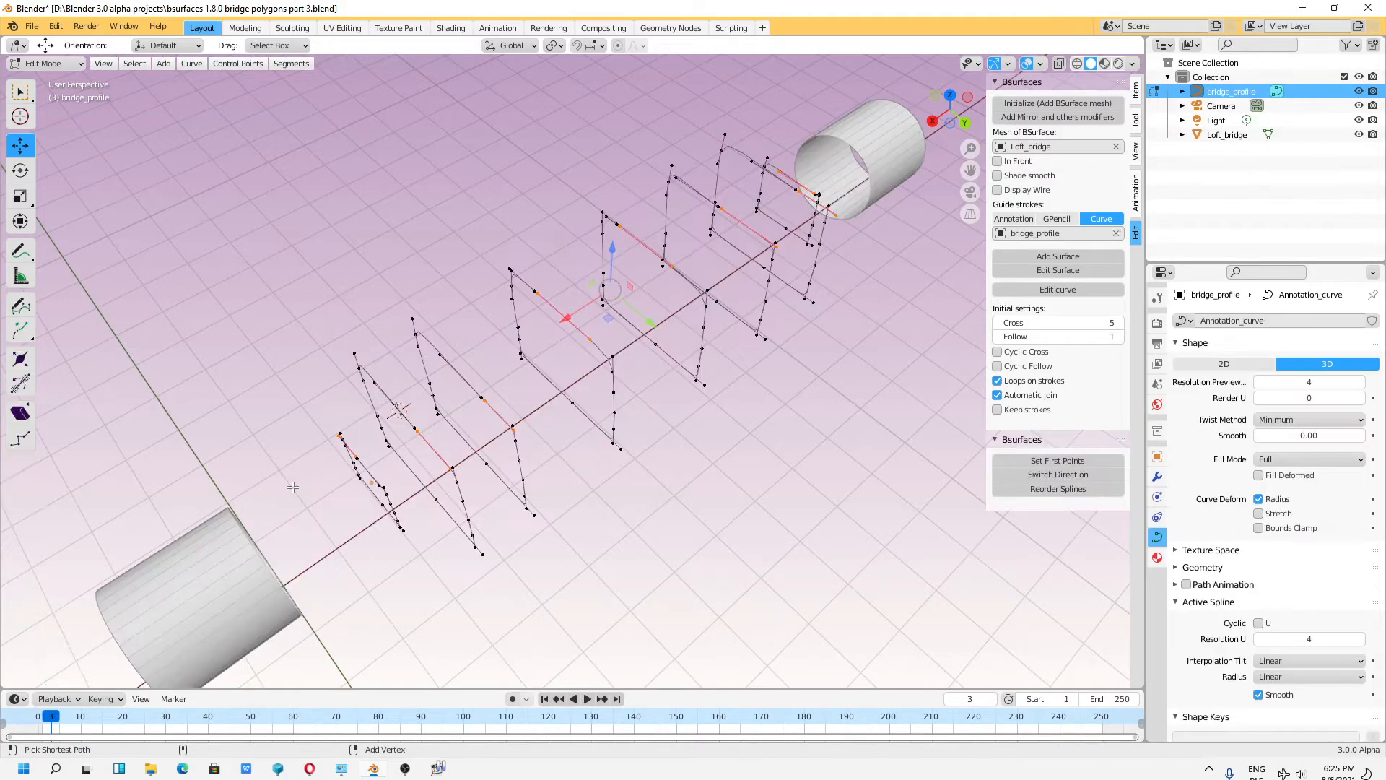
# Step: Leave the profile curve, enter Edit Mode on Loft_bridge, and check the selected loops at the tubes' facing openings
pyautogui.click(39, 66)
pyautogui.click(42, 79)
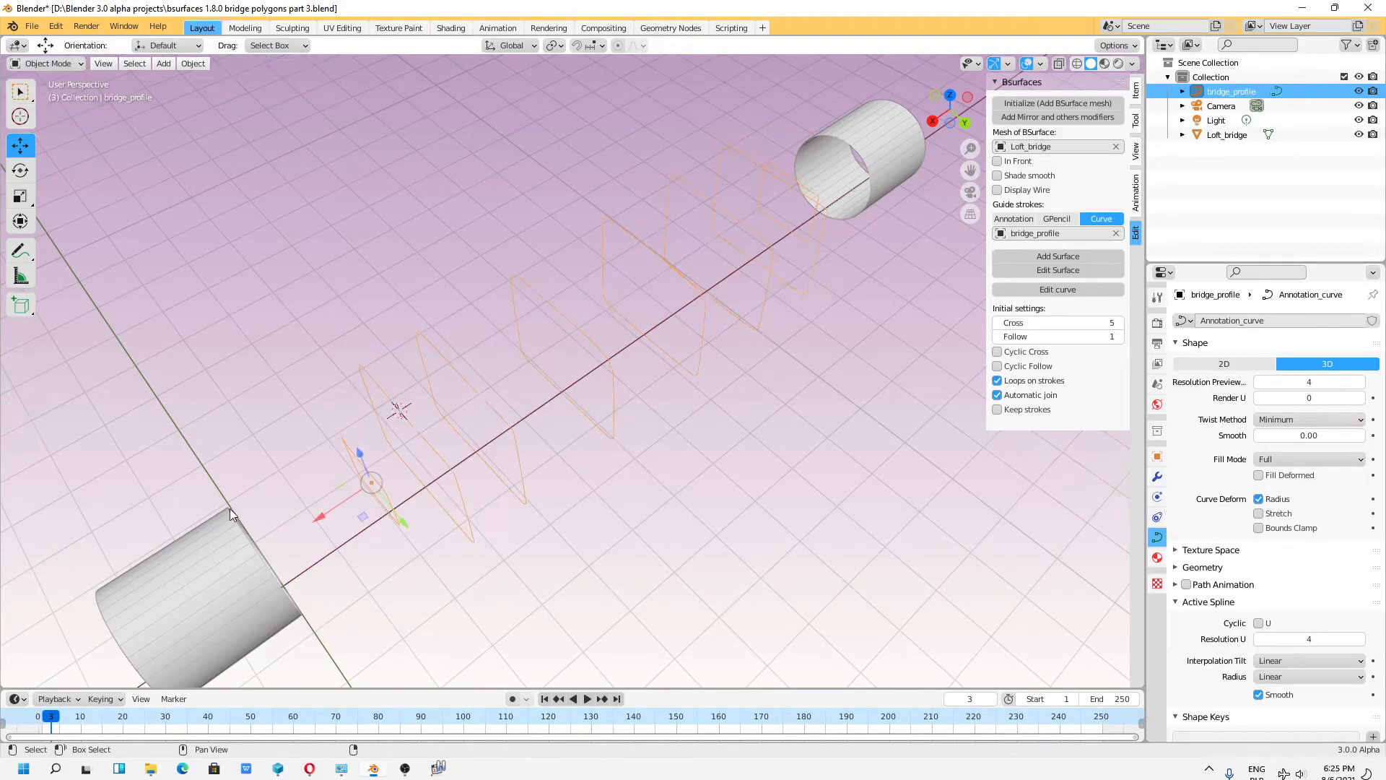
pyautogui.click(232, 511)
pyautogui.click(44, 64)
pyautogui.click(47, 96)
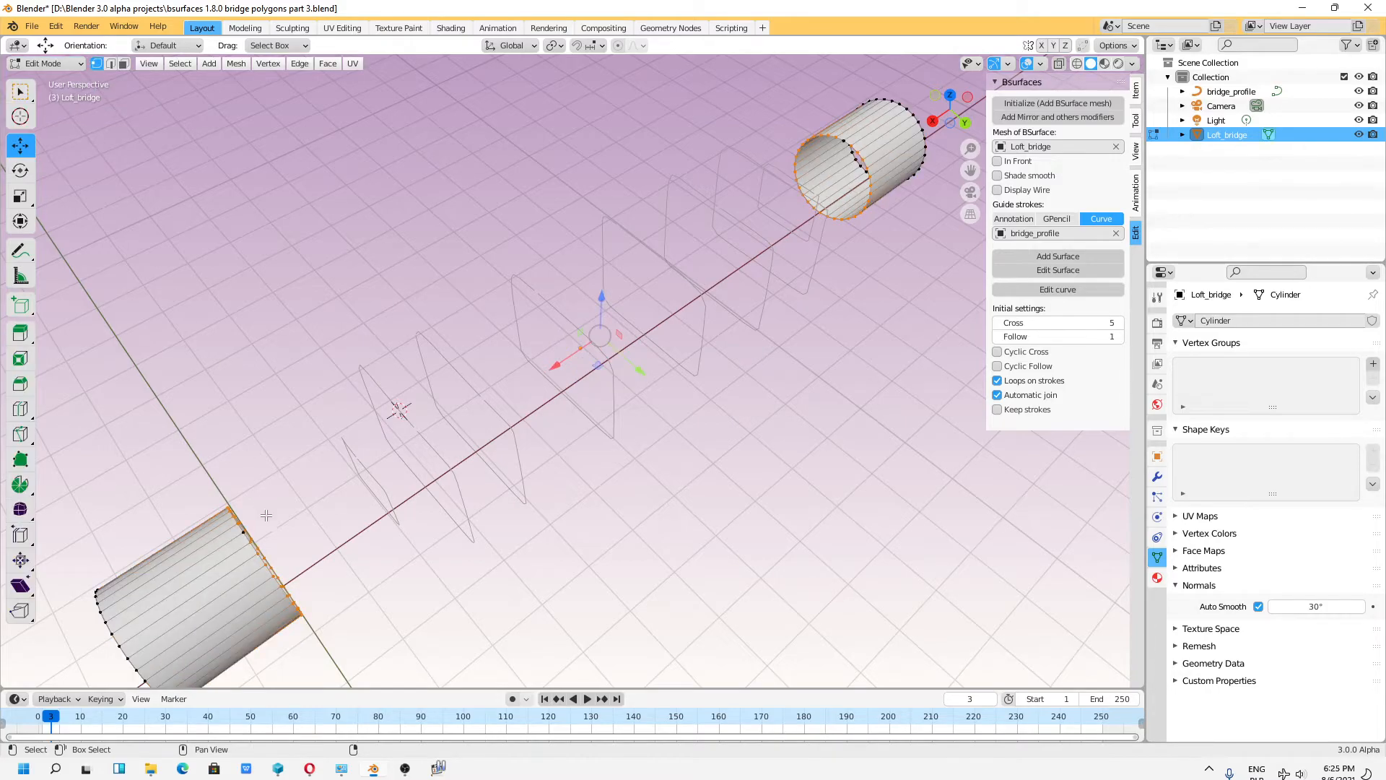
pyautogui.moveTo(282, 548); pyautogui.dragTo(236, 459, button='middle')
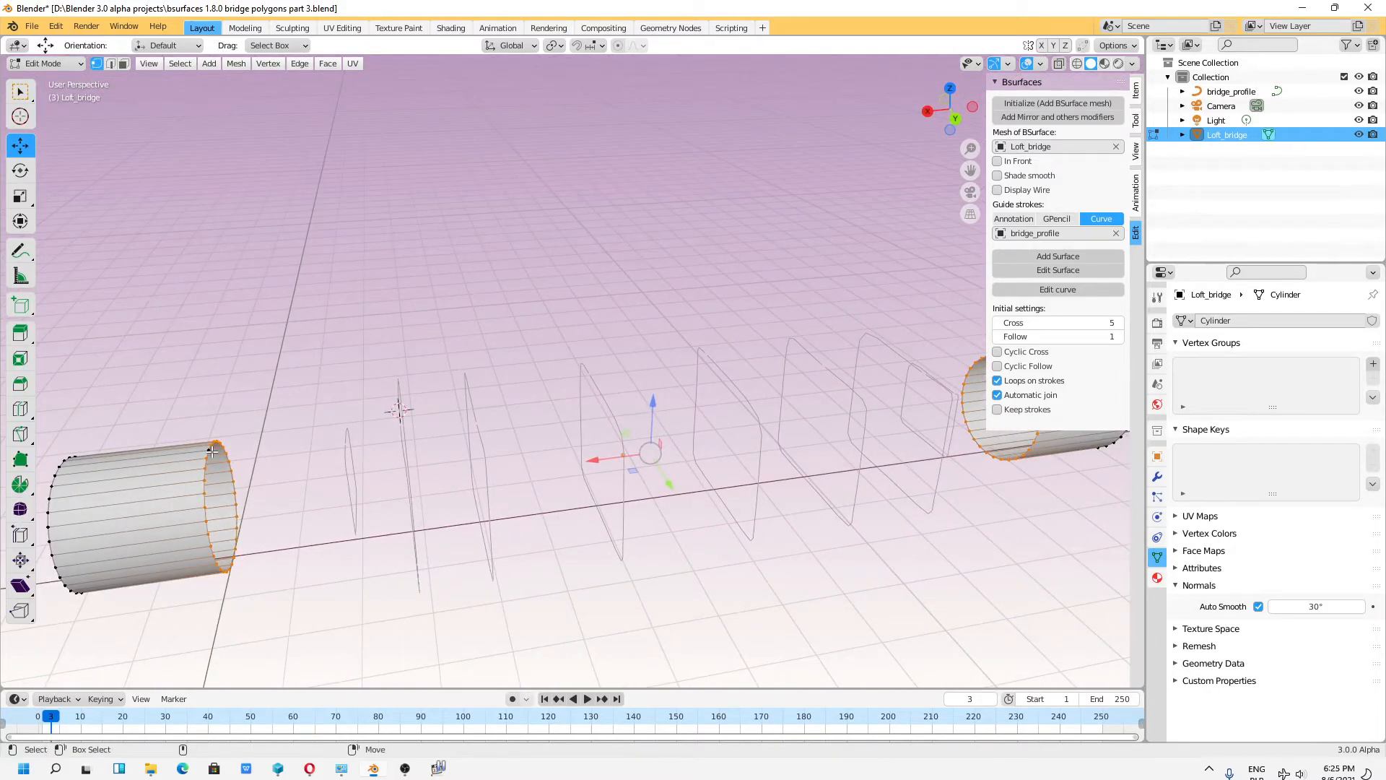
# Step: Try a bridging surface between the selected tube loops on Loft_bridge with Follow set to 5, and undo it
pyautogui.scroll(-2, 751, 409)
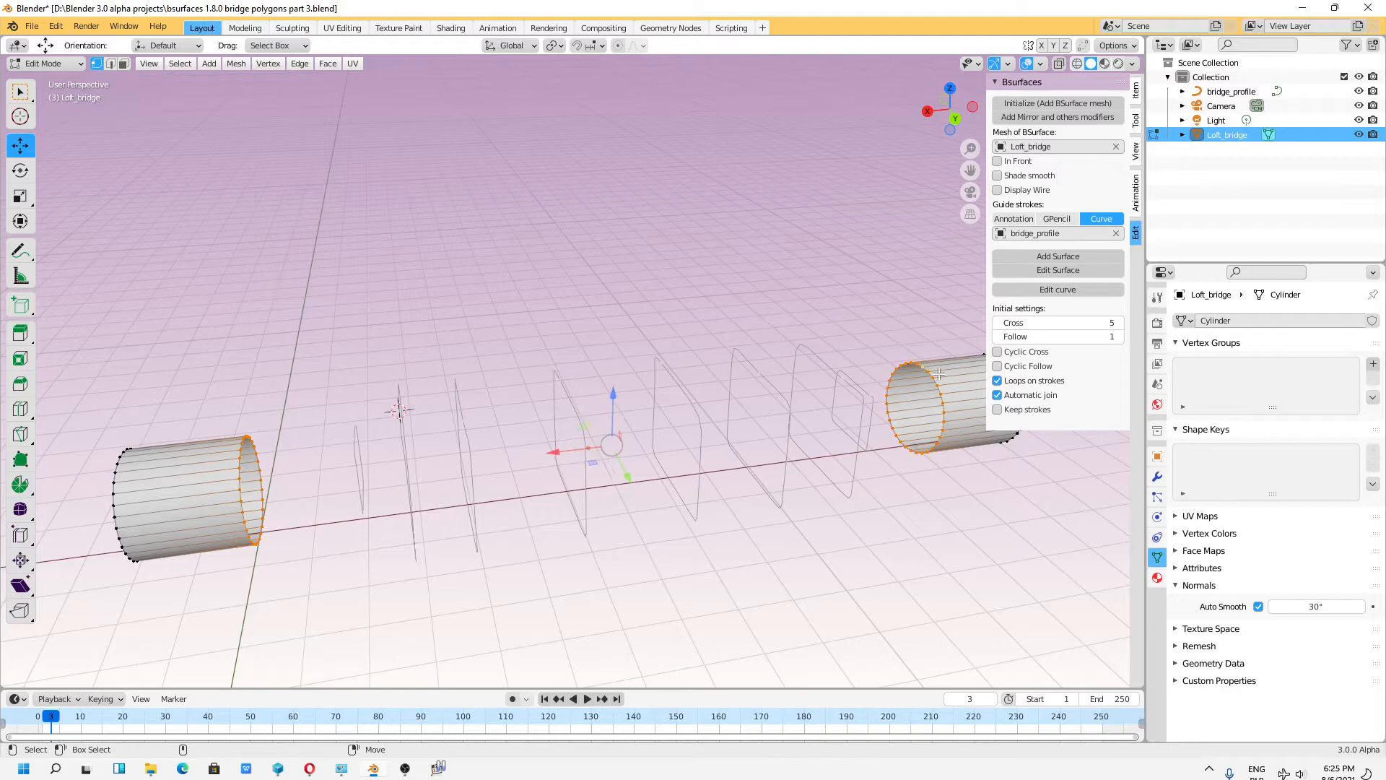
pyautogui.click(1072, 257)
pyautogui.moveTo(329, 462); pyautogui.dragTo(408, 454, button='middle')
pyautogui.click(53, 592)
pyautogui.click(53, 592)
pyautogui.click(57, 604)
pyautogui.click(57, 604)
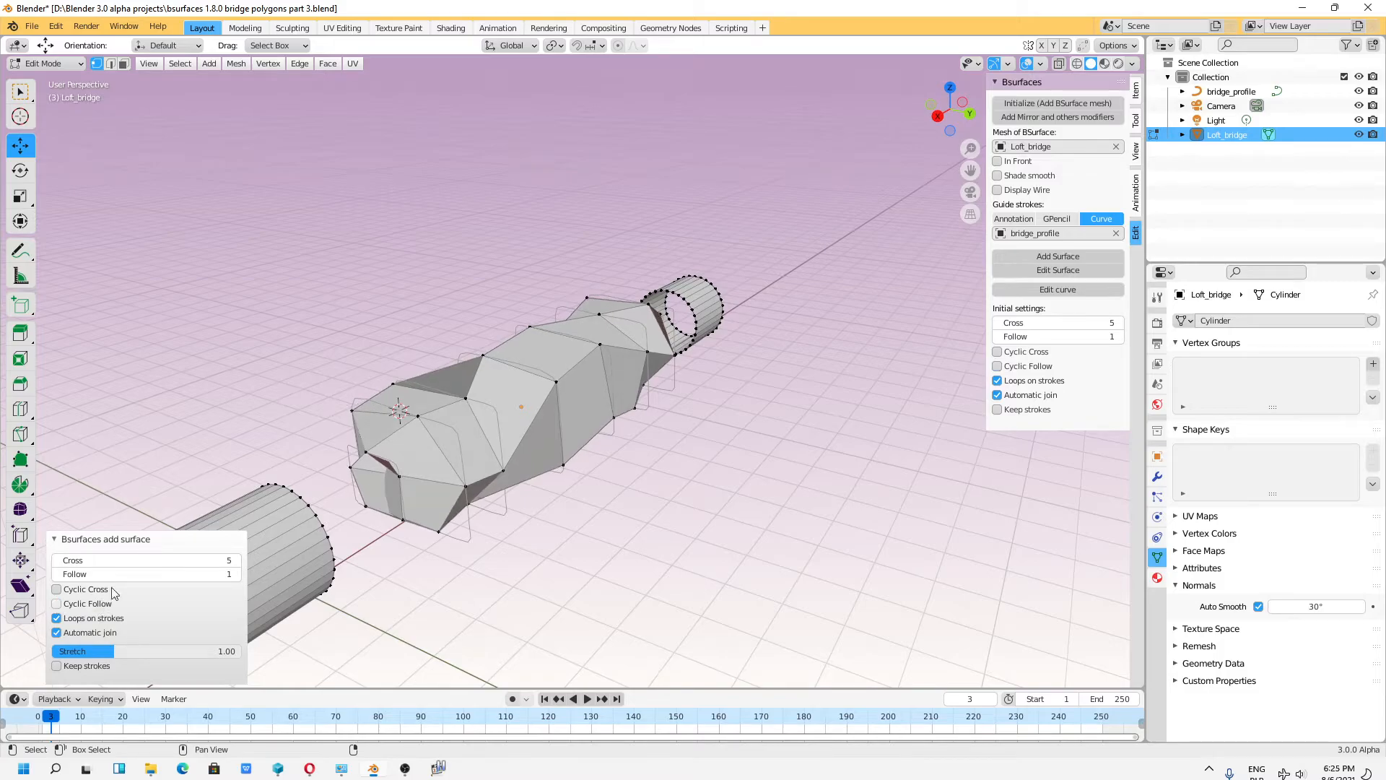
pyautogui.moveTo(158, 574); pyautogui.dragTo(191, 574)
pyautogui.moveTo(466, 460); pyautogui.dragTo(556, 456, button='middle')
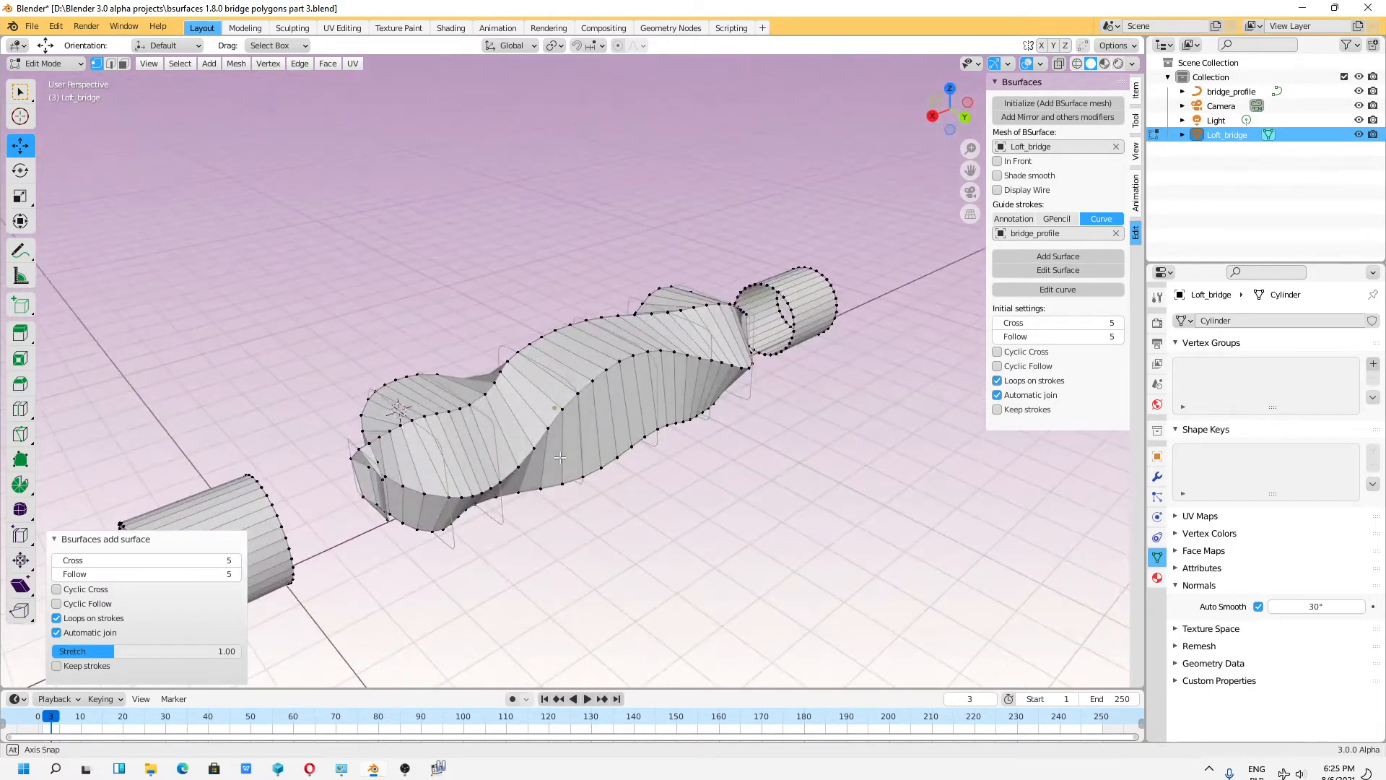
pyautogui.hotkey('ctrl', 'z')
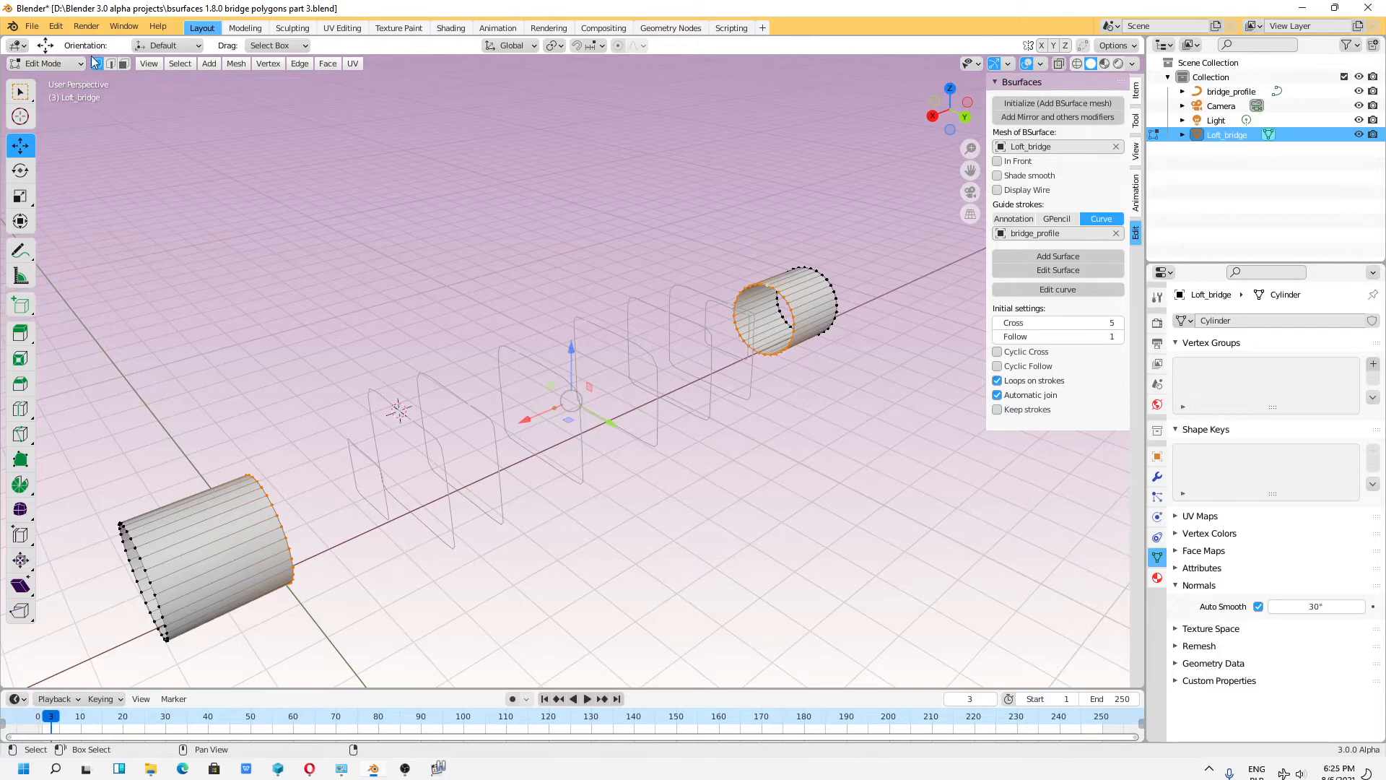
# Step: Leave Edit Mode on Loft_bridge and open the bridge_profile curve in Edit Mode
pyautogui.click(62, 64)
pyautogui.click(62, 79)
pyautogui.click(432, 392)
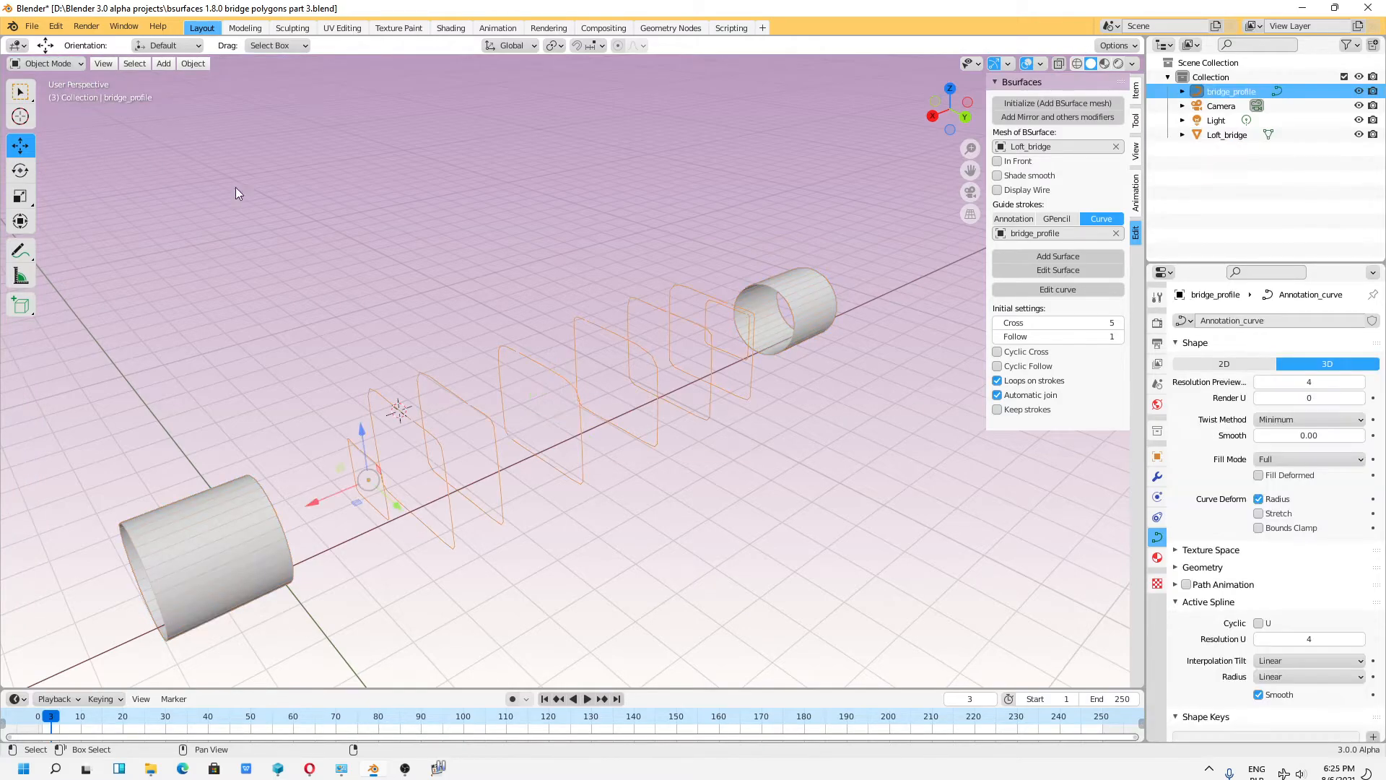
pyautogui.click(50, 64)
pyautogui.click(51, 95)
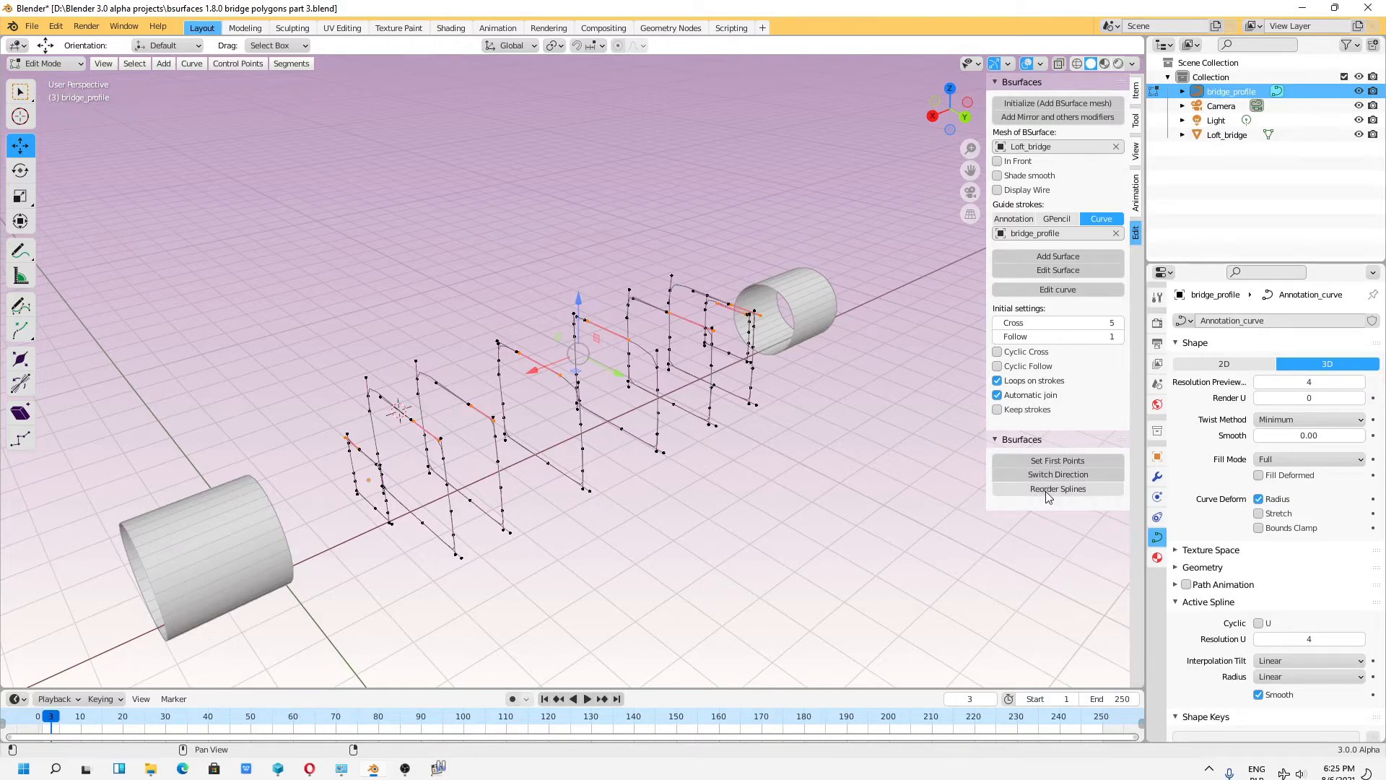
# Step: Set the splines' first points after selecting on the far end profile, try a surface from them, and undo the surface
pyautogui.click(727, 285)
pyautogui.moveTo(759, 389); pyautogui.dragTo(692, 442, button='middle')
pyautogui.moveTo(834, 396); pyautogui.dragTo(843, 394)
pyautogui.hotkey('ctrl', 'z')
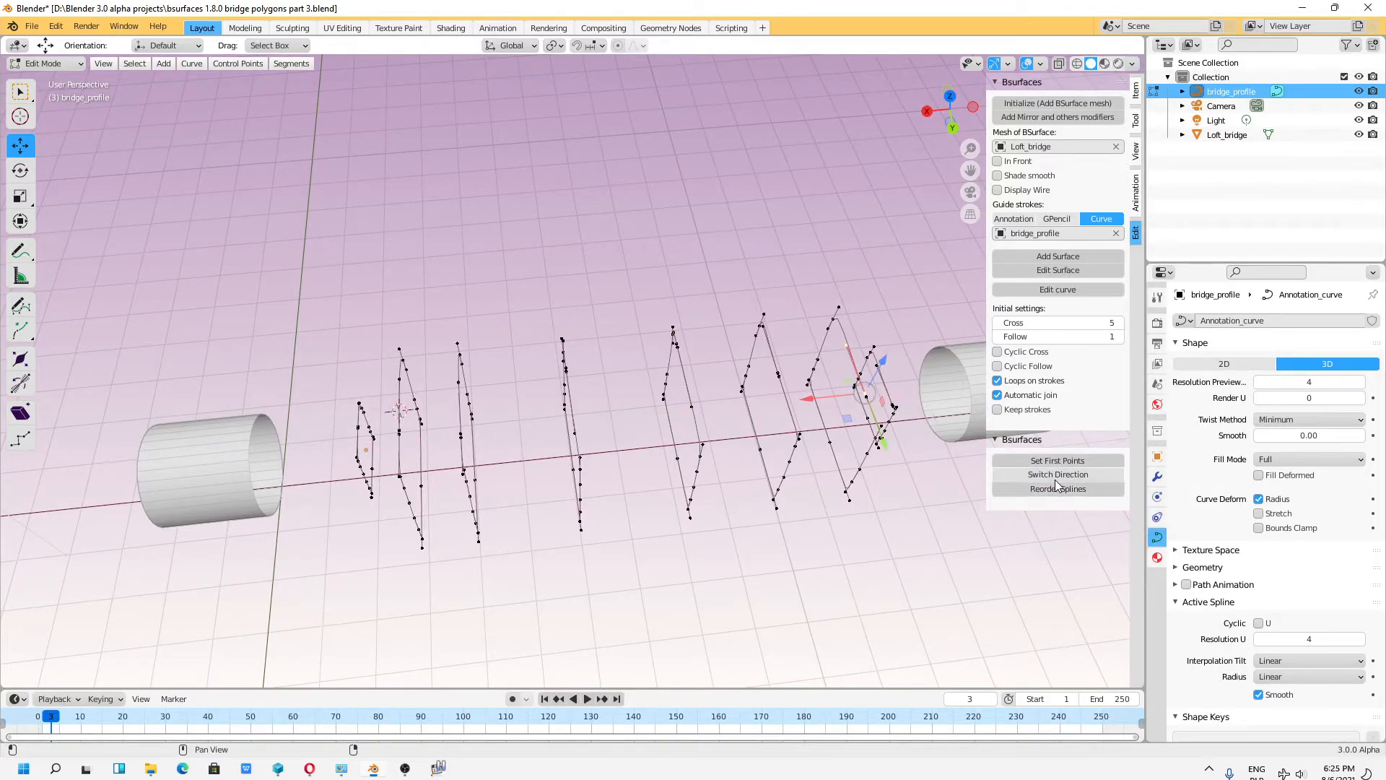
pyautogui.click(1055, 461)
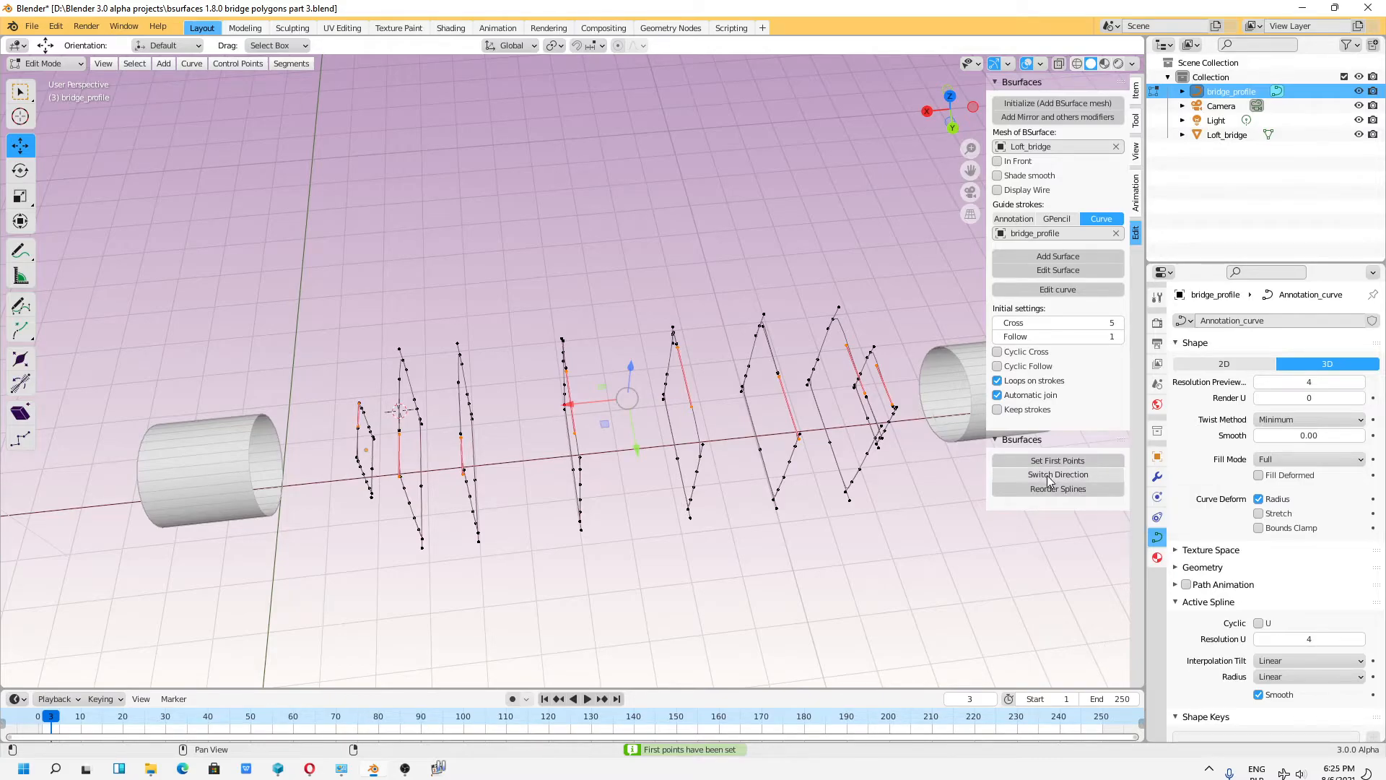
pyautogui.click(1058, 256)
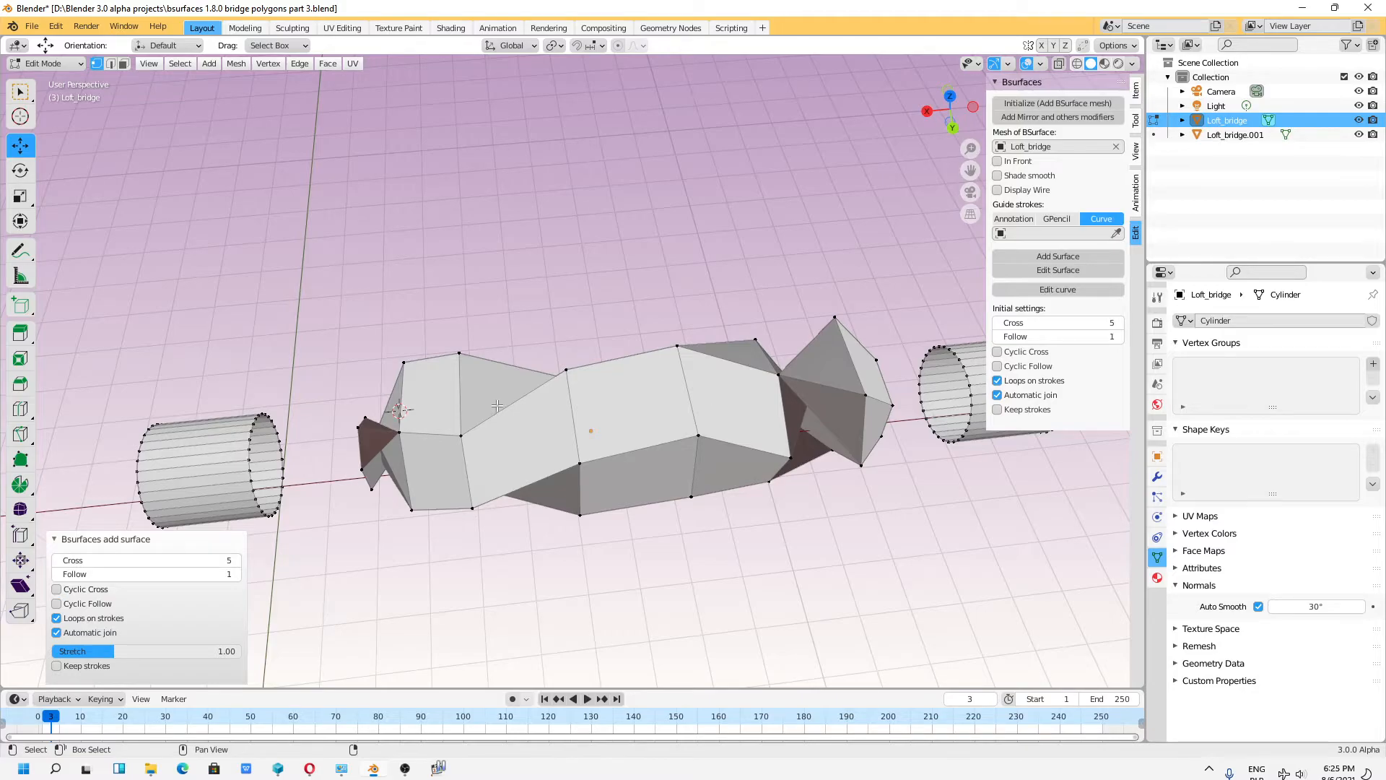
pyautogui.hotkey('ctrl', 'z')
pyautogui.moveTo(497, 406); pyautogui.dragTo(508, 514, button='middle')
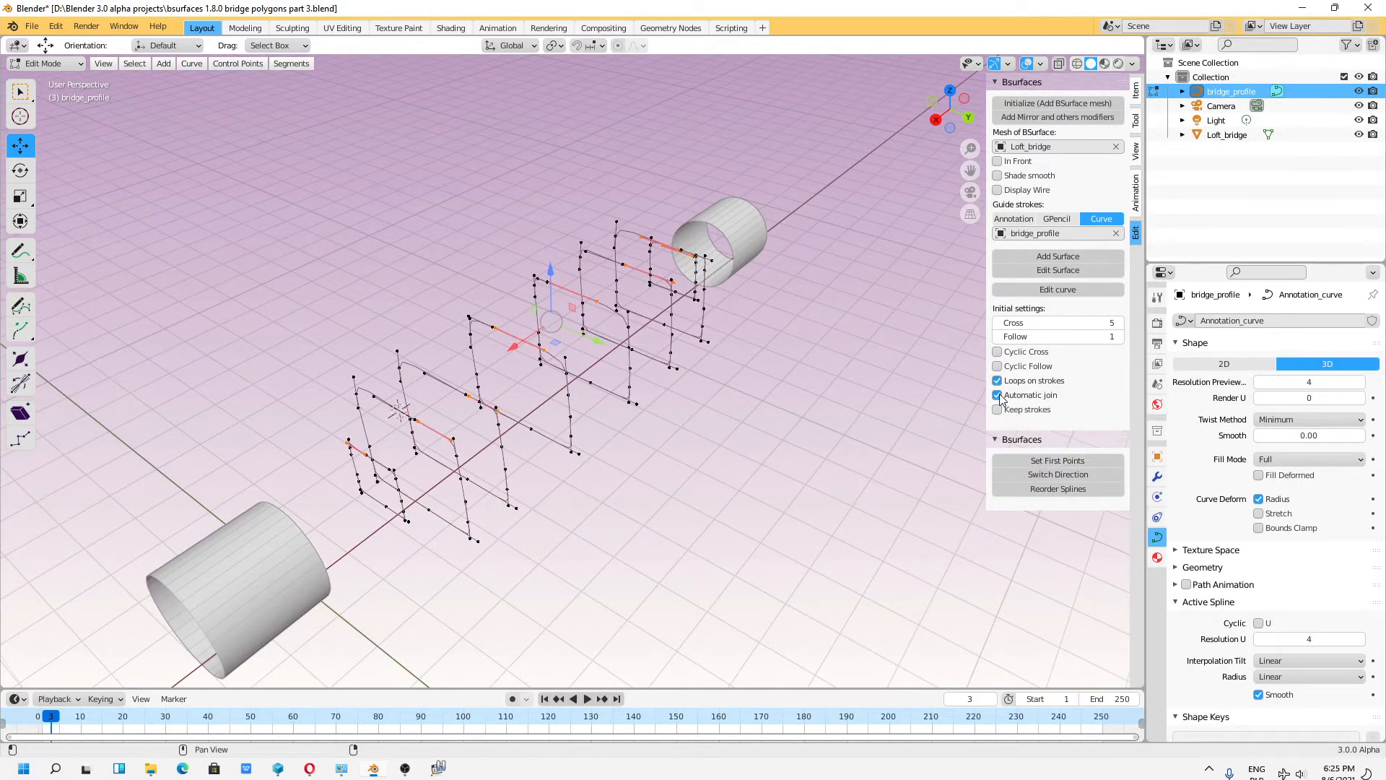
# Step: Try reordering the splines, and try a surface with the first point set from one middle profile's top-edge point
pyautogui.click(1042, 491)
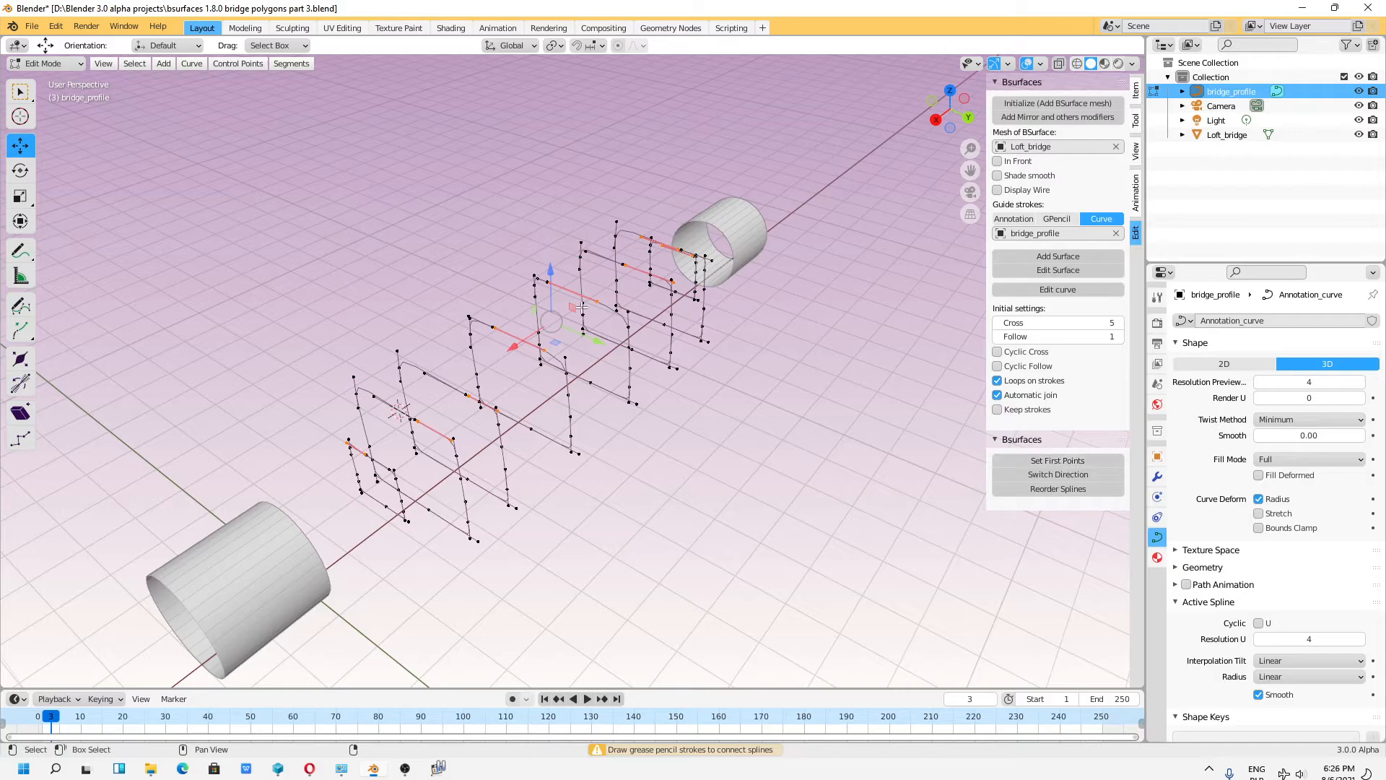
pyautogui.click(491, 290)
pyautogui.click(527, 227)
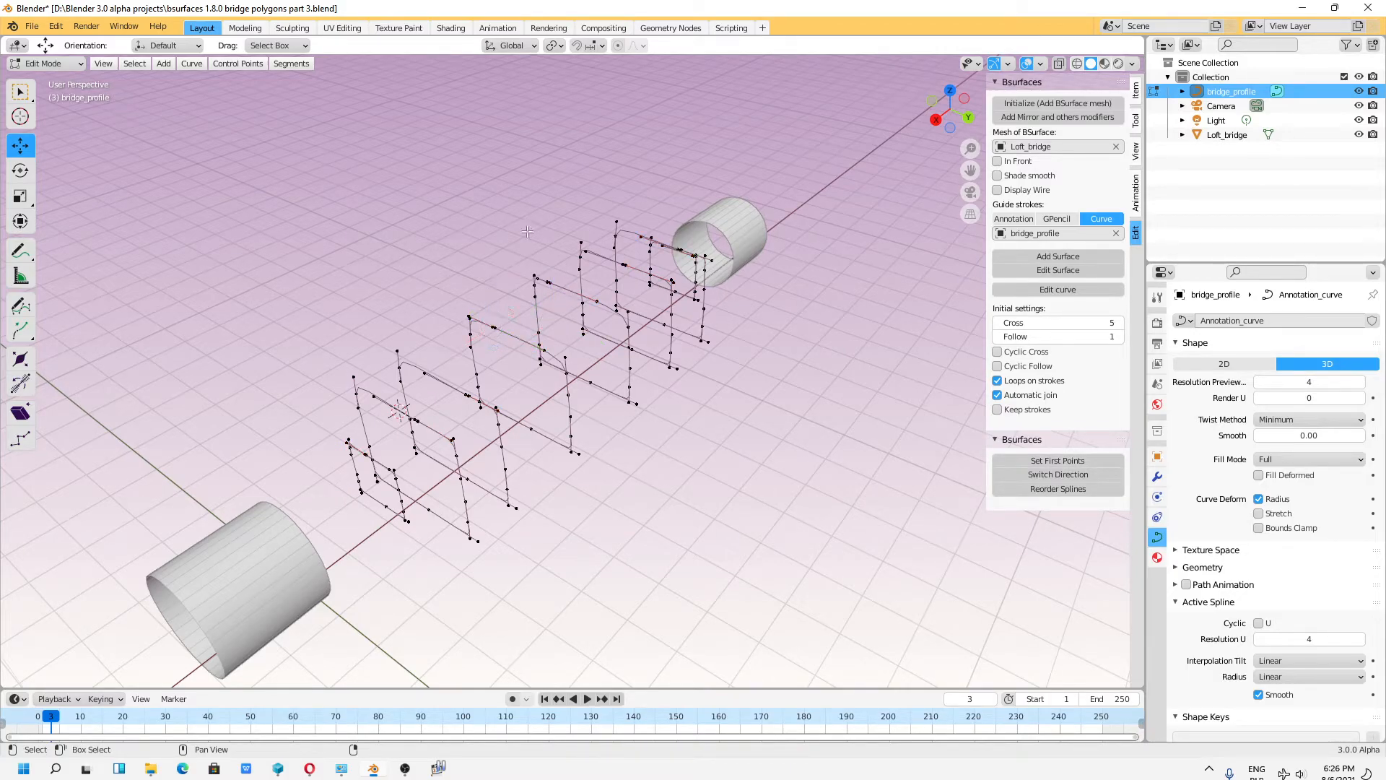
pyautogui.click(496, 332)
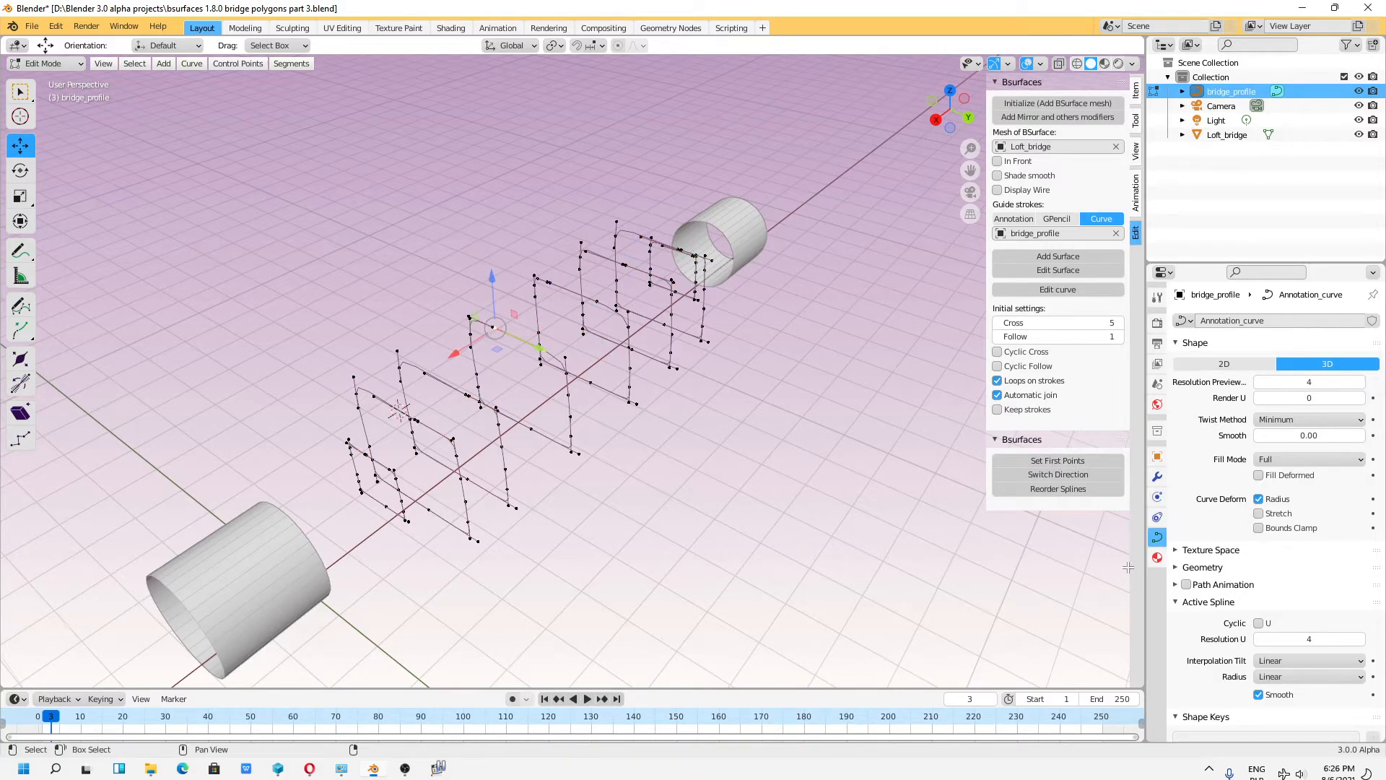
pyautogui.click(1058, 462)
pyautogui.click(1061, 258)
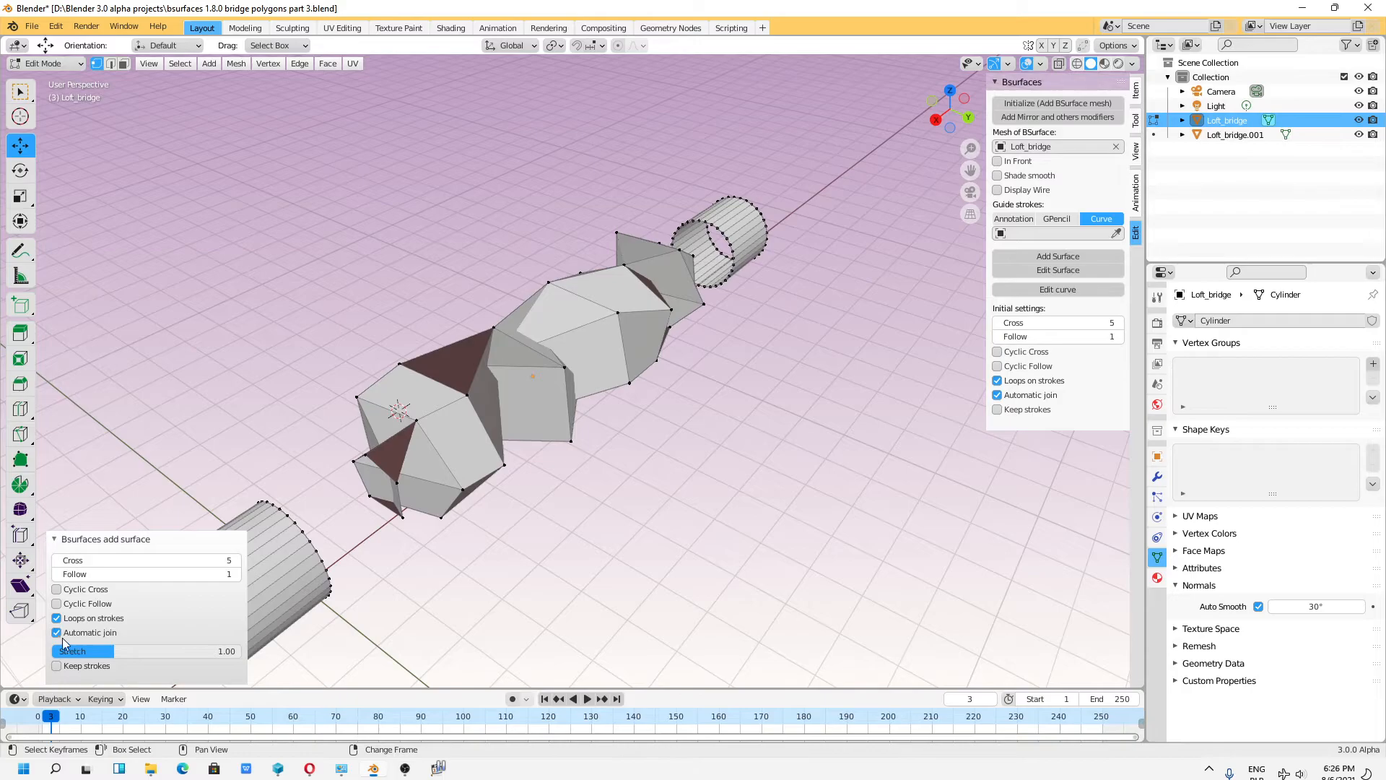
# Step: Discard the current scene for a new General file and reopen "bsurfaces 1.8.0 bridge polygons part 3.blend"
pyautogui.click(31, 26)
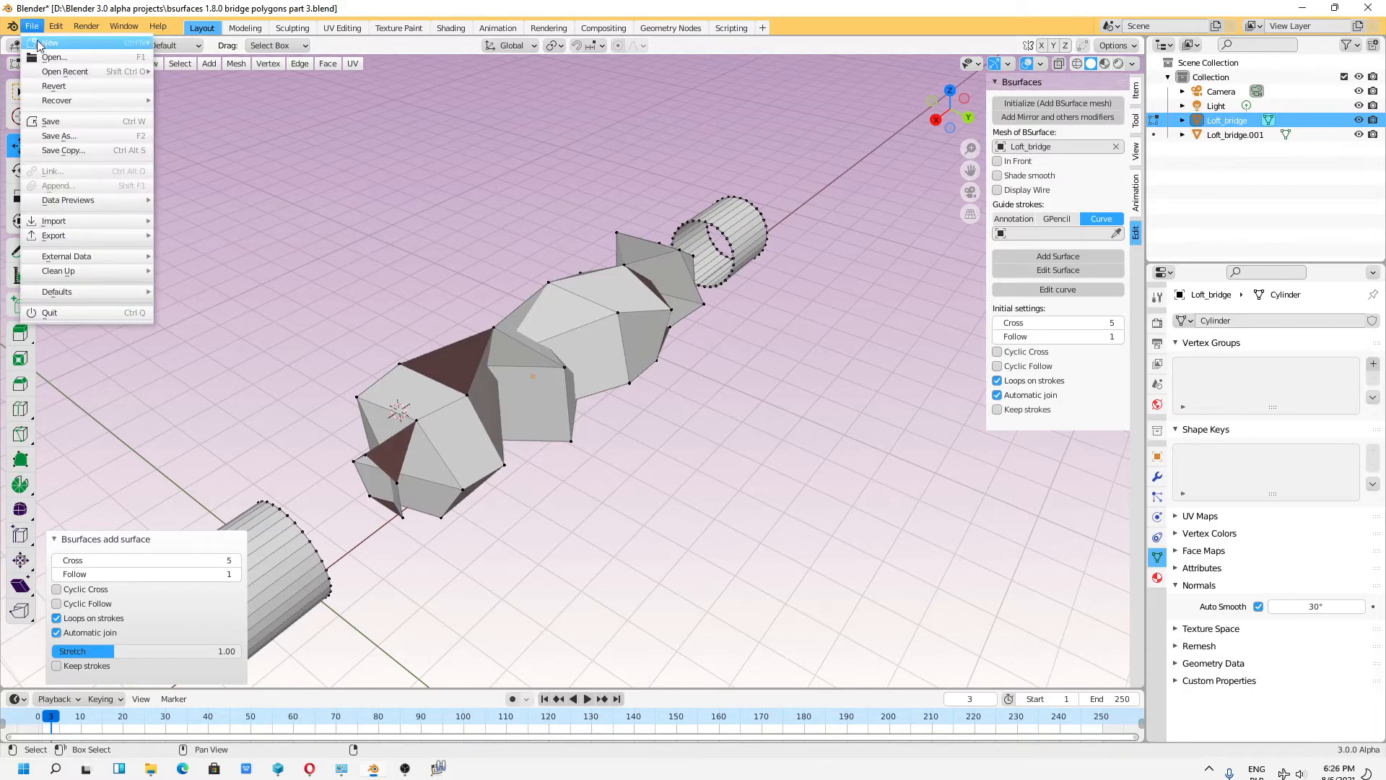
pyautogui.moveTo(51, 50)
pyautogui.click(209, 50)
pyautogui.click(720, 411)
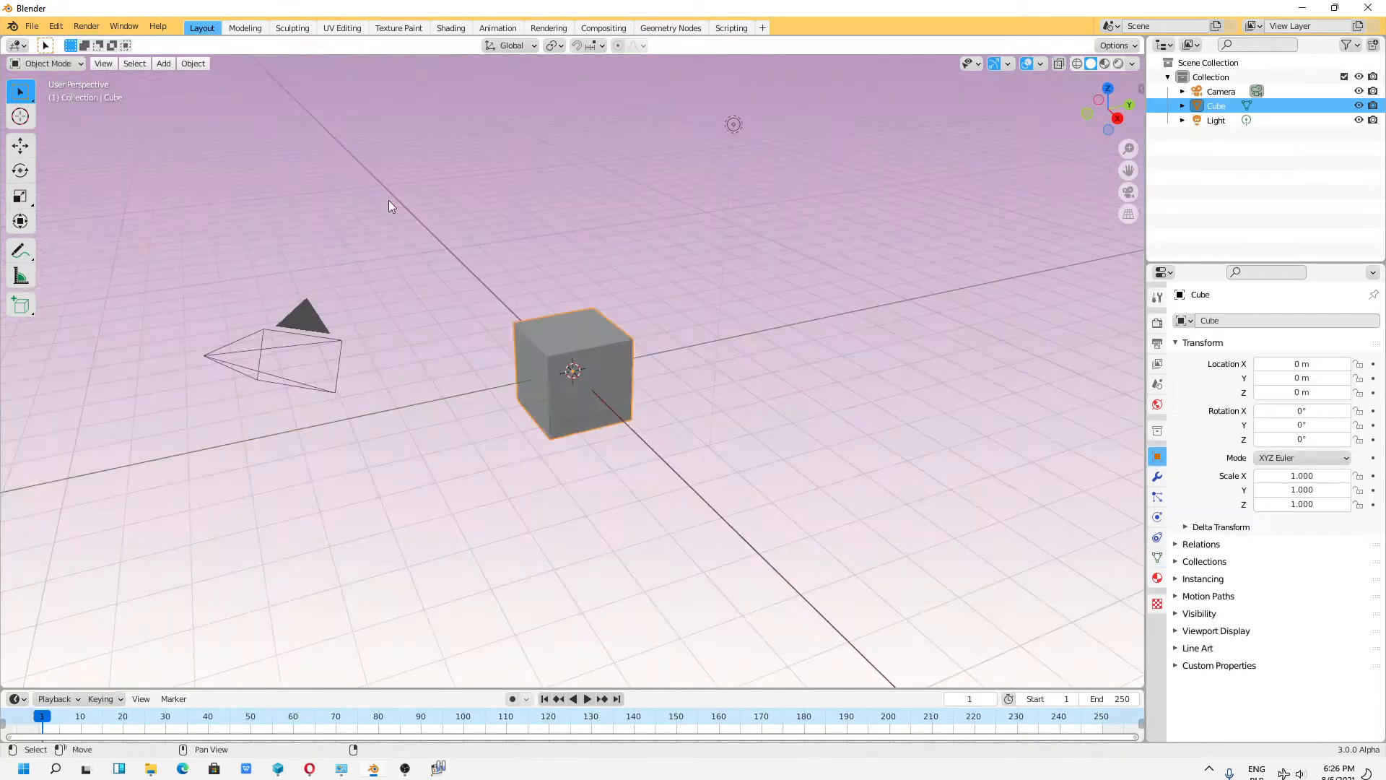
pyautogui.click(32, 26)
pyautogui.click(51, 57)
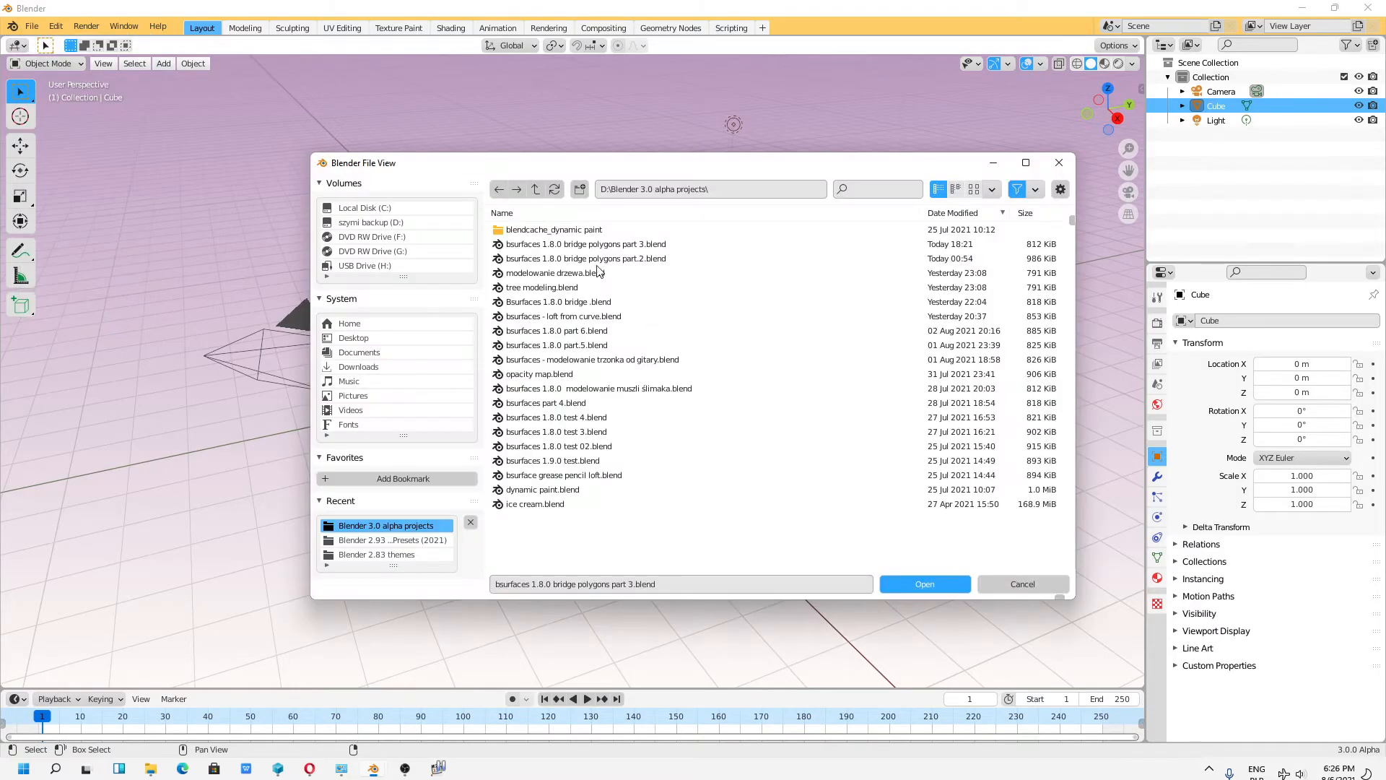
pyautogui.click(589, 246)
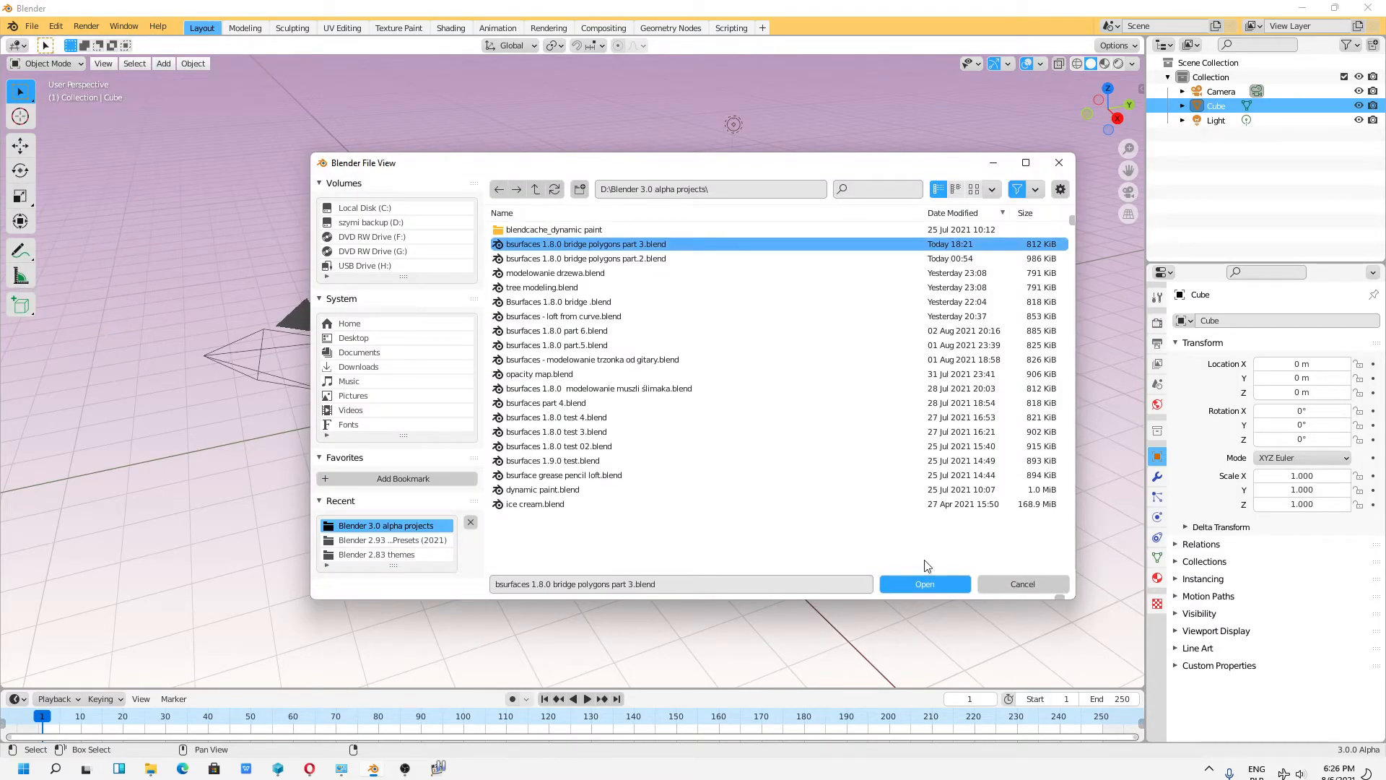
pyautogui.click(924, 583)
# Step: Try a bridging surface from the reopened file's profiles with a higher Follow value, and undo it
pyautogui.moveTo(504, 501); pyautogui.dragTo(533, 511, button='middle')
pyautogui.click(1057, 256)
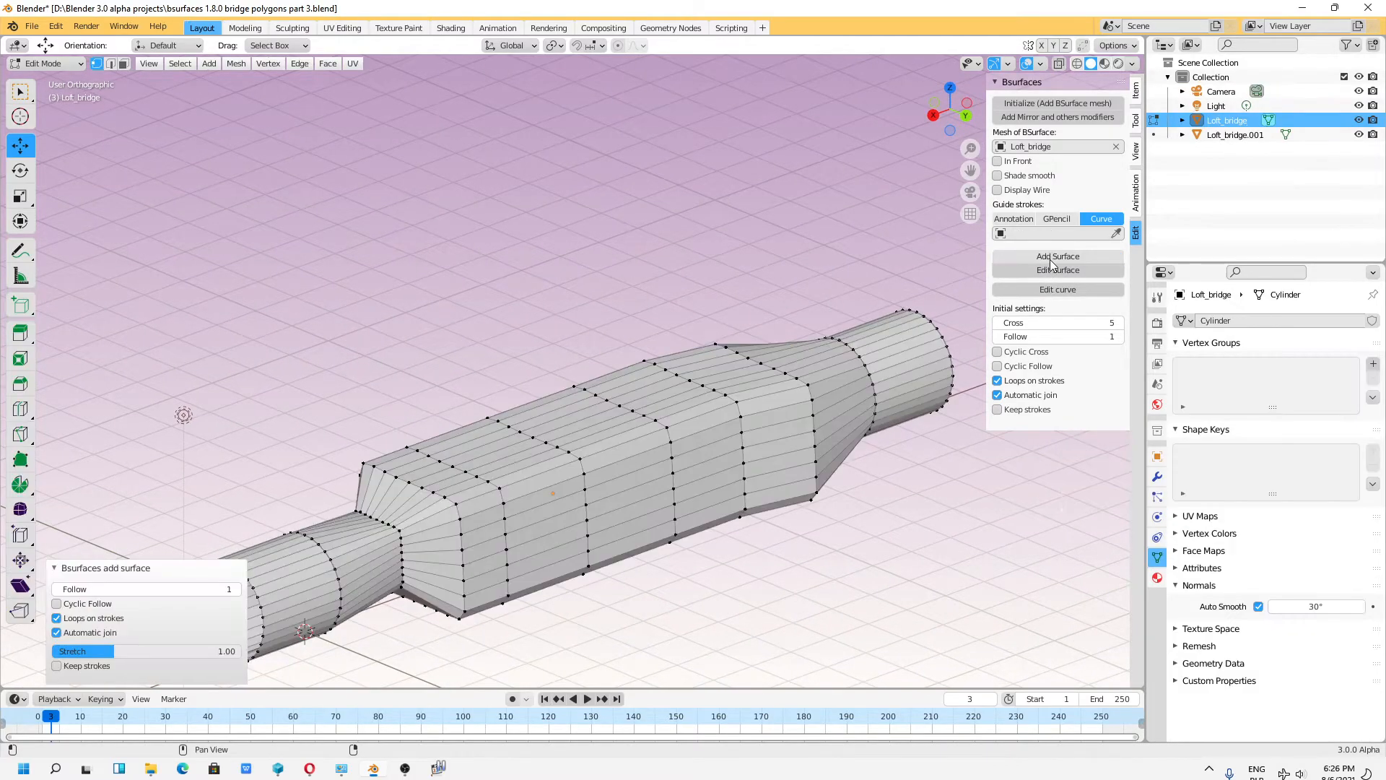
pyautogui.moveTo(126, 586); pyautogui.dragTo(155, 586)
pyautogui.moveTo(732, 466); pyautogui.dragTo(534, 579, button='middle')
pyautogui.press('KP_5')
pyautogui.scroll(3, 584, 499)
pyautogui.hotkey('ctrl', 'z')
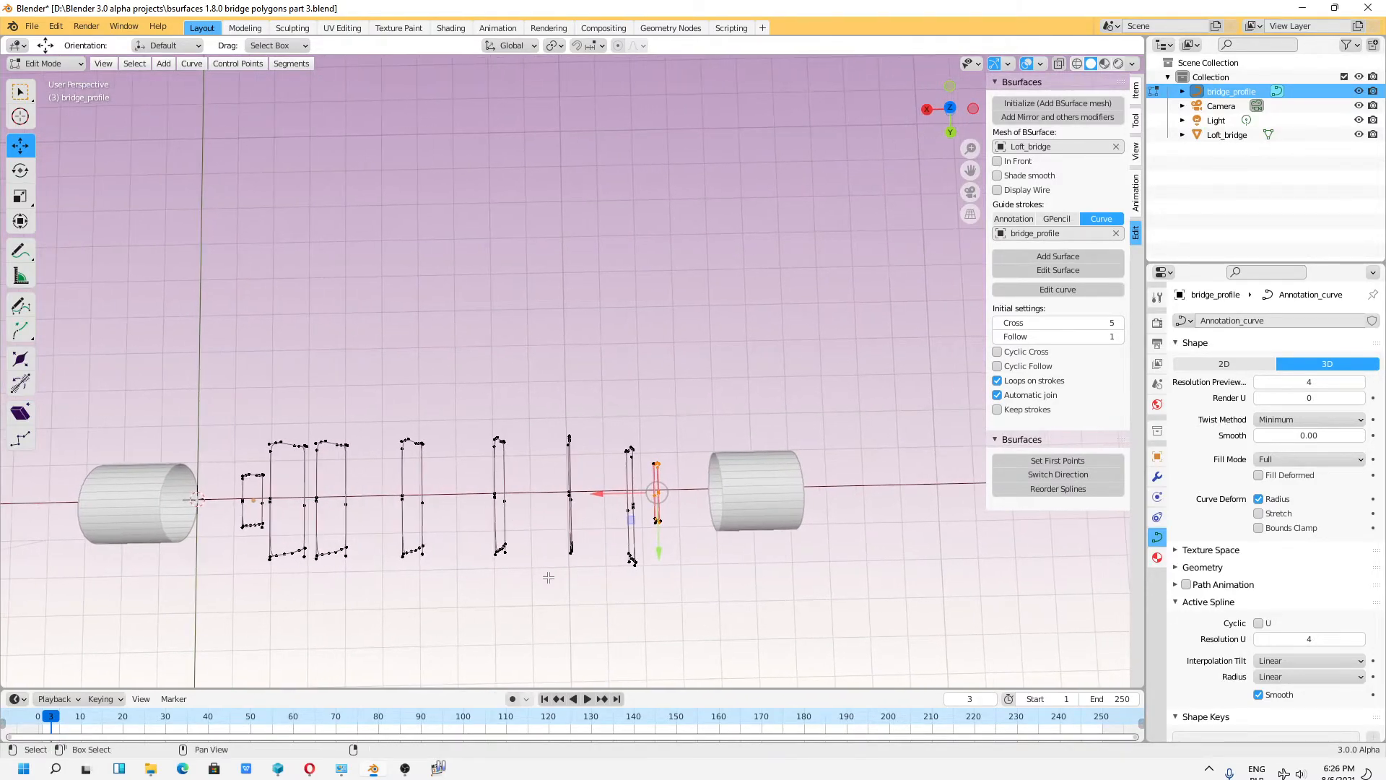
# Step: Shift the second-to-last profile about -0.29 m along Y, and move the end profile toward the far tube and scale it down
pyautogui.moveTo(610, 418); pyautogui.dragTo(632, 531)
pyautogui.keyDown('shift'); pyautogui.moveTo(486, 538); pyautogui.dragTo(393, 518, button='middle'); pyautogui.keyUp('shift')
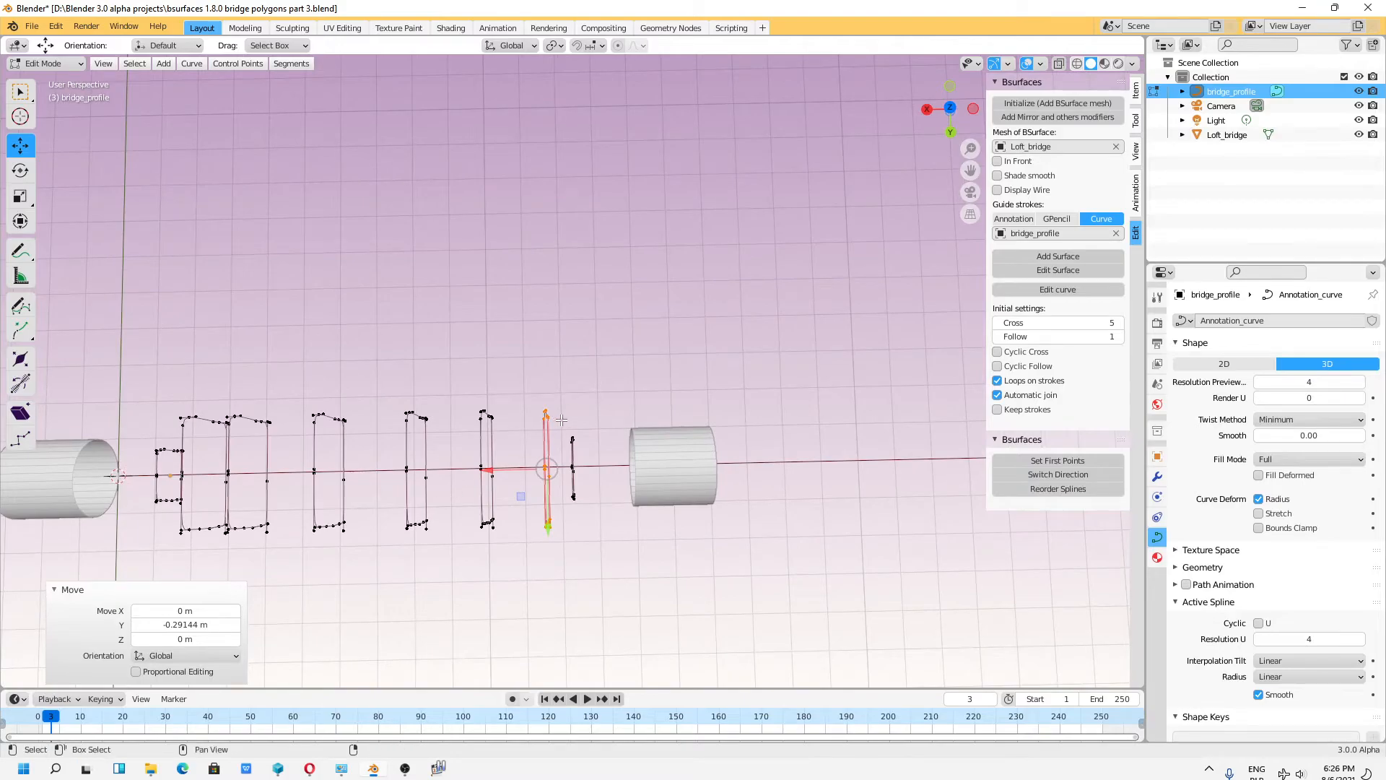
pyautogui.click(558, 490)
pyautogui.moveTo(535, 467); pyautogui.dragTo(562, 467)
pyautogui.hotkey('shift', 'space')
pyautogui.press('s')
pyautogui.moveTo(578, 522); pyautogui.dragTo(589, 505)
# Step: Scale down the end profile nearest the 3D cursor and move it 0.27602 m along X toward its tube
pyautogui.keyDown('shift'); pyautogui.moveTo(169, 443); pyautogui.dragTo(479, 466, button='middle'); pyautogui.keyUp('shift')
pyautogui.moveTo(466, 451); pyautogui.dragTo(451, 501)
pyautogui.hotkey('shift', 'space')
pyautogui.press('g')
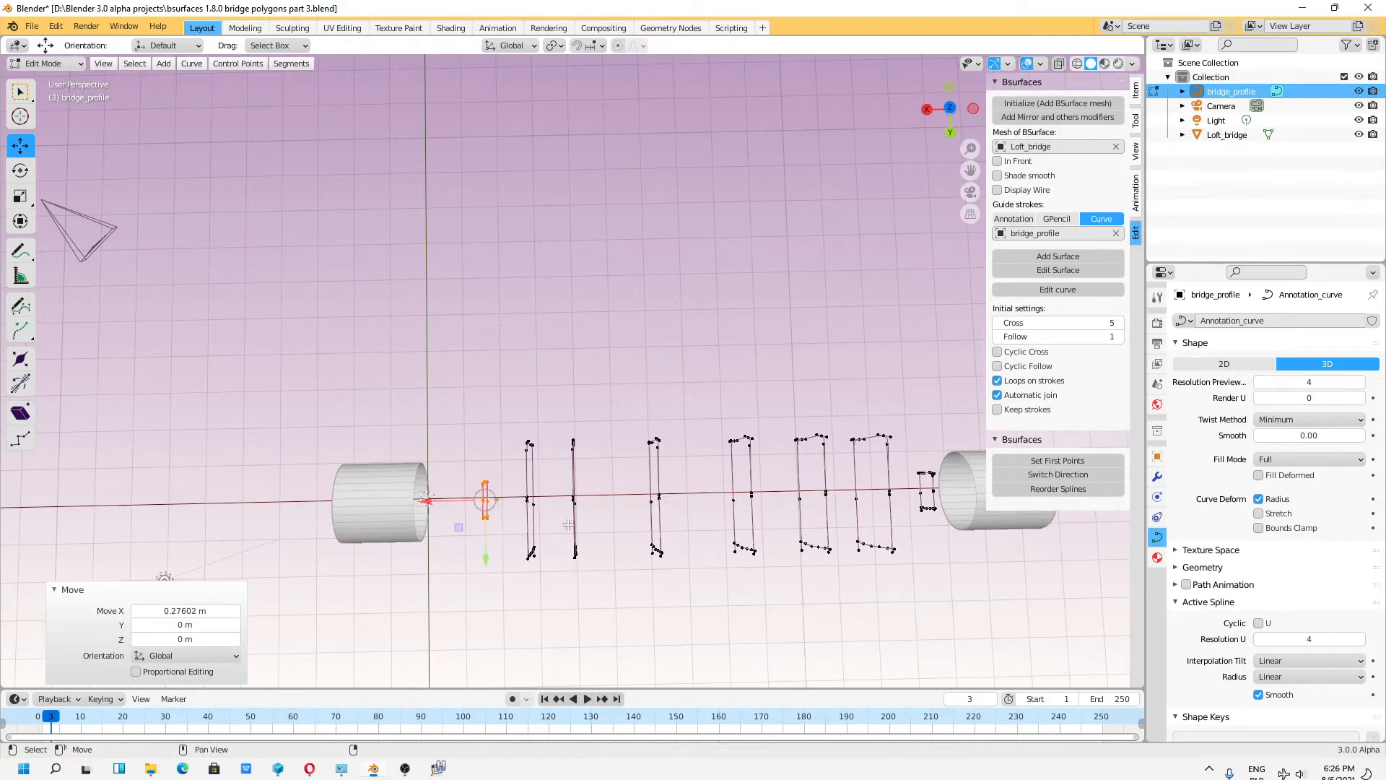
# Step: Try a bridging surface from the edited profiles with Loops on strokes off and Follow set to 24
pyautogui.scroll(-2, 505, 521)
pyautogui.keyDown('shift'); pyautogui.moveTo(887, 441); pyautogui.dragTo(809, 440, button='middle'); pyautogui.keyUp('shift')
pyautogui.click(1058, 256)
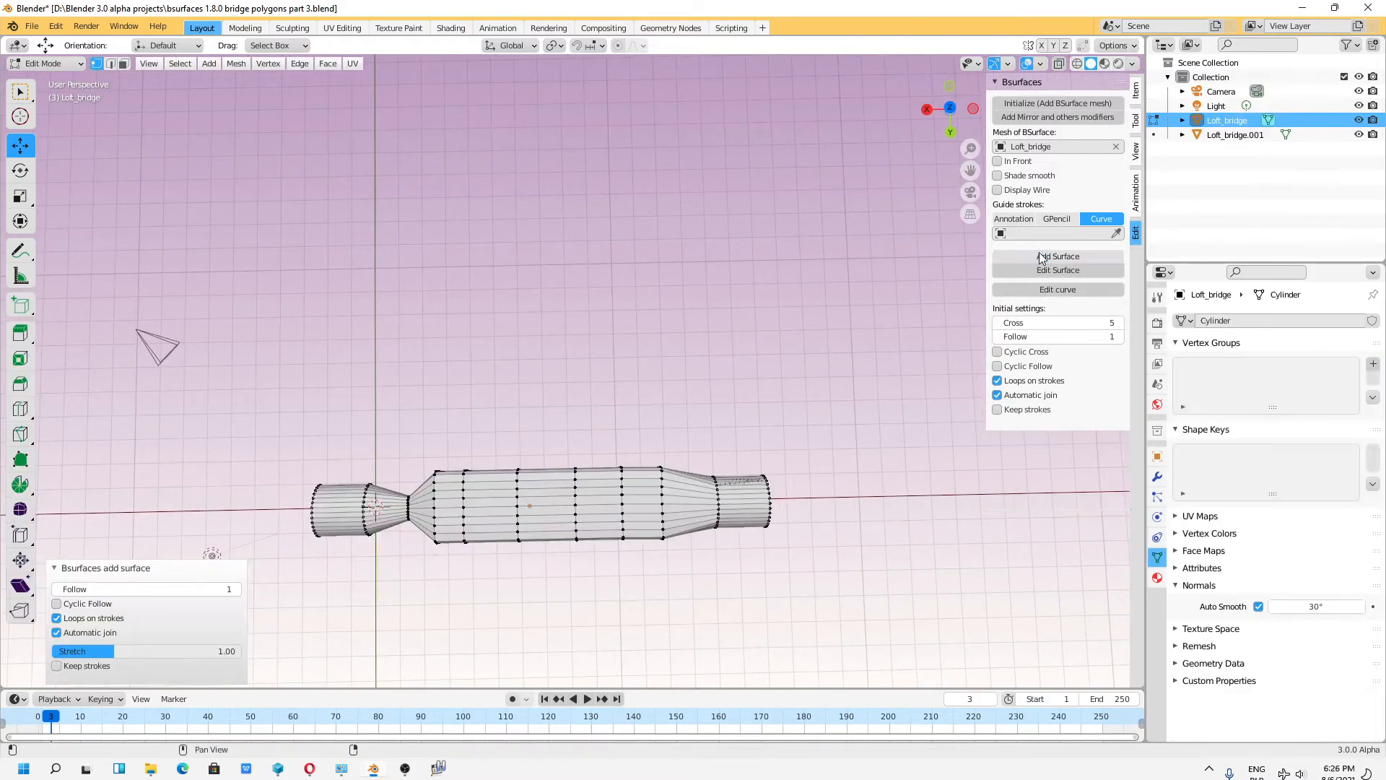
pyautogui.press('Home')
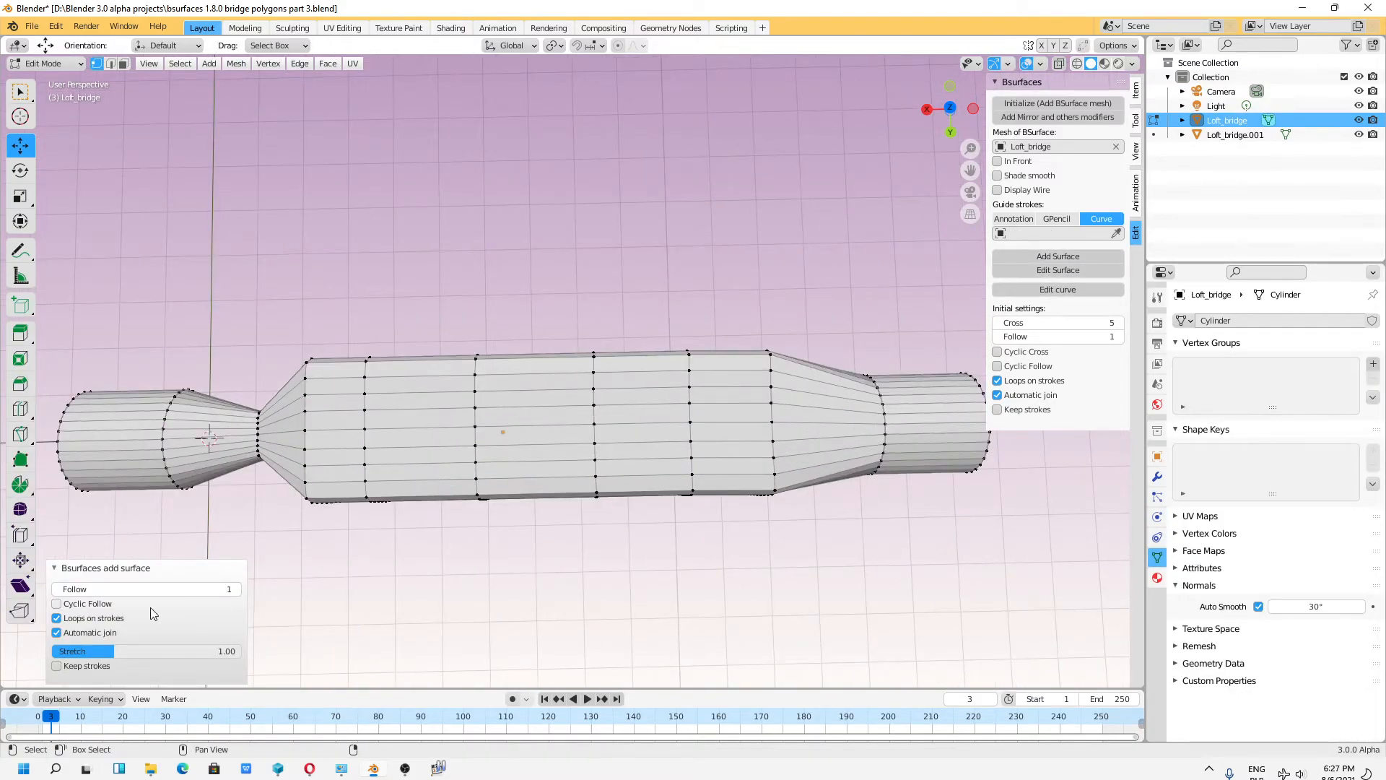
pyautogui.click(56, 619)
pyautogui.moveTo(72, 592); pyautogui.dragTo(130, 566)
pyautogui.moveTo(278, 570); pyautogui.dragTo(295, 483, button='middle')
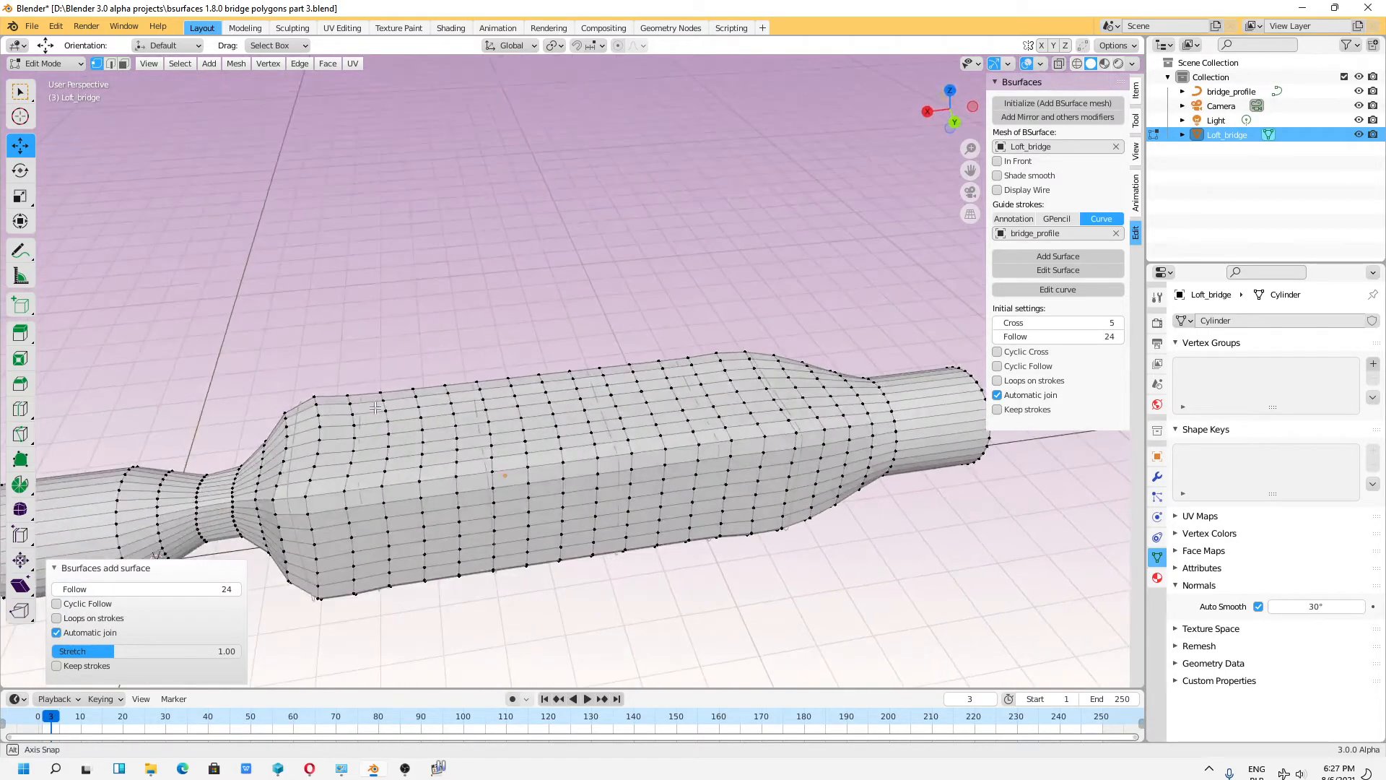
# Step: Try the surface with Loops on strokes enabled and Follow set to 8, and undo the surface
pyautogui.click(57, 619)
pyautogui.click(130, 590)
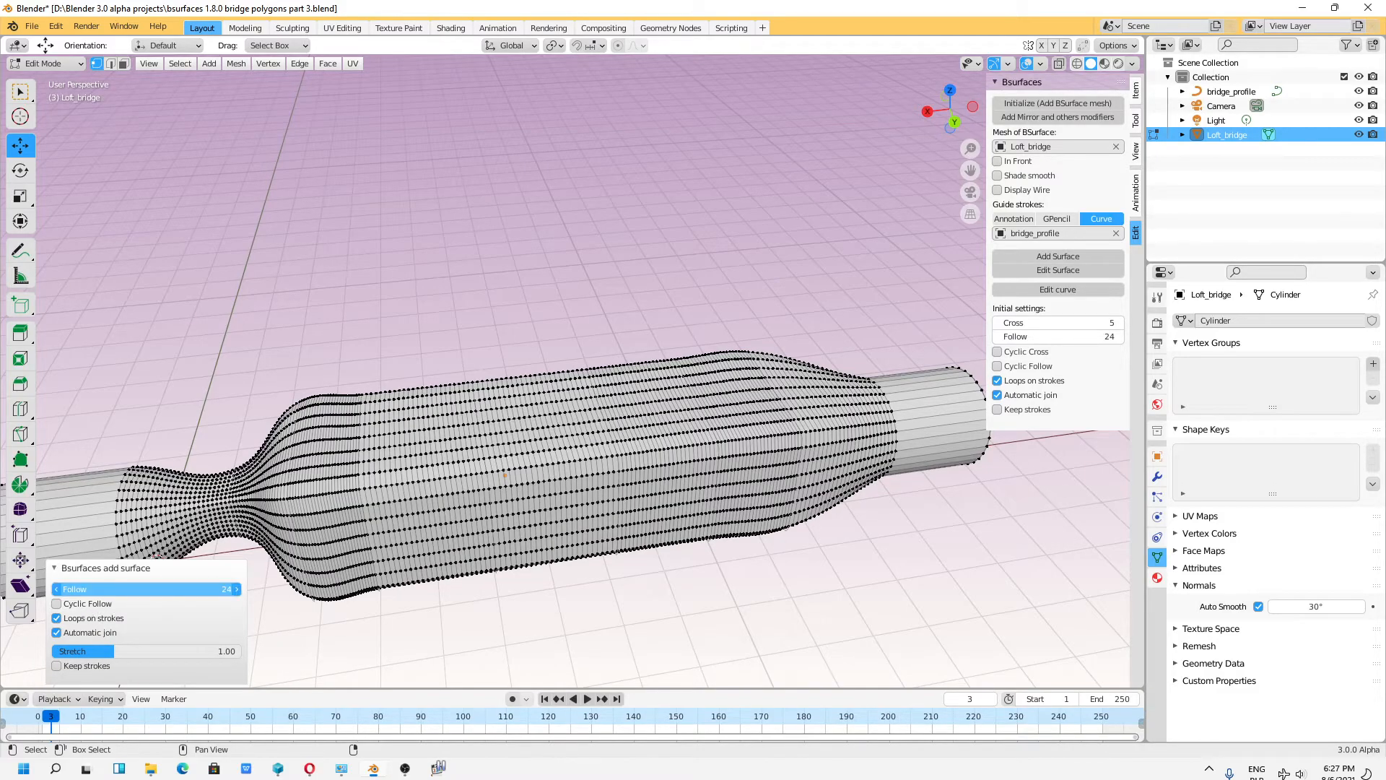
pyautogui.moveTo(127, 589)
pyautogui.mouseDown()
pyautogui.moveTo(102, 587)
pyautogui.moveTo(145, 588)
pyautogui.mouseUp()
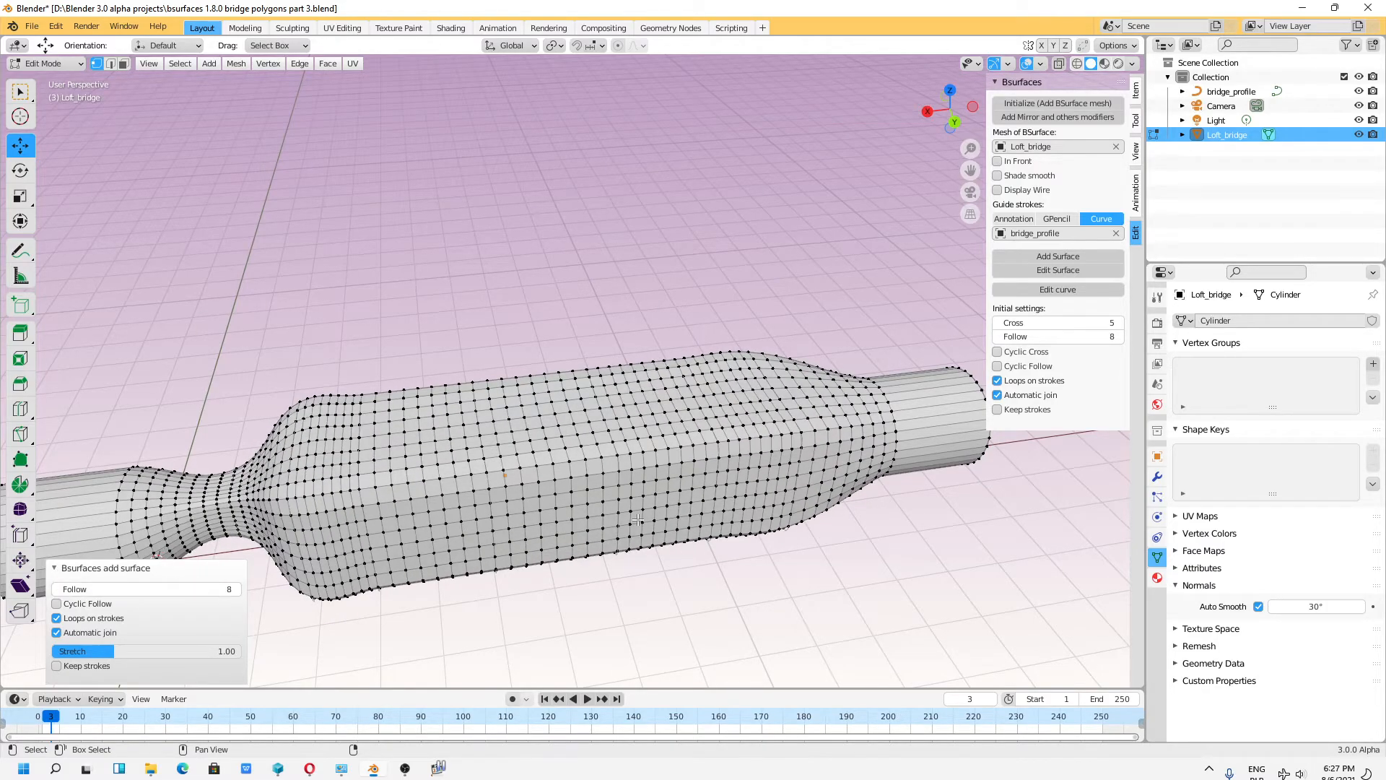
pyautogui.hotkey('ctrl', 'z')
# Step: Hide all curve handles in the viewport overlays while editing the bridge_profile splines
pyautogui.moveTo(597, 525); pyautogui.dragTo(714, 527, button='middle')
pyautogui.scroll(3, 714, 527)
pyautogui.moveTo(485, 507); pyautogui.dragTo(401, 474, button='middle')
pyautogui.click(404, 471)
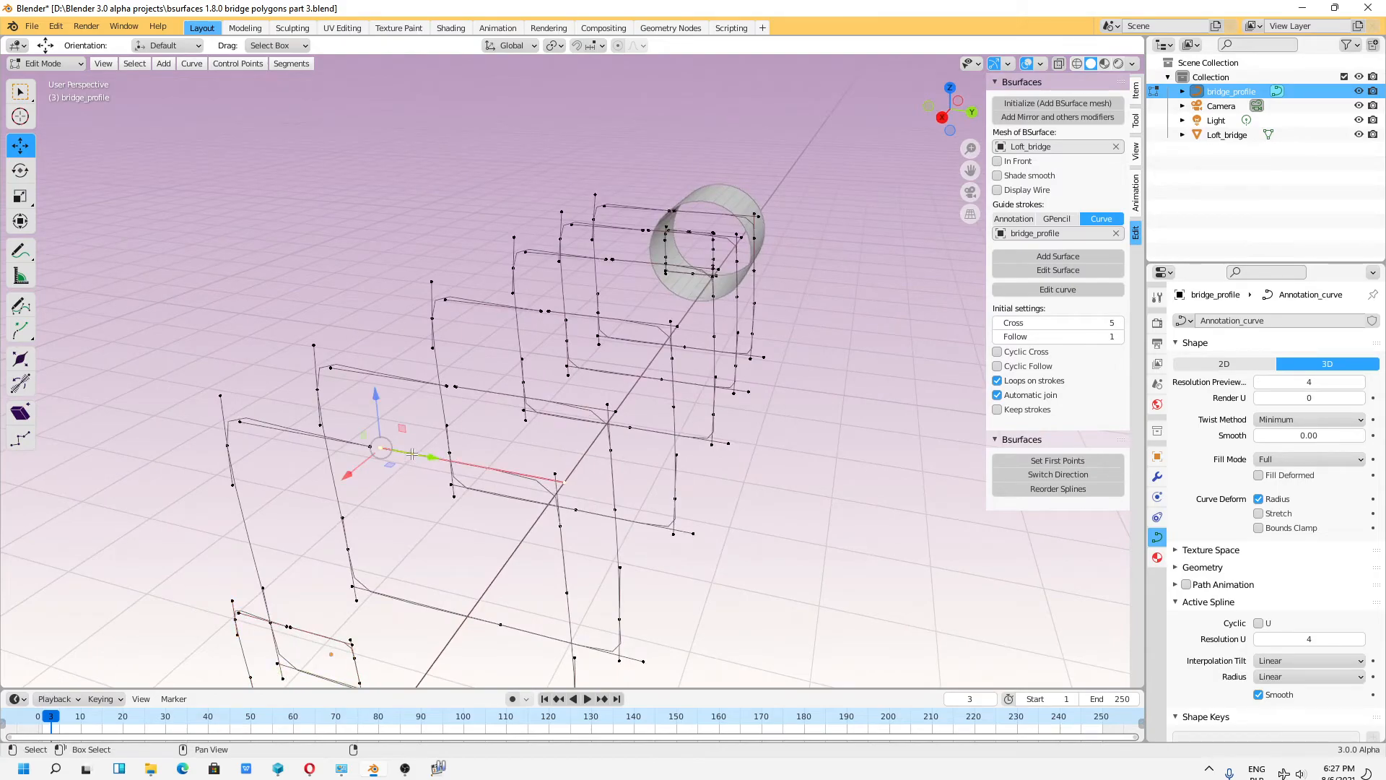
pyautogui.click(1040, 65)
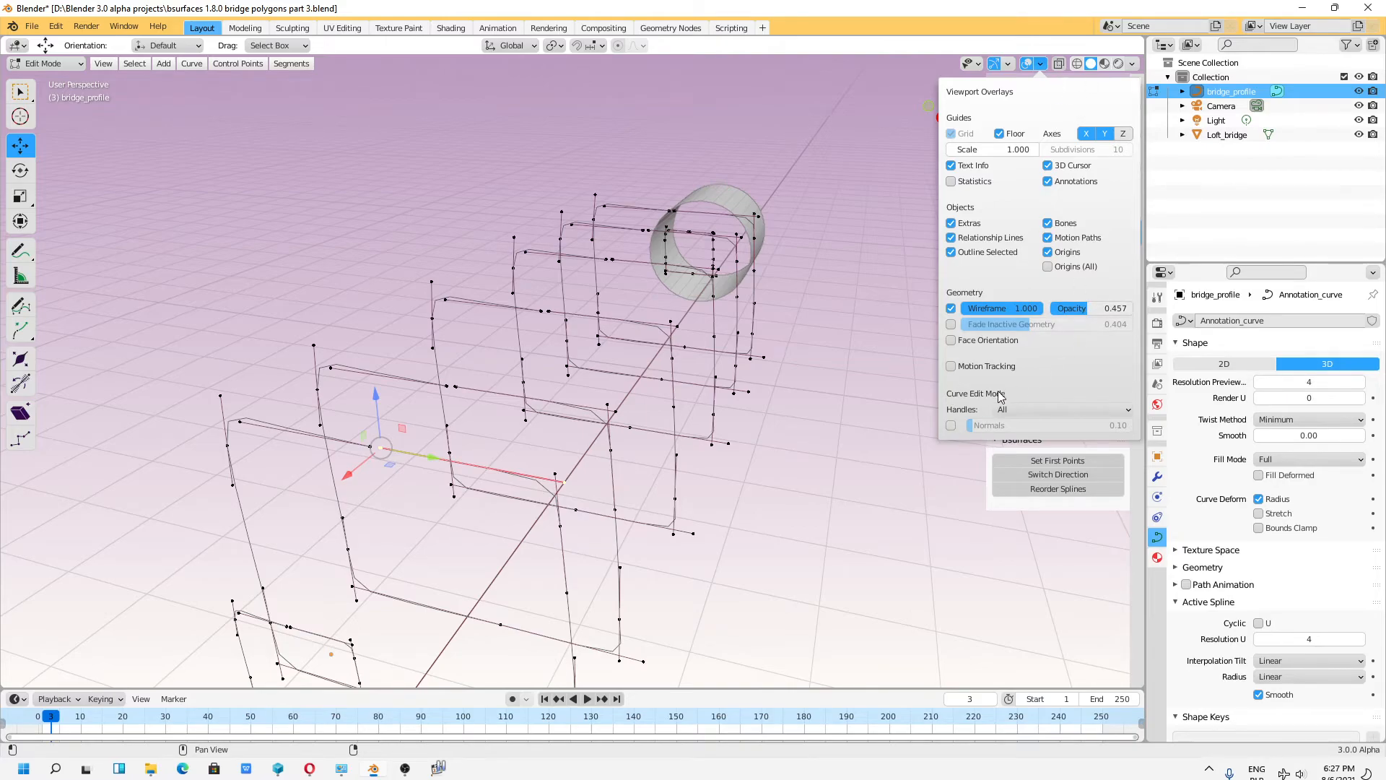
pyautogui.click(1022, 410)
pyautogui.click(1022, 424)
# Step: Move the opening top-edge points of the first two large profiles along Y, the second by about 0.053 m
pyautogui.hotkey('alt', 'a')
pyautogui.click(396, 452)
pyautogui.press('g')
pyautogui.press('y')
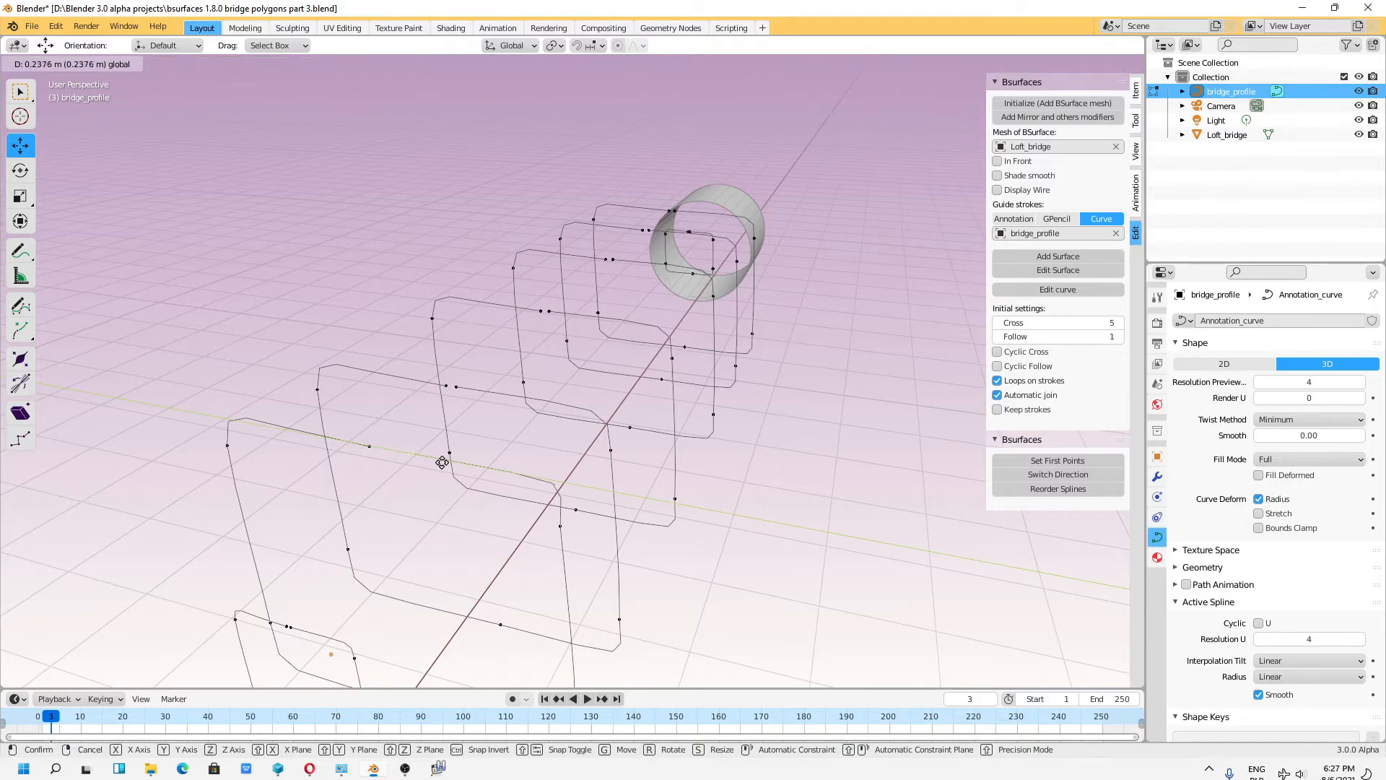
pyautogui.moveTo(436, 460); pyautogui.dragTo(435, 460)
pyautogui.click(468, 394)
pyautogui.moveTo(493, 398); pyautogui.dragTo(512, 402)
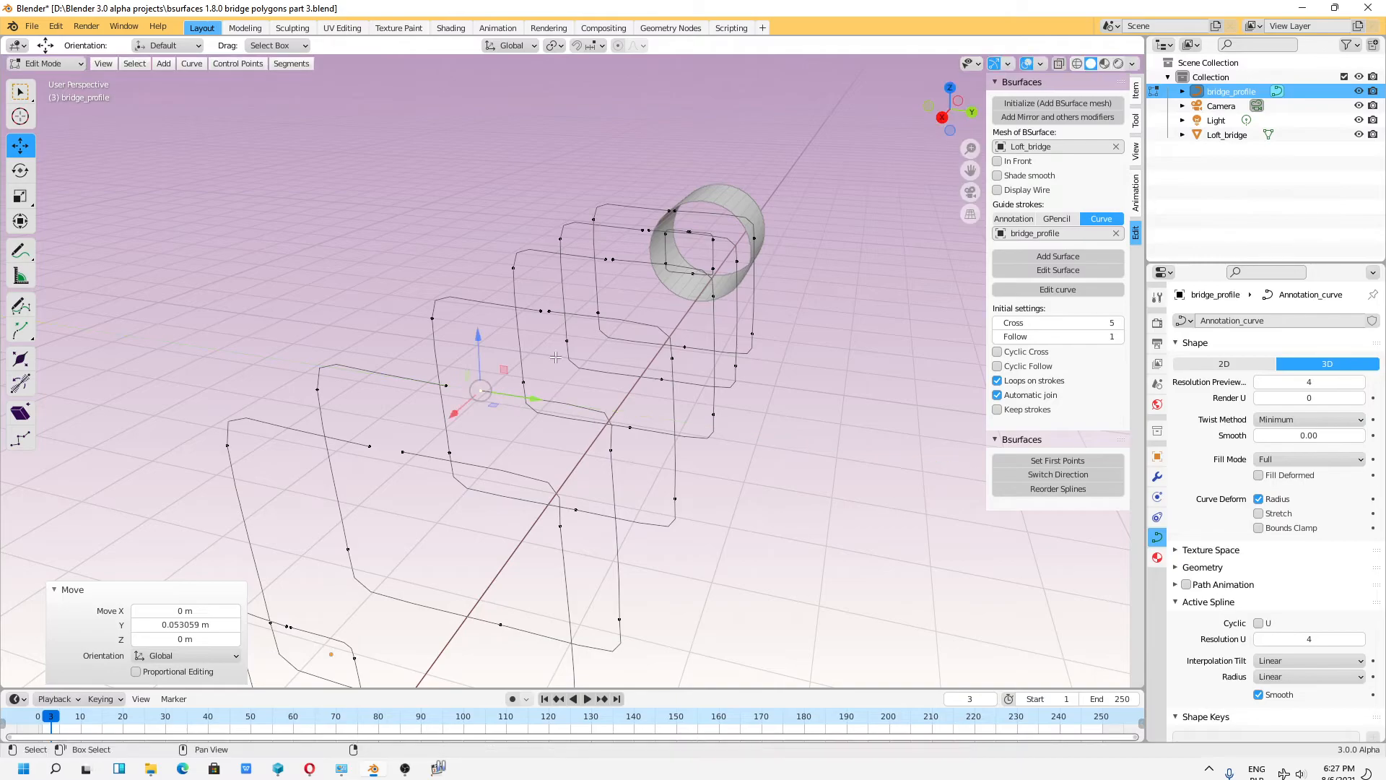
# Step: Move the opening top-edge points of the third and fourth large profiles along Y to widen their gaps
pyautogui.click(560, 314)
pyautogui.moveTo(575, 319); pyautogui.dragTo(594, 319)
pyautogui.click(619, 262)
pyautogui.moveTo(647, 263); pyautogui.dragTo(669, 270)
# Step: Move the top-edge opening point of the small profile near the closest tube 0.10639 m along Y
pyautogui.scroll(-3, 682, 361)
pyautogui.moveTo(665, 421); pyautogui.dragTo(671, 401, button='middle')
pyautogui.scroll(3, 654, 397)
pyautogui.click(565, 358)
pyautogui.moveTo(607, 361); pyautogui.dragTo(617, 365)
pyautogui.scroll(-4, 619, 367)
pyautogui.moveTo(636, 375); pyautogui.dragTo(624, 407, button='middle')
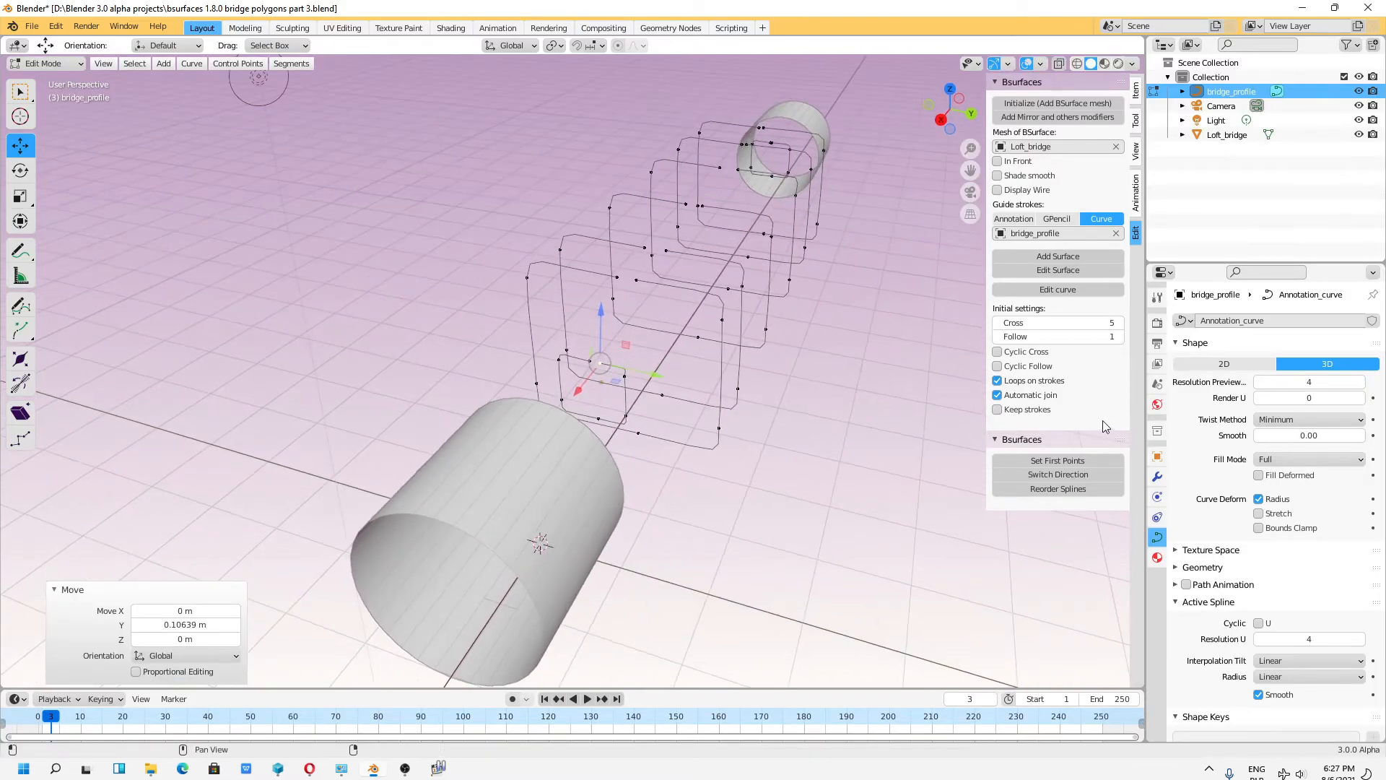
# Step: Try a bridging surface from the widened profiles with Stretch set to 1.27
pyautogui.click(1057, 256)
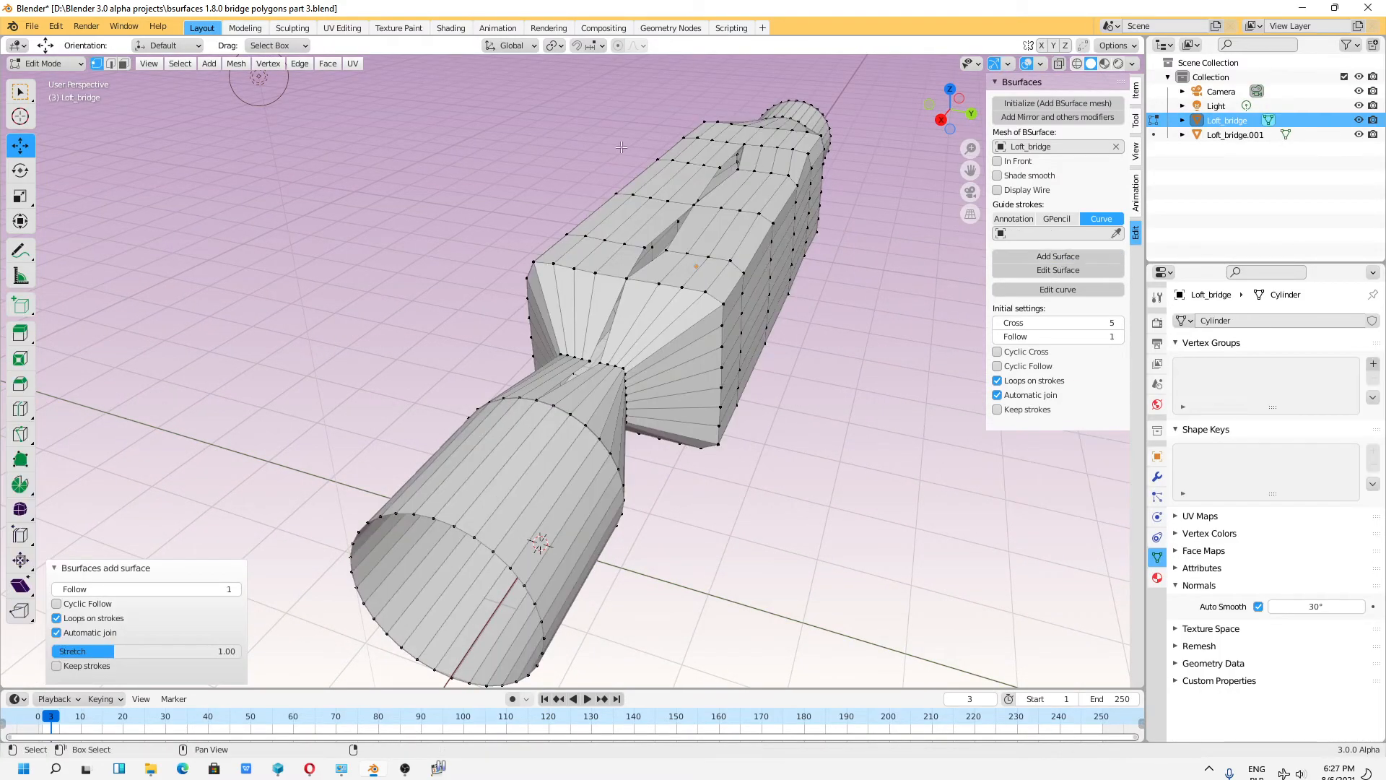
pyautogui.moveTo(141, 650)
pyautogui.mouseDown()
pyautogui.moveTo(153, 651)
pyautogui.moveTo(108, 648)
pyautogui.moveTo(150, 643)
pyautogui.mouseUp()
pyautogui.keyDown('alt'); pyautogui.moveTo(695, 524); pyautogui.dragTo(661, 513); pyautogui.keyUp('alt')
pyautogui.keyDown('alt'); pyautogui.moveTo(888, 296); pyautogui.dragTo(669, 459, button='middle'); pyautogui.keyUp('alt')
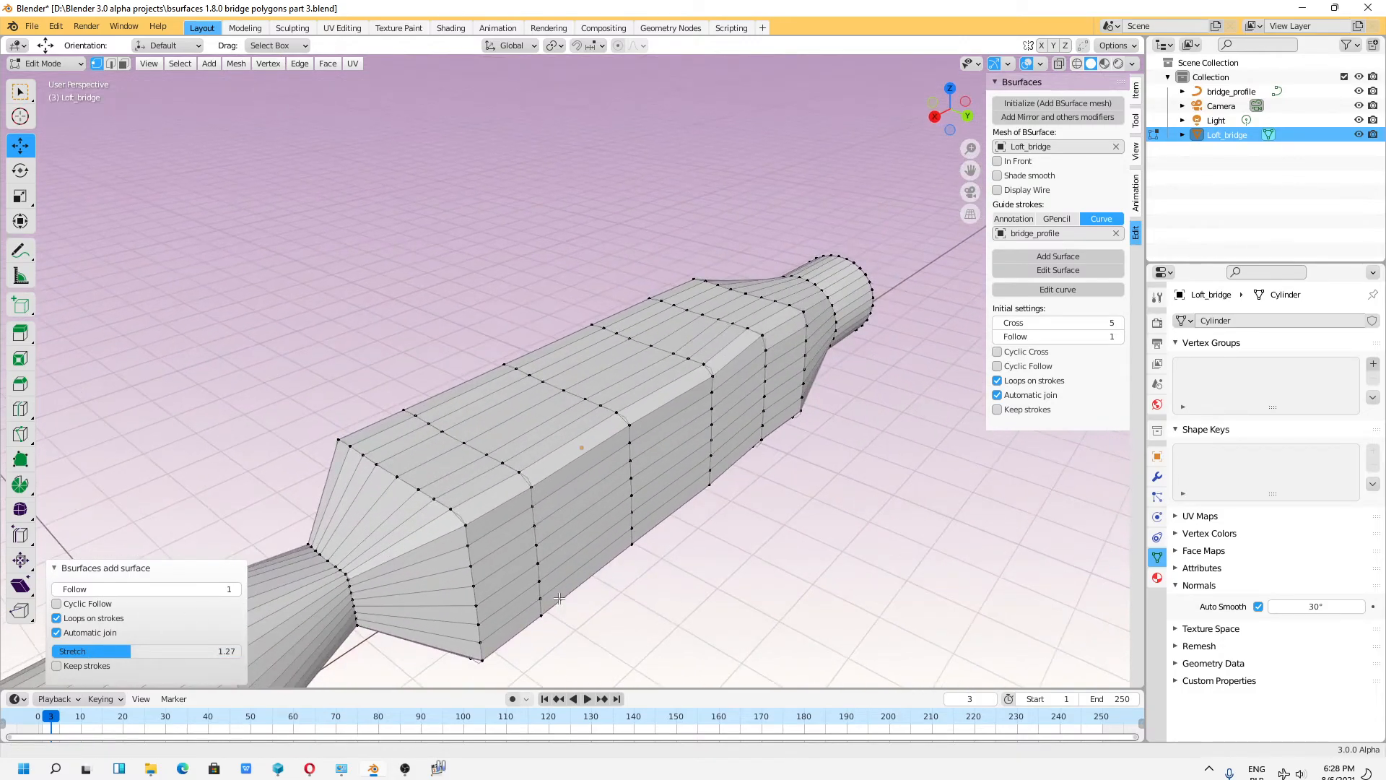
# Step: Try a different Follow value on the bridging surface, inspect its shape, and undo the surface
pyautogui.scroll(-2, 639, 506)
pyautogui.moveTo(108, 589); pyautogui.dragTo(115, 589)
pyautogui.scroll(-2, 505, 516)
pyautogui.moveTo(523, 514); pyautogui.dragTo(366, 498, button='middle')
pyautogui.keyDown('shift'); pyautogui.moveTo(728, 594); pyautogui.dragTo(626, 511, button='middle'); pyautogui.keyUp('shift')
pyautogui.hotkey('ctrl', 'z')
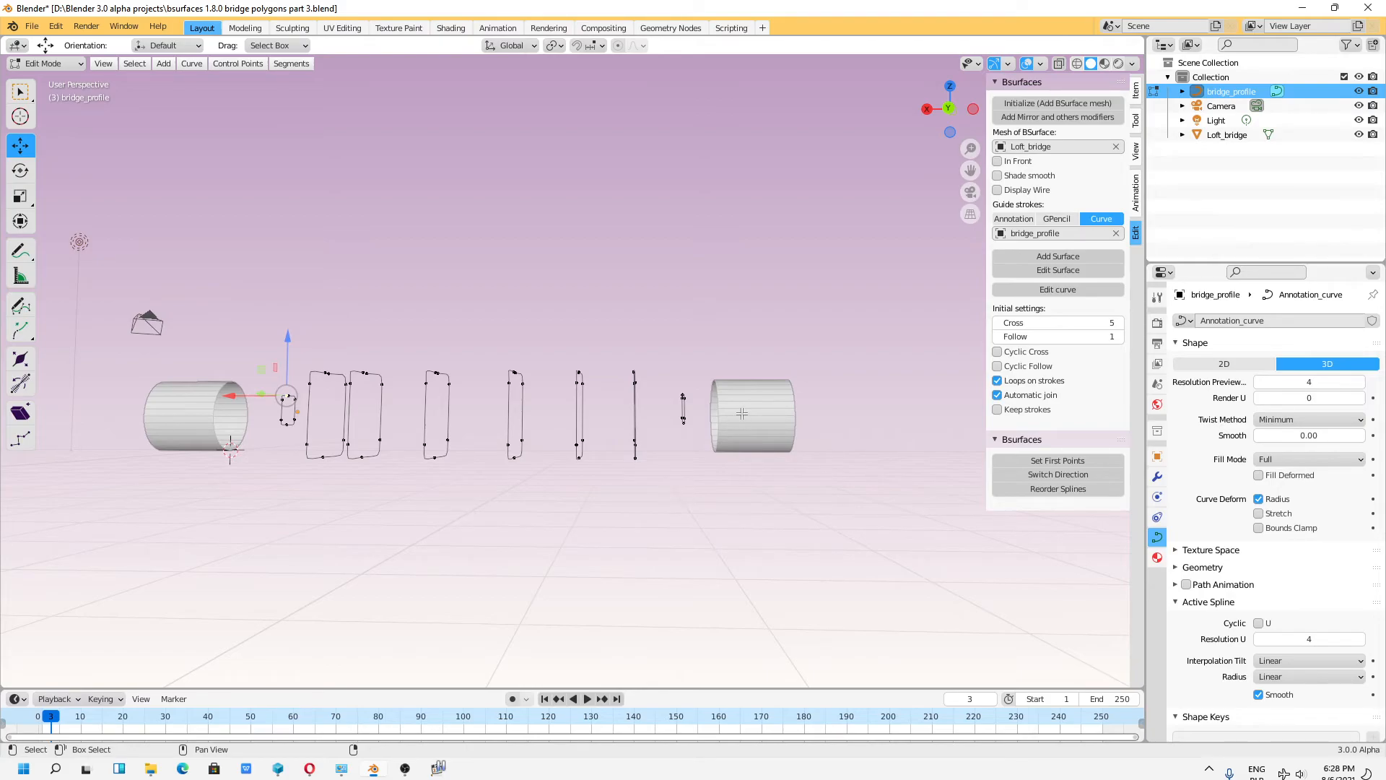
# Step: Leave curve editing of the bridge profiles and open the Loft_bridge mesh in Edit Mode
pyautogui.click(48, 64)
pyautogui.click(47, 79)
pyautogui.click(734, 409)
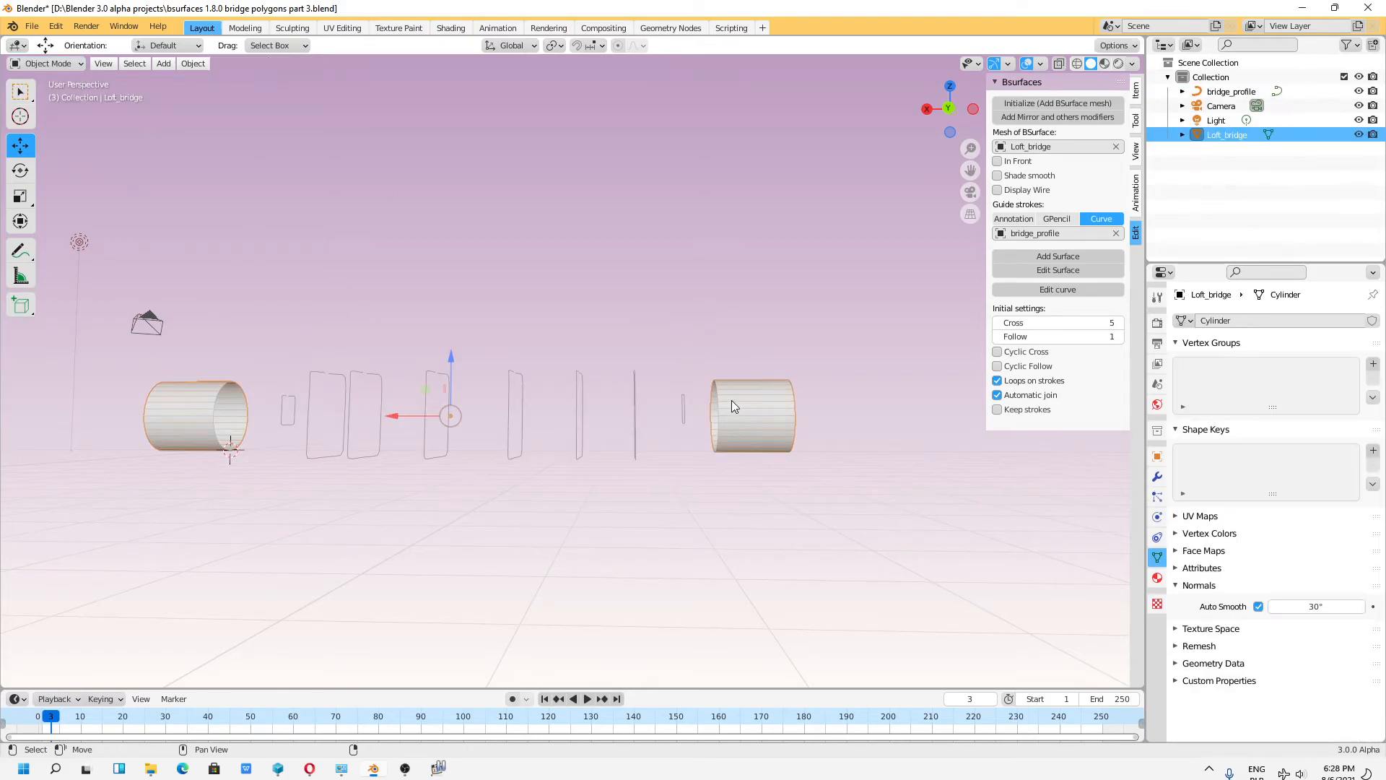
pyautogui.click(48, 63)
pyautogui.click(48, 94)
# Step: Select the entire tube beyond the small far profile and move it -1.2134 m along X, away from the profiles
pyautogui.click(749, 416)
pyautogui.press('ctrl+KP_Add')
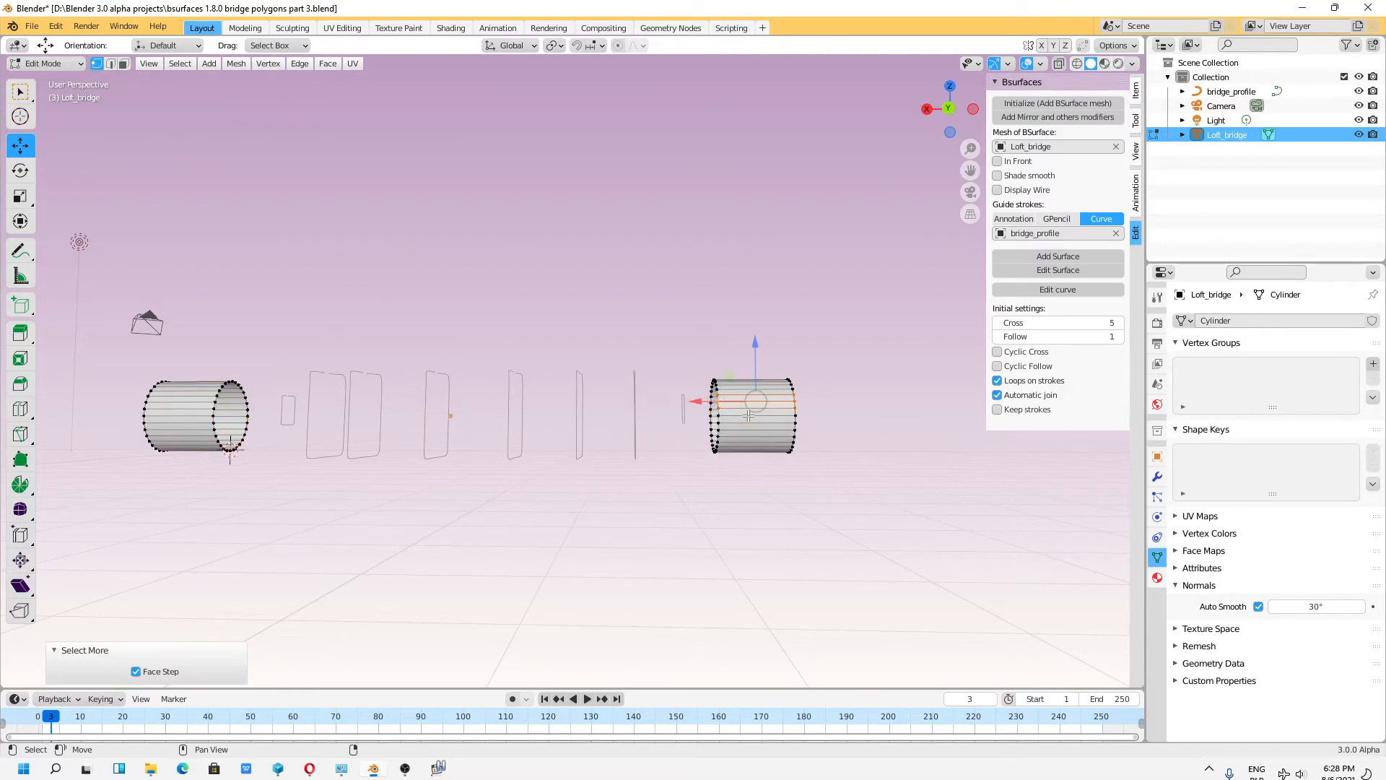
pyautogui.press('ctrl+KP_Add')
pyautogui.press('ctrl+KP_Add')
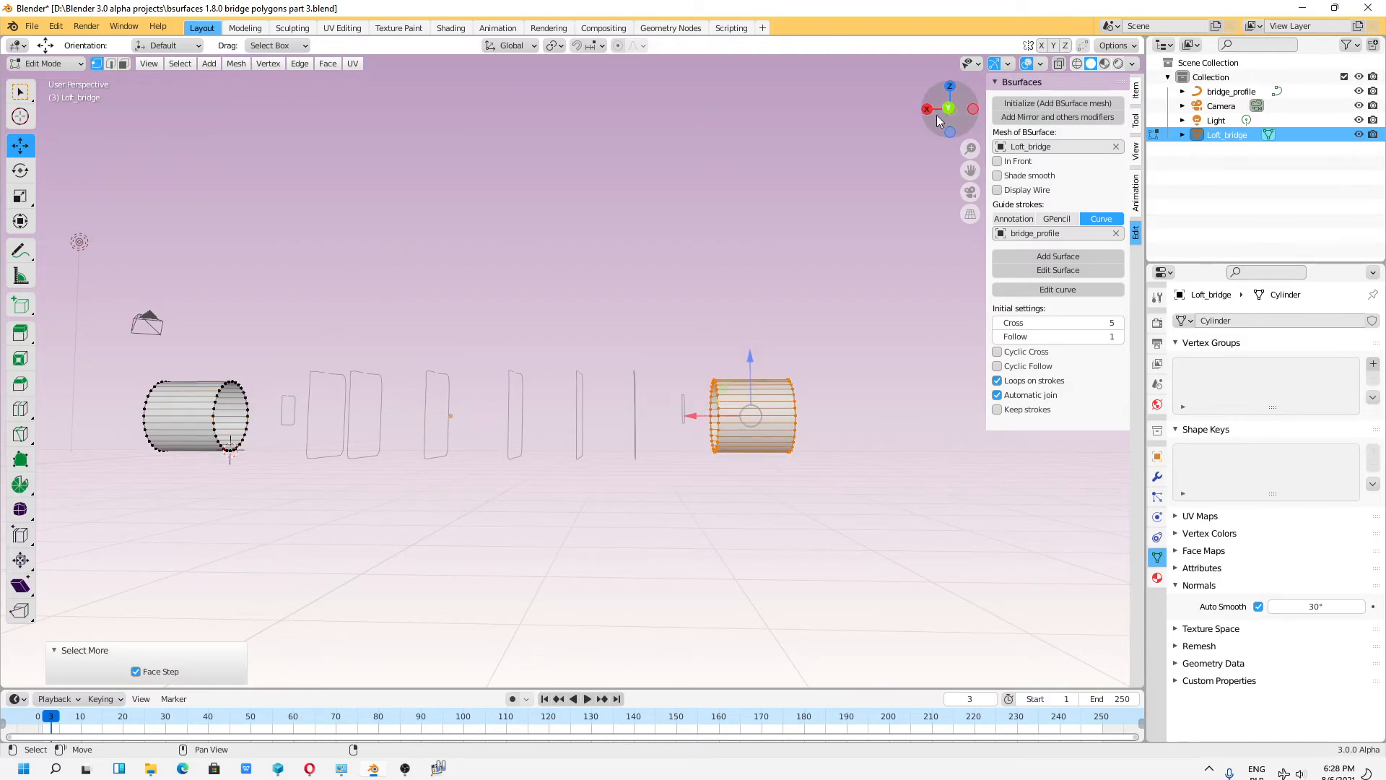
pyautogui.press('KP_5')
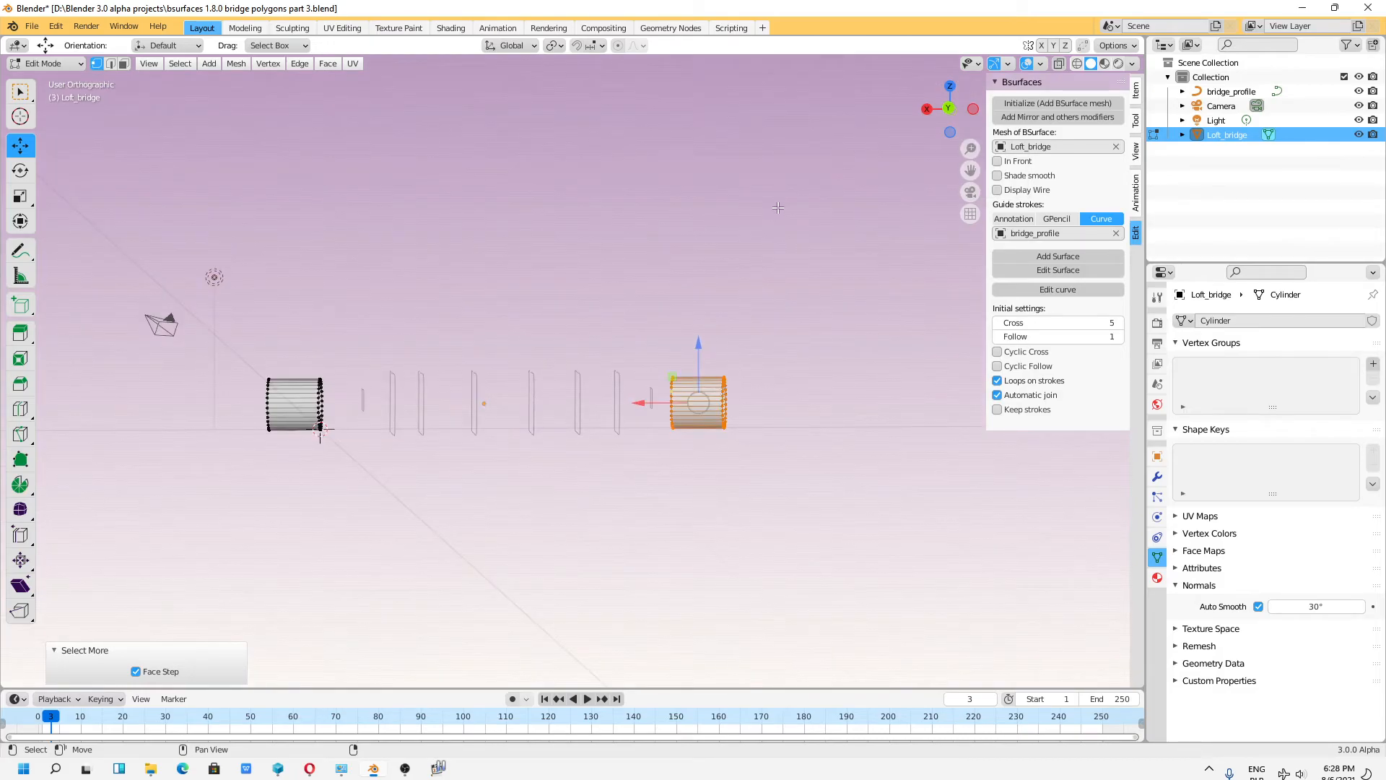
pyautogui.click(950, 108)
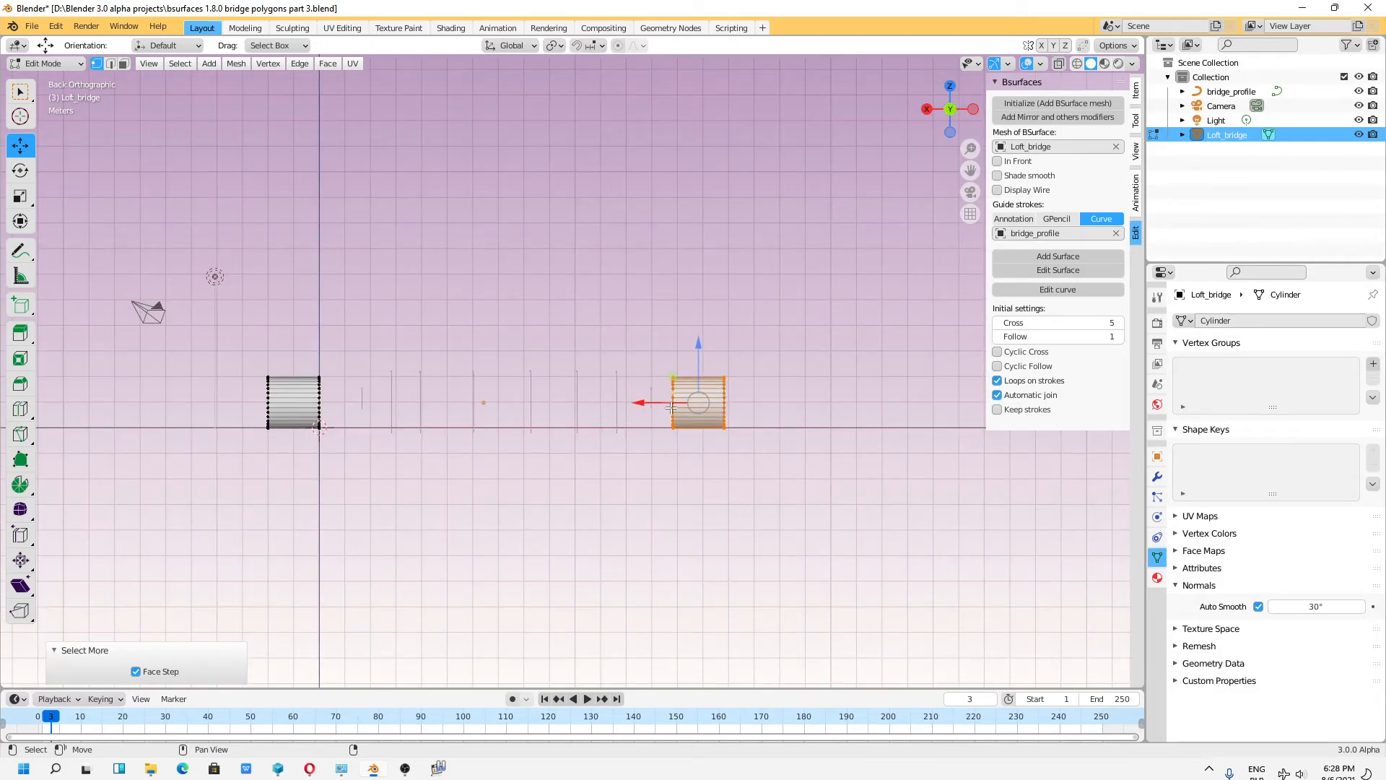
pyautogui.moveTo(664, 402); pyautogui.dragTo(692, 402)
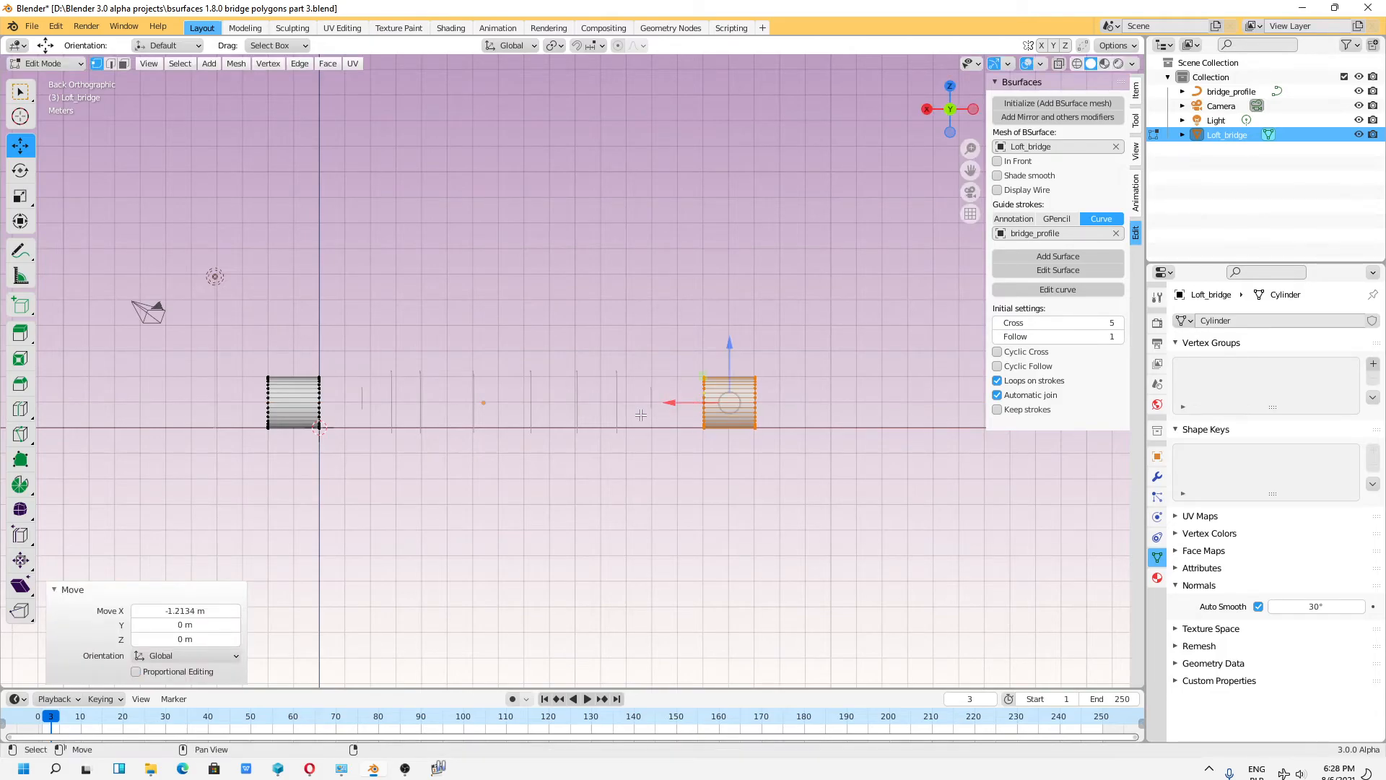
pyautogui.scroll(3, 641, 415)
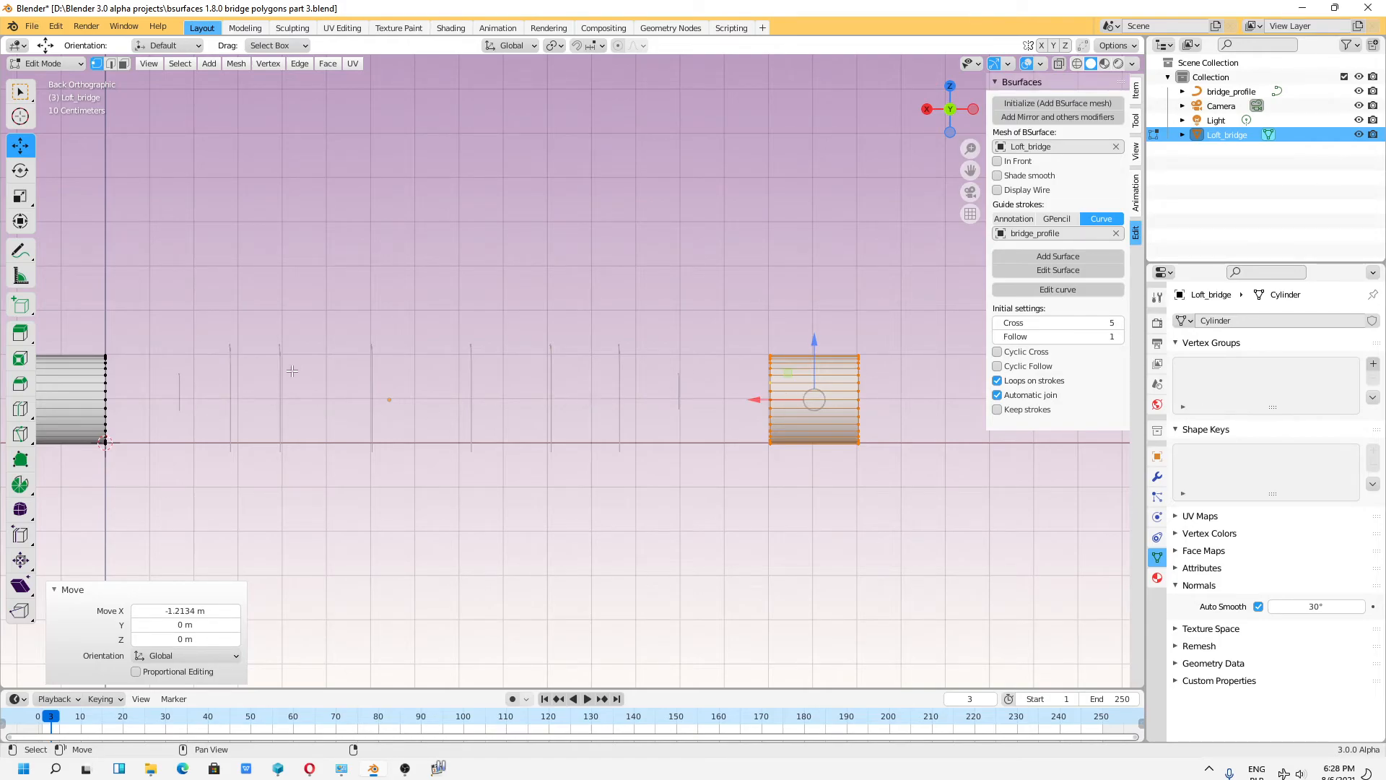
pyautogui.scroll(2, 287, 363)
pyautogui.scroll(-3, 287, 363)
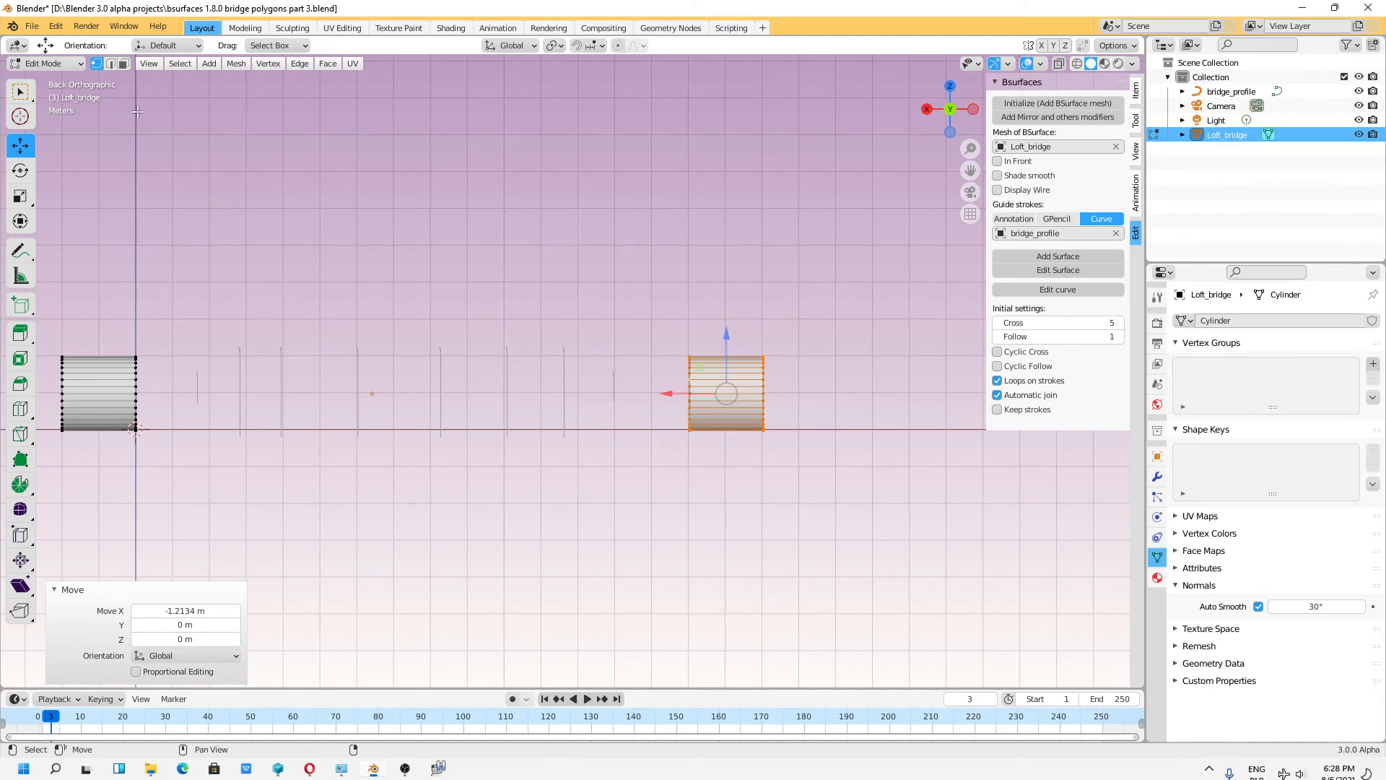
# Step: Return to Object Mode and examine the new spacing between tubes and profiles in perspective
pyautogui.click(50, 62)
pyautogui.click(43, 81)
pyautogui.moveTo(447, 280); pyautogui.dragTo(458, 417, button='middle')
pyautogui.press('KP_5')
pyautogui.click(438, 768)
pyautogui.click(441, 768)
pyautogui.click(406, 770)
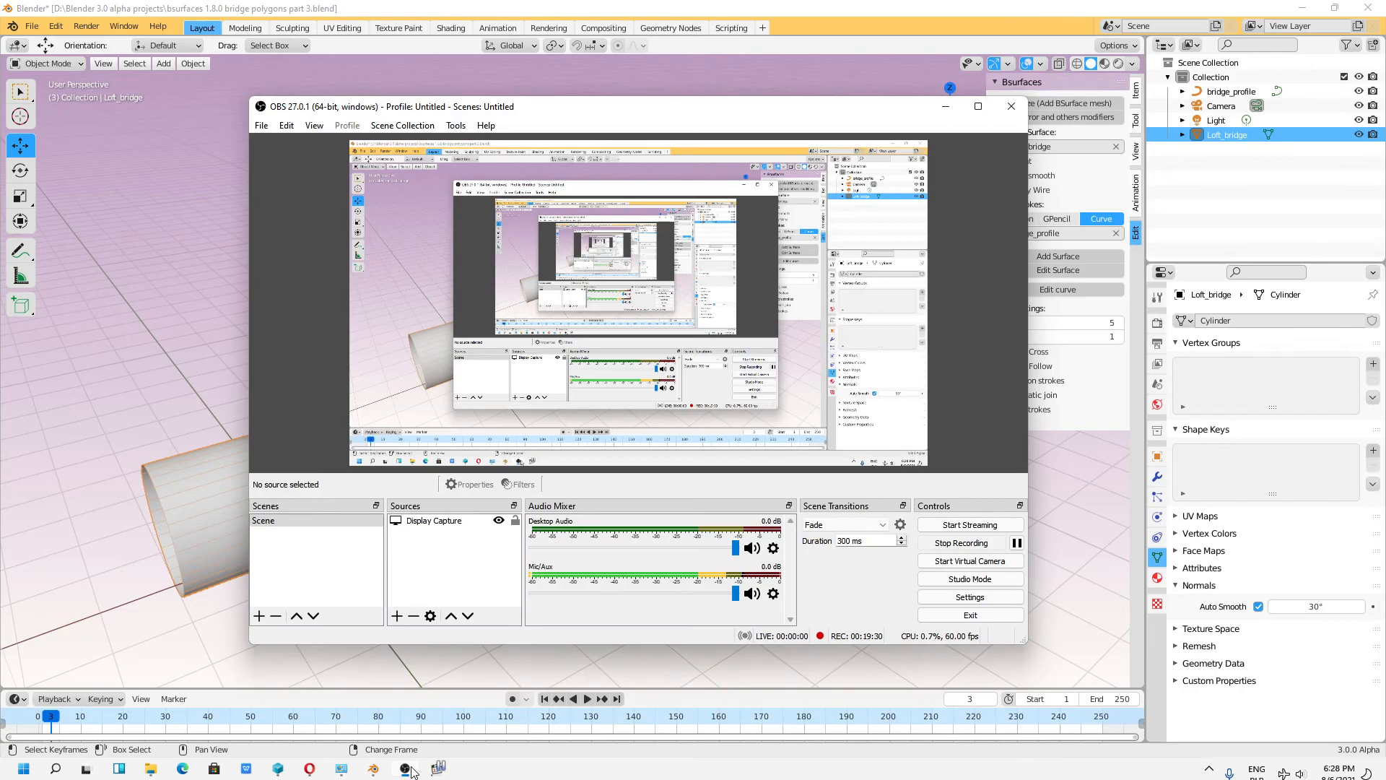
pyautogui.click(406, 770)
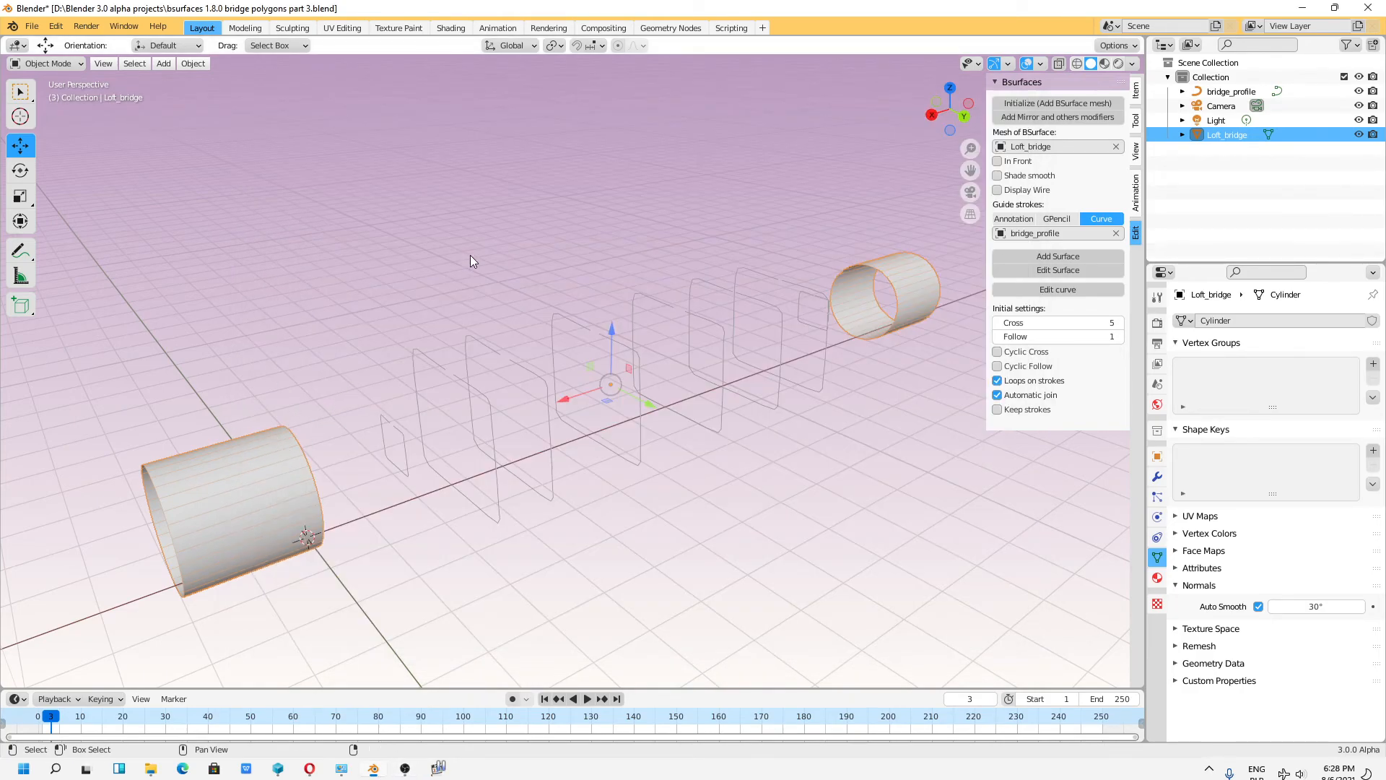
# Step: In Edit Mode, select the facing open edge loops of both Loft_bridge tubes and switch back to vertex selection
pyautogui.click(68, 65)
pyautogui.click(47, 96)
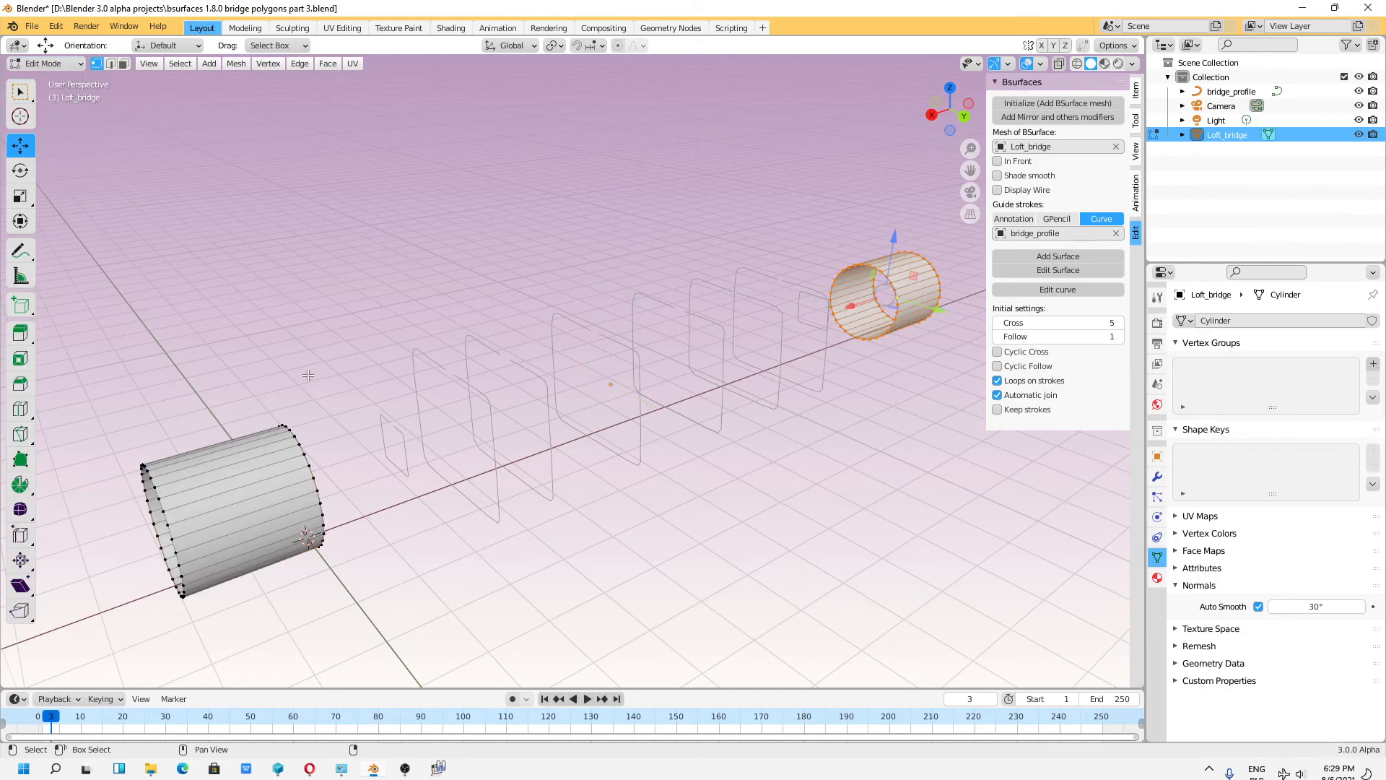
pyautogui.click(109, 64)
pyautogui.keyDown('alt'); pyautogui.keyDown('shift'); pyautogui.click(297, 438); pyautogui.keyUp('shift'); pyautogui.keyUp('alt')
pyautogui.click(687, 213)
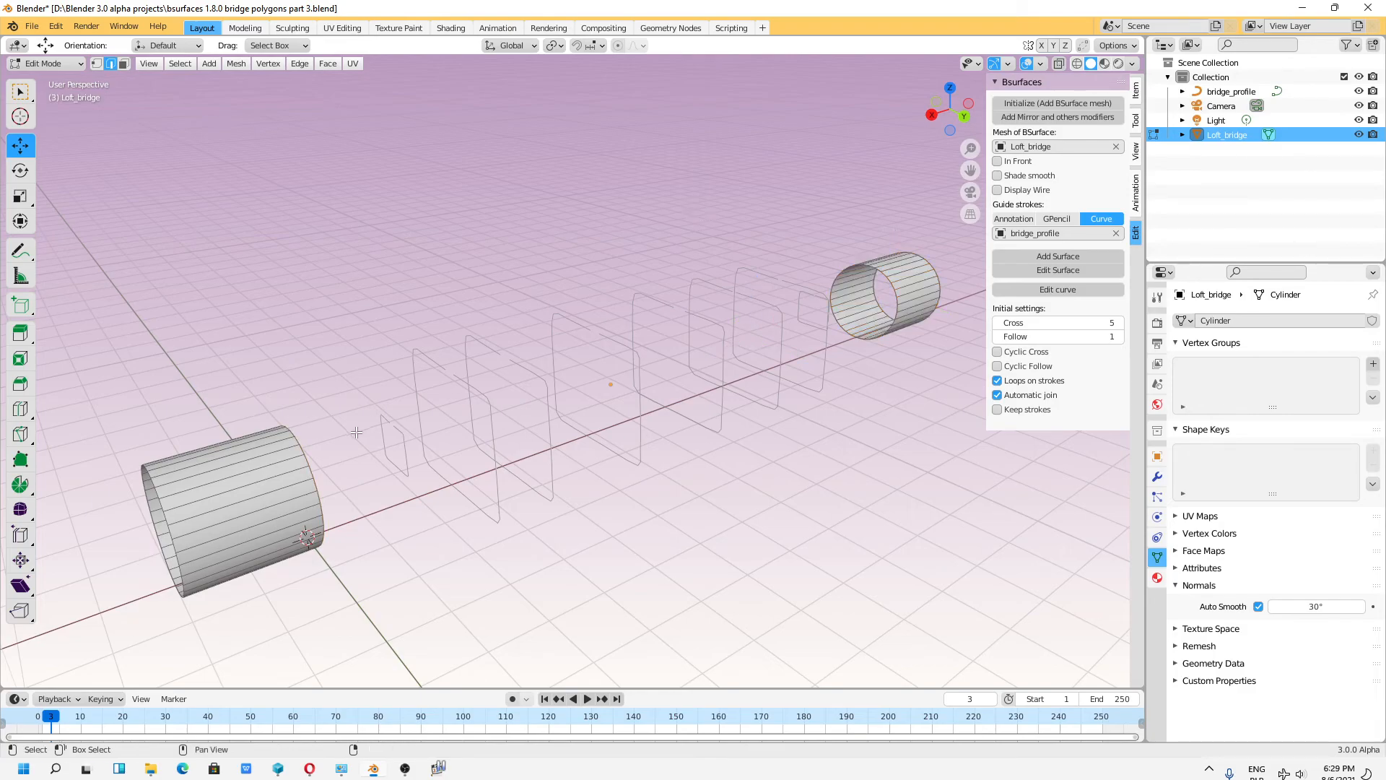
pyautogui.keyDown('alt'); pyautogui.click(298, 439); pyautogui.keyUp('alt')
pyautogui.keyDown('alt'); pyautogui.keyDown('shift'); pyautogui.click(880, 272); pyautogui.keyUp('shift'); pyautogui.keyUp('alt')
pyautogui.click(96, 64)
# Step: Examine how the profile openings line up with the vertices of the selected tube rims, looking along the tube axis
pyautogui.moveTo(281, 368); pyautogui.dragTo(390, 326, button='middle')
pyautogui.click(947, 114)
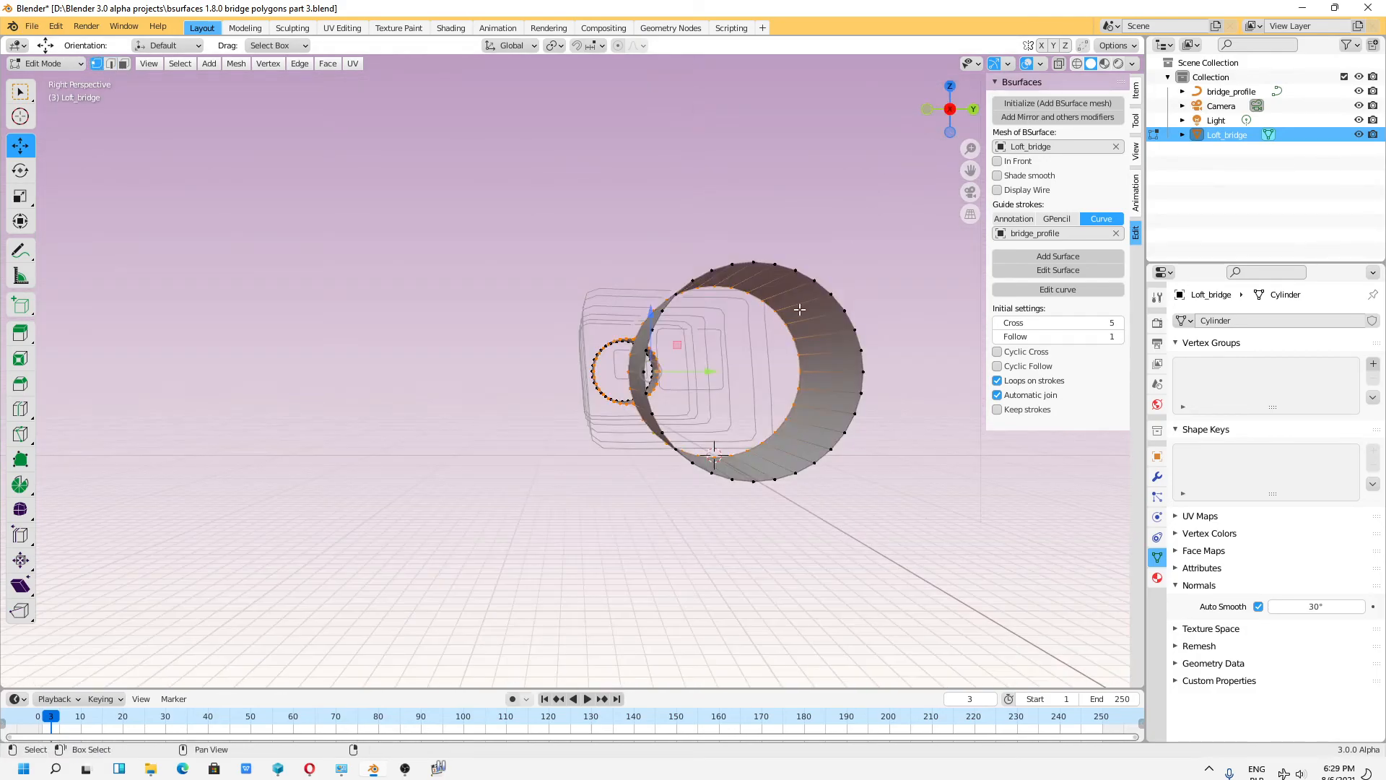
pyautogui.click(970, 214)
pyautogui.scroll(4, 667, 314)
pyautogui.moveTo(667, 314); pyautogui.dragTo(537, 395, button='middle')
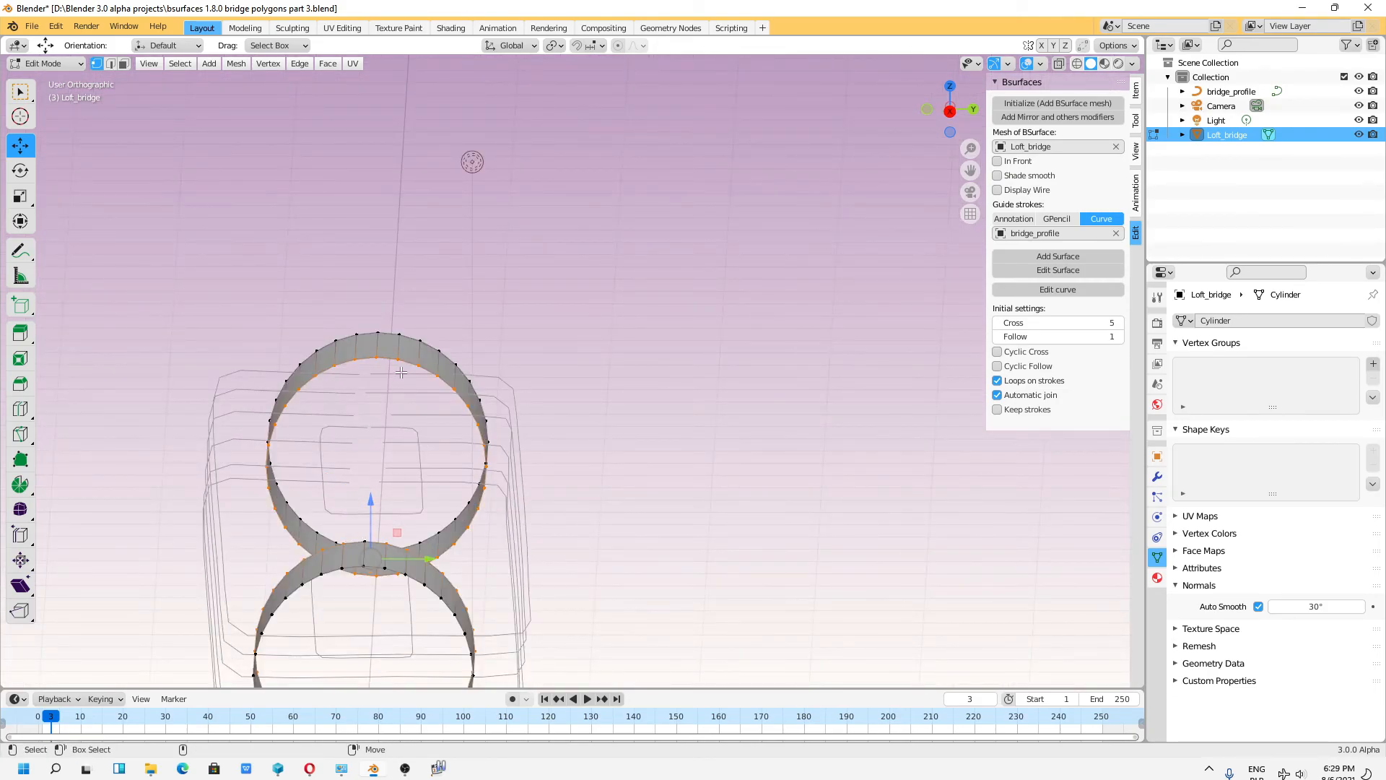
pyautogui.scroll(-2, 523, 434)
pyautogui.moveTo(524, 434); pyautogui.dragTo(577, 448, button='middle')
pyautogui.press('KP_5')
pyautogui.scroll(-4, 588, 480)
pyautogui.scroll(-2, 588, 479)
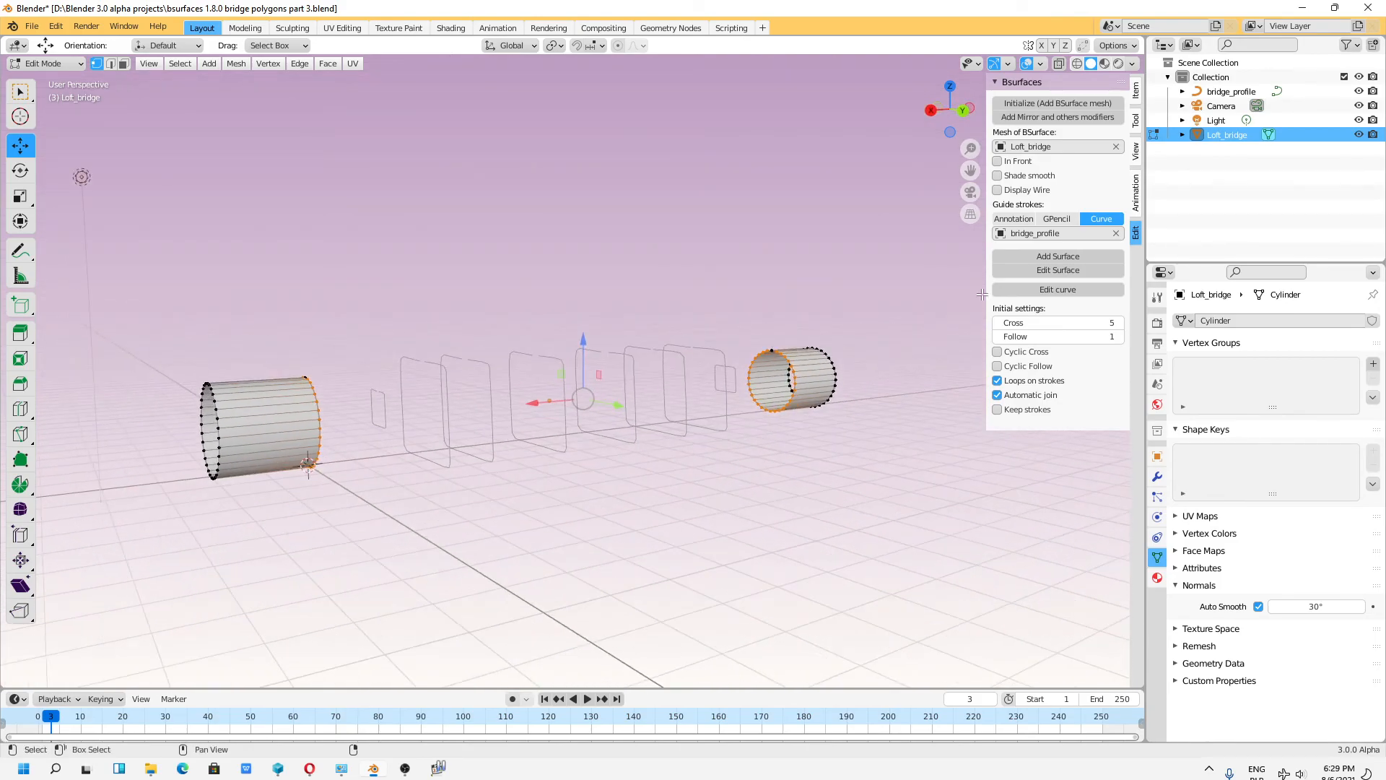
# Step: Add a Bsurfaces surface between the selected tube rims through the profiles and set Follow to 7
pyautogui.click(1048, 258)
pyautogui.moveTo(724, 352); pyautogui.dragTo(687, 376, button='middle')
pyautogui.moveTo(119, 590); pyautogui.dragTo(154, 568)
pyautogui.moveTo(803, 359); pyautogui.dragTo(773, 411, button='middle')
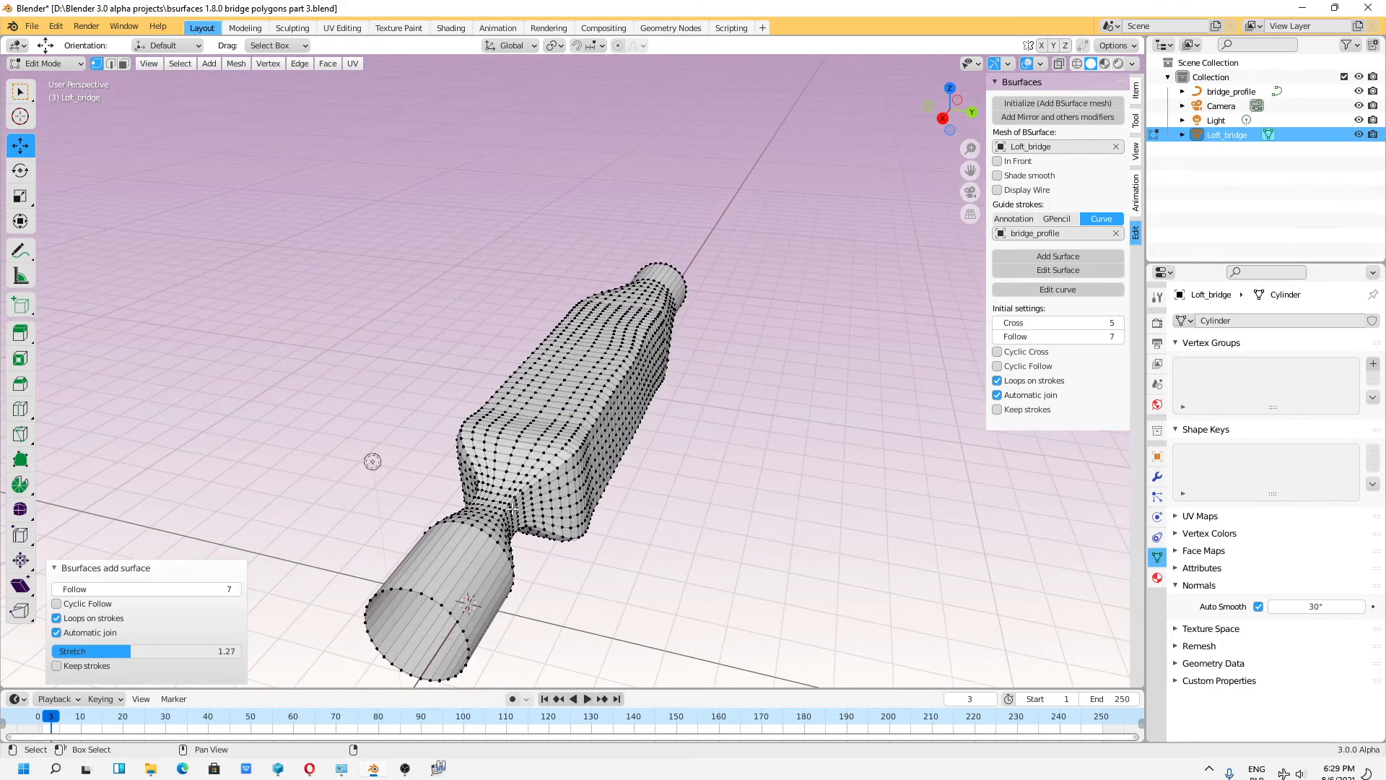
# Step: Inspect both ends of the bridging surface and set its Stretch to 1.55
pyautogui.scroll(2, 488, 518)
pyautogui.moveTo(524, 498); pyautogui.dragTo(297, 407, button='middle')
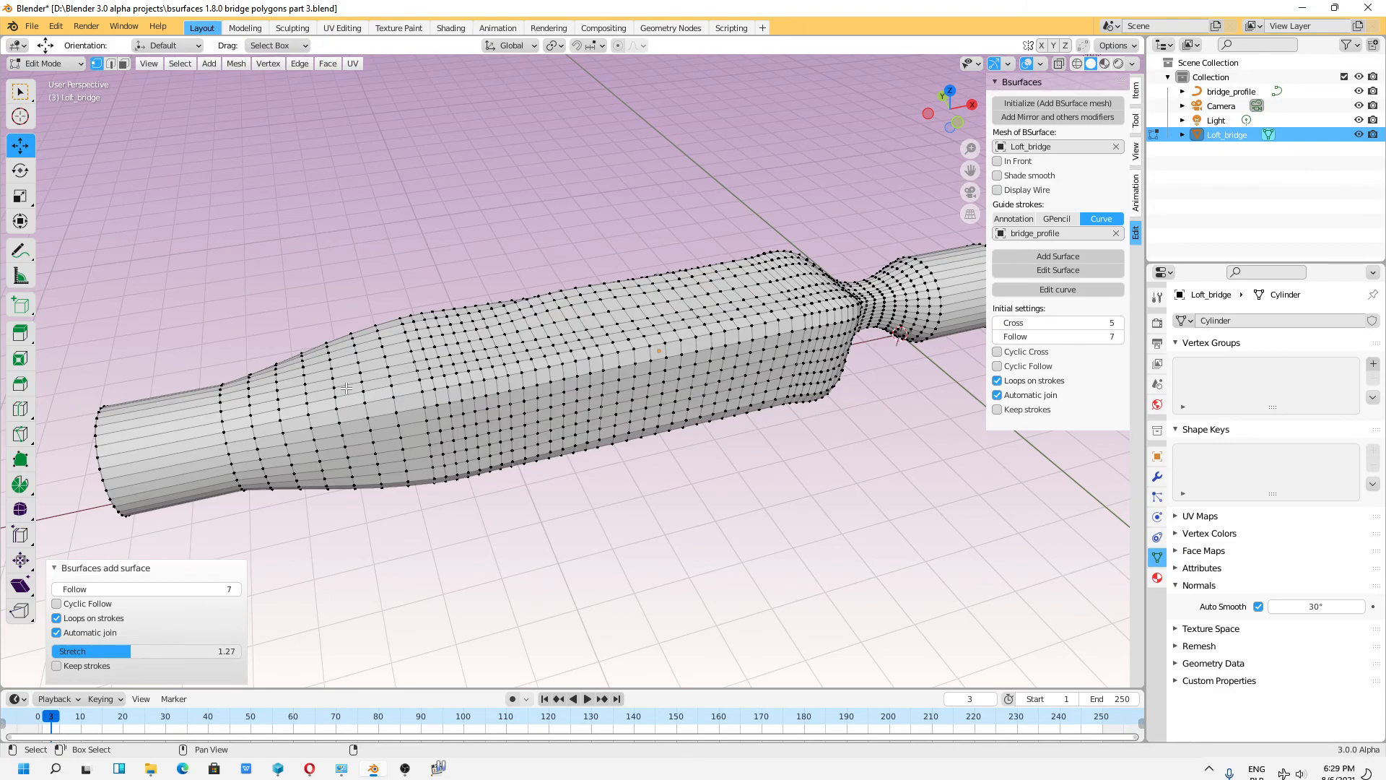
pyautogui.moveTo(568, 443); pyautogui.dragTo(144, 610, button='middle')
pyautogui.moveTo(130, 651)
pyautogui.mouseDown()
pyautogui.moveTo(79, 651)
pyautogui.moveTo(150, 651)
pyautogui.mouseUp()
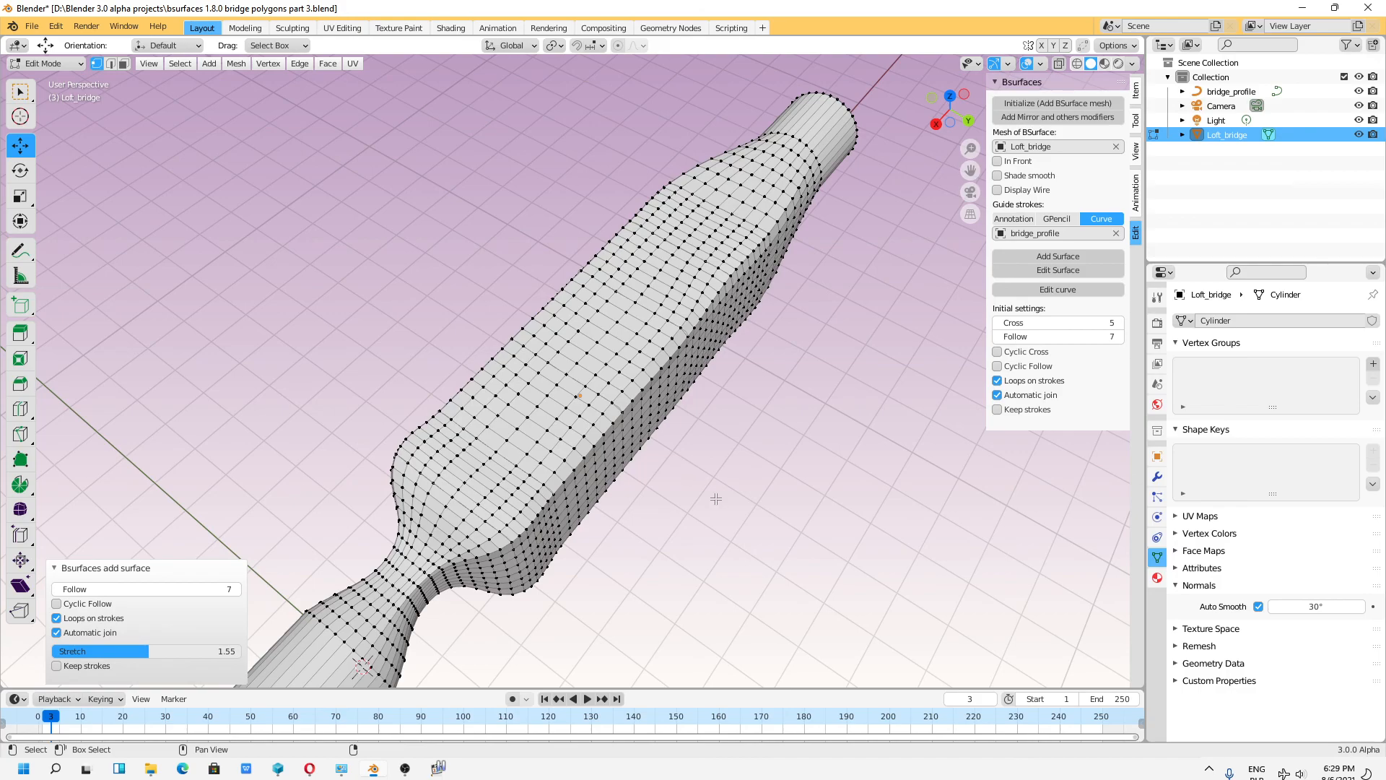